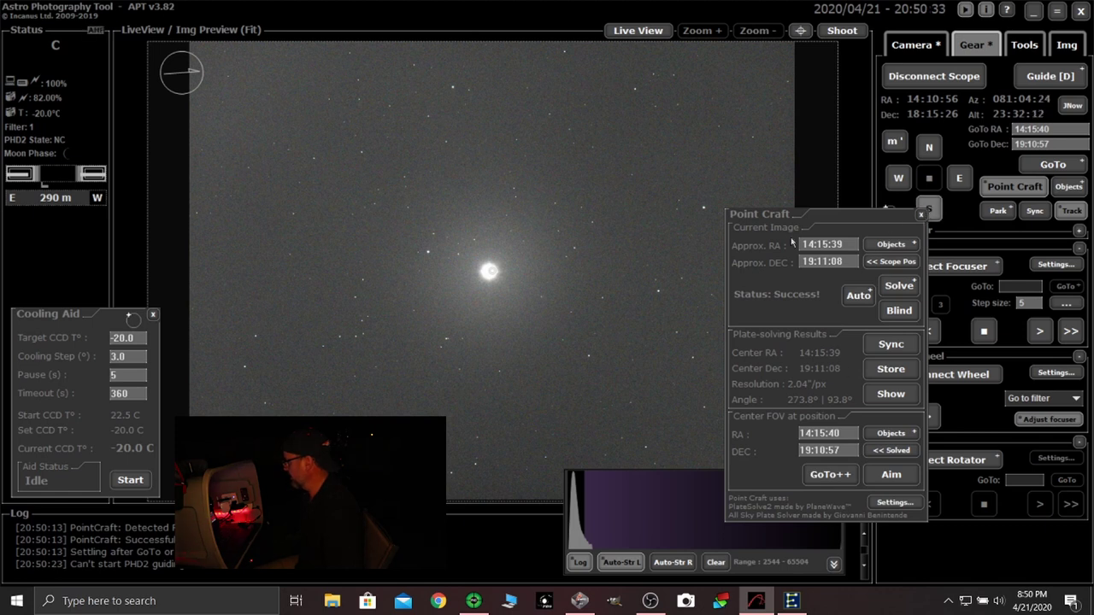
# Dismiss the PointCraft results and sync the mount to RA 14:15:40, Dec 19:10:57.
pyautogui.moveTo(896, 219); pyautogui.dragTo(869, 221)
pyautogui.click(873, 218)
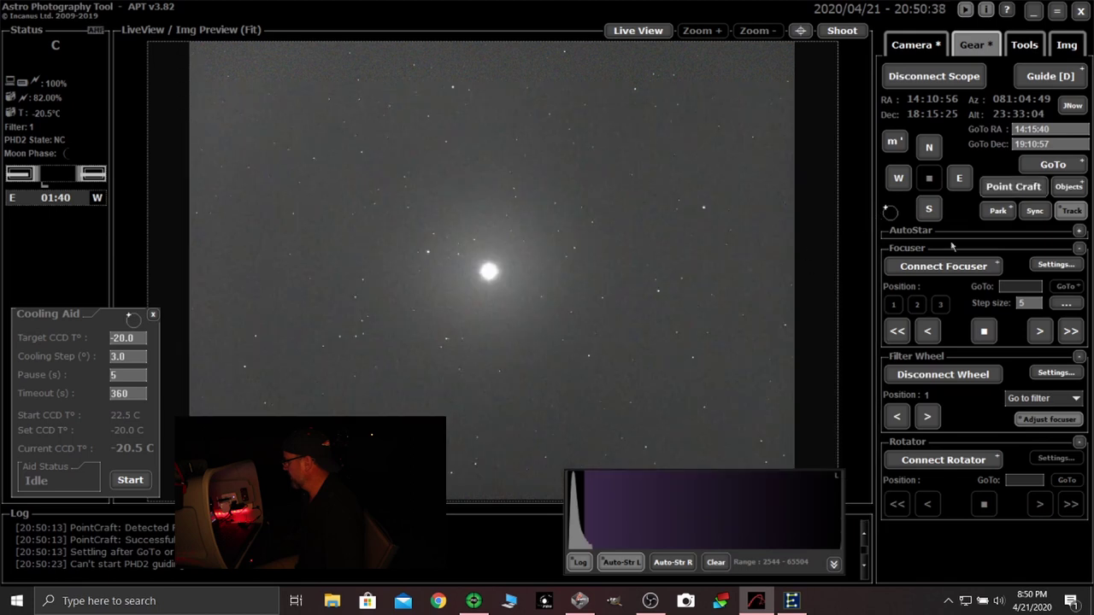
pyautogui.click(1035, 211)
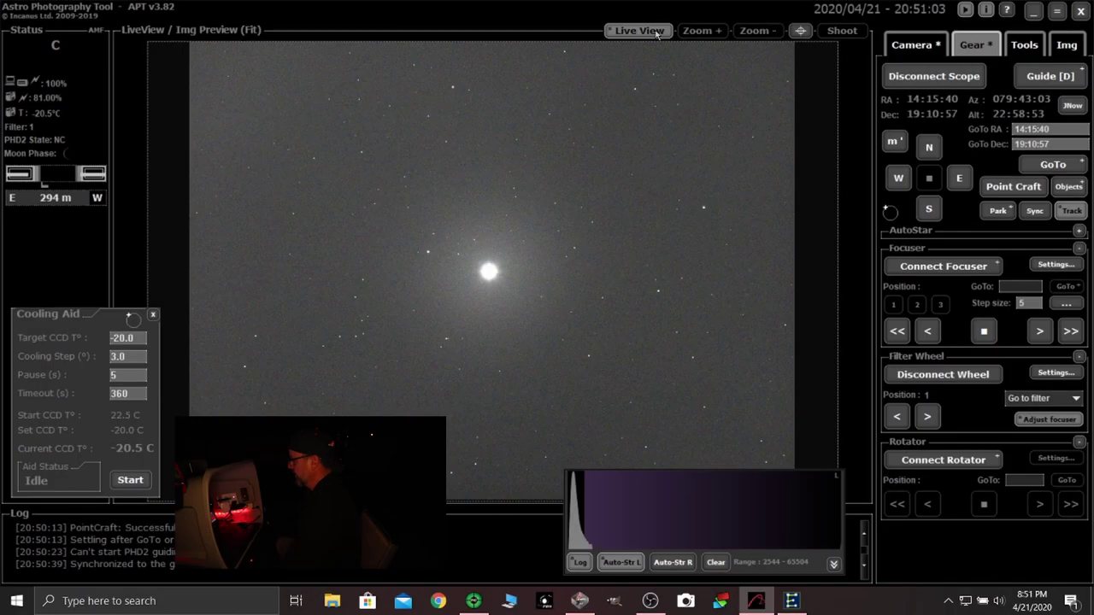
# Change the camera binning from 4x4 to 1x1 and show the Tools page.
pyautogui.click(896, 53)
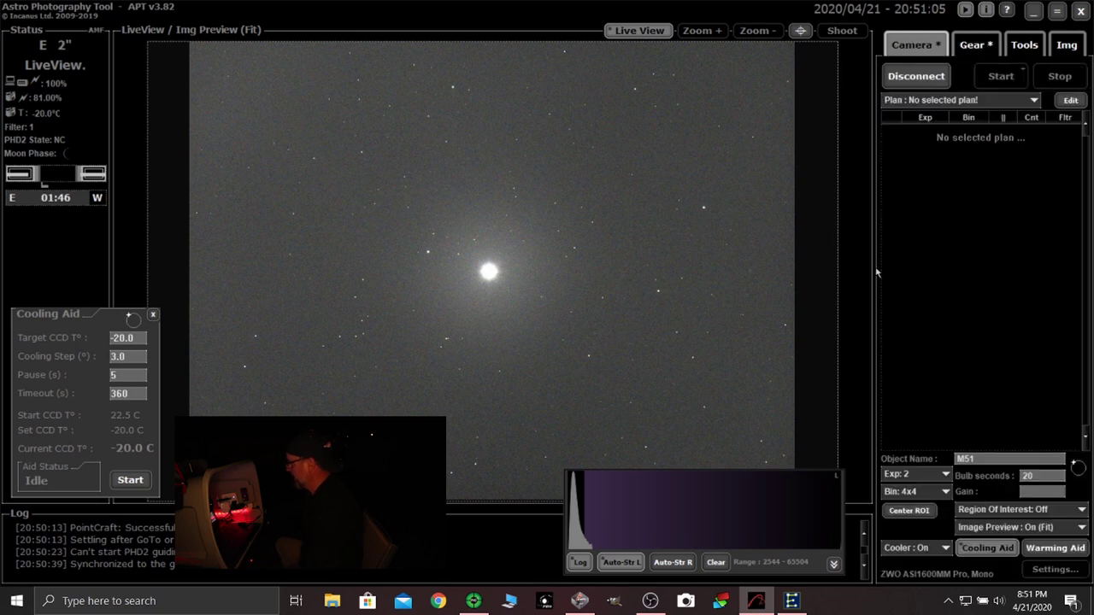
pyautogui.click(945, 494)
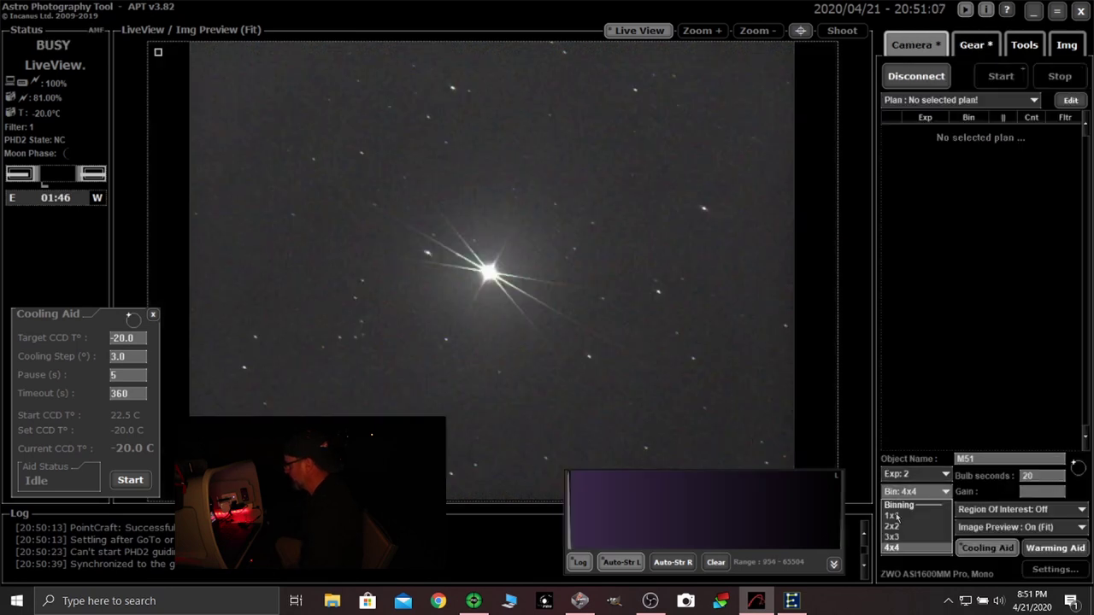
pyautogui.click(905, 502)
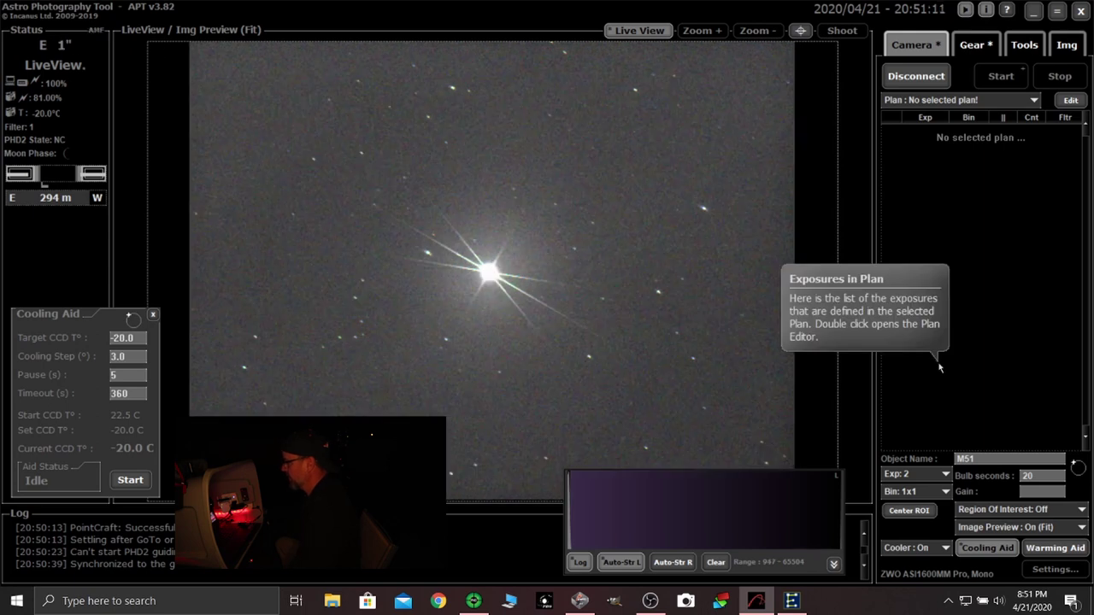
pyautogui.click(1029, 51)
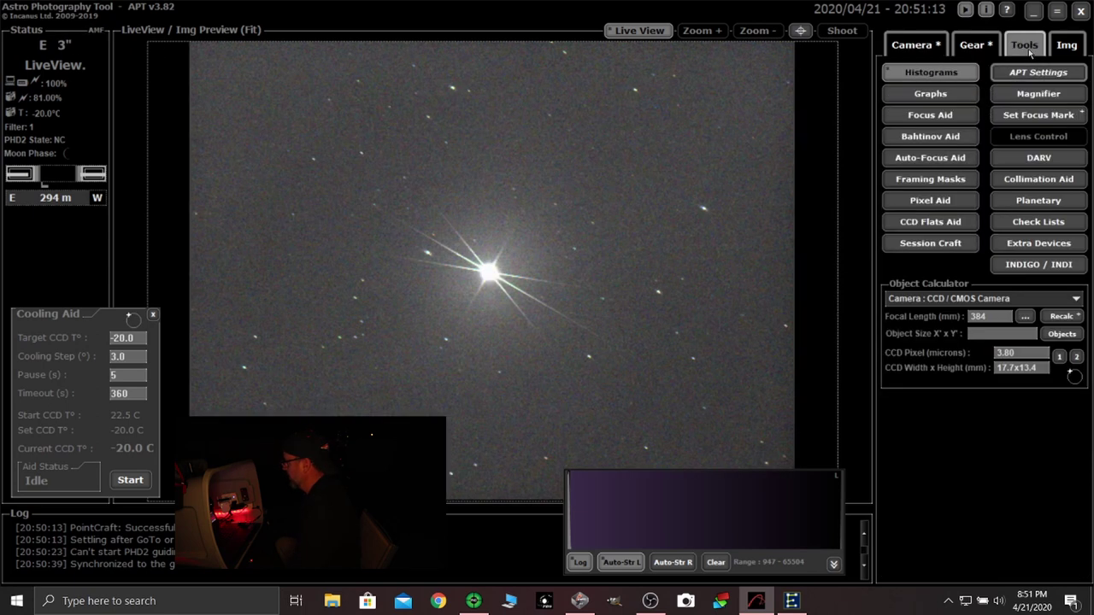
# Check the bright star's focus in the Magnifier, then return to the Gear page.
pyautogui.click(1030, 96)
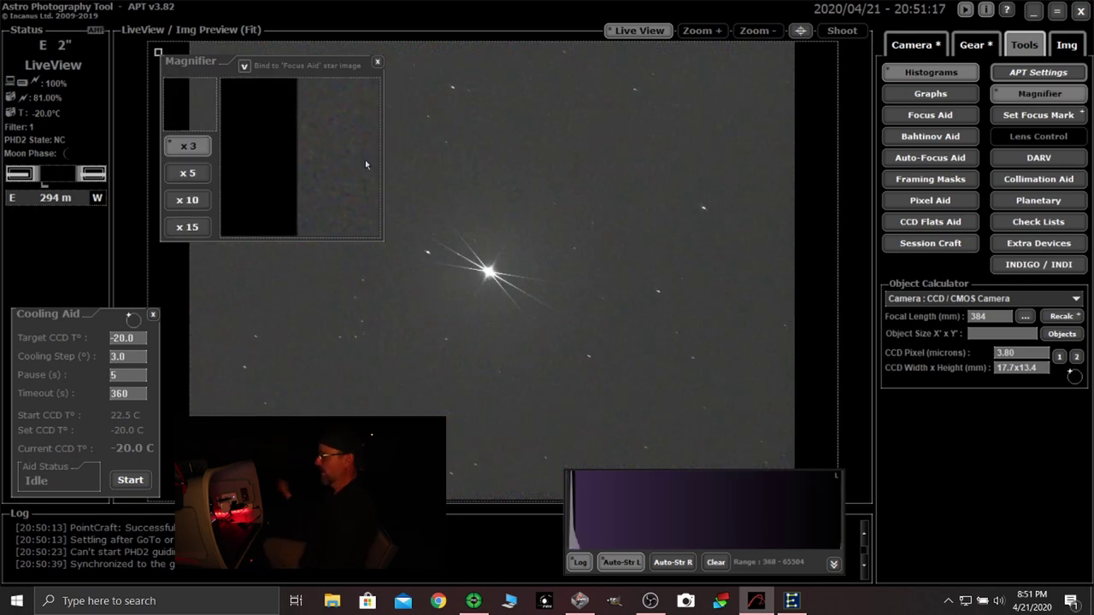
pyautogui.moveTo(341, 132); pyautogui.dragTo(593, 231)
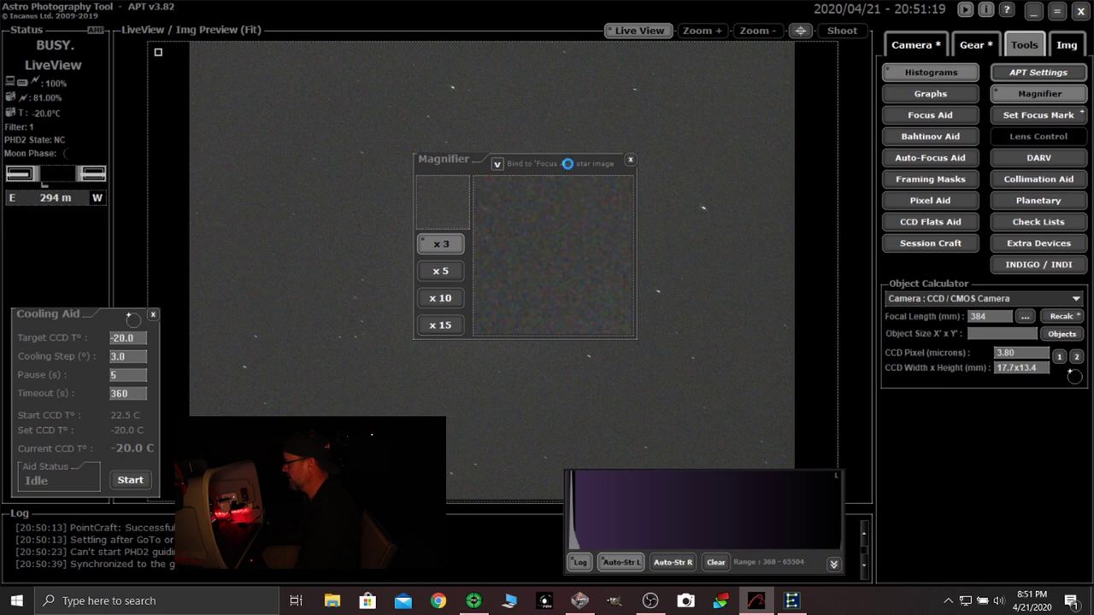
pyautogui.moveTo(568, 163); pyautogui.dragTo(601, 237)
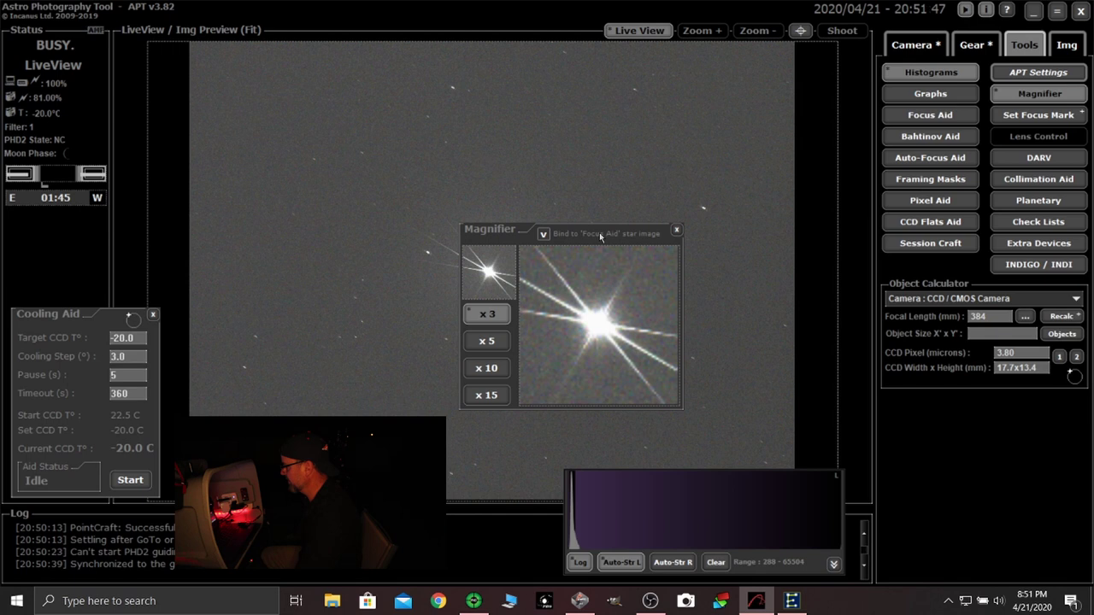
pyautogui.click(676, 231)
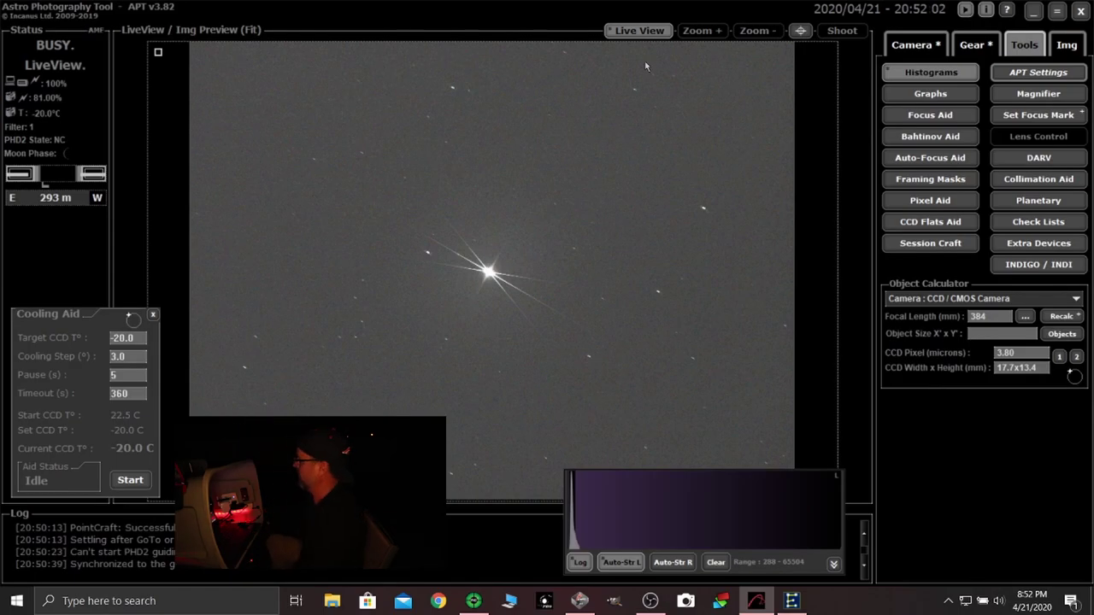
pyautogui.click(975, 47)
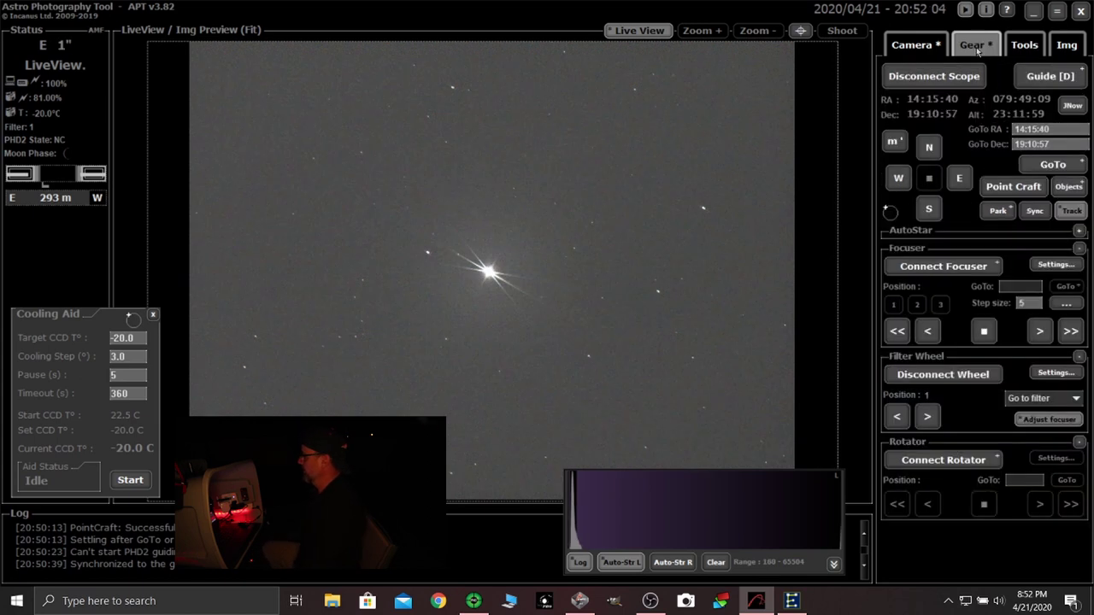
# Choose M51 Whirlpool Galaxy from the Deep Sky catalogue as the GoTo target.
pyautogui.click(1070, 187)
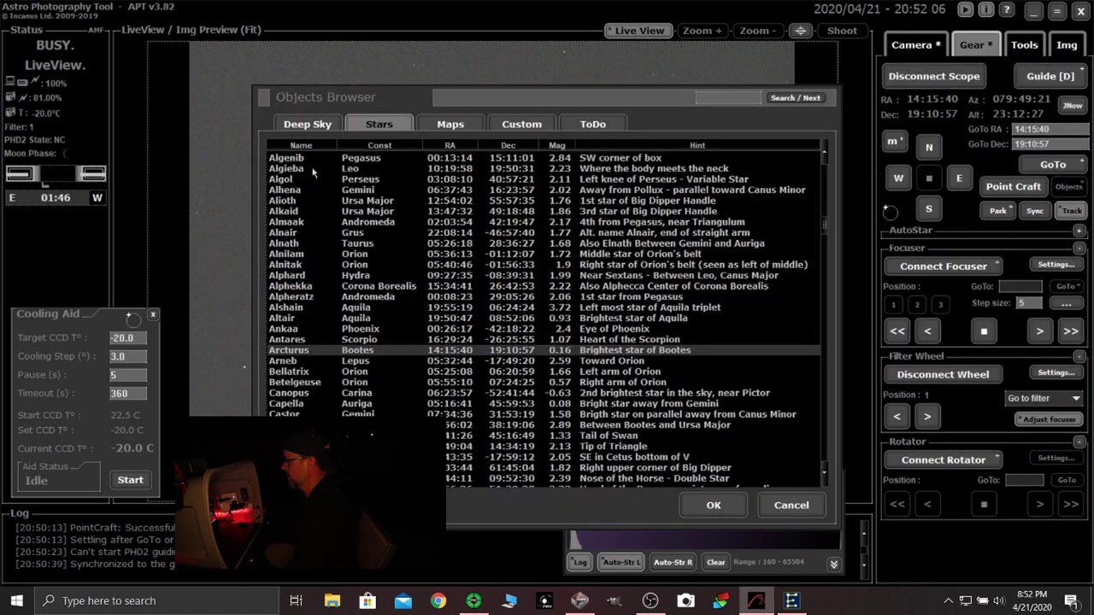
pyautogui.click(308, 125)
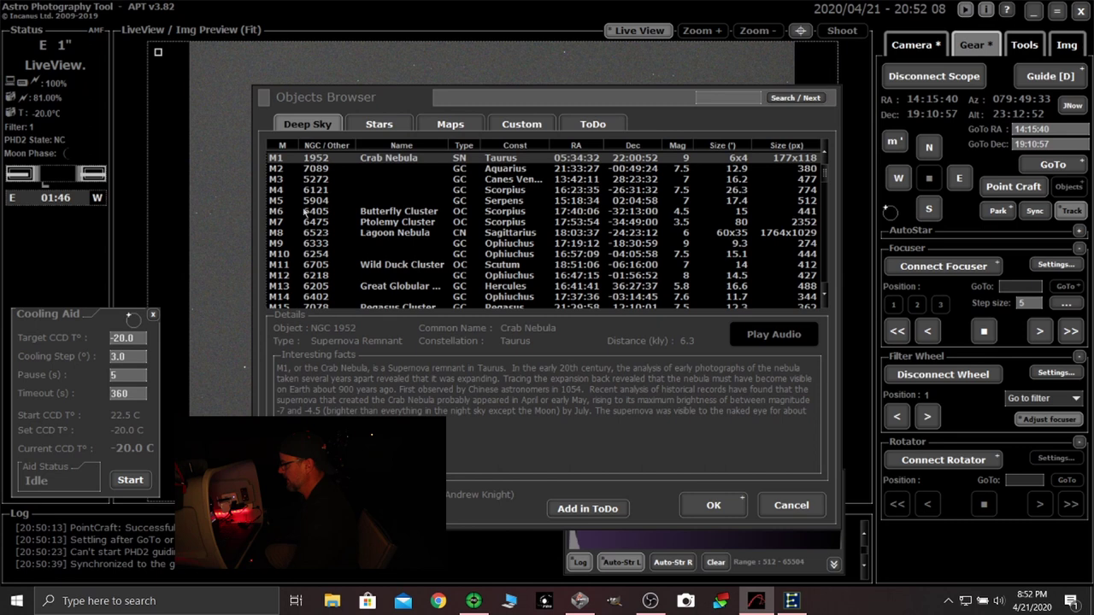
pyautogui.scroll(-9, 299, 231)
pyautogui.scroll(-5, 298, 231)
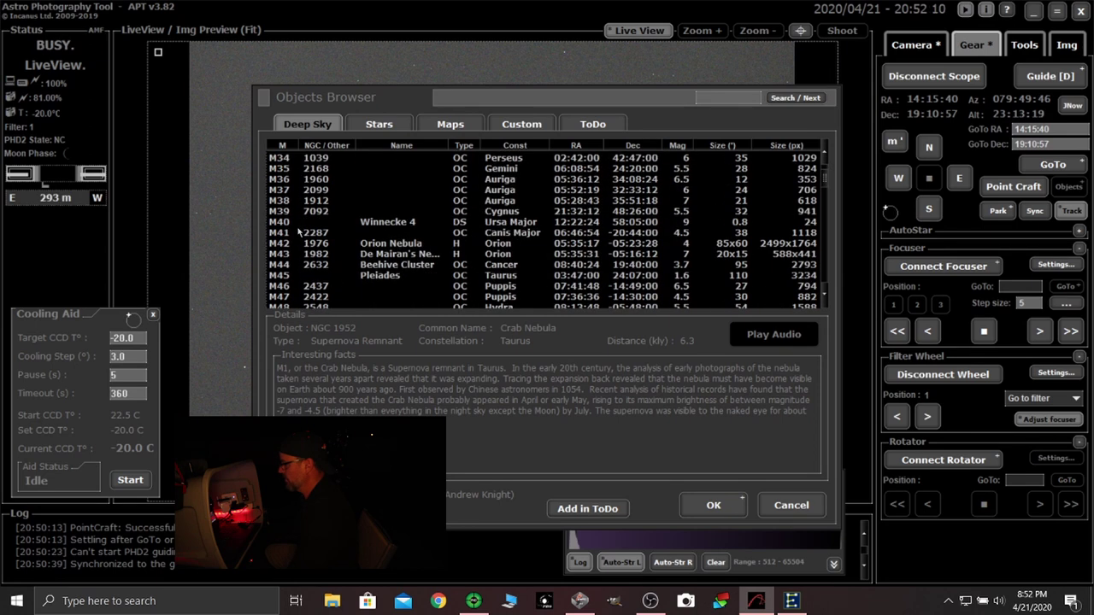
pyautogui.click(298, 246)
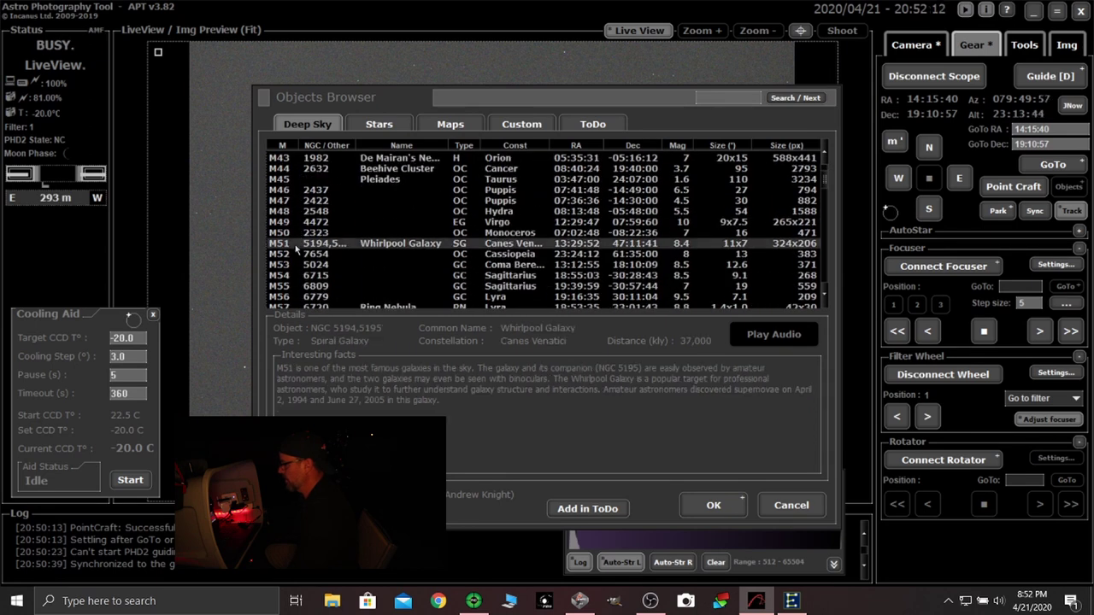
pyautogui.click(714, 505)
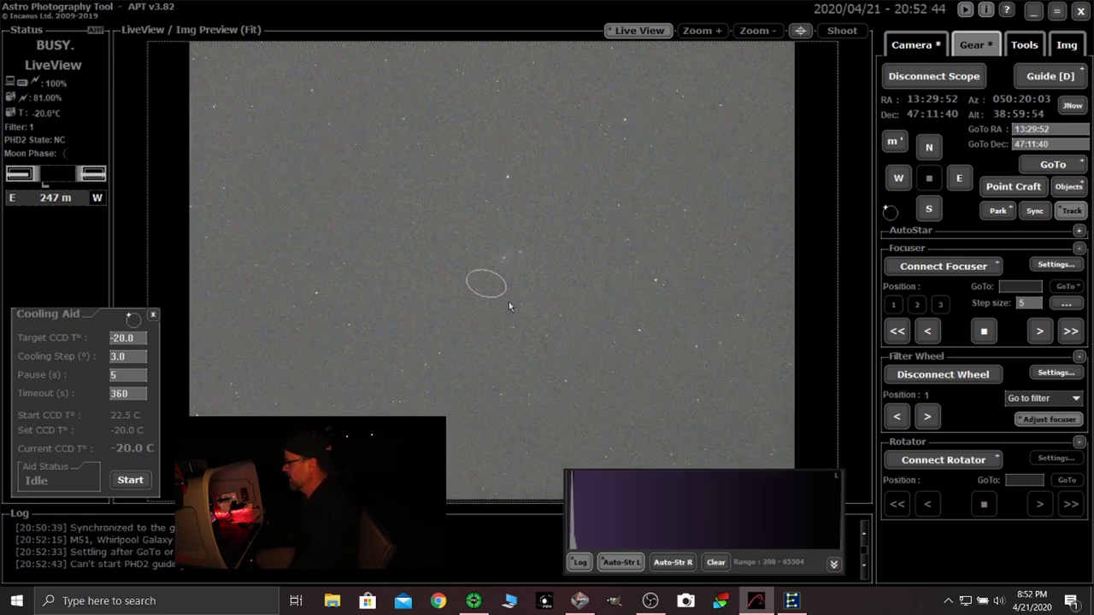
pyautogui.click(473, 600)
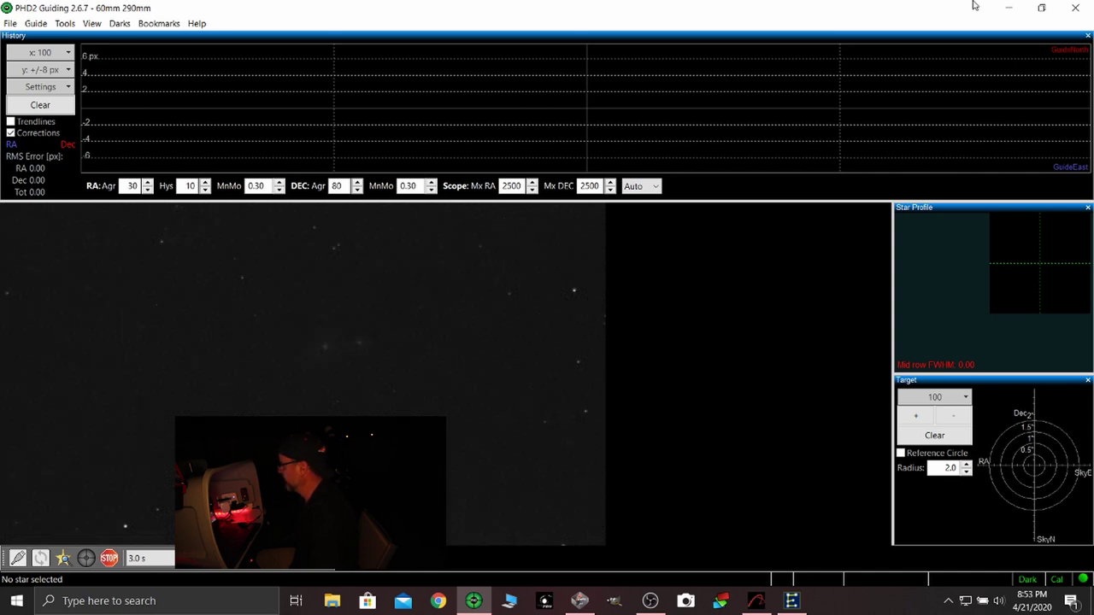
pyautogui.click(1008, 8)
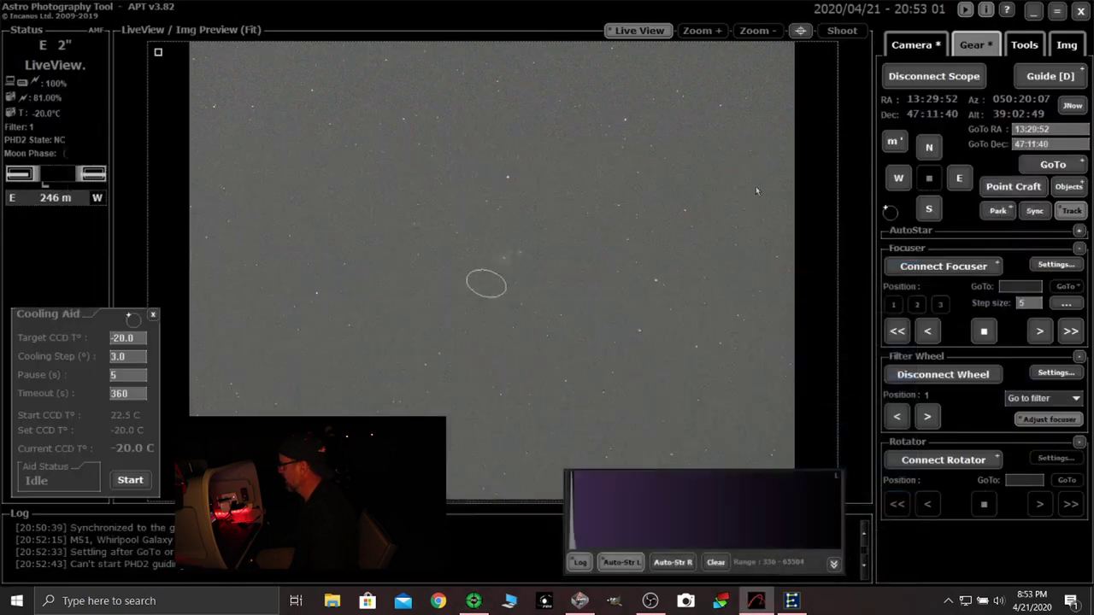
# In PointCraft, fill the image position with M51's coordinates RA 13:29:52, Dec 47:11:40.
pyautogui.click(996, 190)
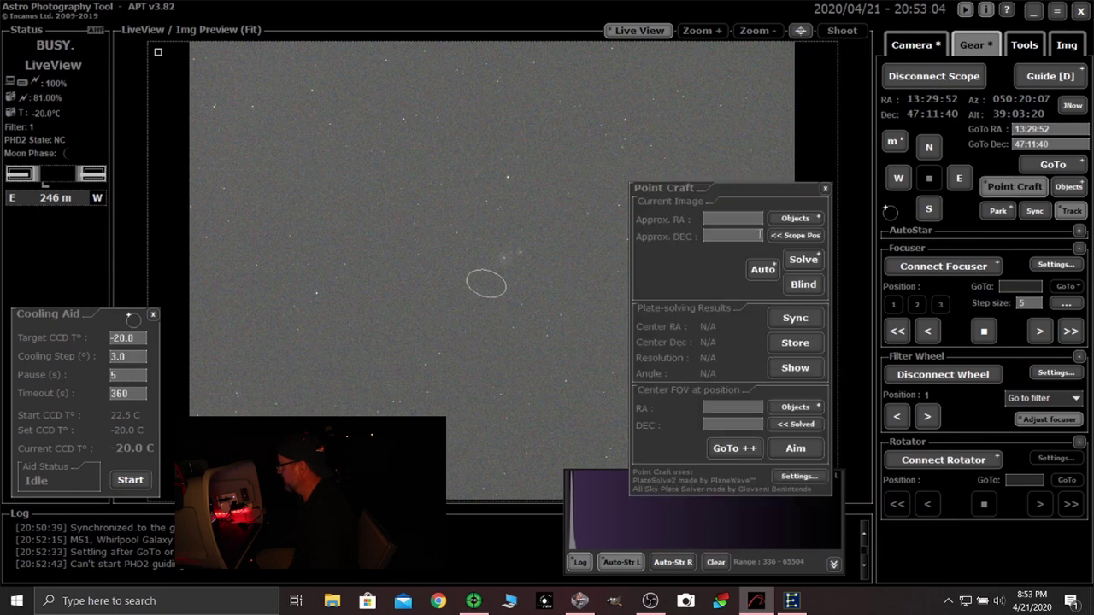
pyautogui.click(793, 218)
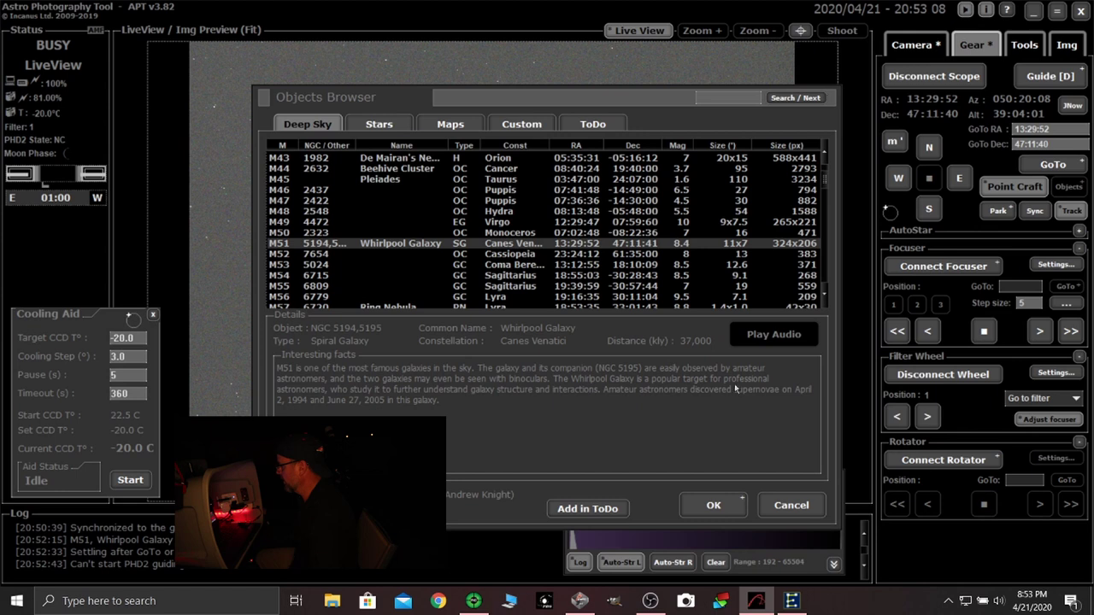
pyautogui.click(790, 505)
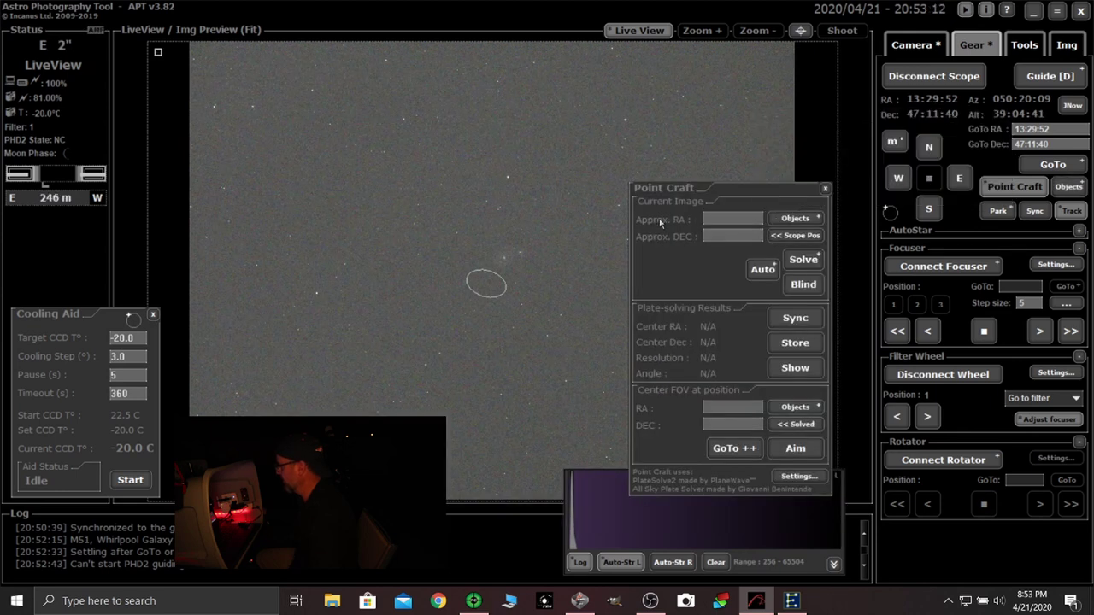
pyautogui.click(795, 218)
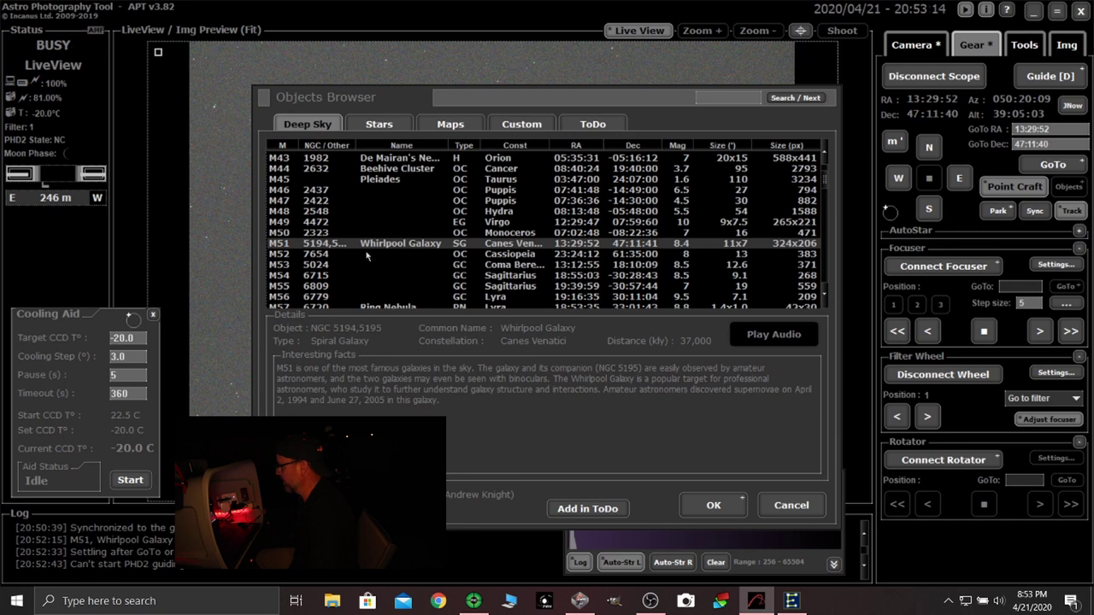
pyautogui.click(713, 505)
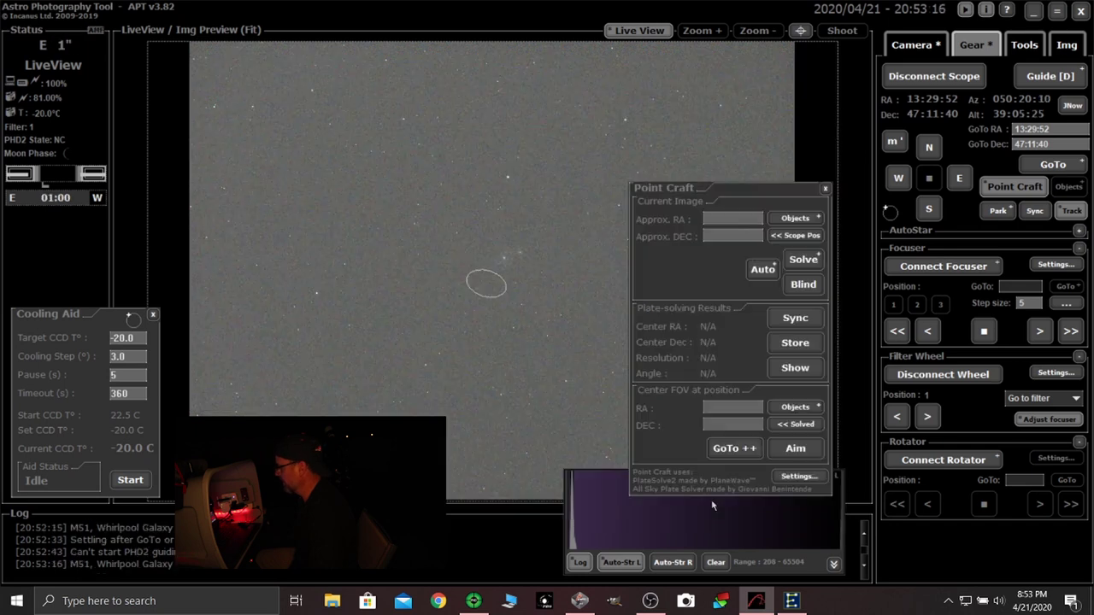
# Set M51 as the centring target and start the GoTo++ solve-and-centre run.
pyautogui.click(794, 407)
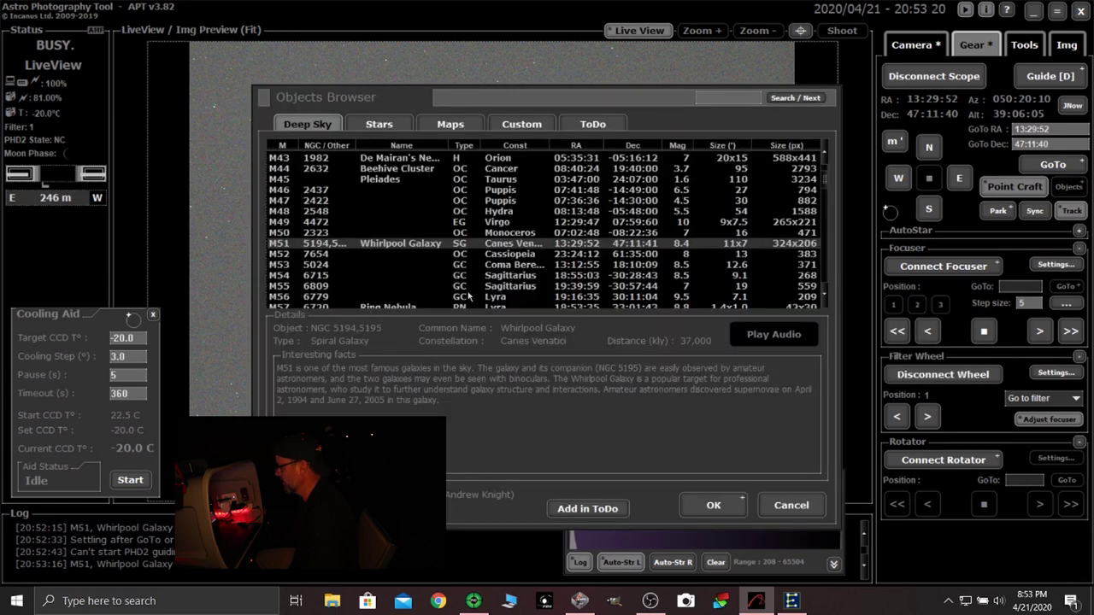
pyautogui.click(713, 505)
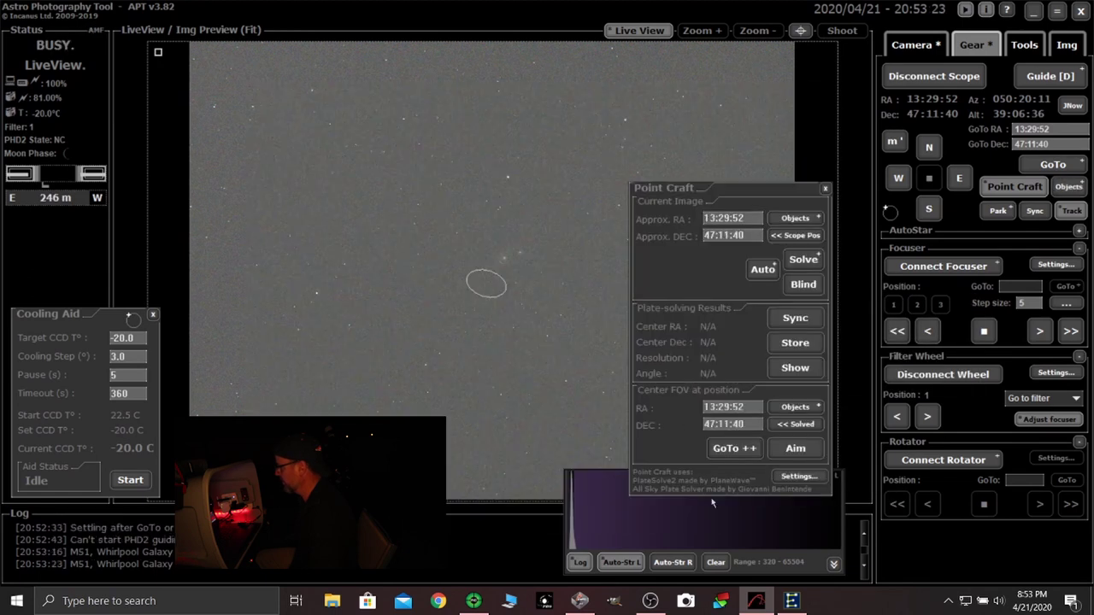
pyautogui.click(732, 451)
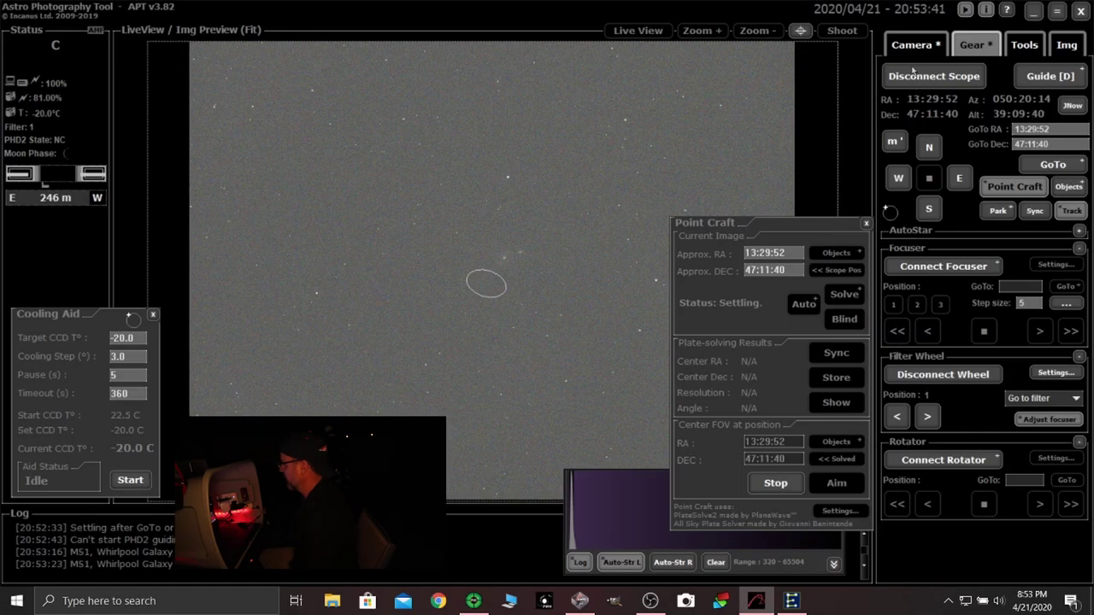
# Let PointCraft centre M51 within 1 pixel, close its results, and switch to PHD2.
pyautogui.click(915, 48)
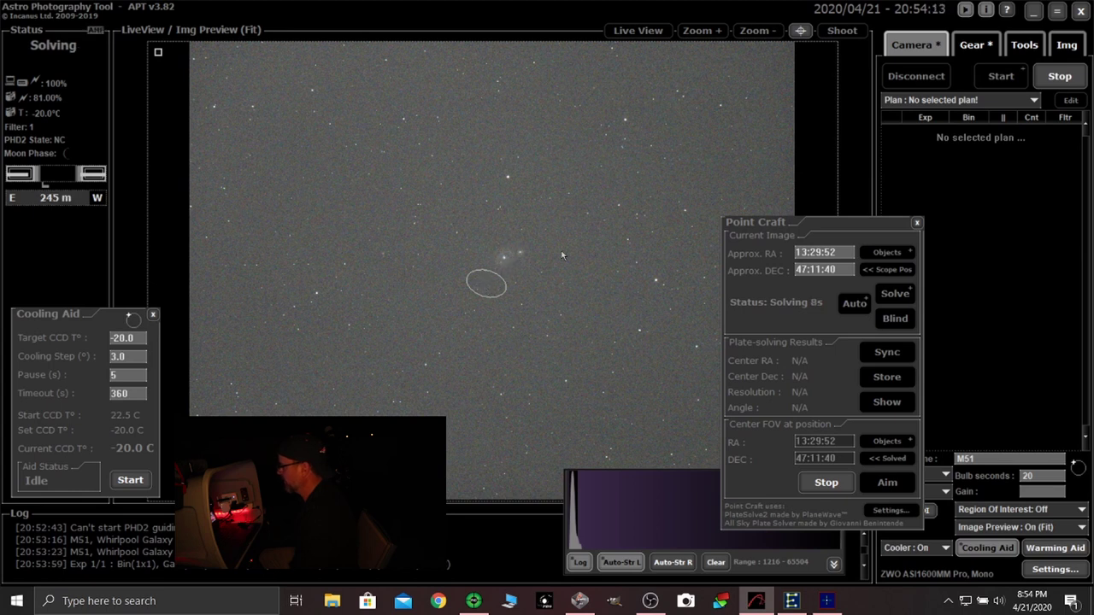
pyautogui.moveTo(846, 231); pyautogui.dragTo(1018, 226)
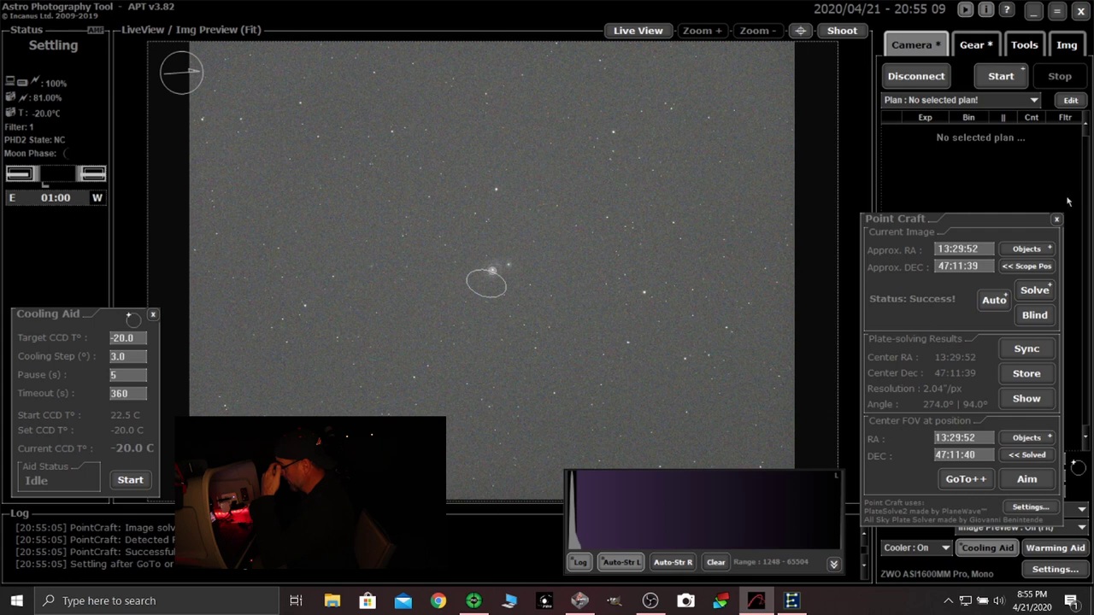
pyautogui.click(1057, 221)
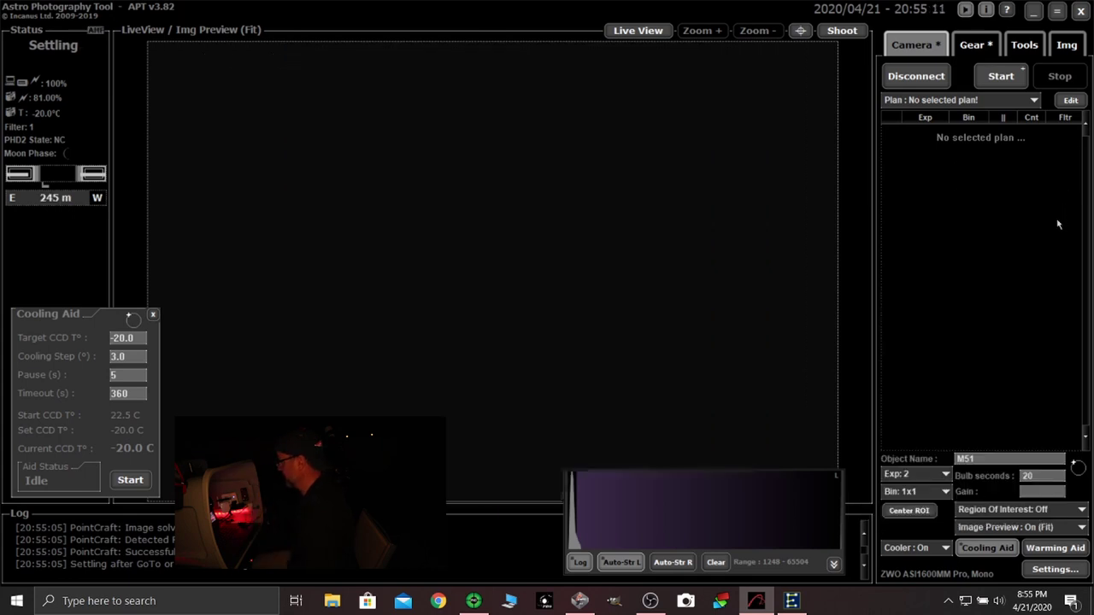
pyautogui.click(472, 600)
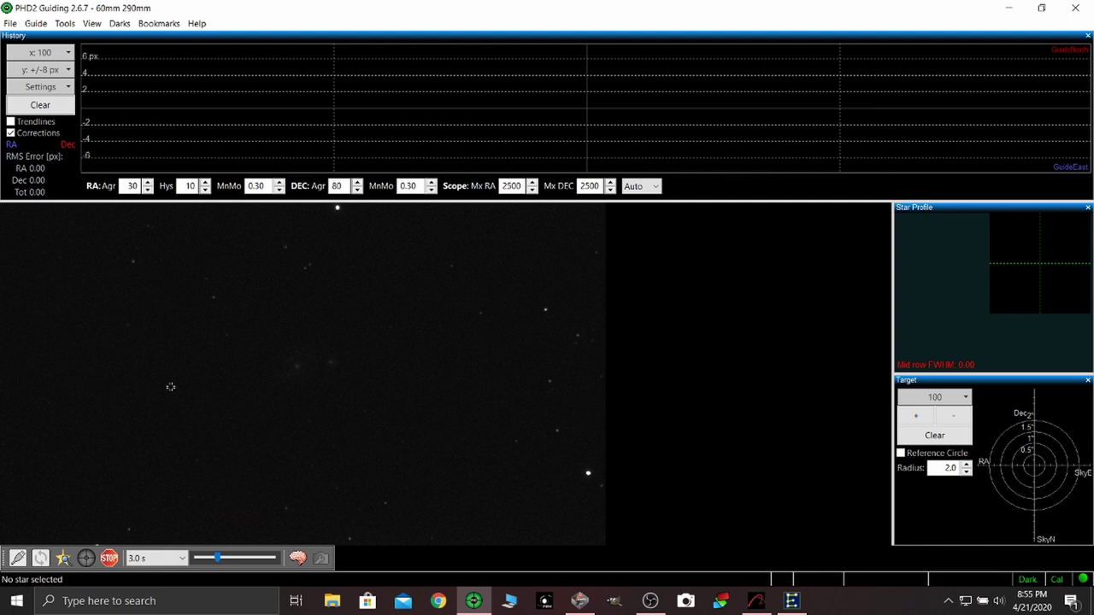
# Auto-select a guide star via Tools and start guiding at about 0.29 px RMS.
pyautogui.click(64, 23)
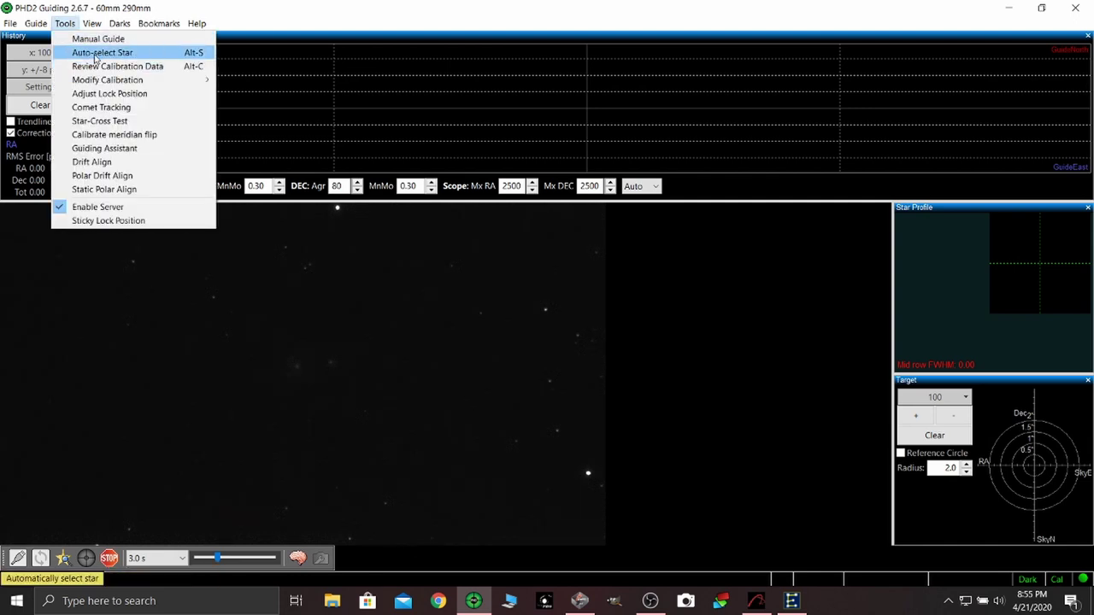
pyautogui.click(96, 53)
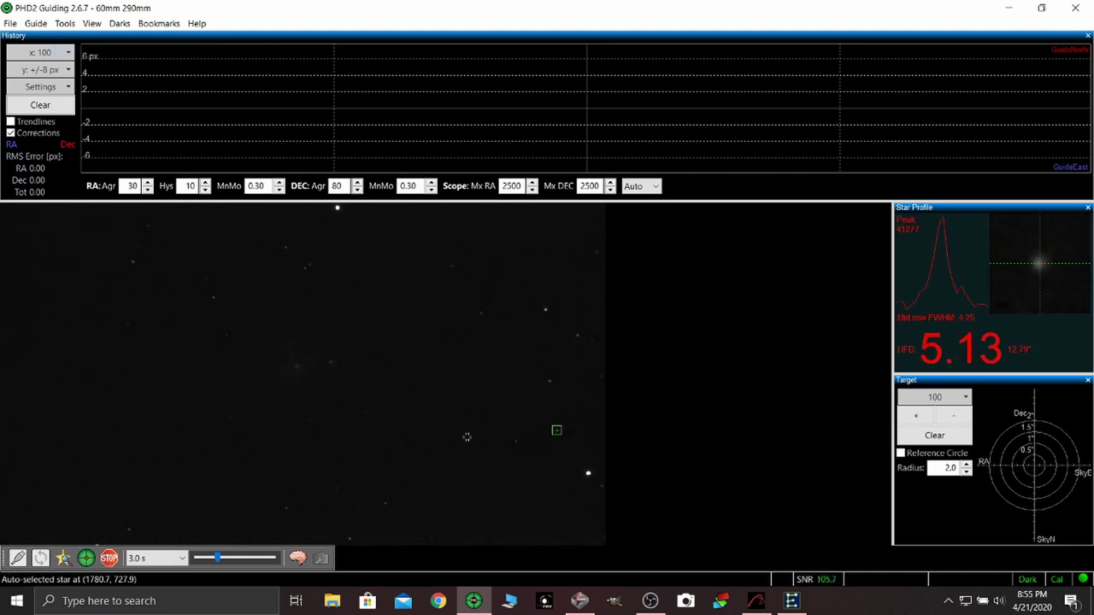
pyautogui.click(86, 558)
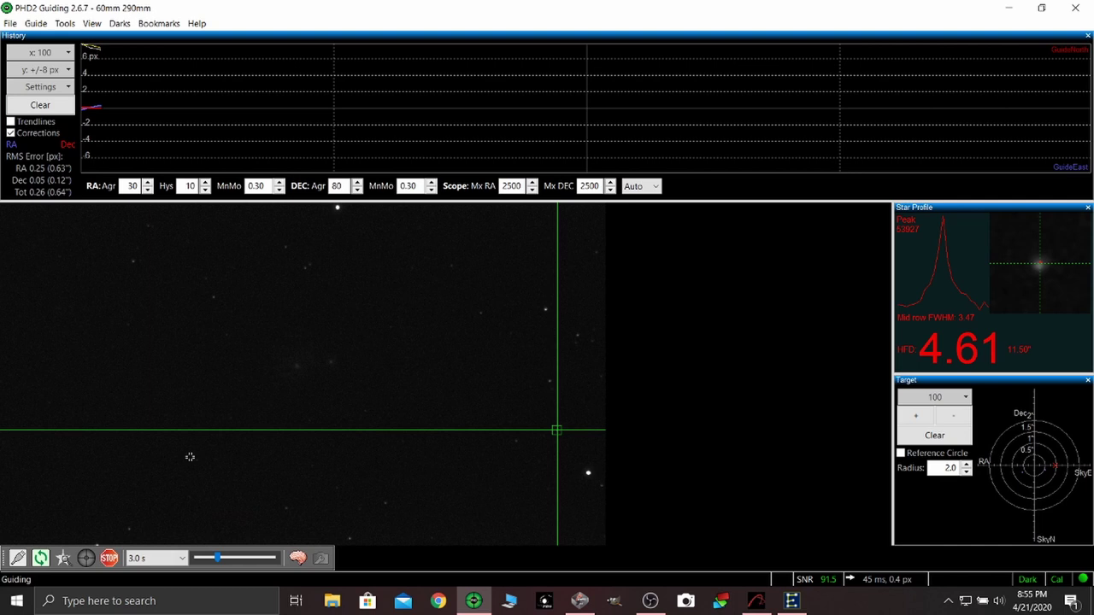
pyautogui.click(298, 557)
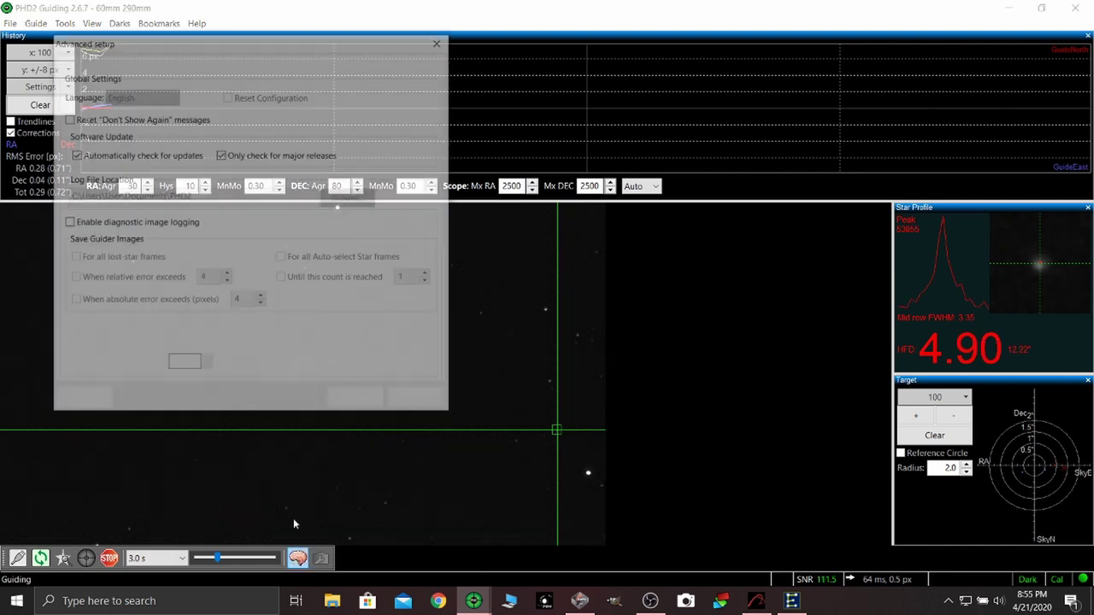
# Review the guider settings in Advanced setup and close it unchanged.
pyautogui.click(142, 61)
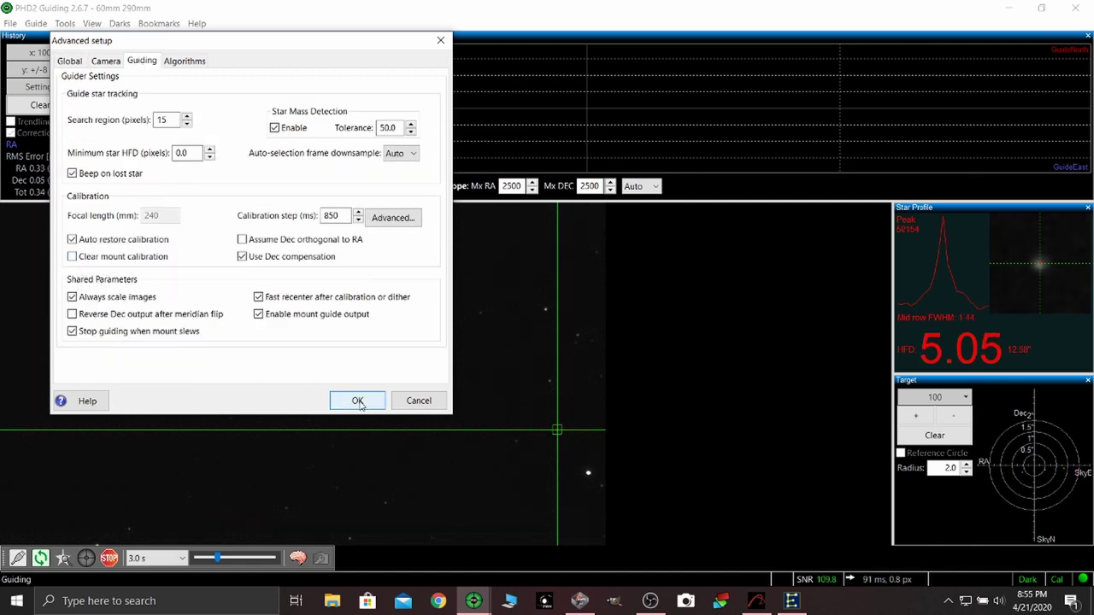
pyautogui.click(440, 40)
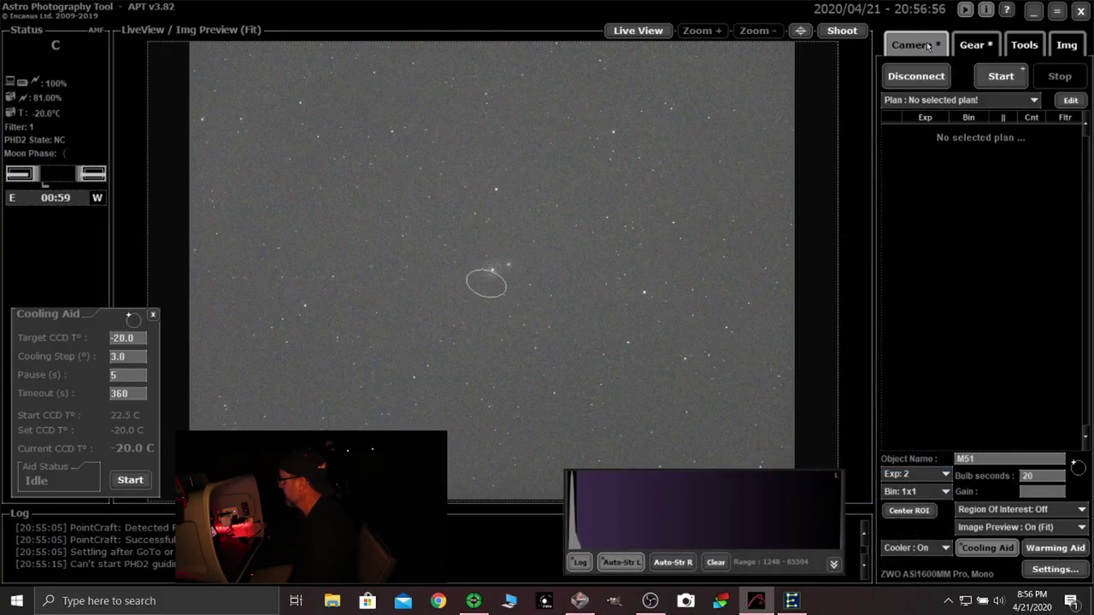
# Load the saved M51 light-frame plan into the Plans Editor.
pyautogui.click(1069, 101)
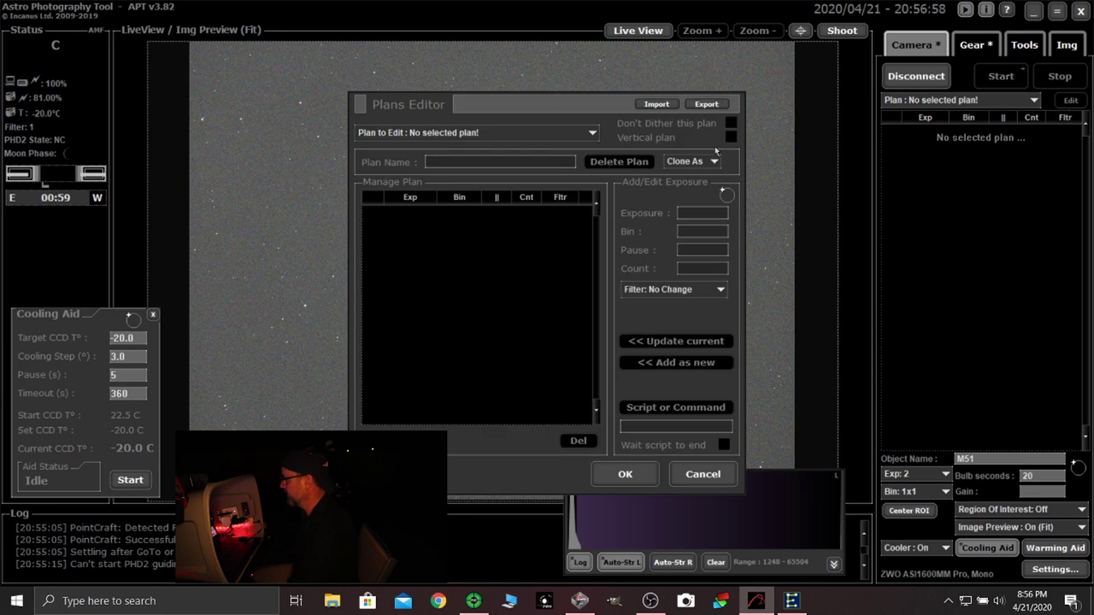
pyautogui.click(577, 135)
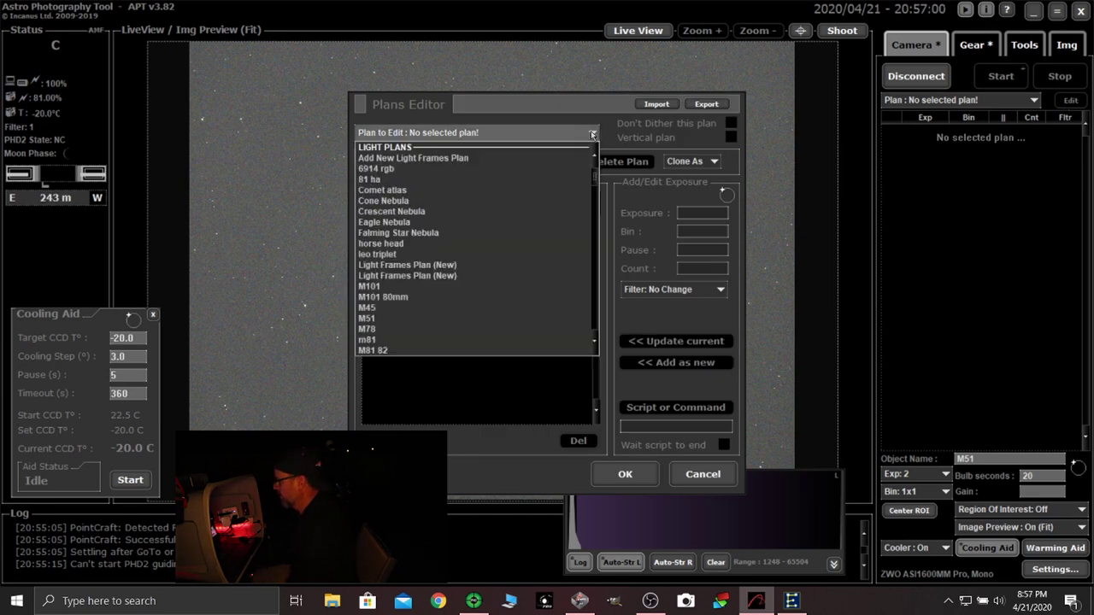
pyautogui.click(374, 318)
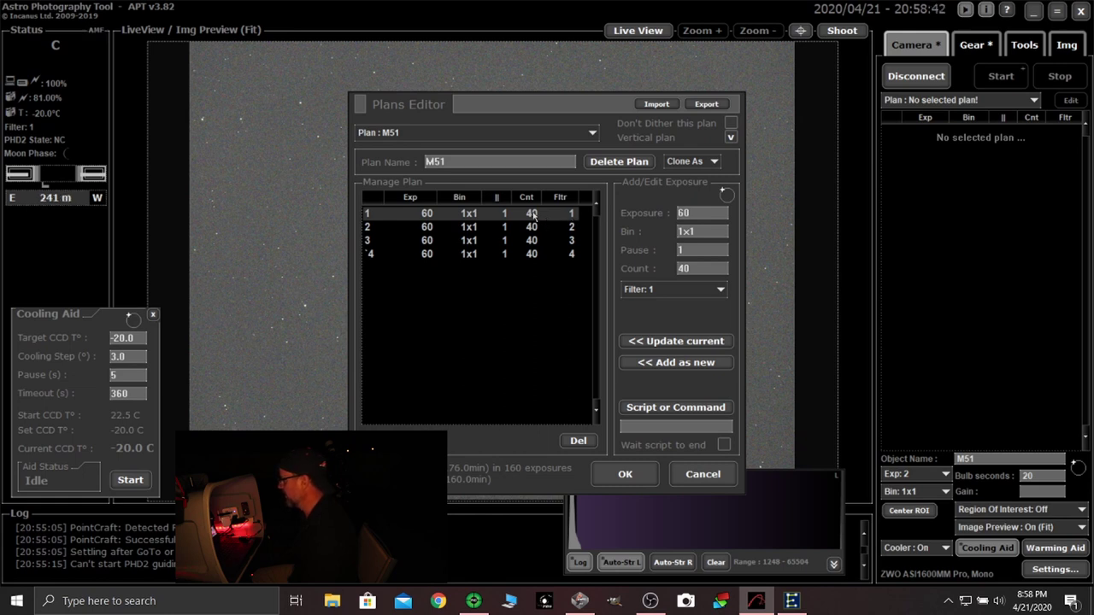
# Set each filter row to 60 exposures of 60 s and save the M51 plan.
pyautogui.click(701, 269)
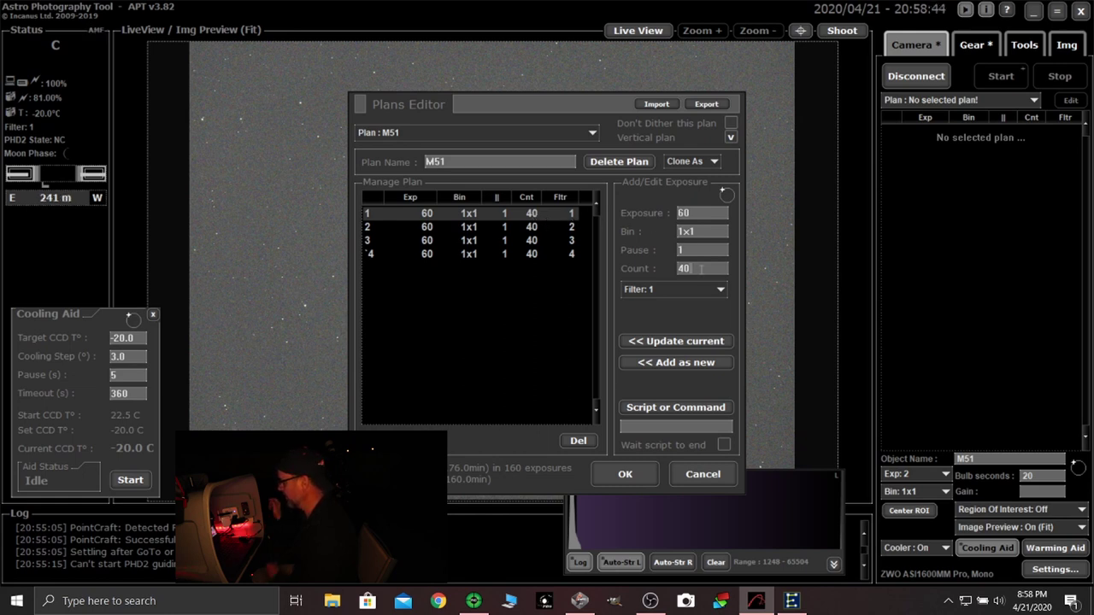
pyautogui.press('BackSpace')
pyautogui.press('BackSpace')
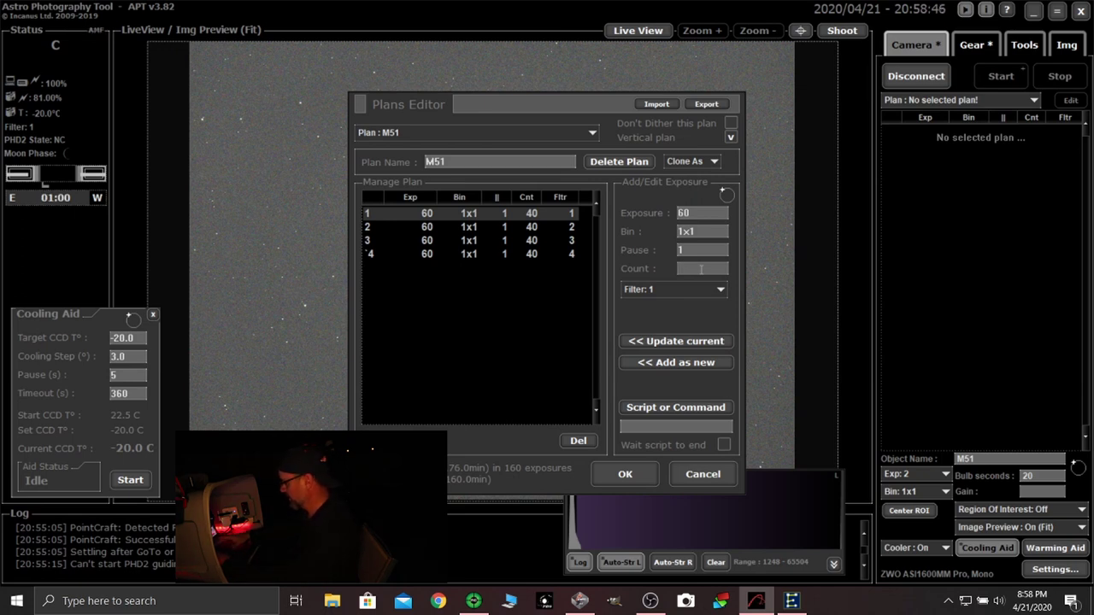
pyautogui.write('60')
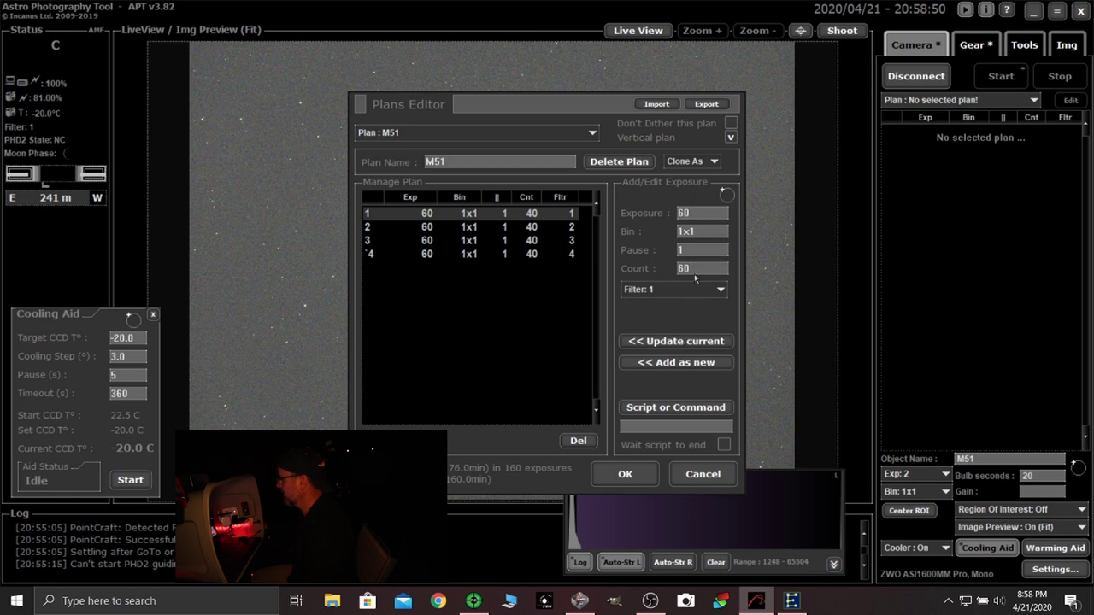
pyautogui.click(535, 227)
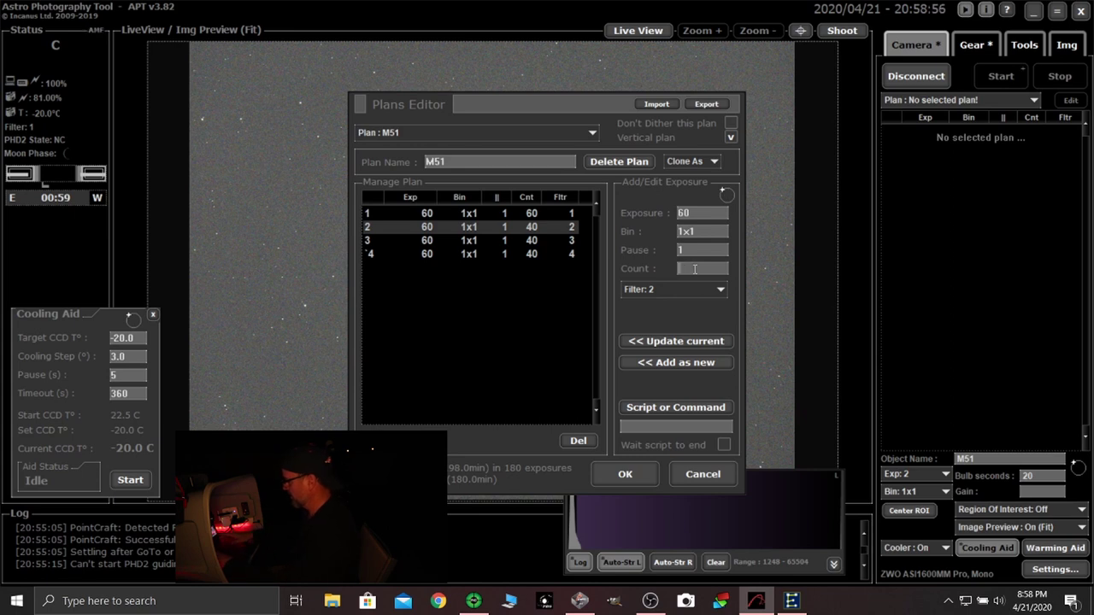
pyautogui.write('60')
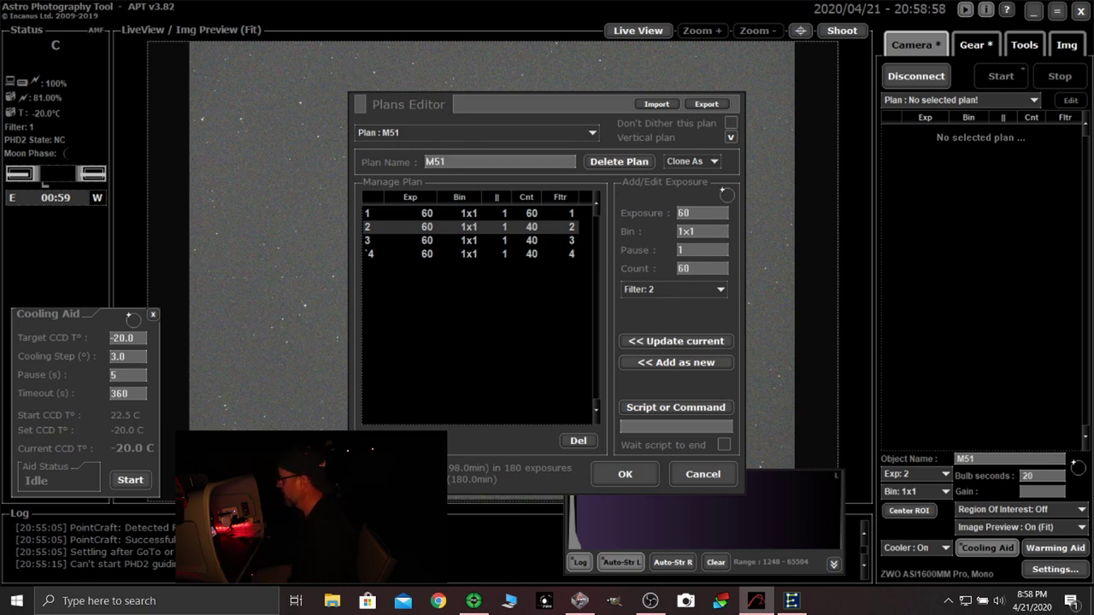
pyautogui.click(674, 342)
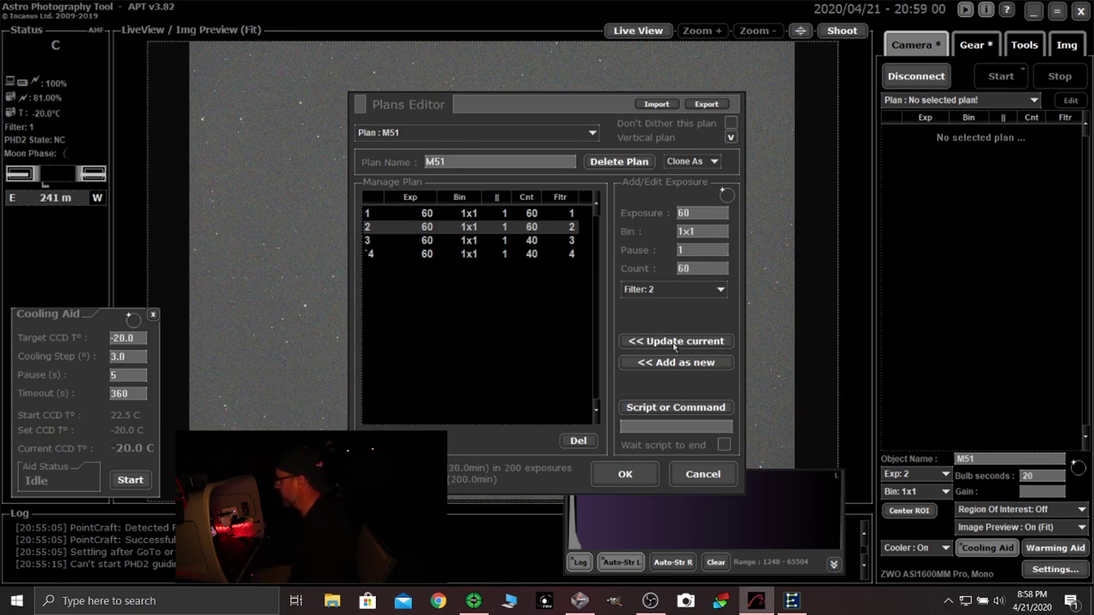
pyautogui.click(521, 240)
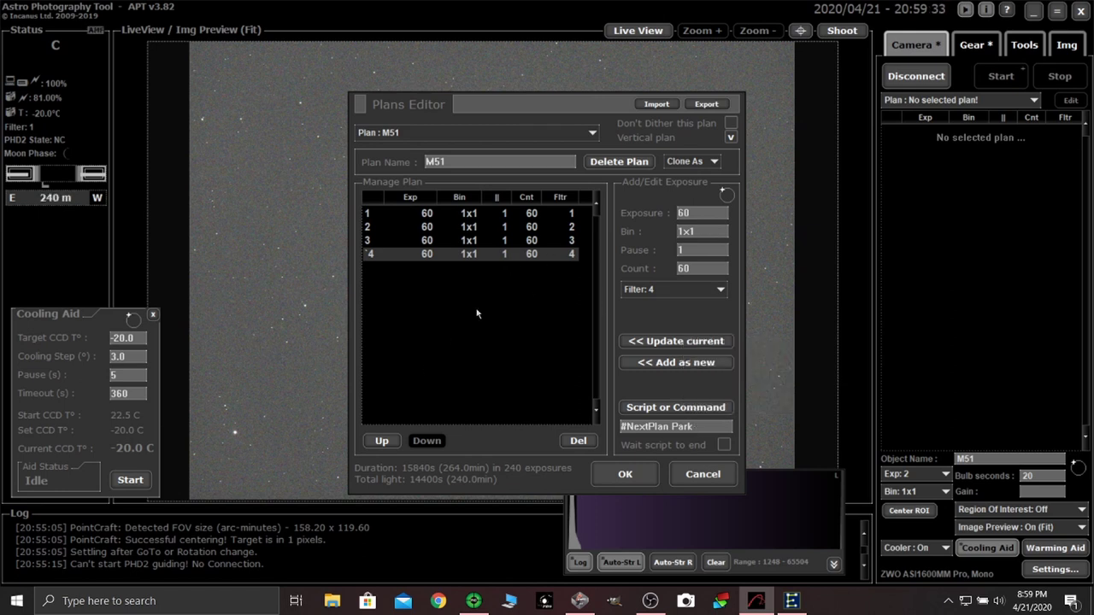
pyautogui.click(641, 473)
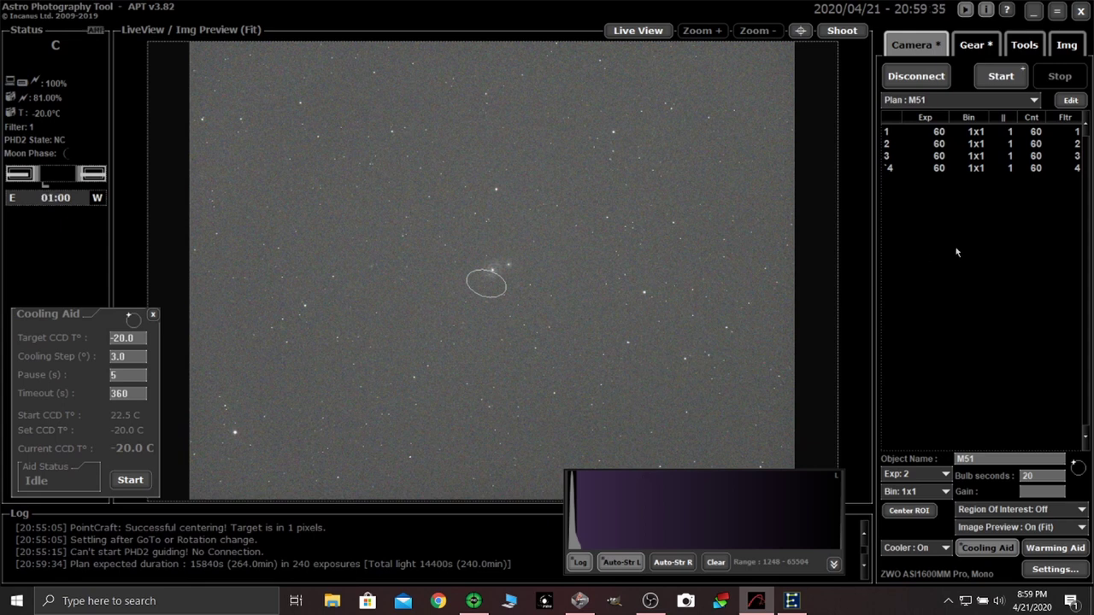
# Start capturing the M51 plan's 240 exposures.
pyautogui.click(1004, 76)
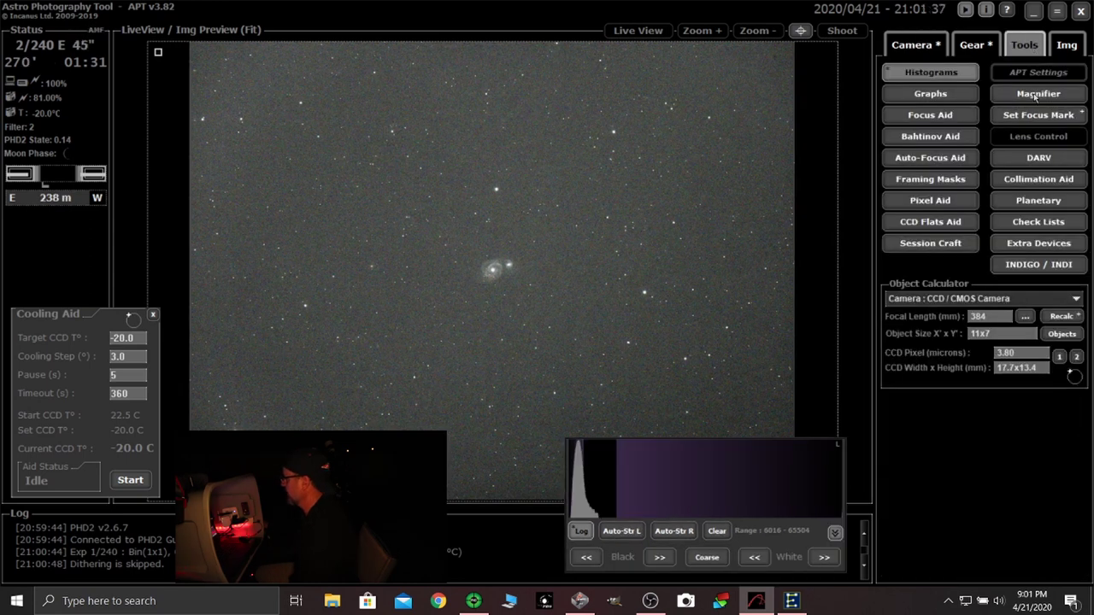
# Magnify the galaxy in the preview, then auto-stretch it with Auto-Str L to reveal the stars.
pyautogui.click(1038, 93)
pyautogui.moveTo(315, 130); pyautogui.dragTo(619, 312)
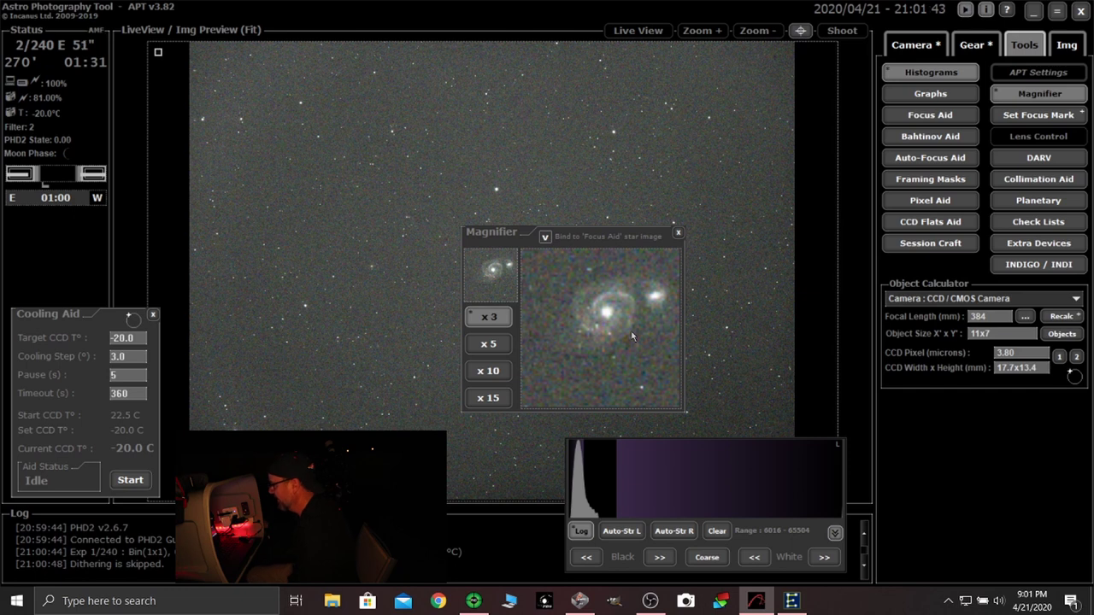
pyautogui.click(678, 232)
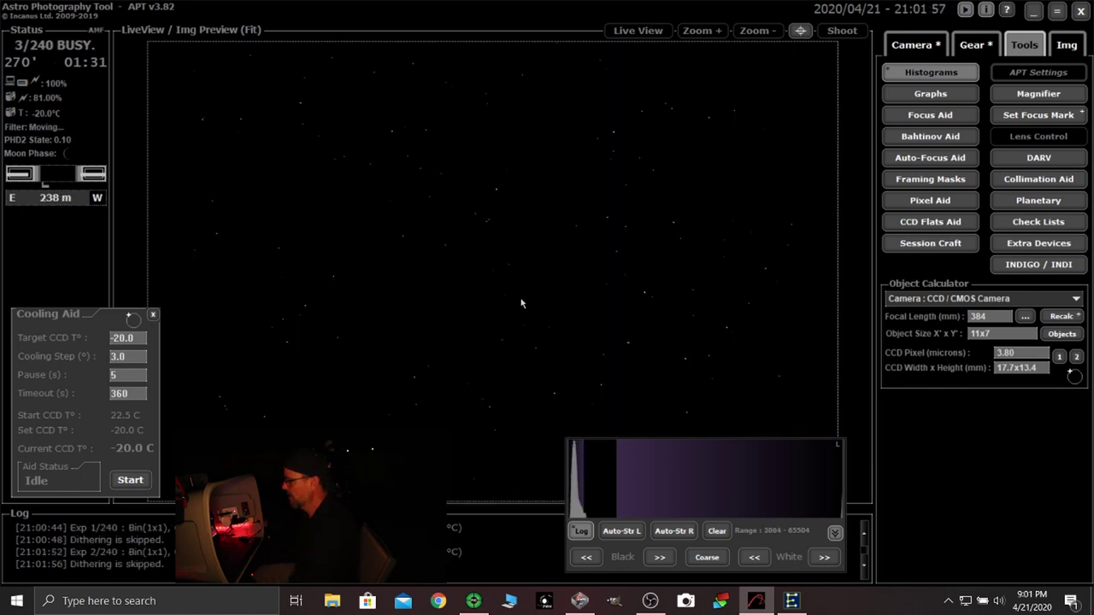
pyautogui.click(622, 534)
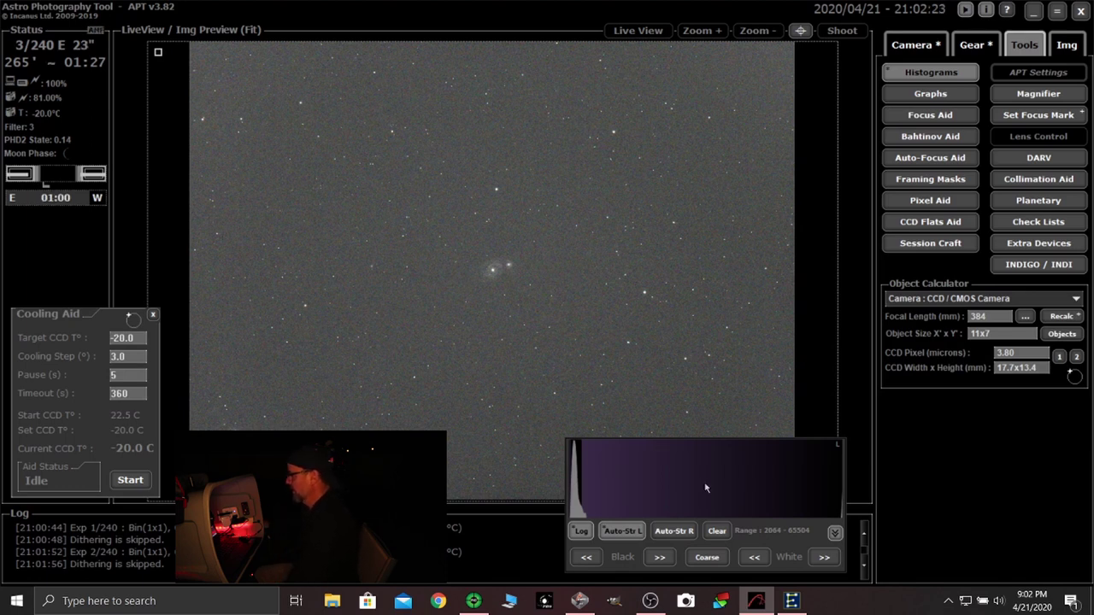
pyautogui.moveTo(712, 488); pyautogui.dragTo(717, 490)
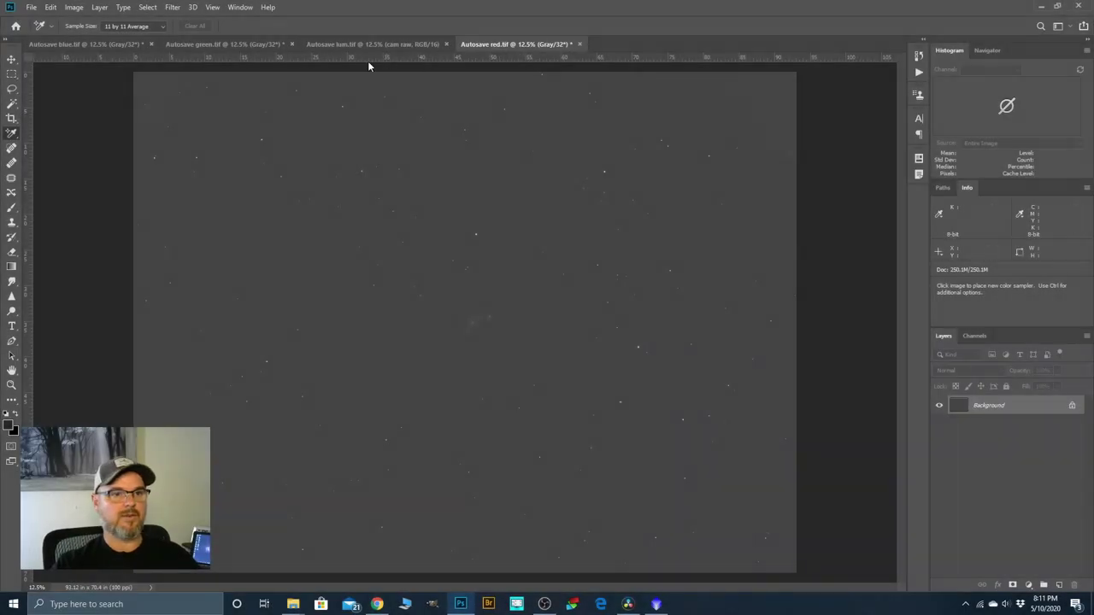
# Reorder the document tabs to lum, red, green, blue.
pyautogui.moveTo(360, 44); pyautogui.dragTo(74, 51)
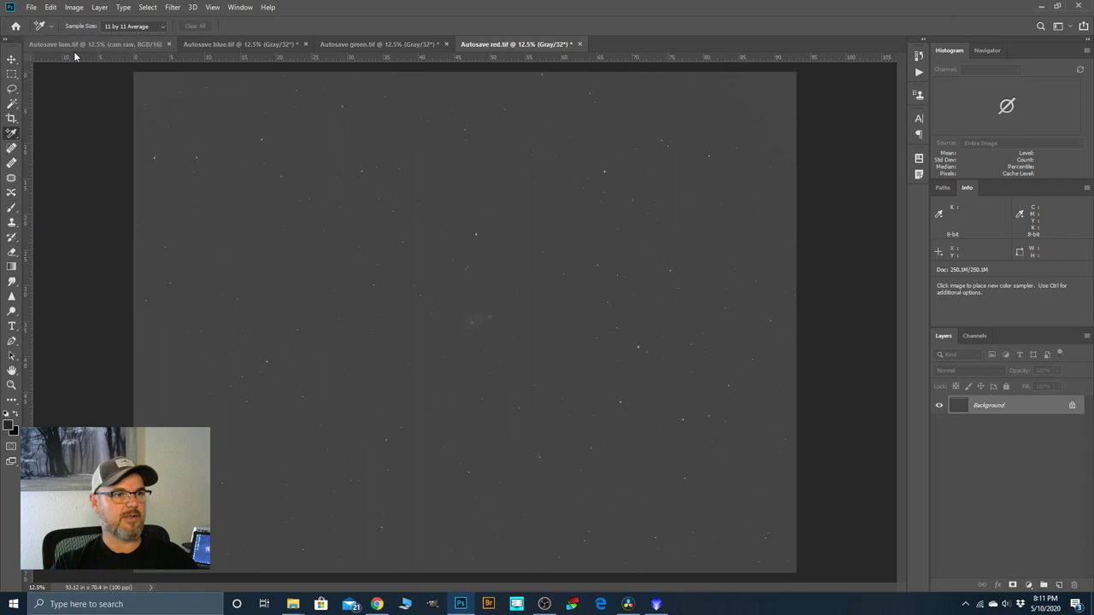
pyautogui.moveTo(494, 46); pyautogui.dragTo(223, 50)
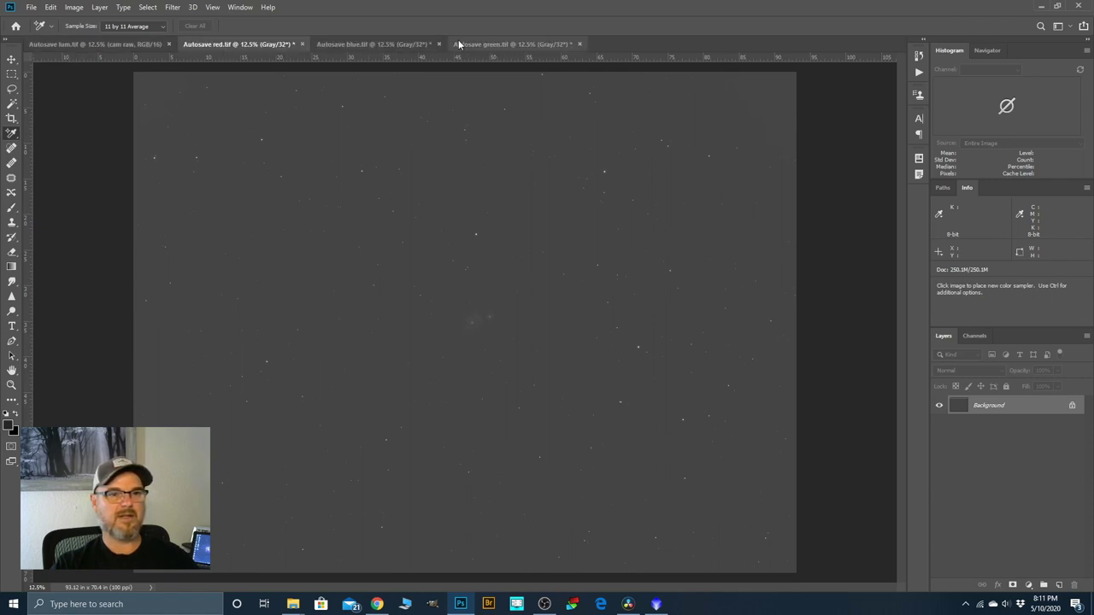
pyautogui.moveTo(509, 42); pyautogui.dragTo(454, 46)
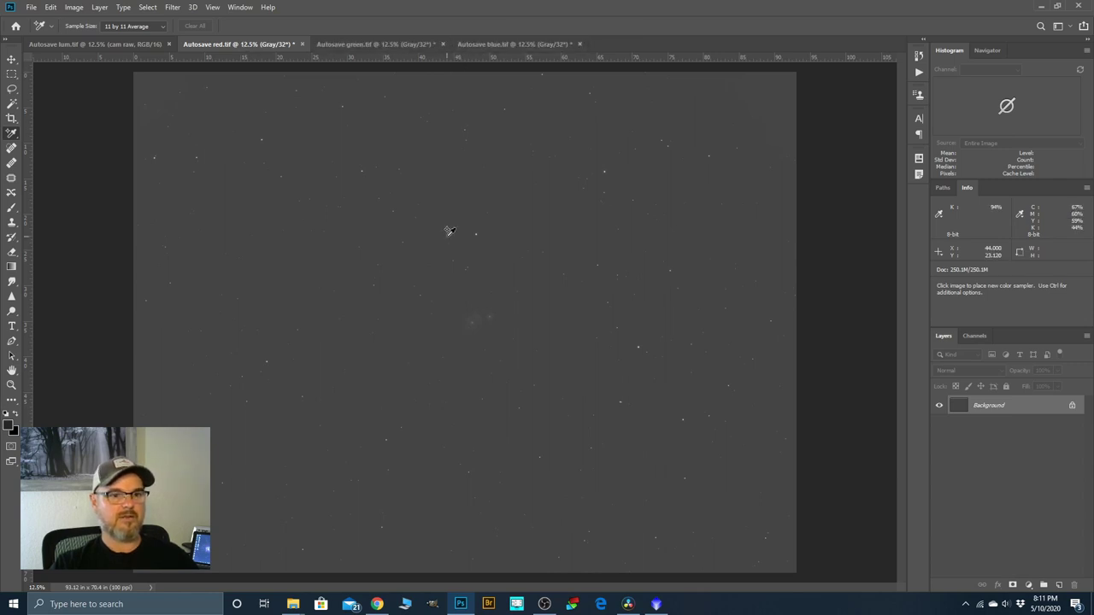
# Check the green image, then open Levels for the red channel image.
pyautogui.click(351, 47)
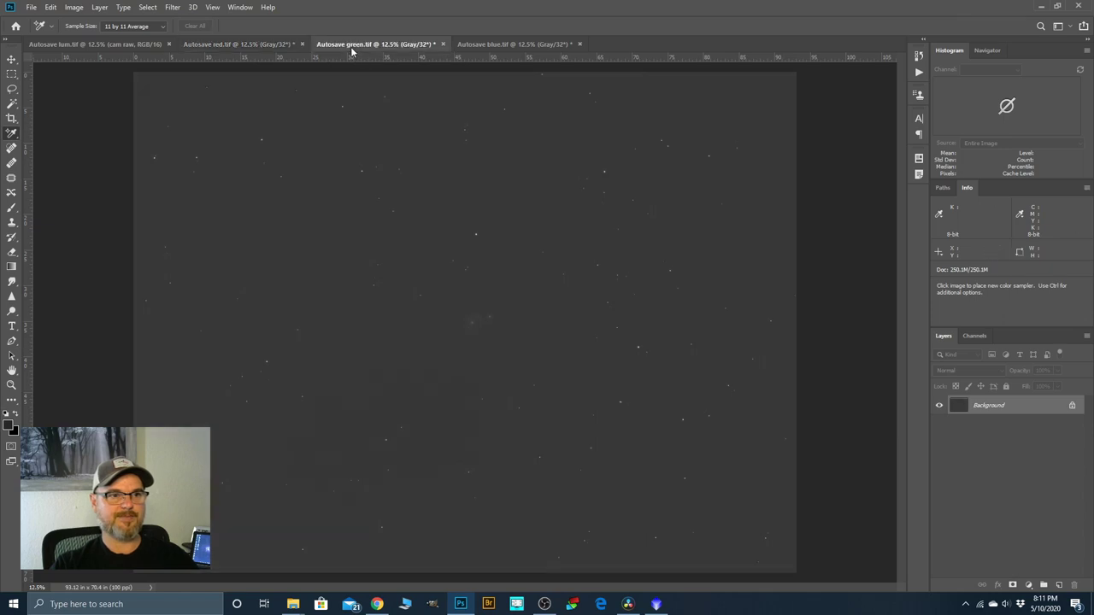
pyautogui.click(278, 47)
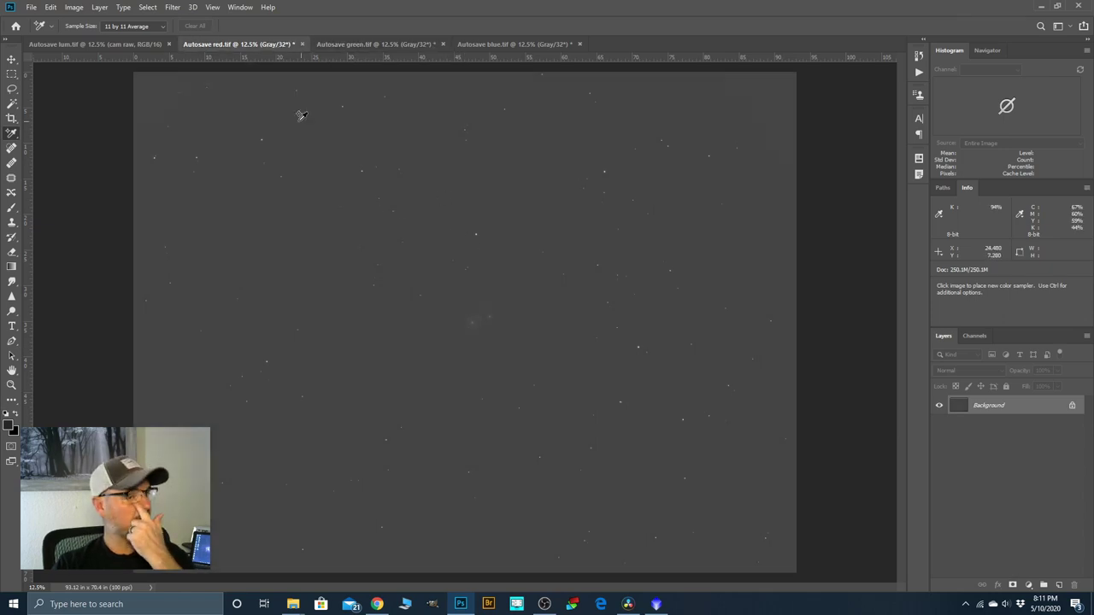
pyautogui.click(75, 7)
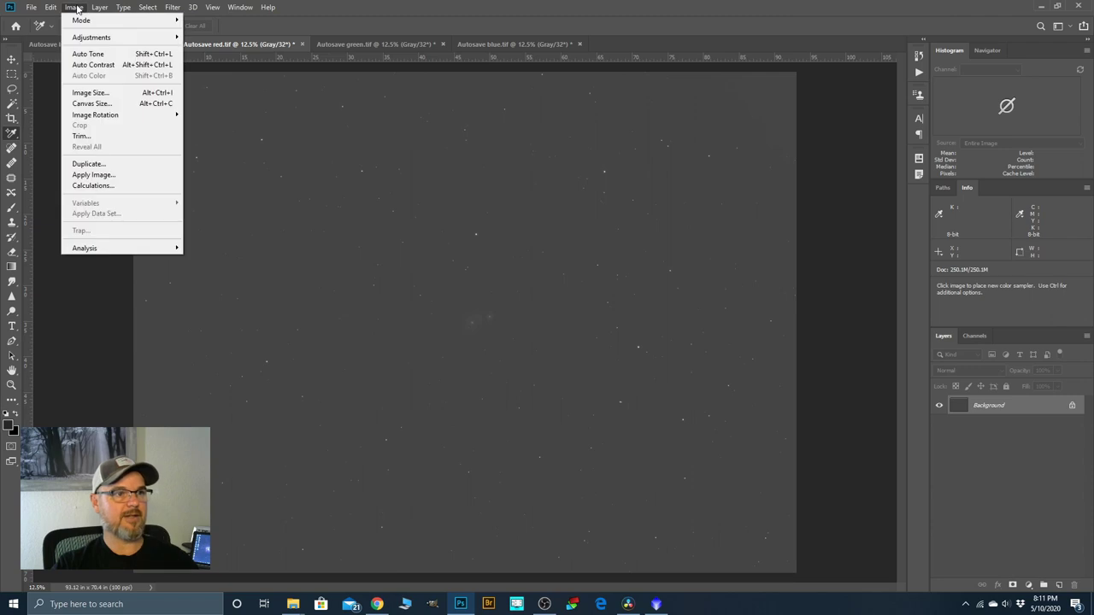
pyautogui.moveTo(85, 23)
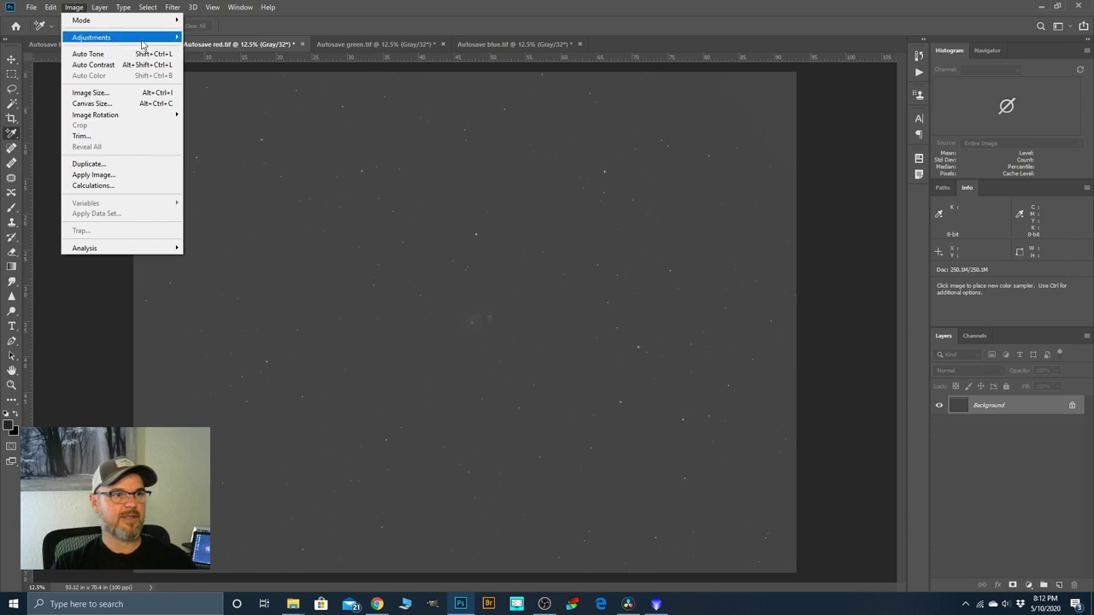
pyautogui.moveTo(145, 40)
pyautogui.click(204, 48)
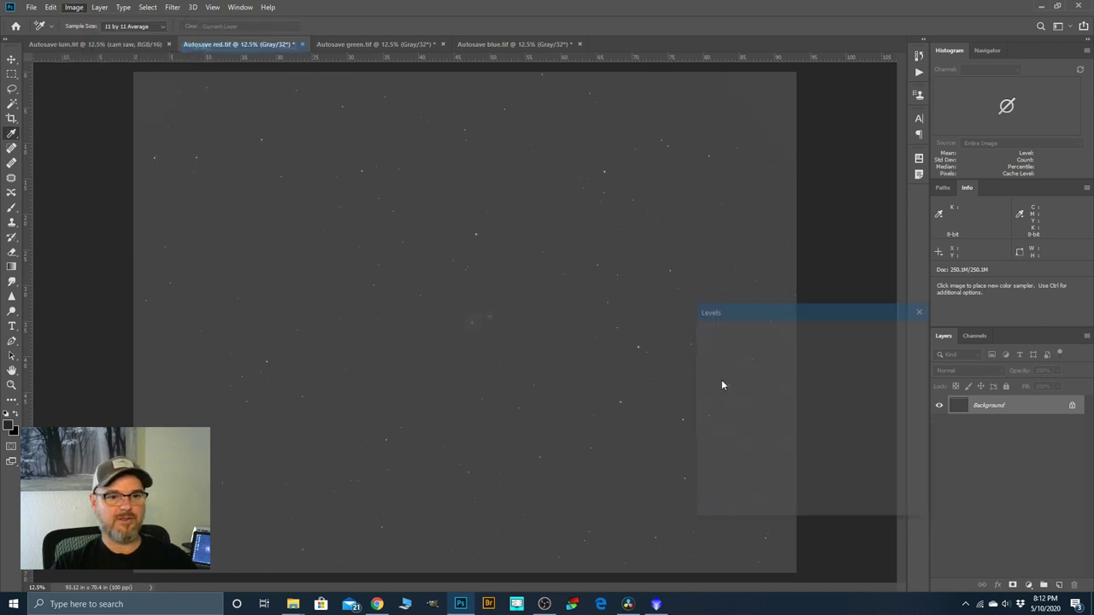
# Set the red frame's Levels white input to 190 and apply it.
pyautogui.moveTo(852, 439); pyautogui.dragTo(817, 439)
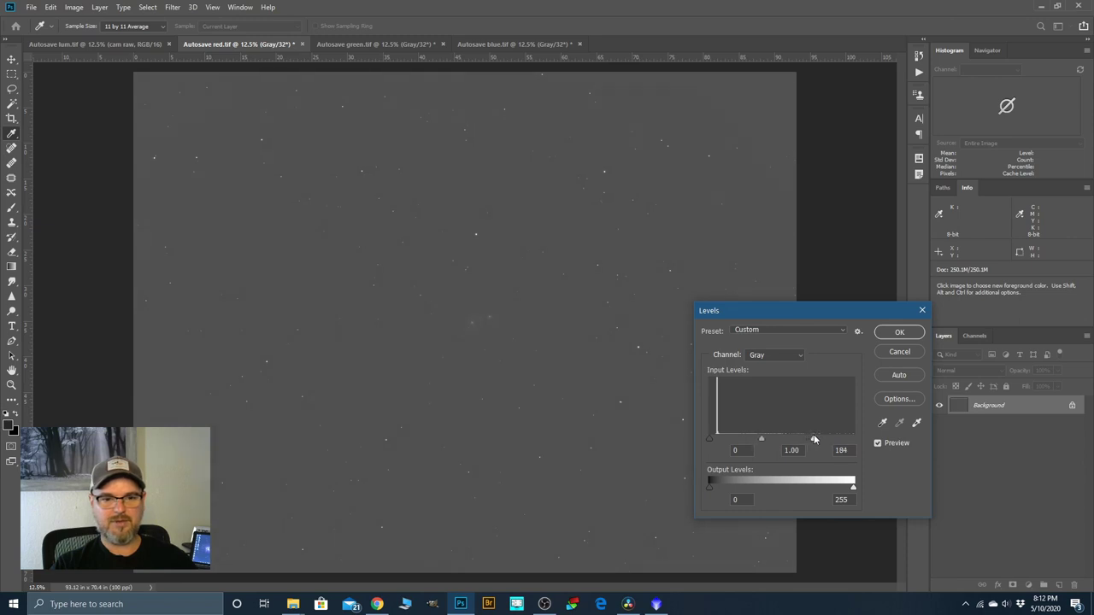
pyautogui.moveTo(816, 439); pyautogui.dragTo(816, 439)
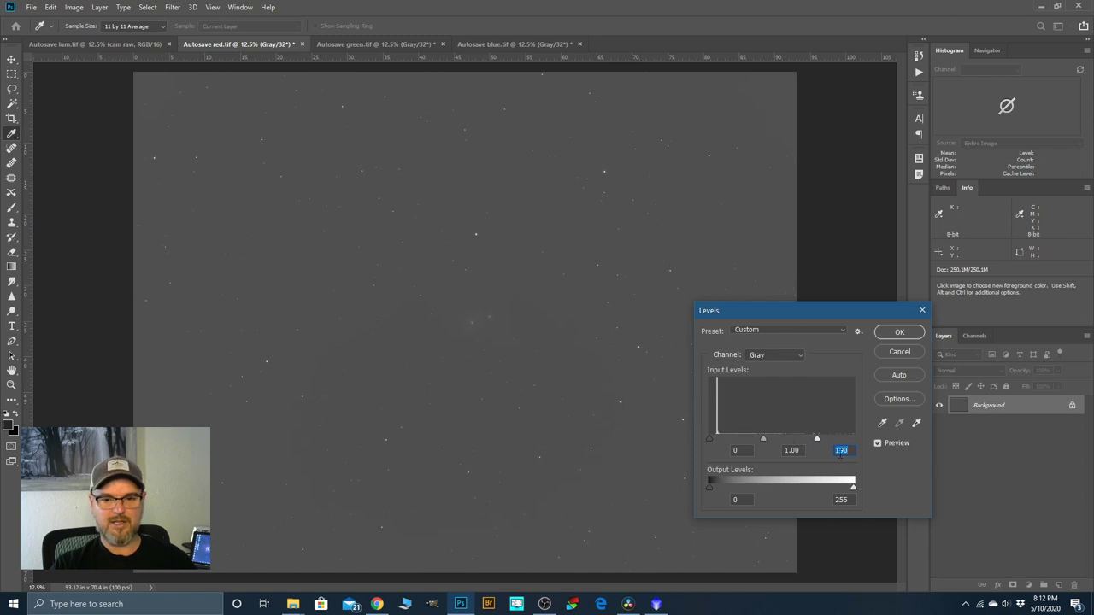
pyautogui.click(899, 335)
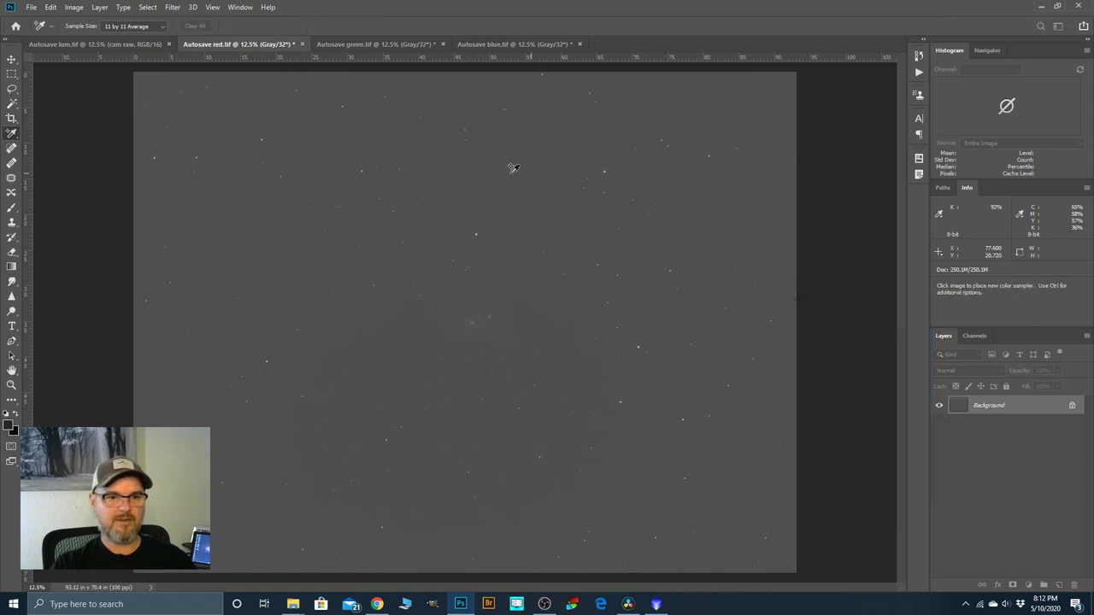
pyautogui.hotkey('shift', 'i')
# Apply a second Levels pass lifting the midtone gamma to about 1.80.
pyautogui.click(73, 7)
pyautogui.moveTo(85, 34)
pyautogui.click(193, 49)
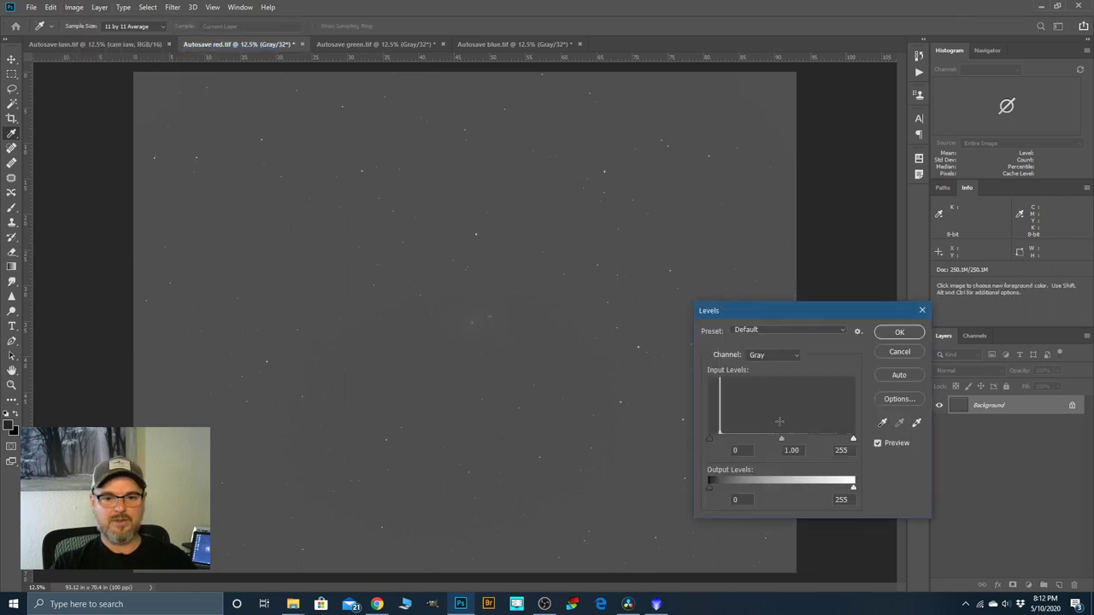
pyautogui.moveTo(782, 440); pyautogui.dragTo(750, 434)
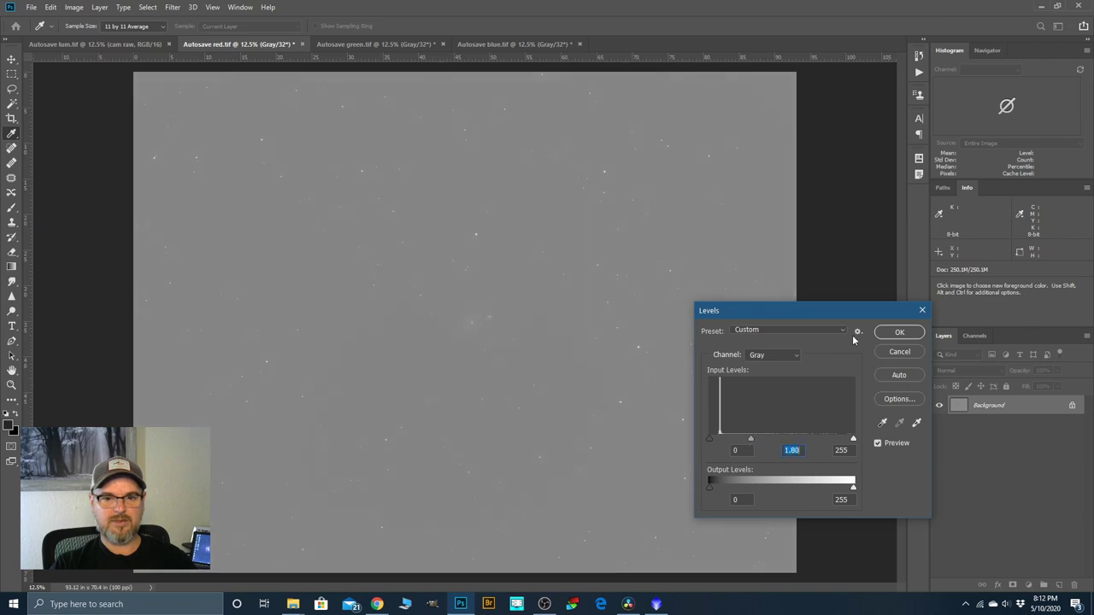
pyautogui.click(898, 334)
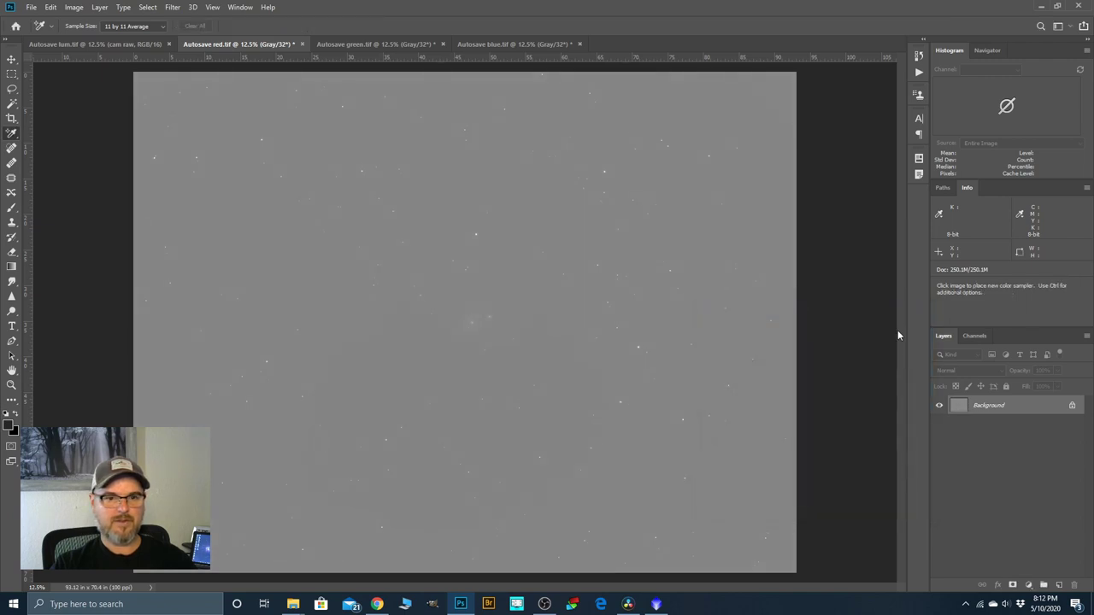
pyautogui.click(74, 8)
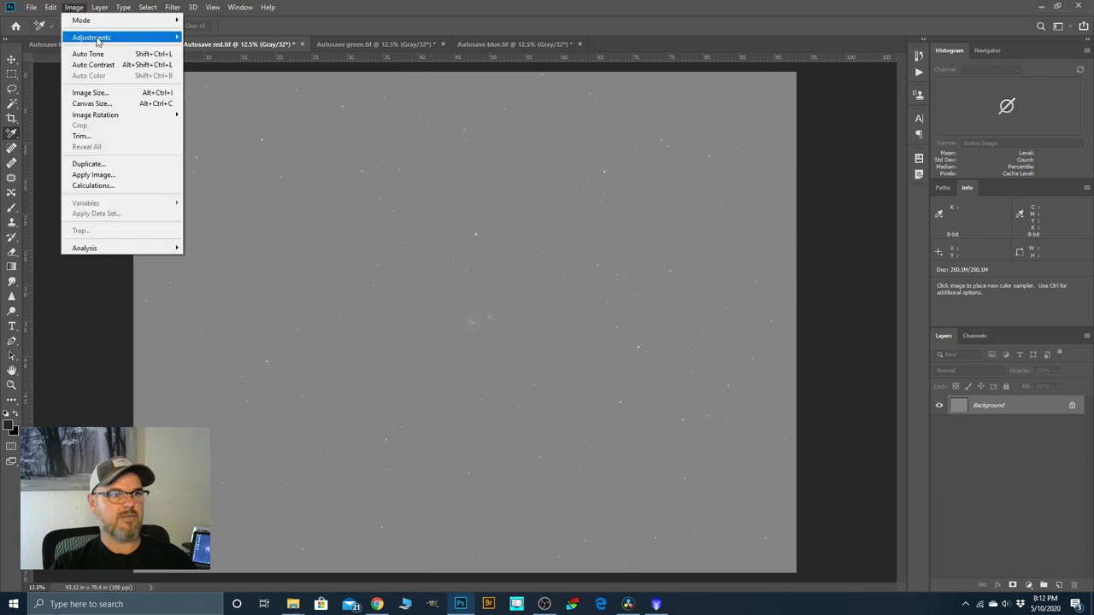
# Raise the red frame's Levels black point to 44 to darken the sky.
pyautogui.moveTo(124, 43)
pyautogui.click(191, 48)
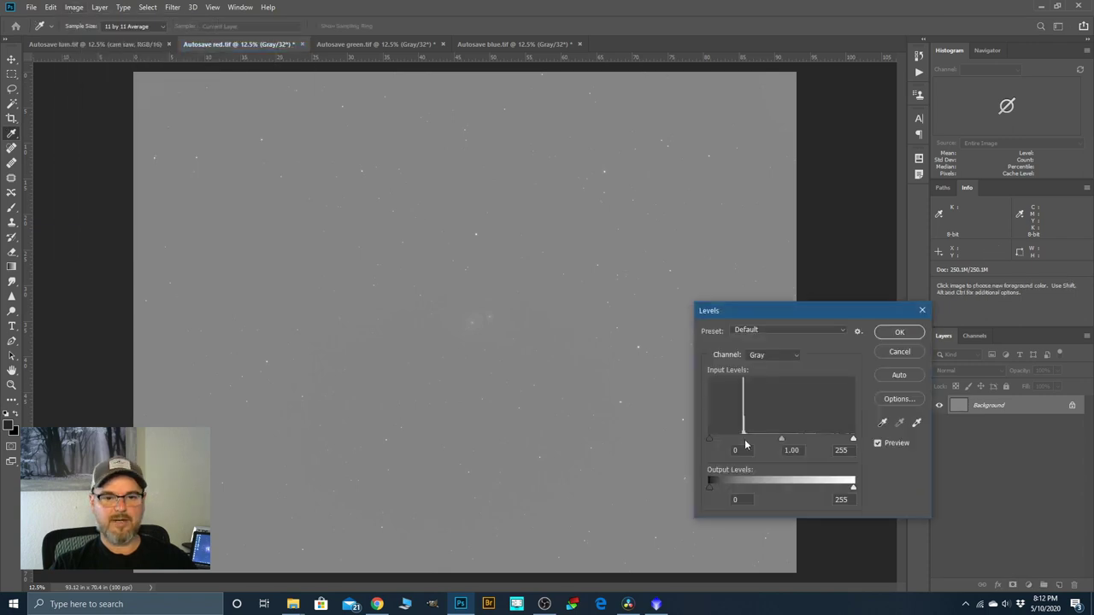
pyautogui.moveTo(708, 443); pyautogui.dragTo(735, 439)
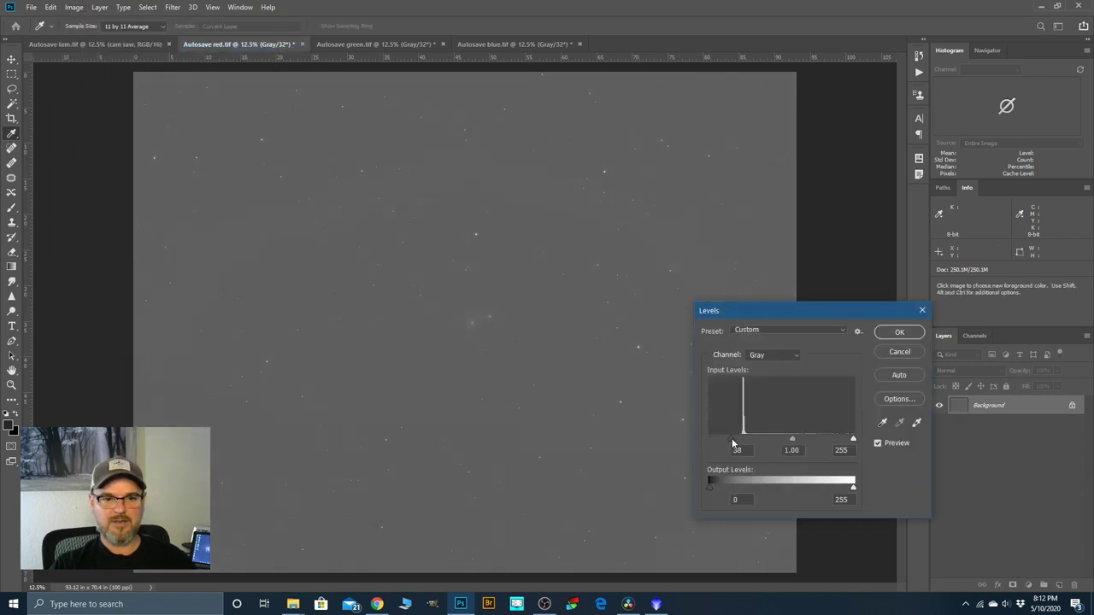
pyautogui.click(735, 446)
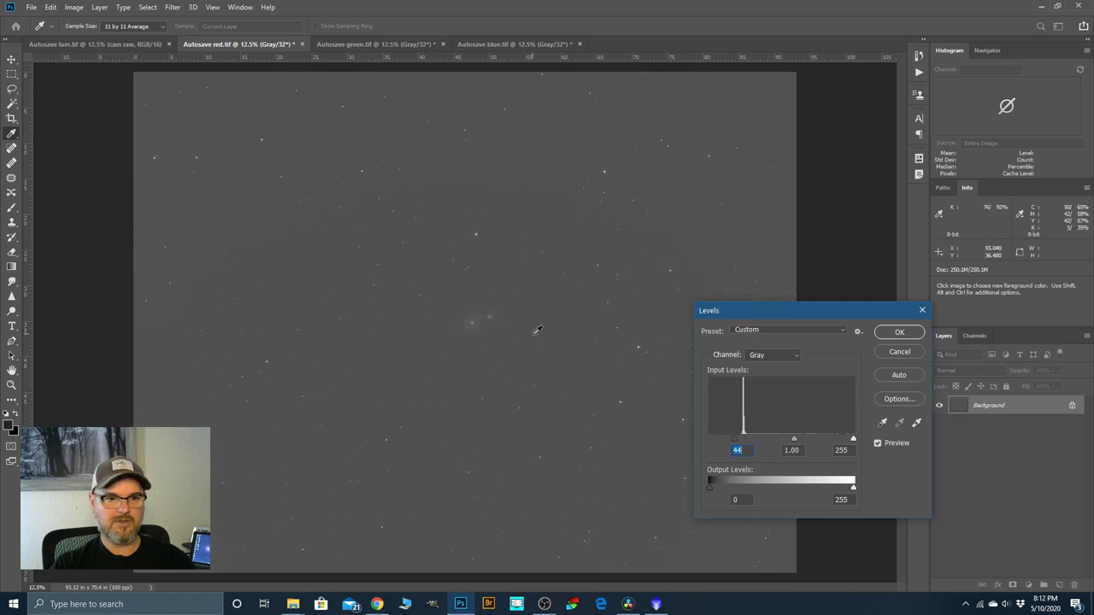
pyautogui.click(899, 333)
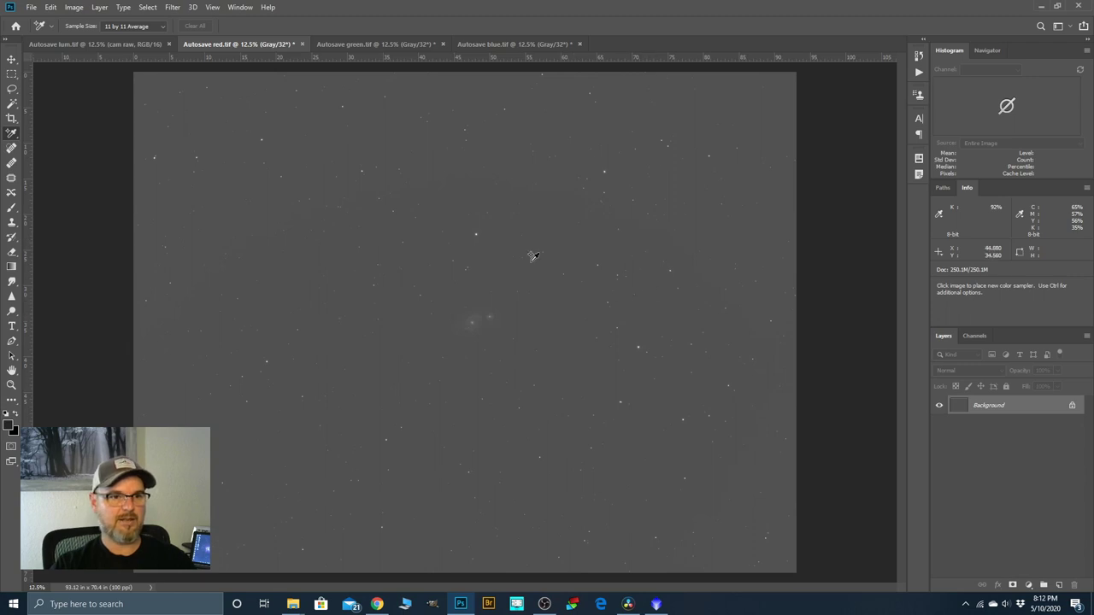
# Lift the midtones to 1.78, then raise the black point to 52 with Levels.
pyautogui.click(77, 8)
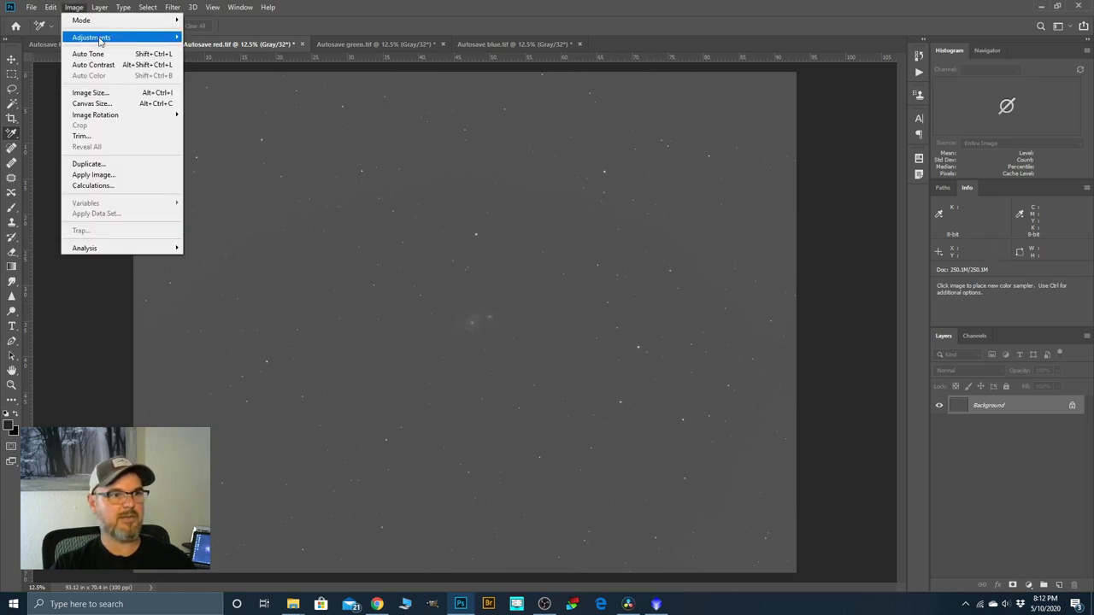
pyautogui.moveTo(100, 40)
pyautogui.click(205, 49)
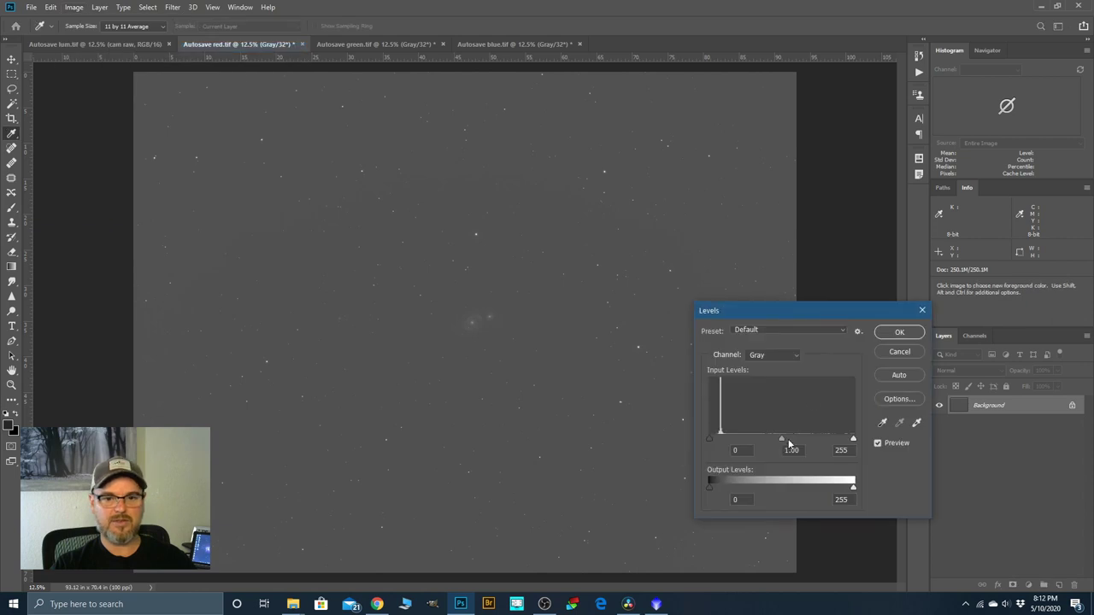
pyautogui.moveTo(780, 438); pyautogui.dragTo(752, 441)
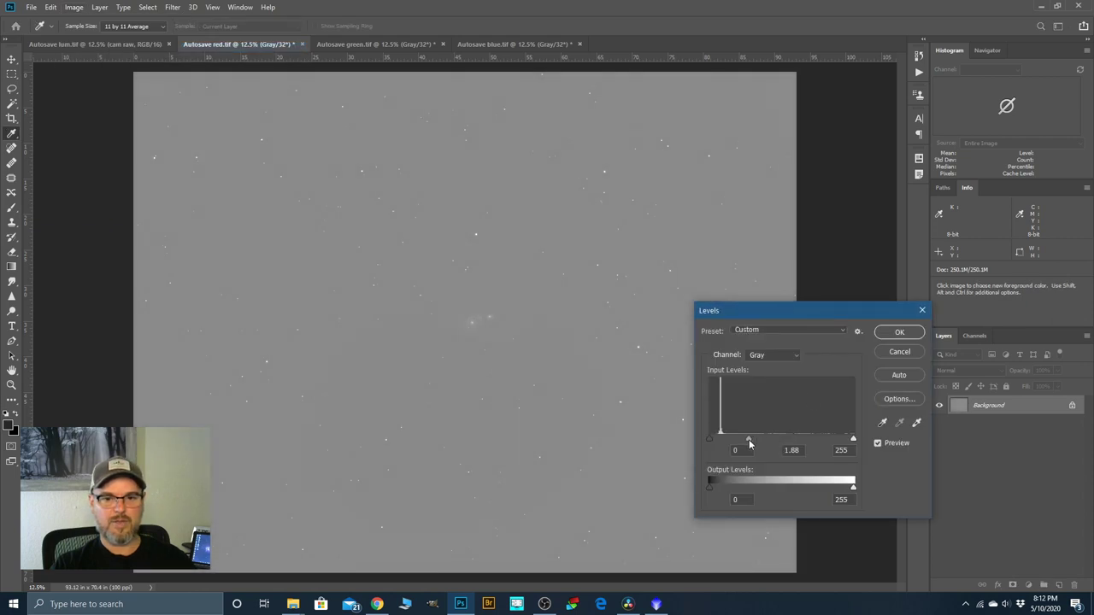
pyautogui.click(909, 332)
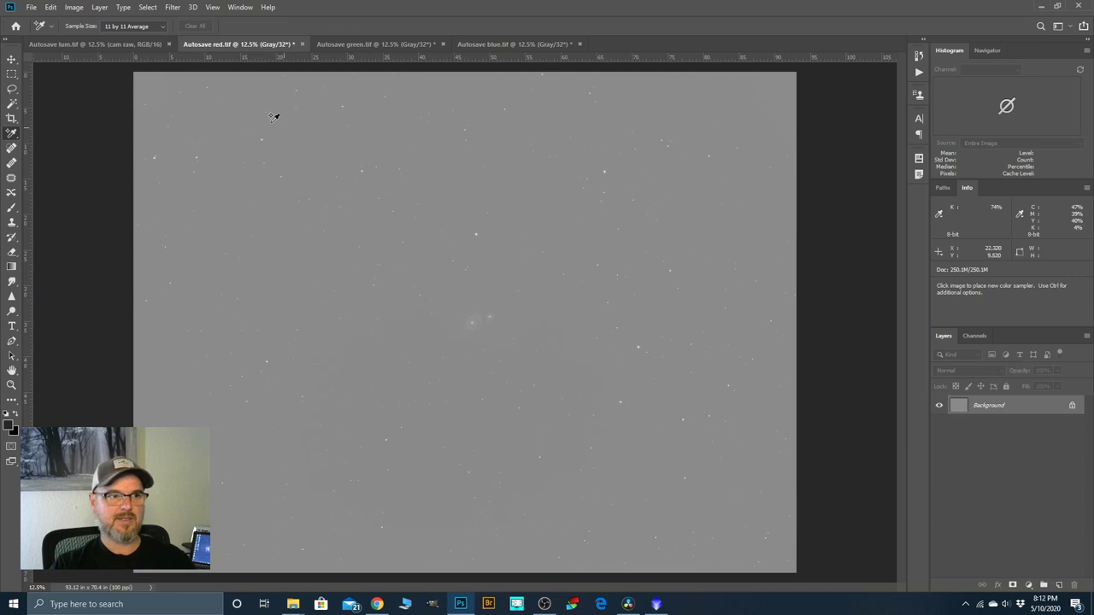
pyautogui.click(74, 7)
pyautogui.click(202, 48)
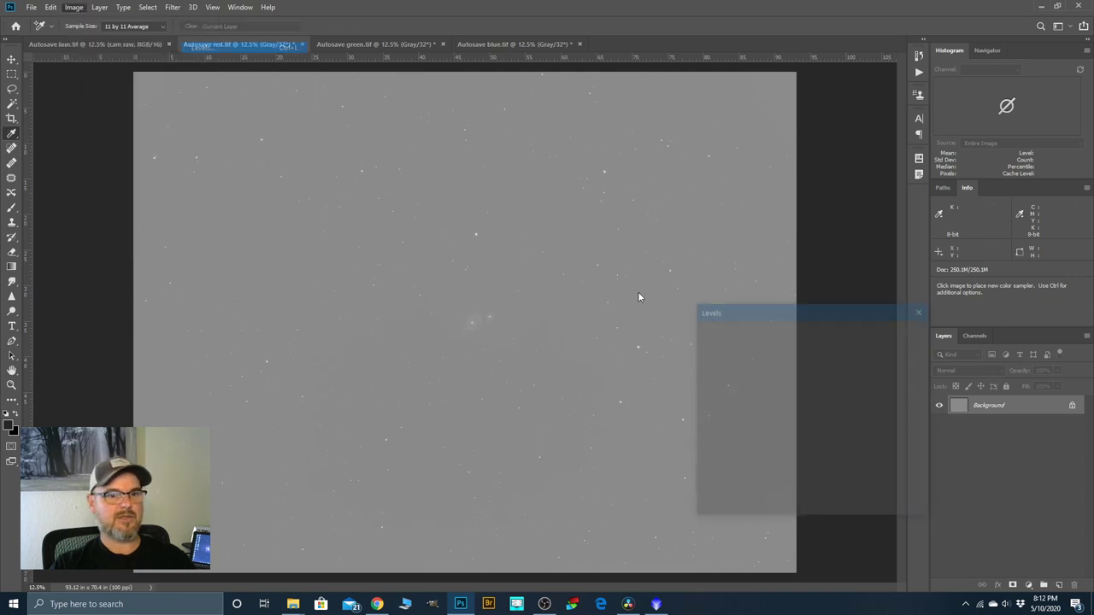
pyautogui.moveTo(709, 438); pyautogui.dragTo(738, 436)
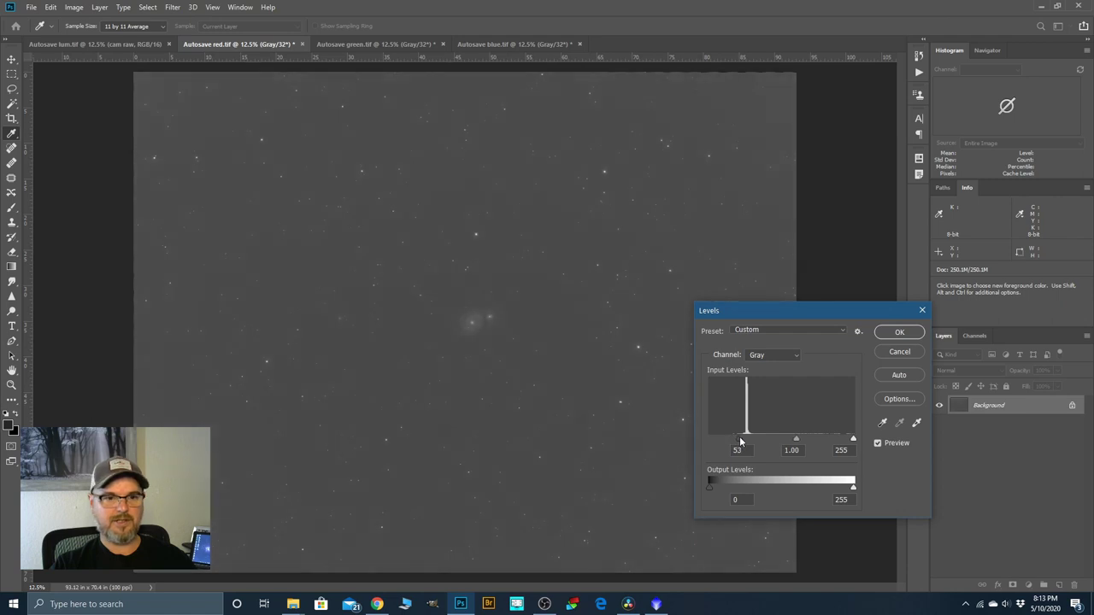
pyautogui.click(887, 332)
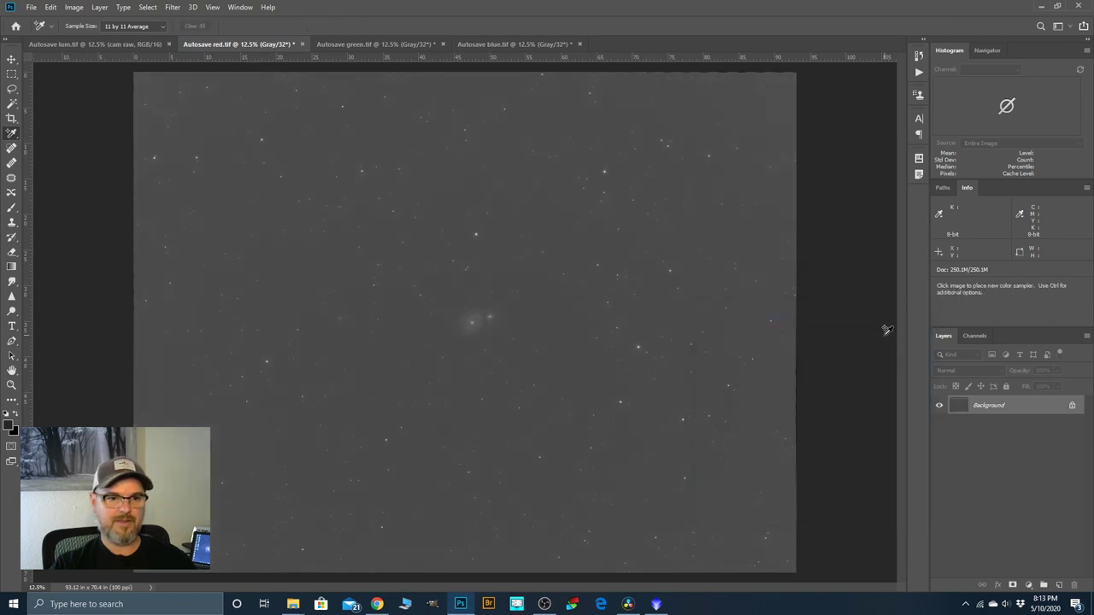
# Convert the frame to 16 Bits/Channel using the Exposure and Gamma method.
pyautogui.click(75, 8)
pyautogui.moveTo(98, 22)
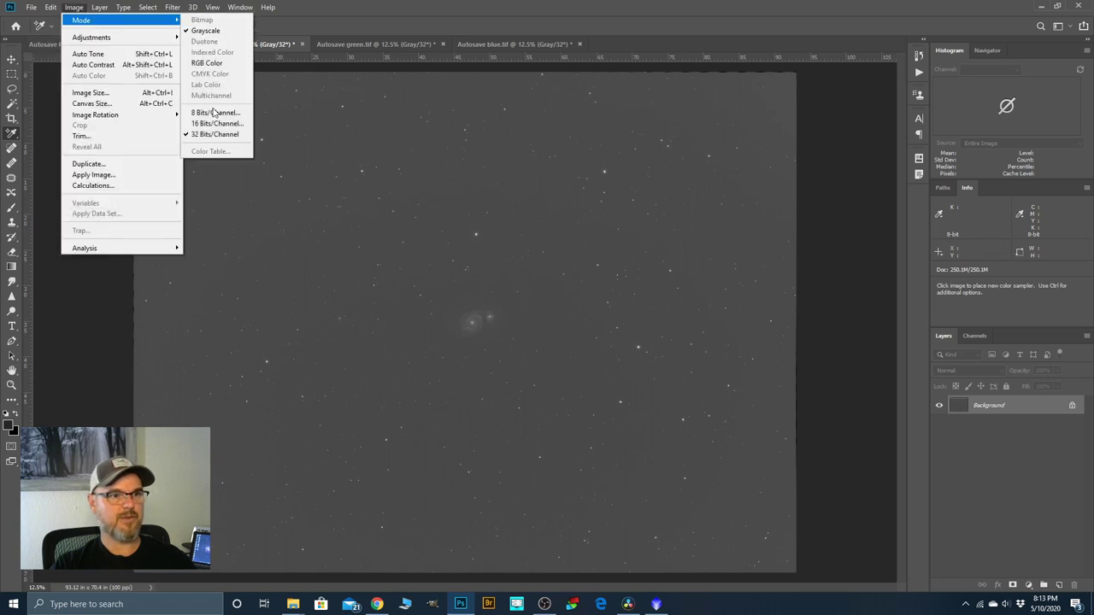
pyautogui.click(210, 124)
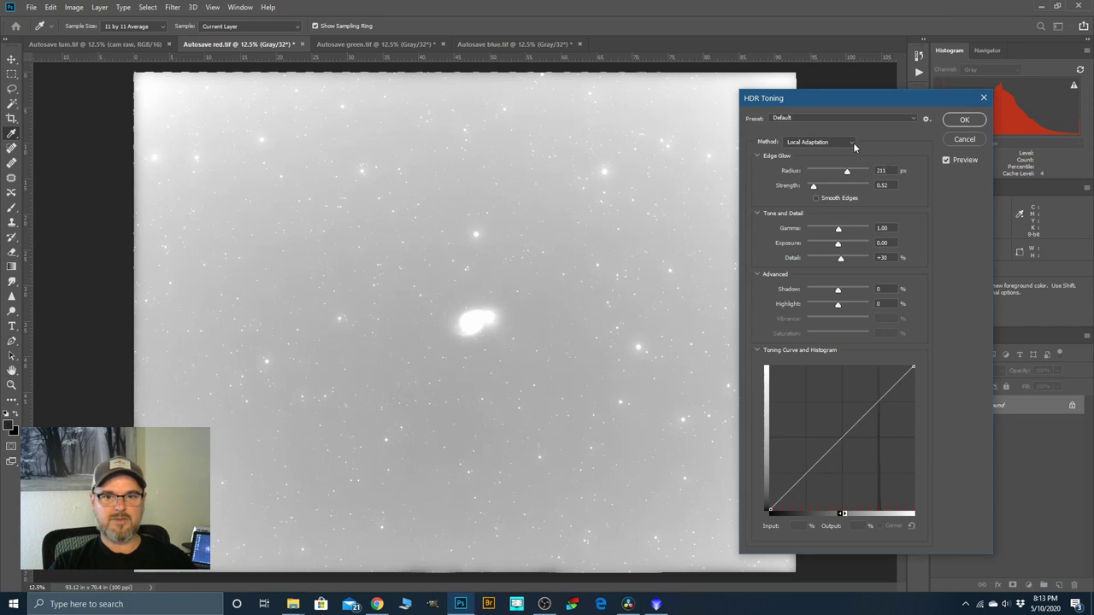
pyautogui.click(854, 143)
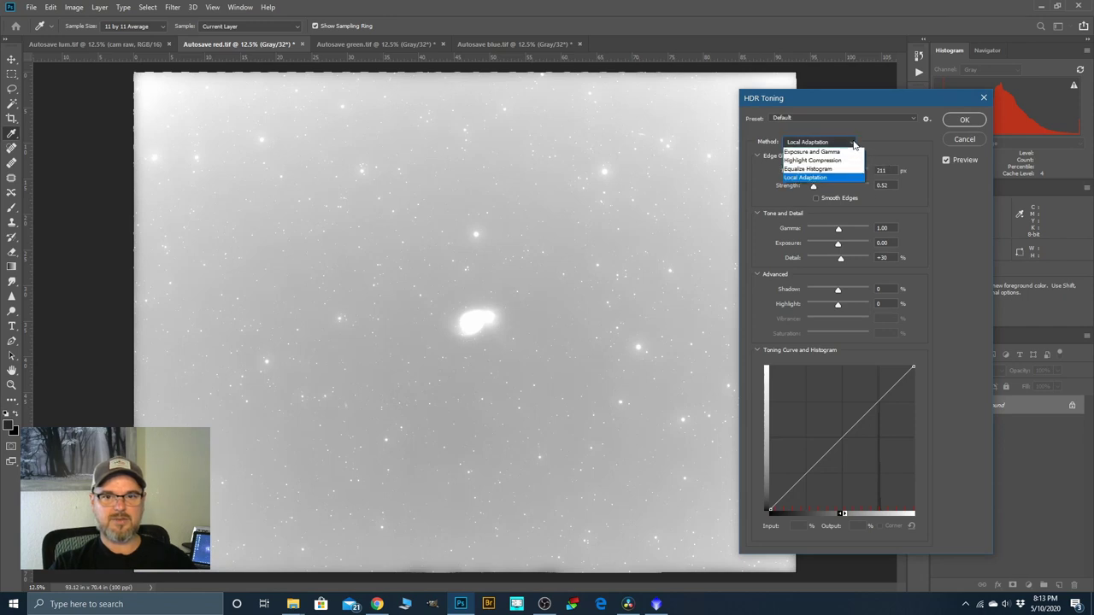
pyautogui.click(833, 152)
pyautogui.click(960, 138)
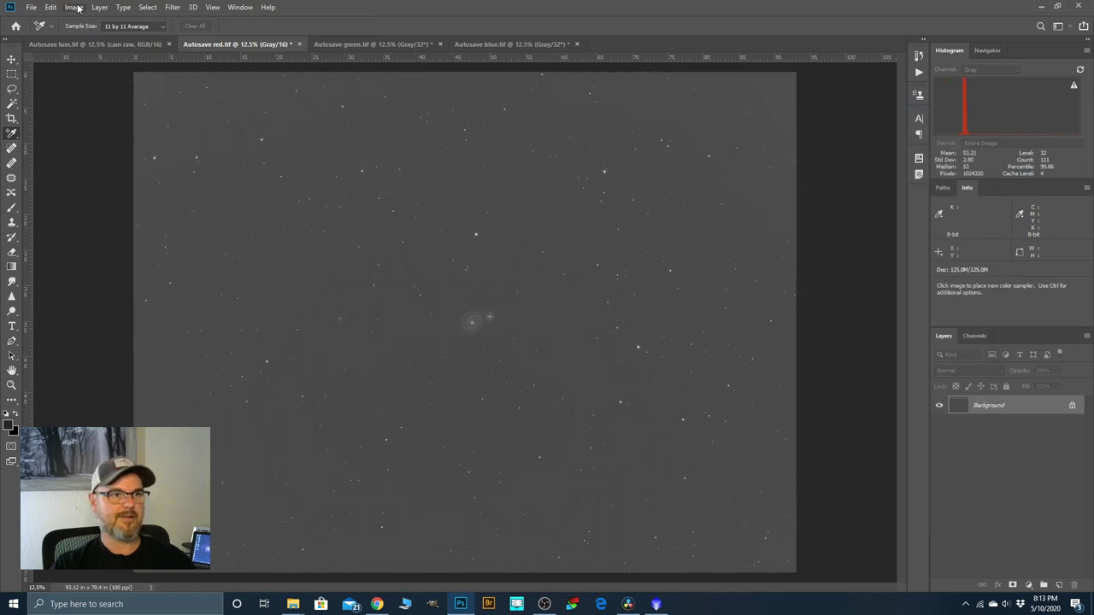
# Convert the red frame to RGB Color mode.
pyautogui.click(75, 7)
pyautogui.moveTo(79, 20)
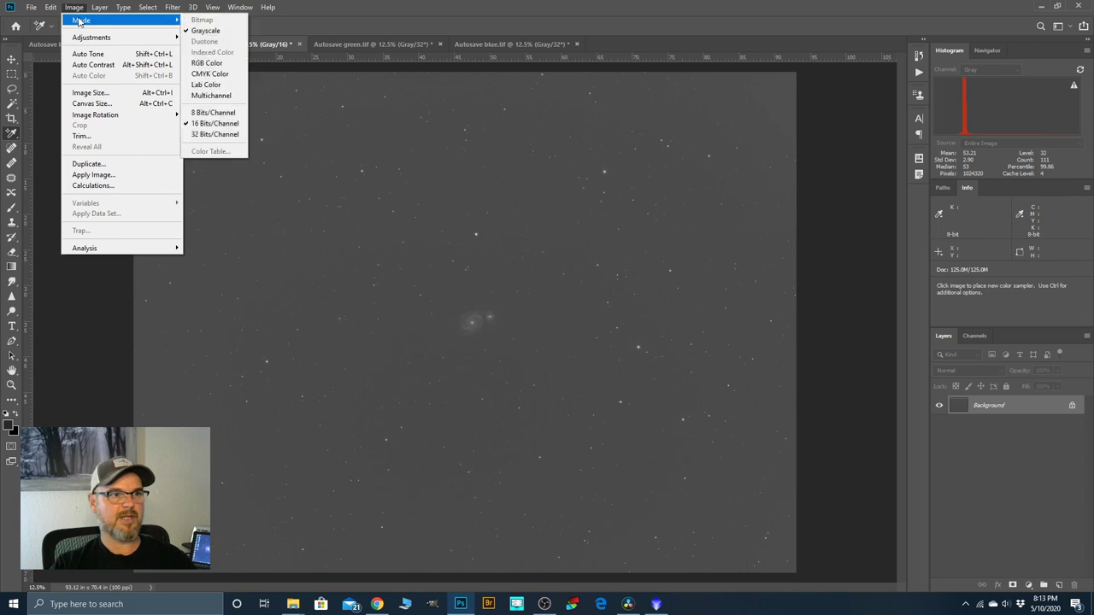
pyautogui.click(206, 64)
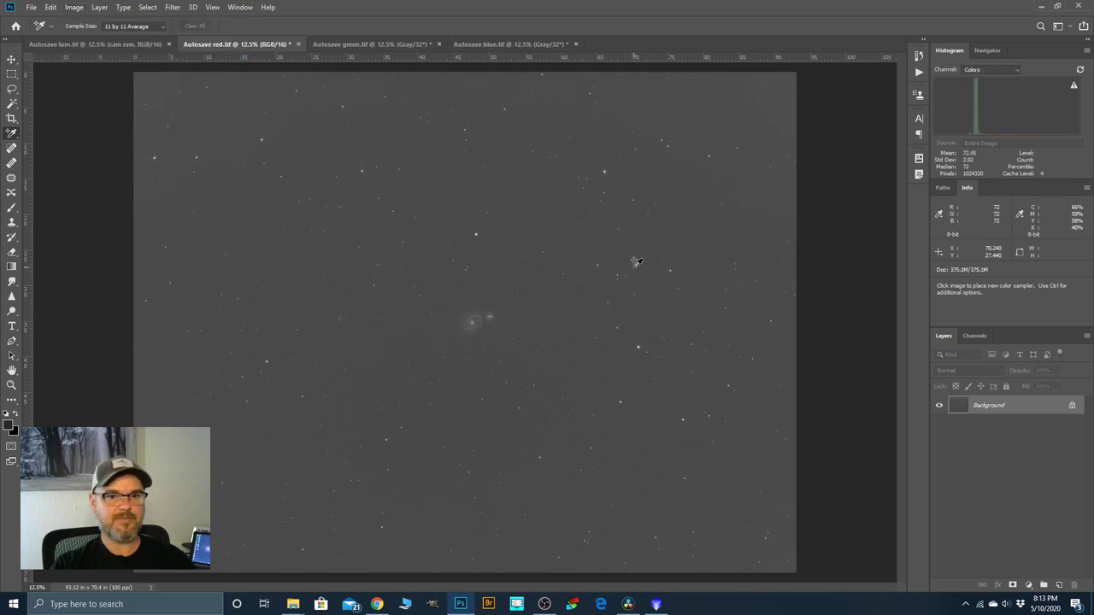
pyautogui.rightClick(17, 138)
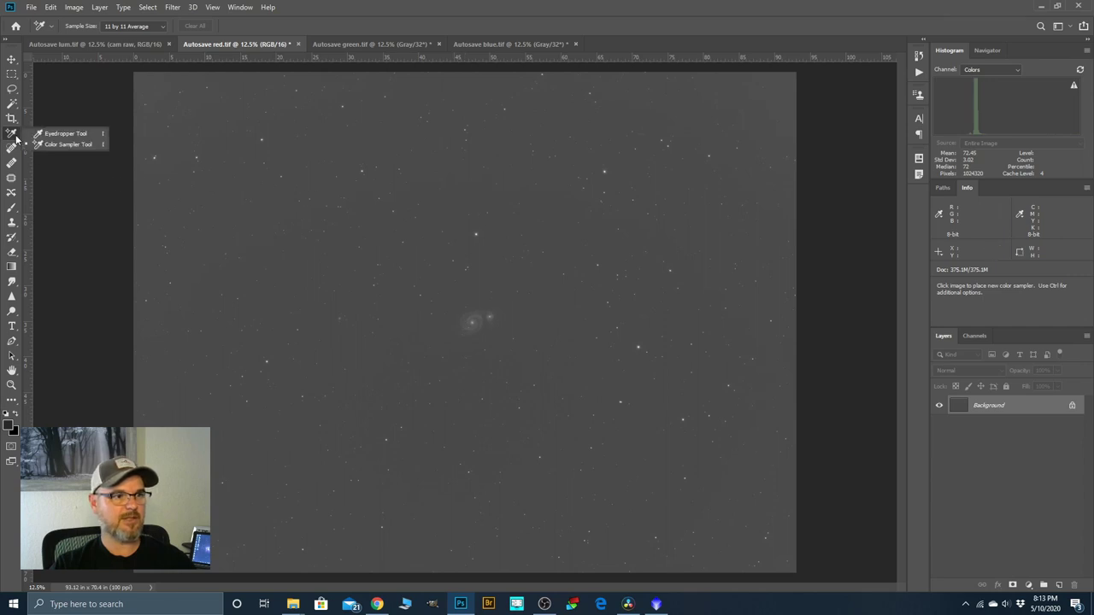
# Place a colour sampler on the red image's background sky.
pyautogui.click(56, 146)
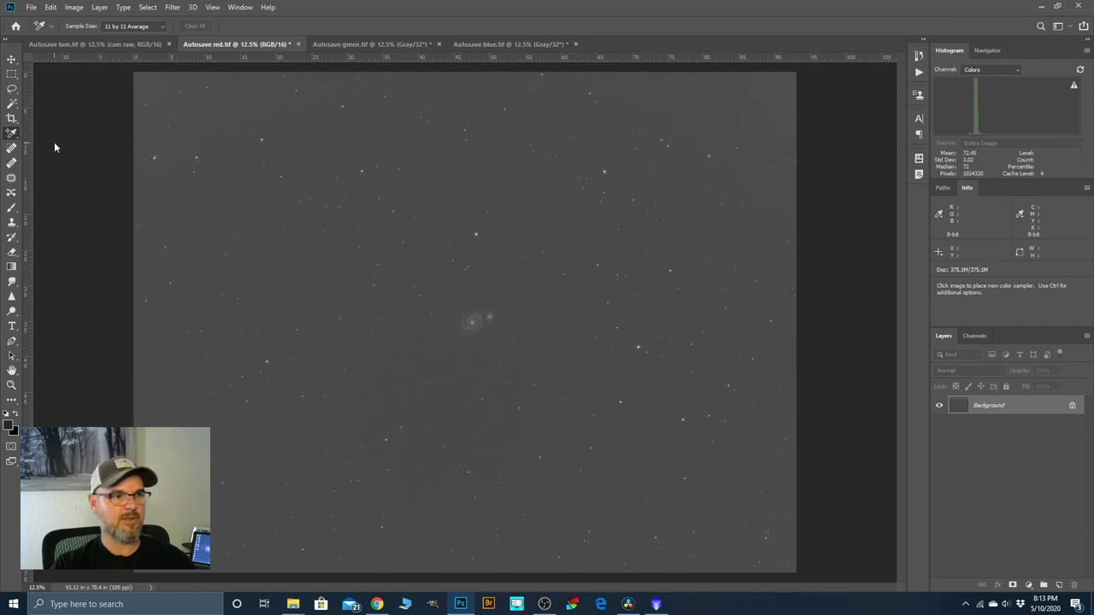
pyautogui.click(344, 261)
pyautogui.scroll(5, 344, 261)
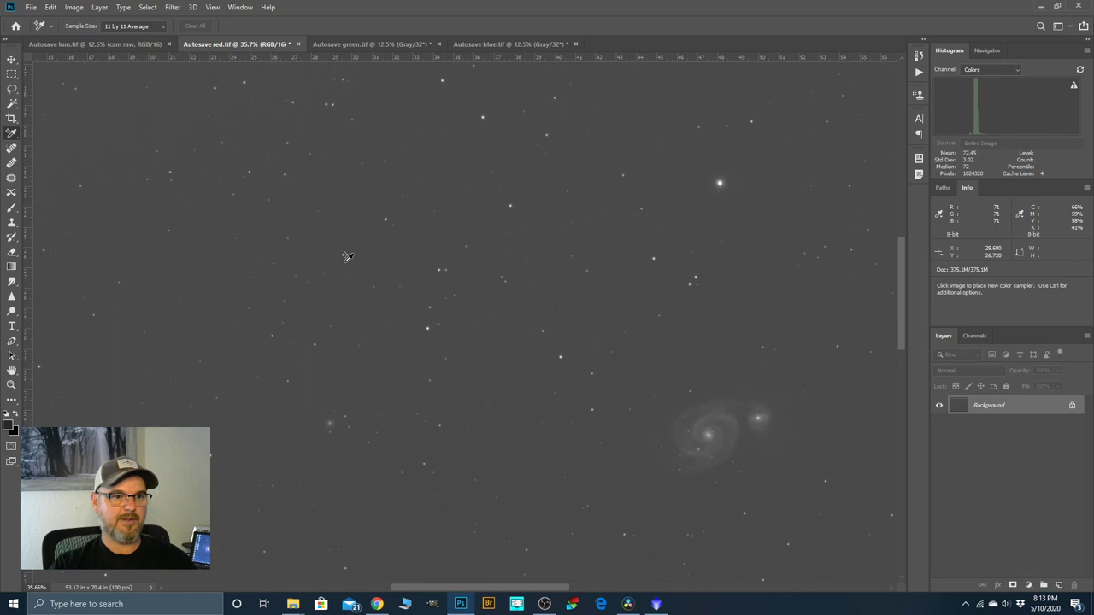
pyautogui.scroll(-3, 400, 268)
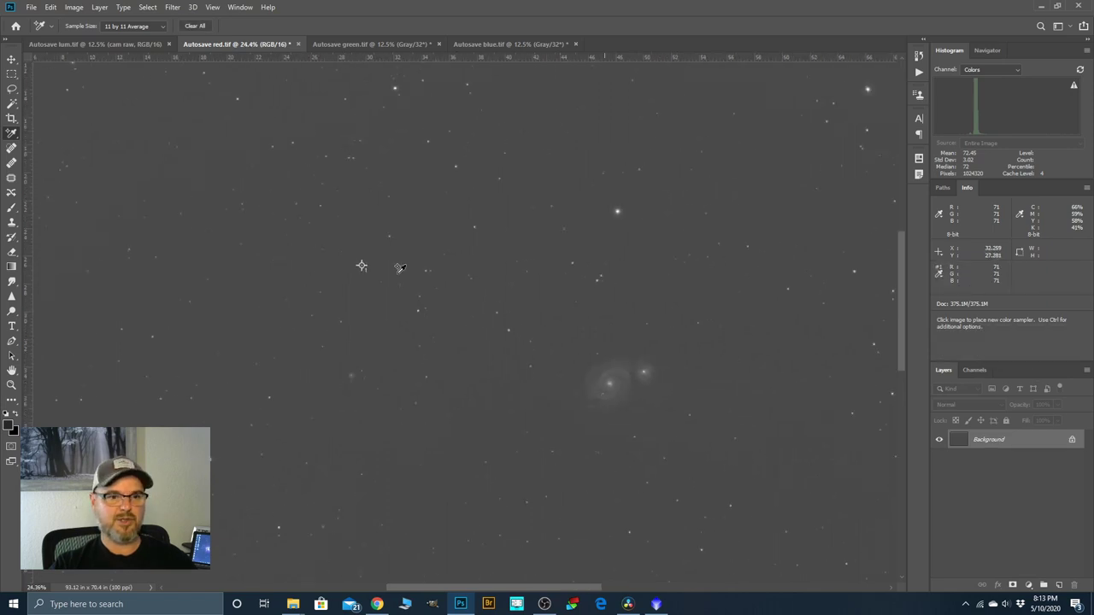
pyautogui.scroll(-1, 400, 269)
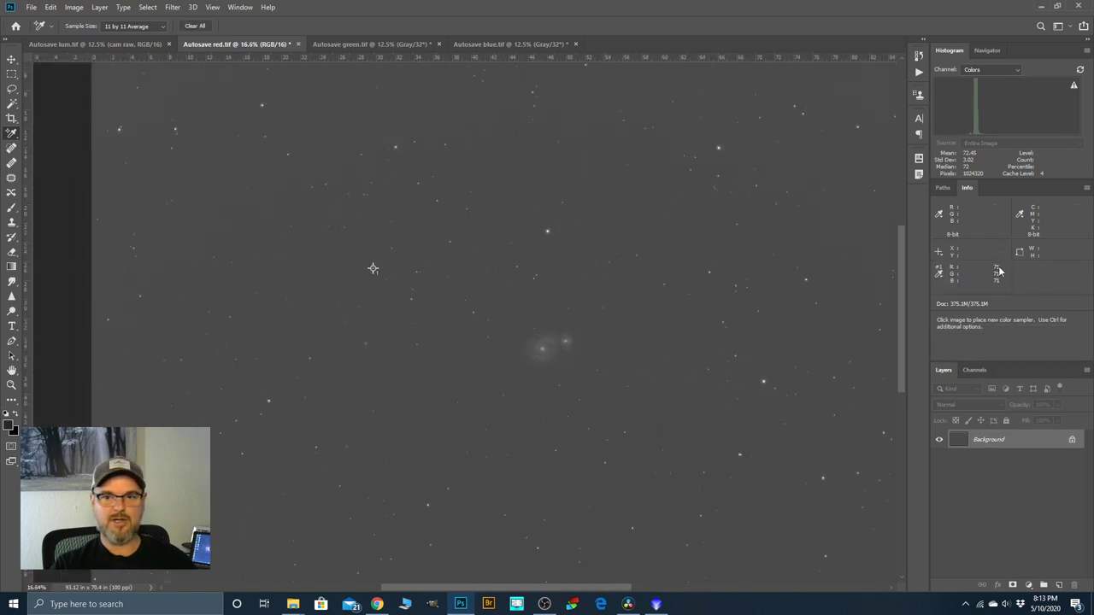
pyautogui.scroll(-1, 538, 304)
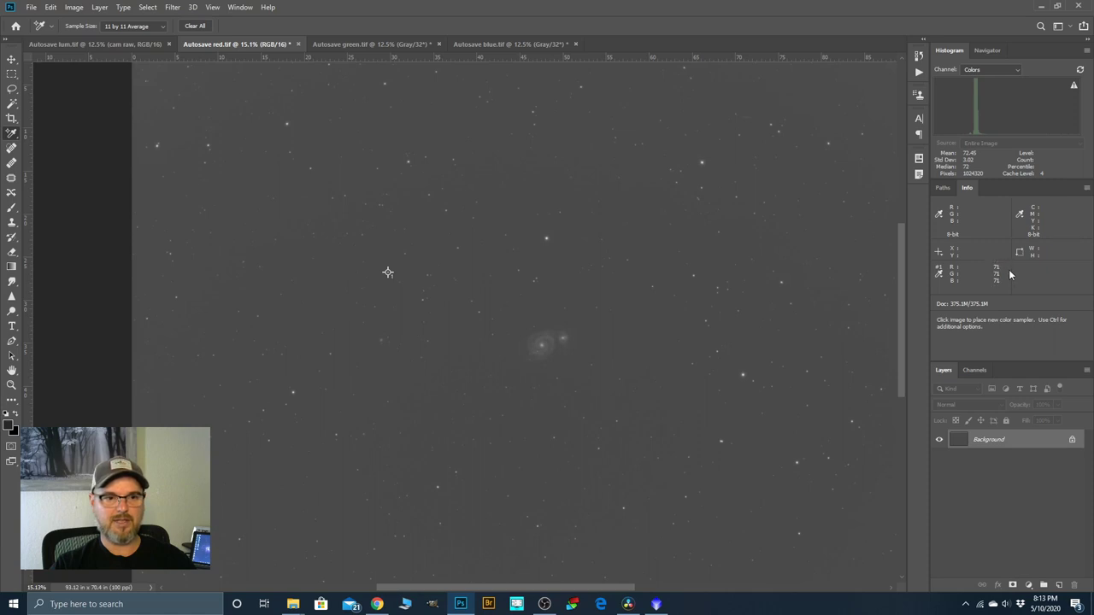
pyautogui.scroll(-1, 423, 323)
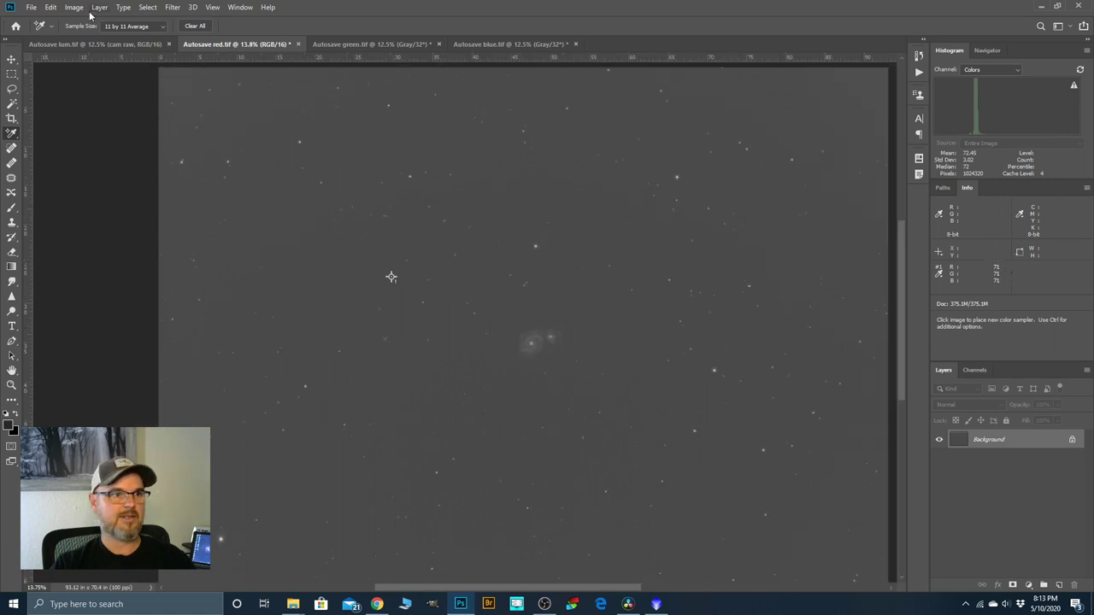
# Raise the Levels black input to about 29 to darken the background.
pyautogui.click(75, 7)
pyautogui.moveTo(92, 39)
pyautogui.click(205, 49)
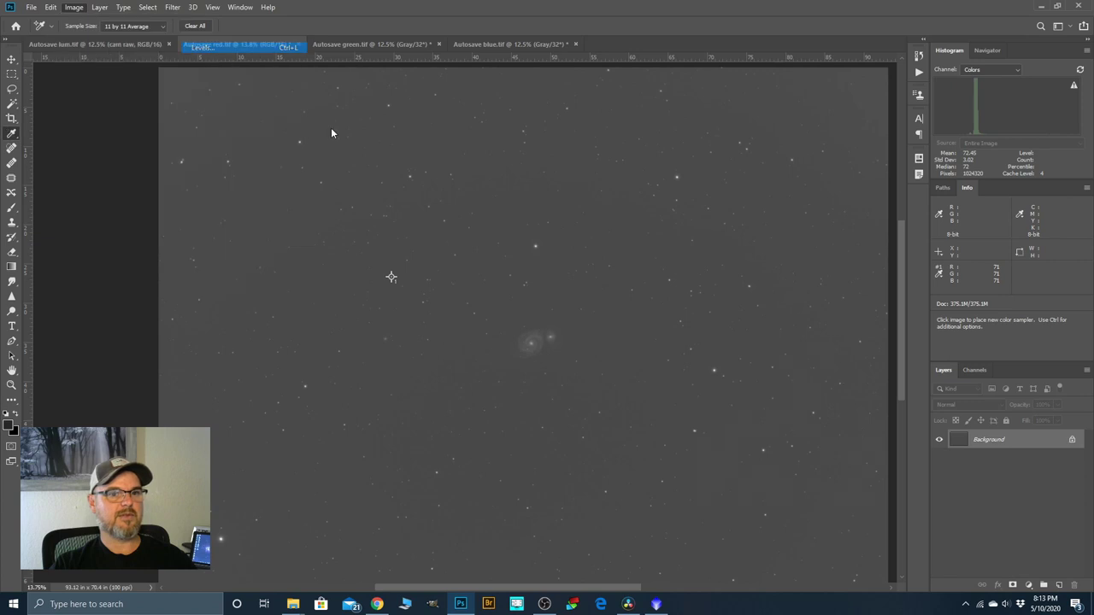
pyautogui.moveTo(708, 438); pyautogui.dragTo(733, 441)
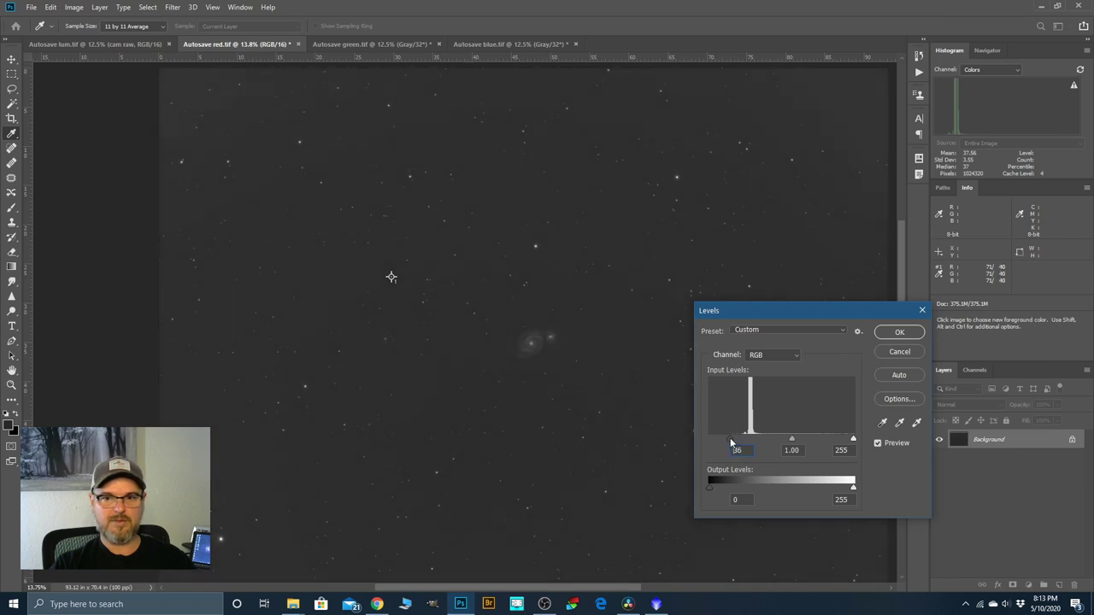
pyautogui.click(902, 332)
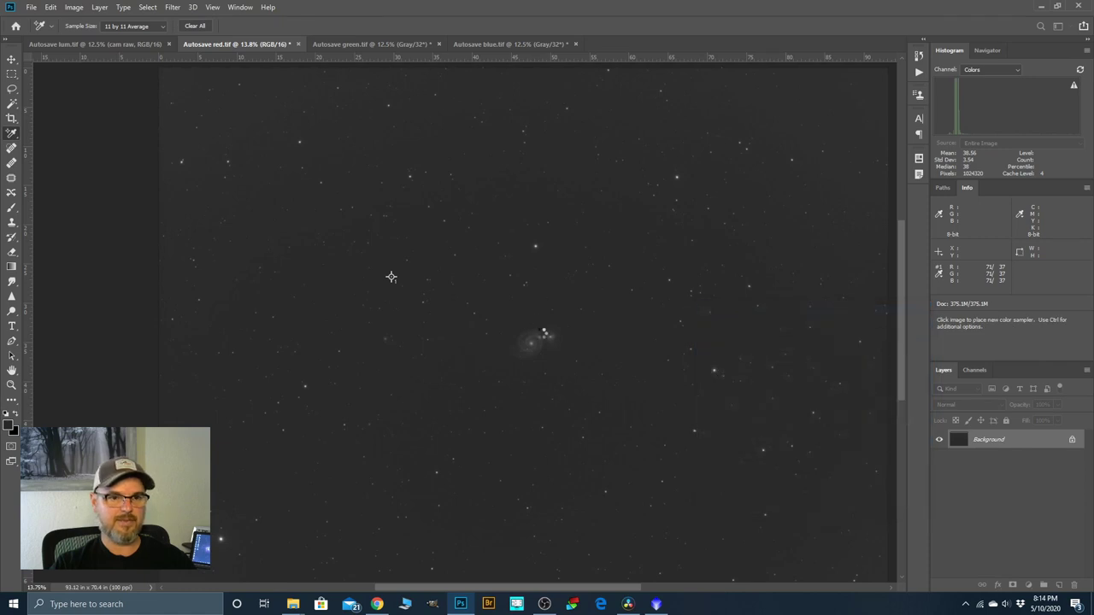
# Duplicate the Background layer.
pyautogui.scroll(2, 543, 329)
pyautogui.scroll(6, 543, 329)
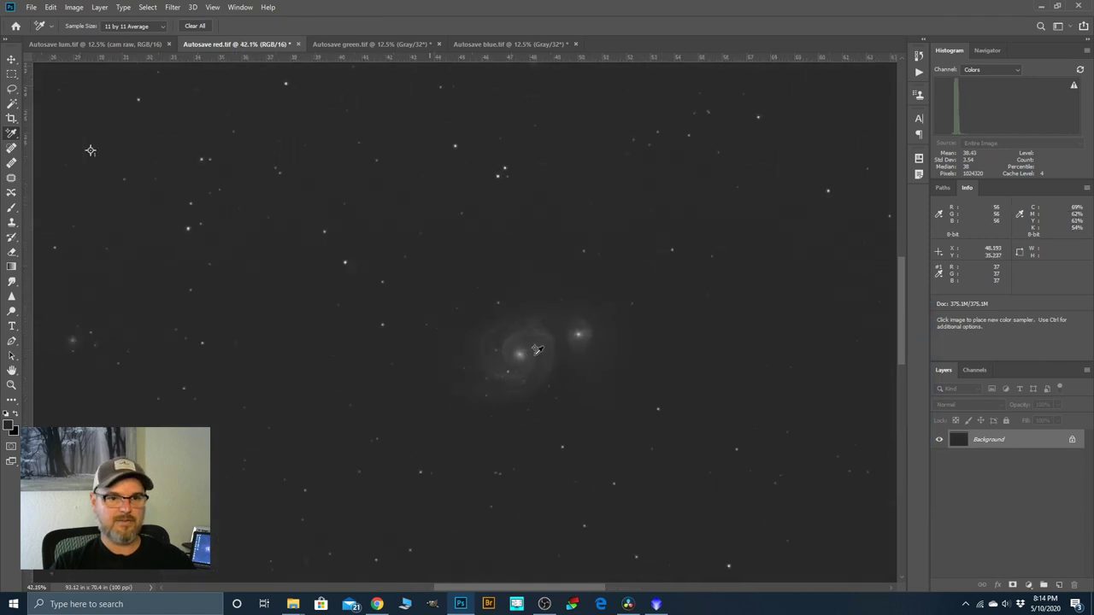
pyautogui.scroll(-6, 537, 350)
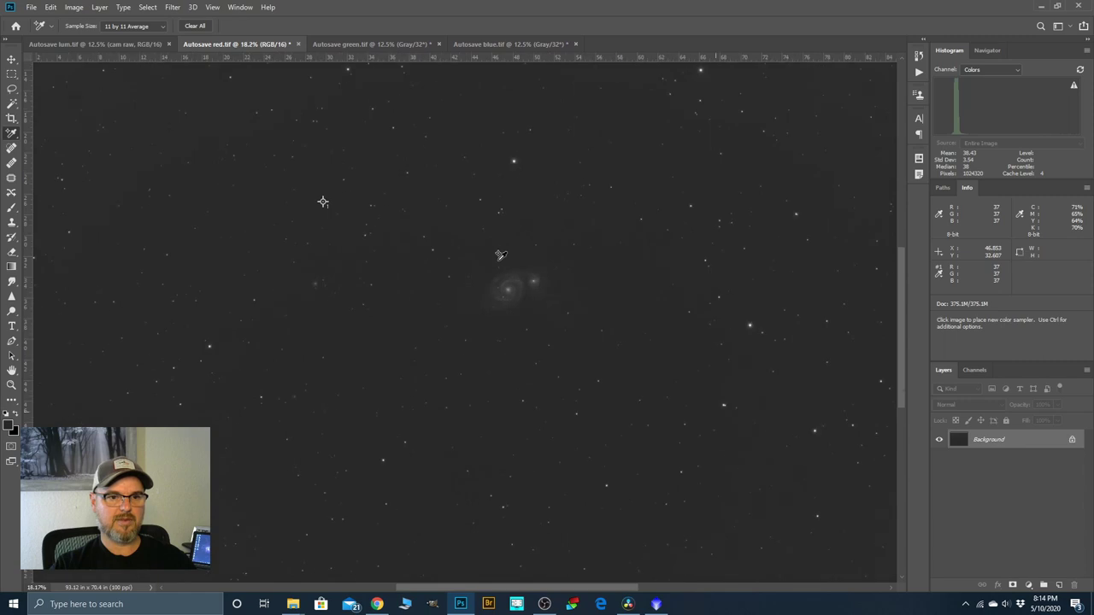
pyautogui.scroll(1, 474, 323)
pyautogui.scroll(-1, 474, 324)
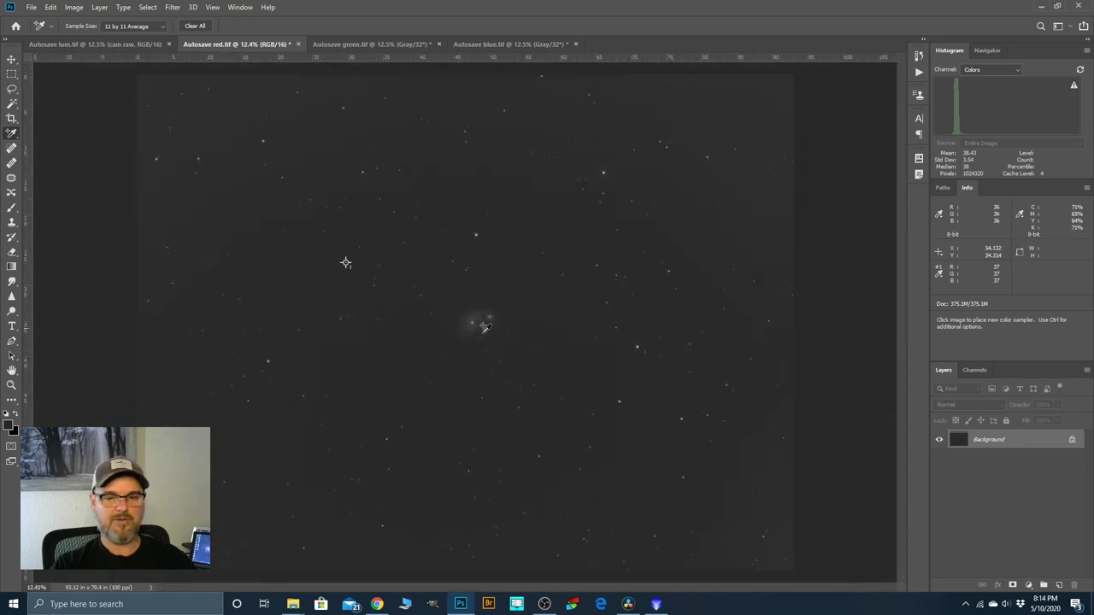
pyautogui.moveTo(997, 445); pyautogui.dragTo(1043, 586)
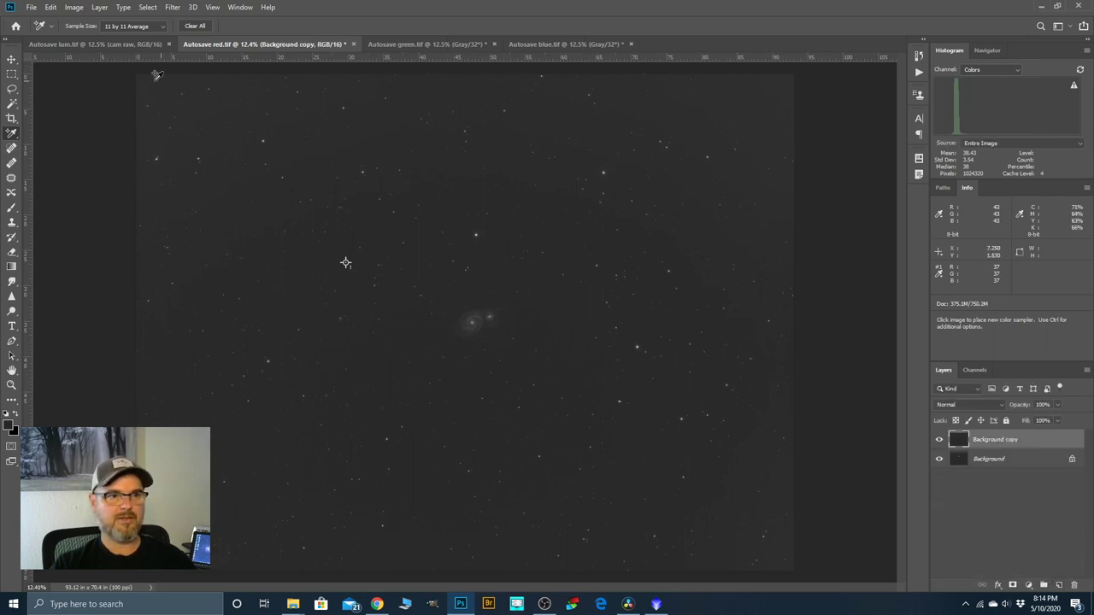
# Rename the Background copy layer to 'curves'.
pyautogui.scroll(-1, 722, 234)
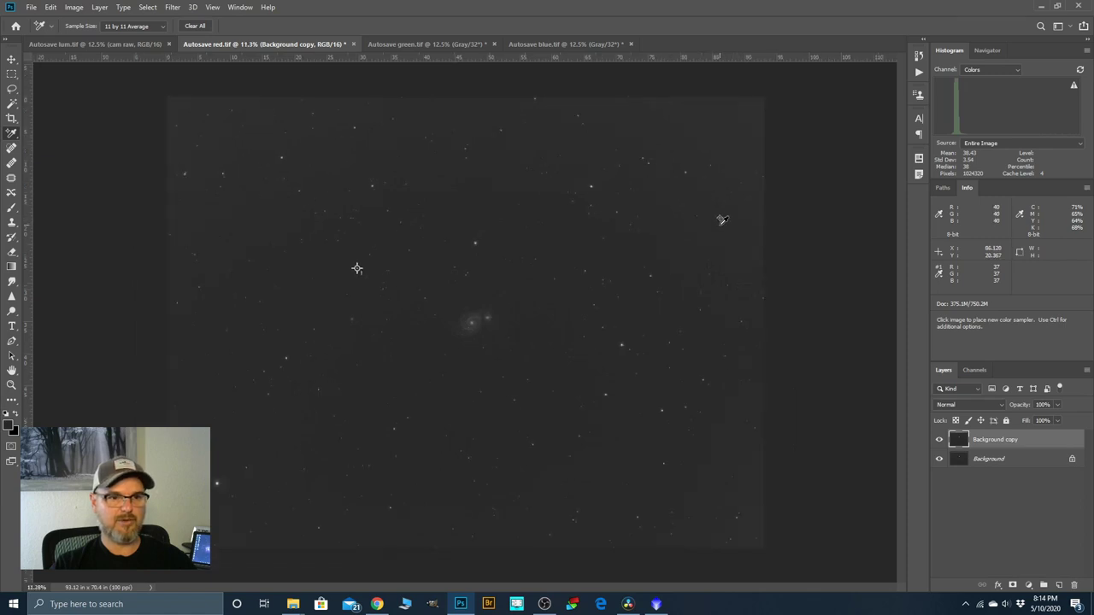
pyautogui.doubleClick(983, 440)
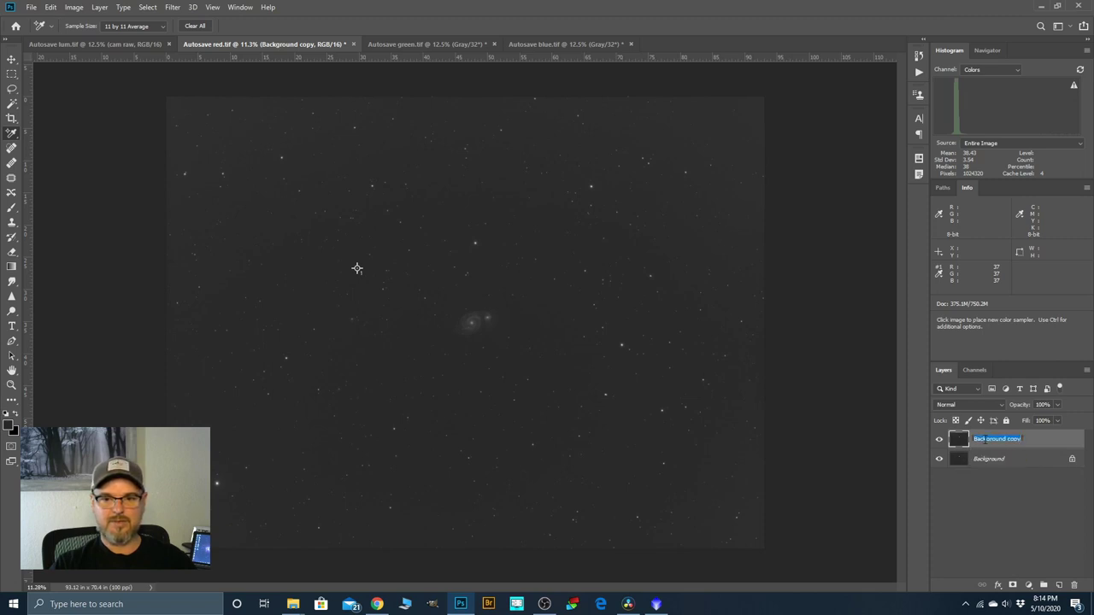
pyautogui.write('curves')
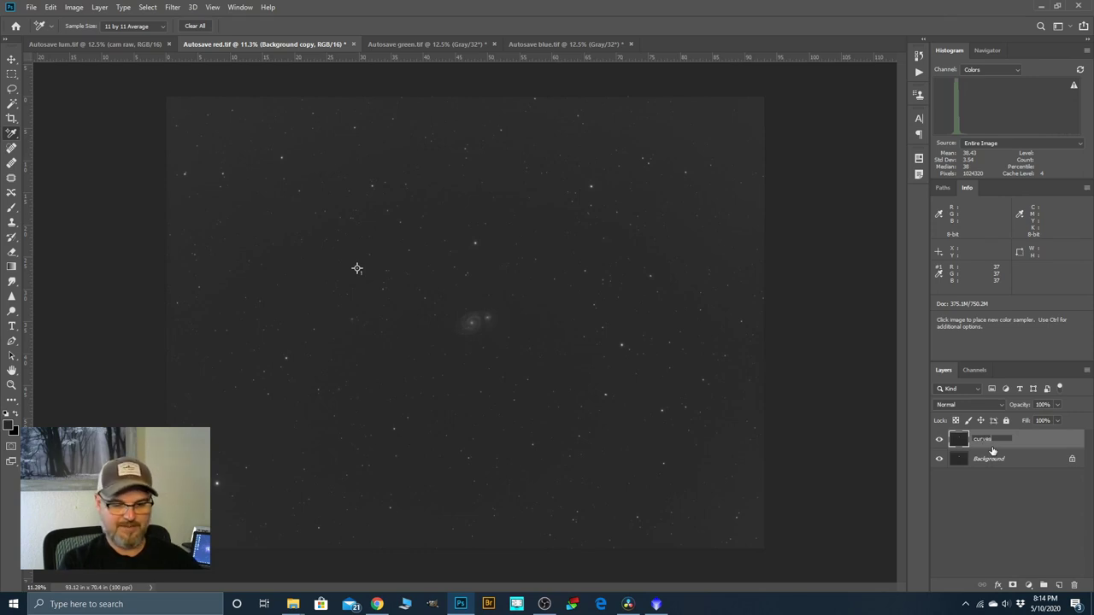
pyautogui.press('Return')
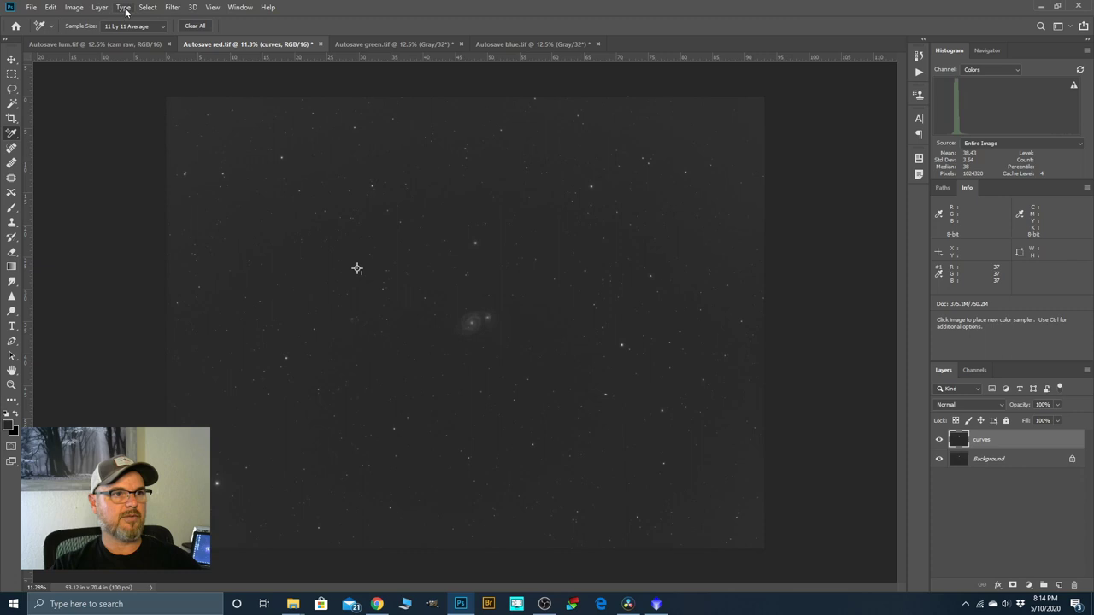
# Lift the curves layer's midtones with a Curves adjustment, anchoring the shadows.
pyautogui.click(74, 7)
pyautogui.moveTo(99, 37)
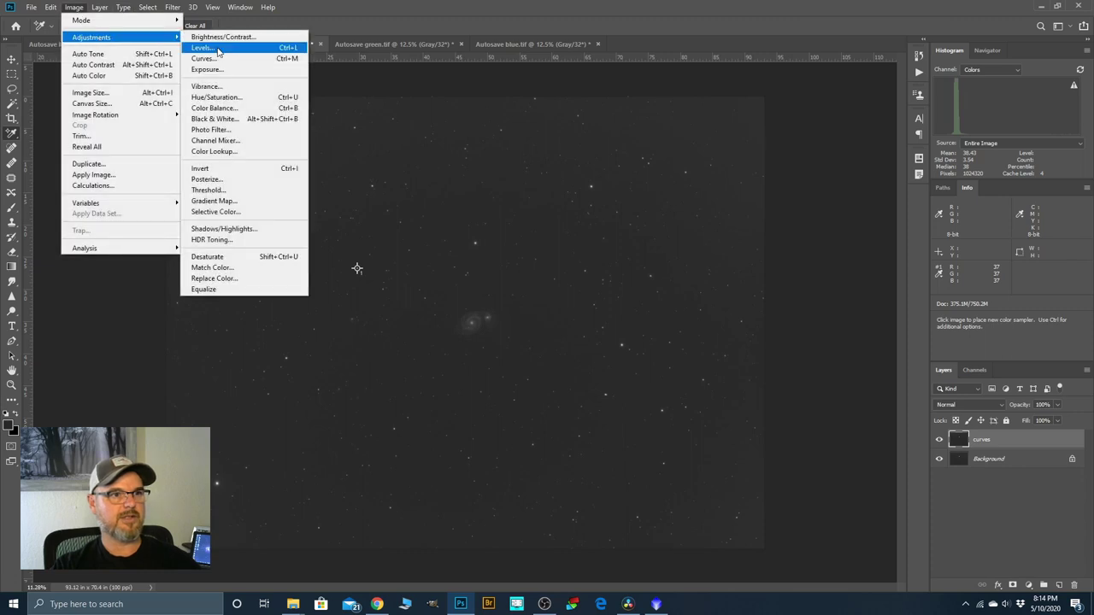
pyautogui.click(212, 60)
pyautogui.moveTo(670, 413); pyautogui.dragTo(671, 400)
pyautogui.click(645, 437)
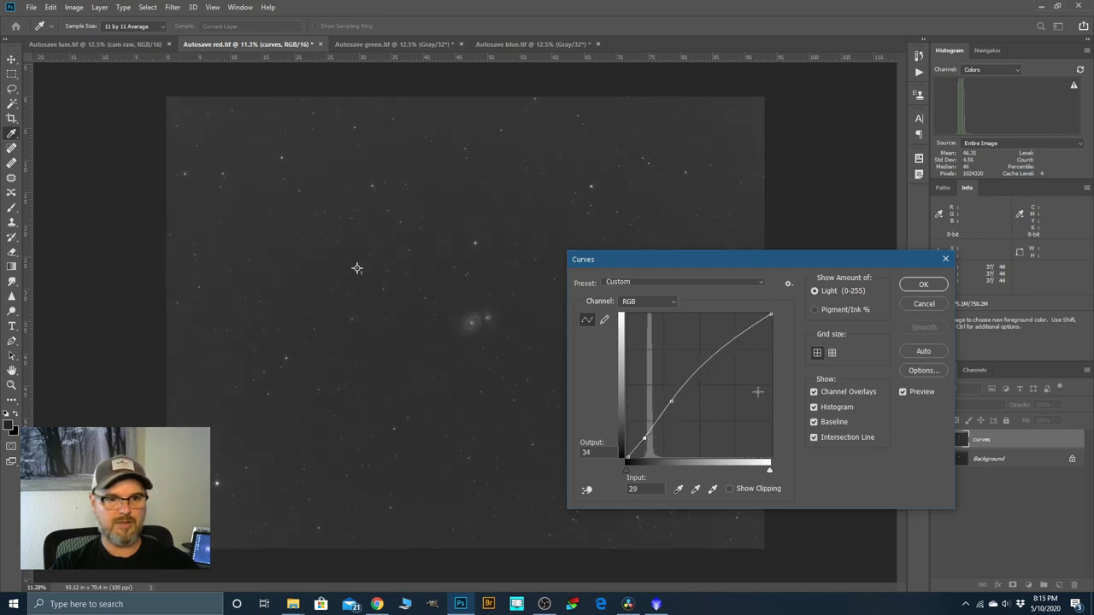
pyautogui.click(923, 285)
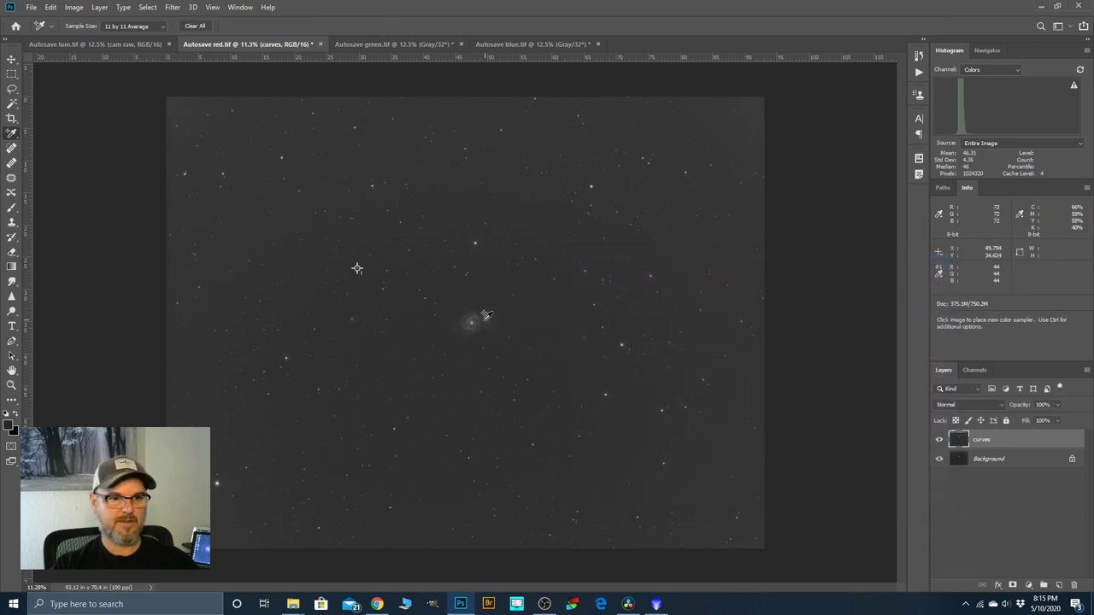
# Merge the curves layer down into the Background layer.
pyautogui.scroll(6, 481, 316)
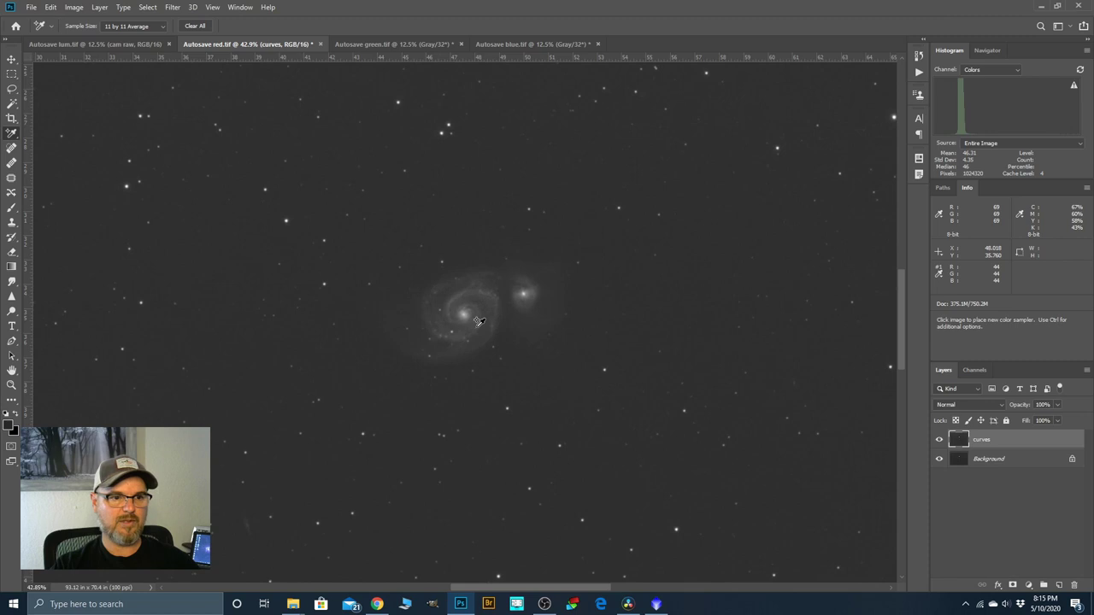
pyautogui.scroll(3, 477, 317)
pyautogui.scroll(-8, 461, 313)
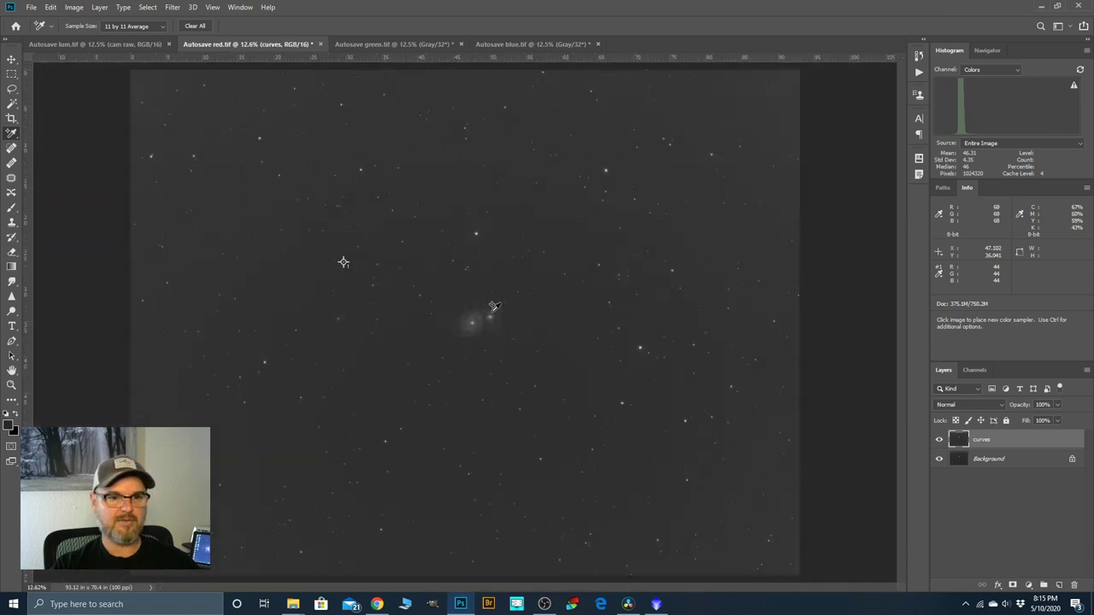
pyautogui.scroll(-2, 484, 283)
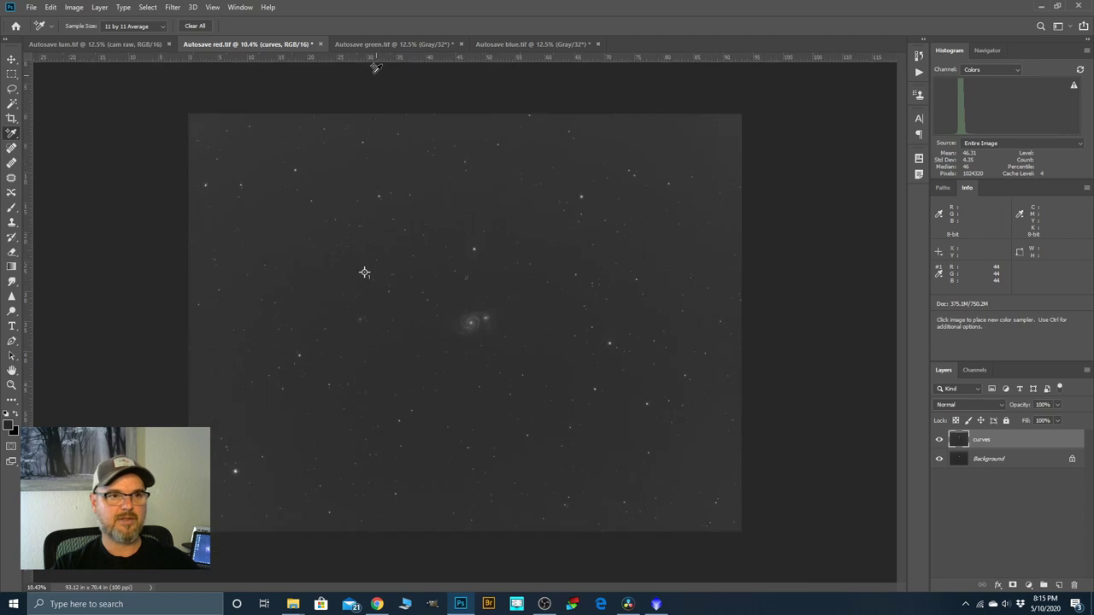
pyautogui.click(100, 6)
pyautogui.click(118, 420)
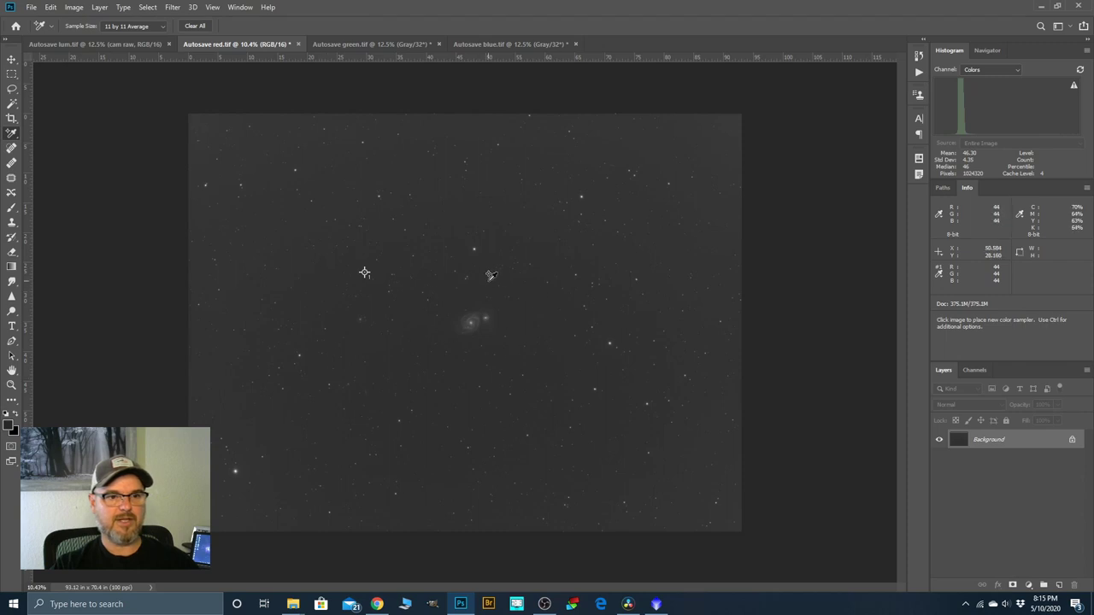
# Switch to the green frame and pull its Levels white point in to brighten highlights.
pyautogui.click(344, 46)
pyautogui.click(74, 8)
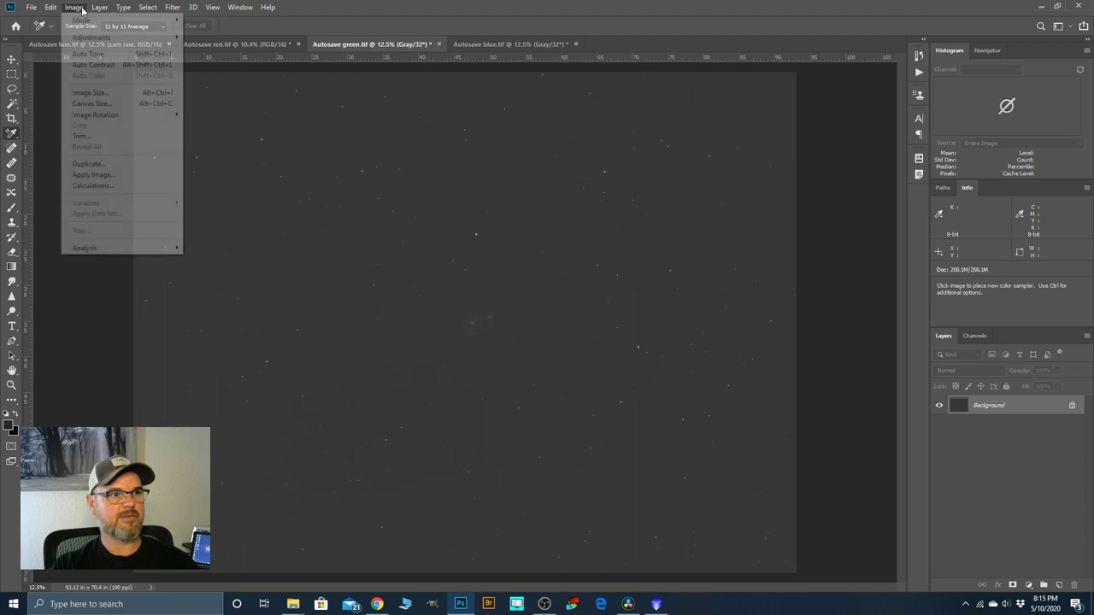
pyautogui.moveTo(168, 38)
pyautogui.click(202, 49)
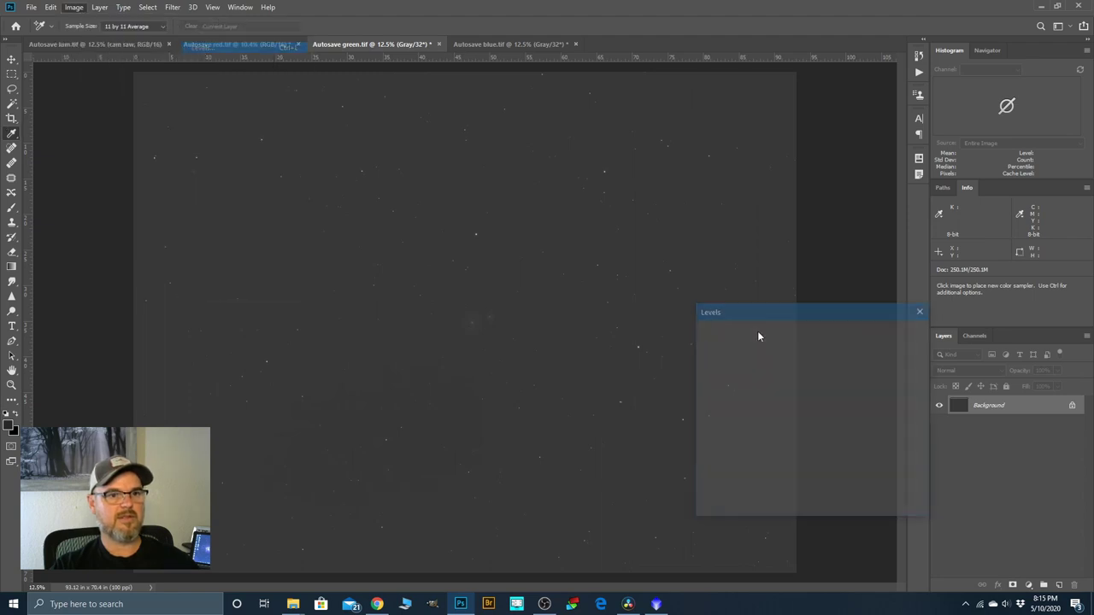
pyautogui.moveTo(852, 441); pyautogui.dragTo(815, 440)
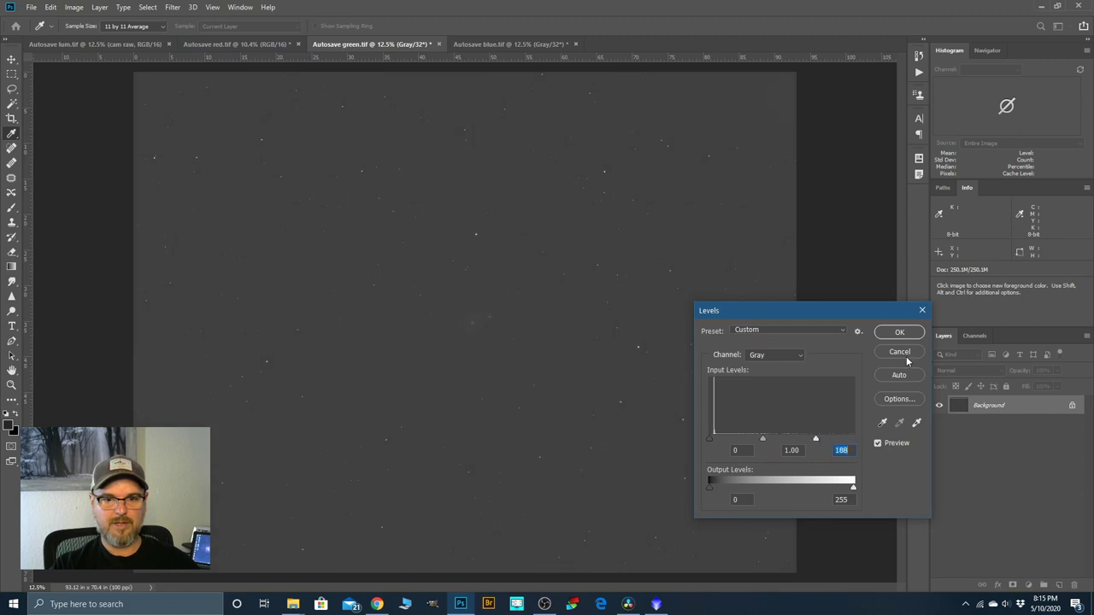
pyautogui.click(904, 331)
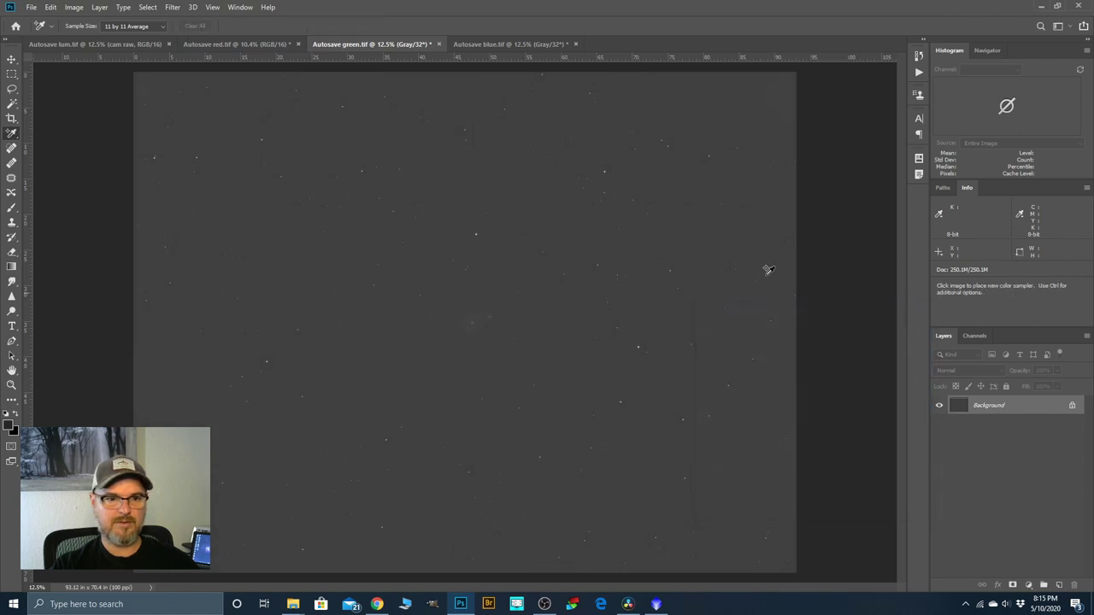
# Brighten the green frame's midtones with a Levels pass.
pyautogui.click(75, 8)
pyautogui.moveTo(99, 37)
pyautogui.click(141, 39)
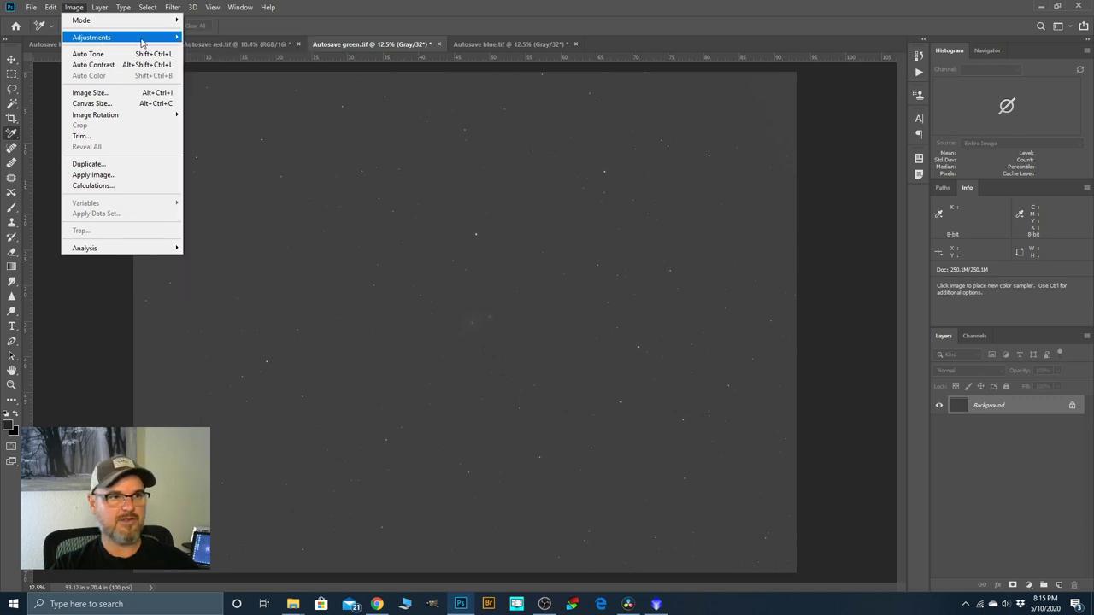
pyautogui.click(142, 40)
pyautogui.click(199, 49)
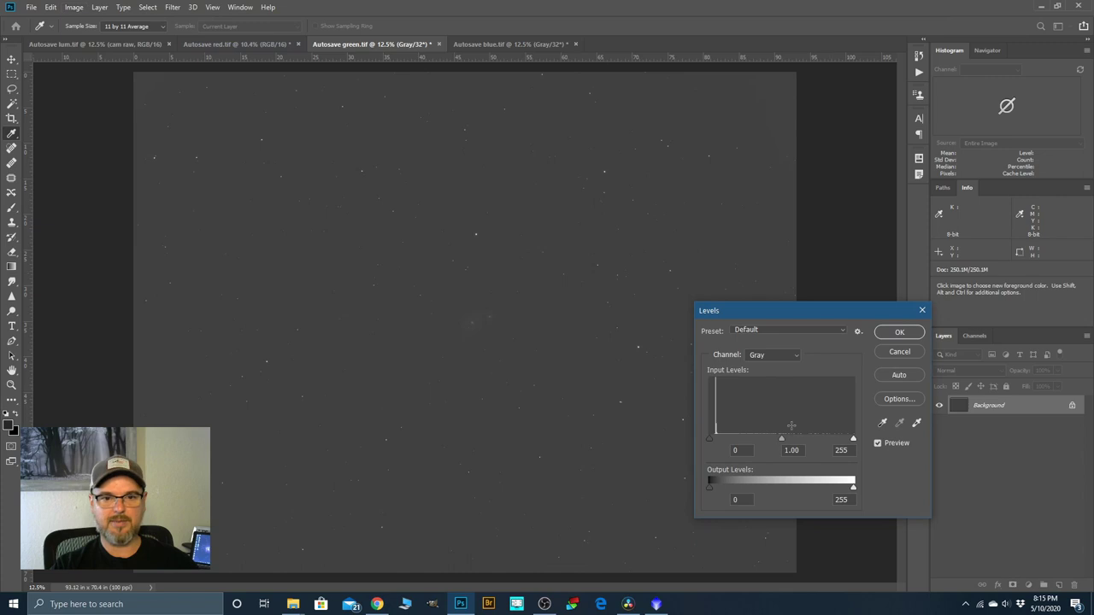
pyautogui.moveTo(785, 444); pyautogui.dragTo(748, 441)
pyautogui.click(895, 333)
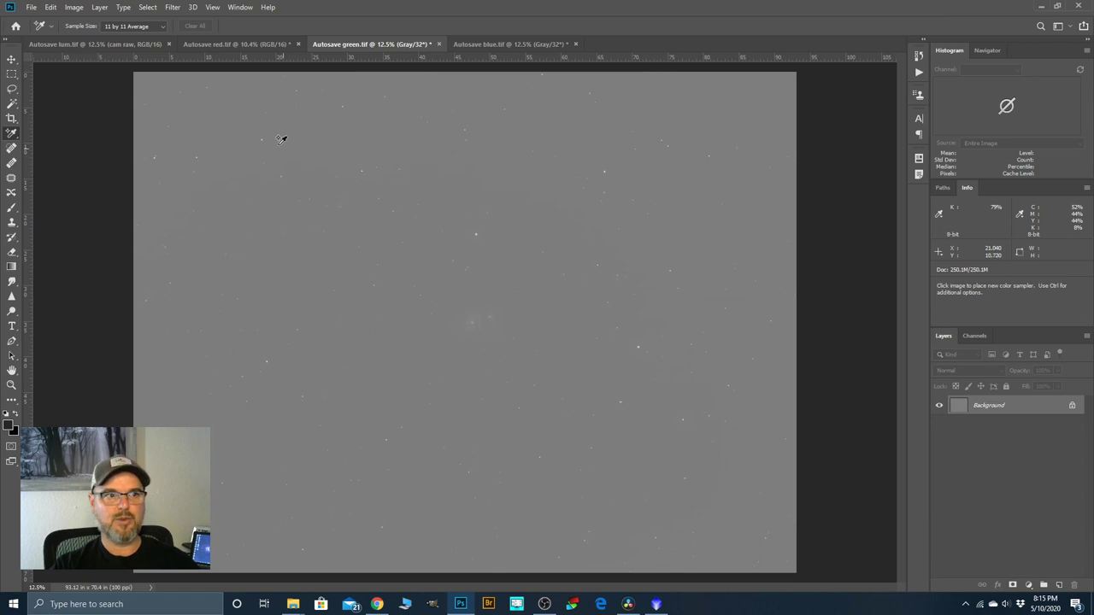
# Raise the black point to darken the sky, then brighten the midtones again.
pyautogui.click(77, 8)
pyautogui.moveTo(85, 37)
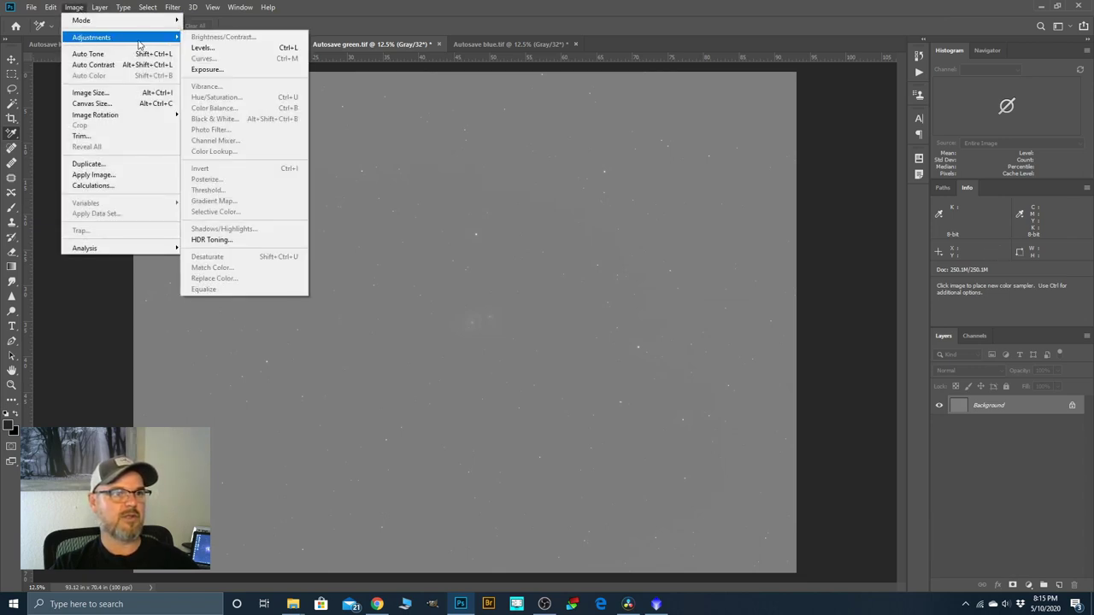
pyautogui.click(205, 50)
pyautogui.moveTo(710, 439); pyautogui.dragTo(733, 439)
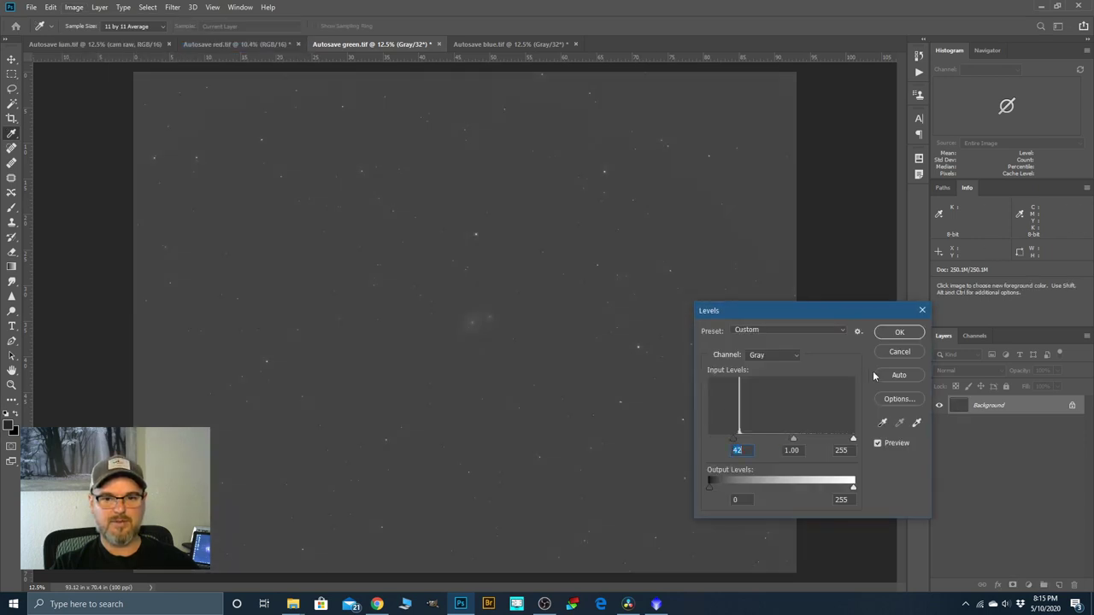
pyautogui.click(893, 337)
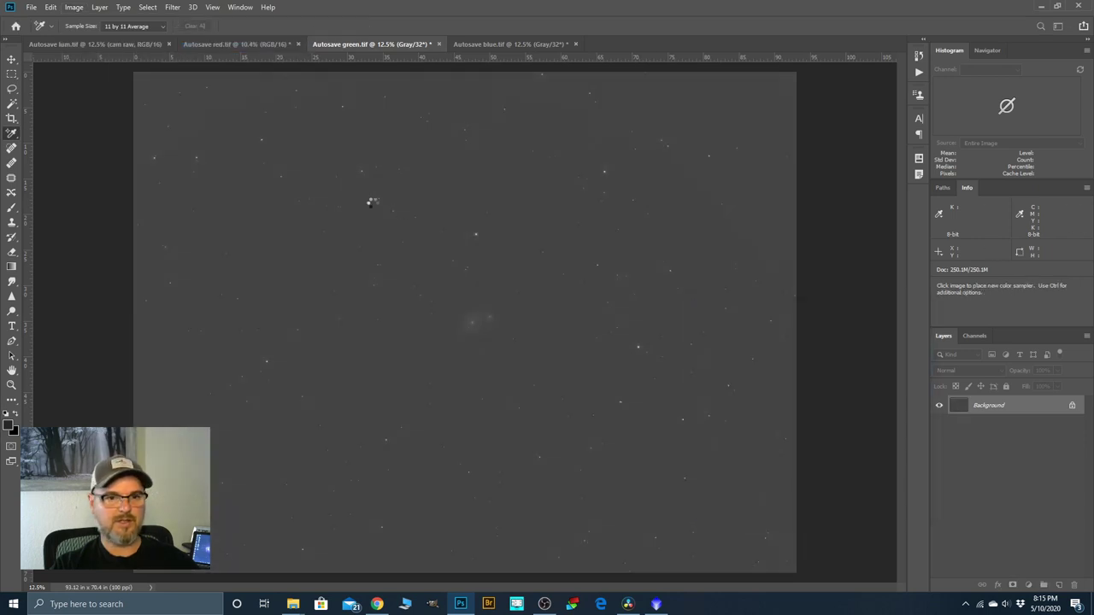
pyautogui.click(74, 9)
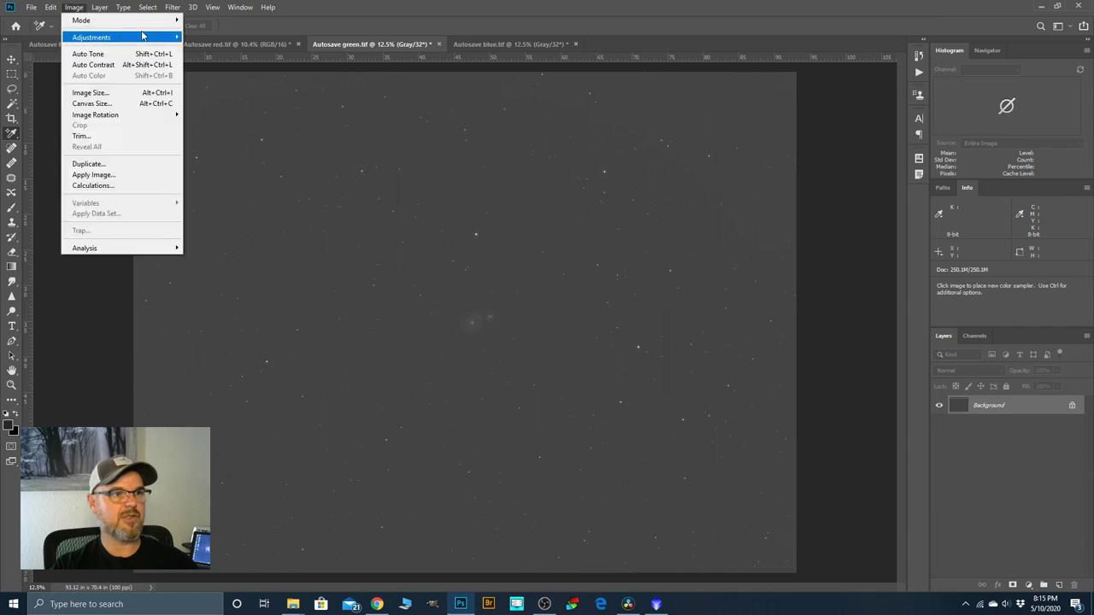
pyautogui.moveTo(175, 38)
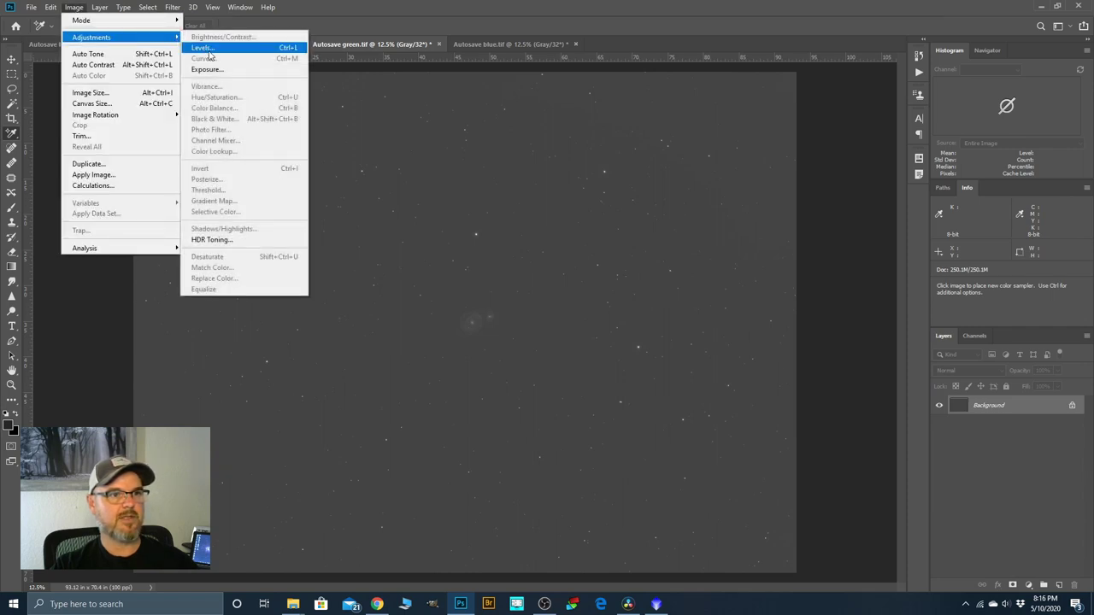
pyautogui.click(205, 45)
pyautogui.moveTo(781, 438); pyautogui.dragTo(757, 439)
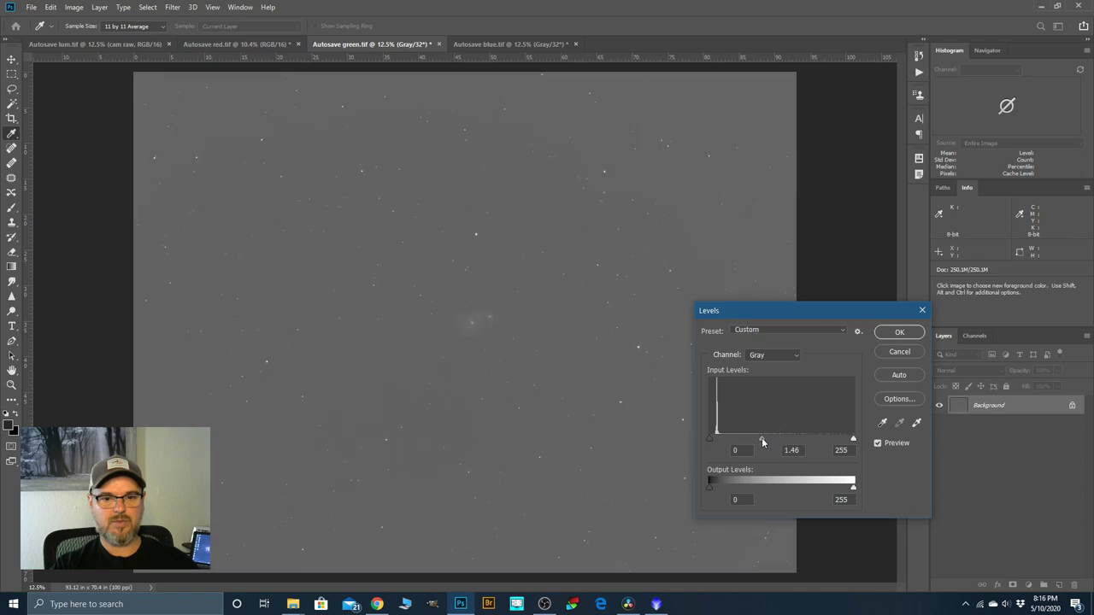
pyautogui.click(905, 333)
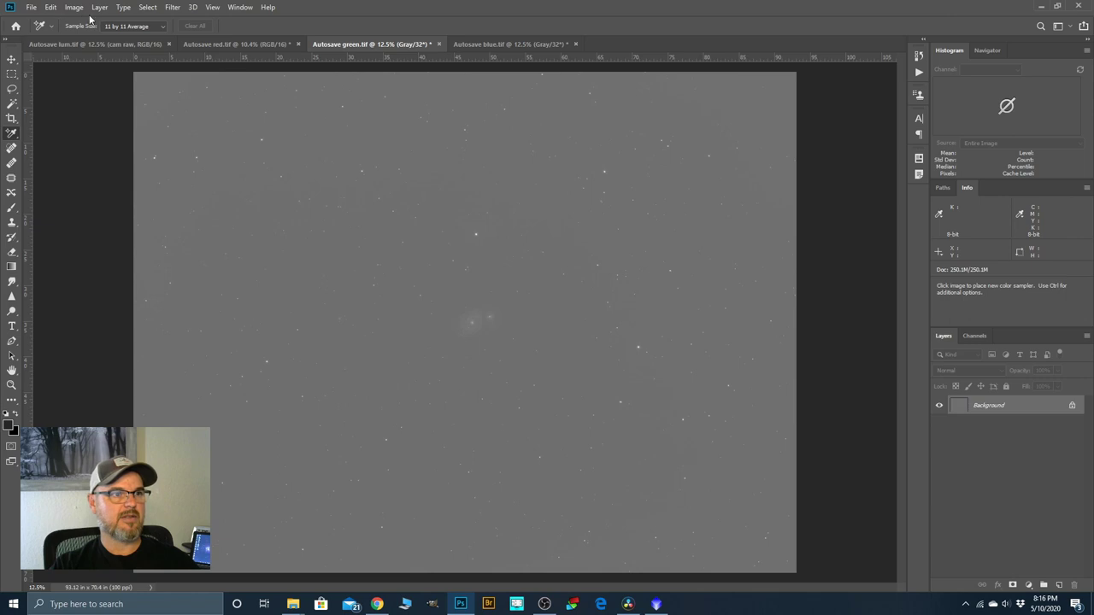
# Set the green frame's Levels black input to 30.
pyautogui.click(74, 7)
pyautogui.moveTo(85, 37)
pyautogui.click(192, 49)
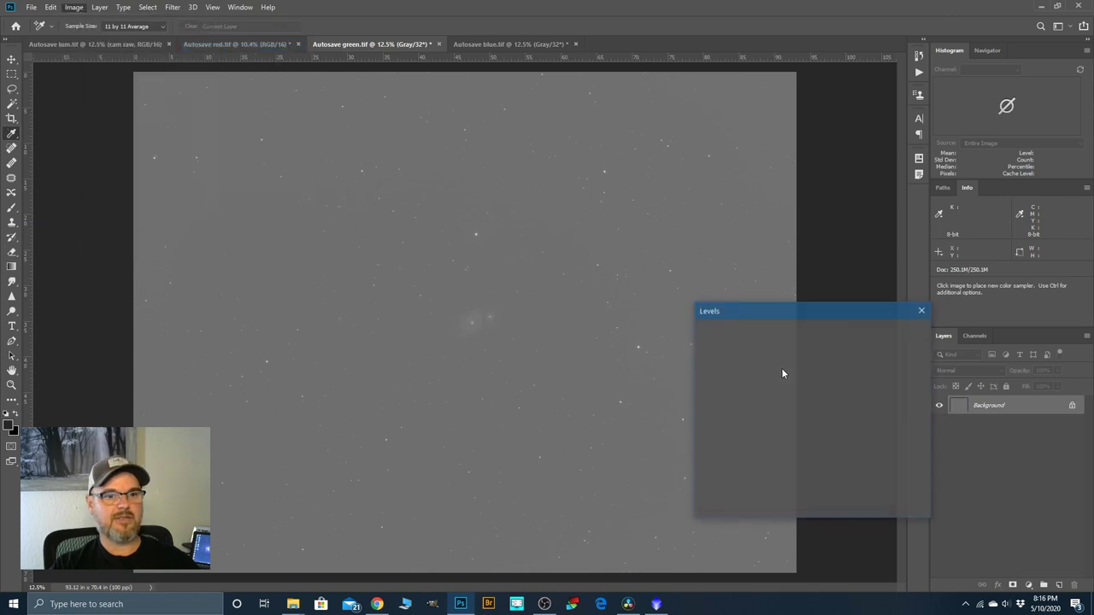
pyautogui.moveTo(715, 441); pyautogui.dragTo(727, 441)
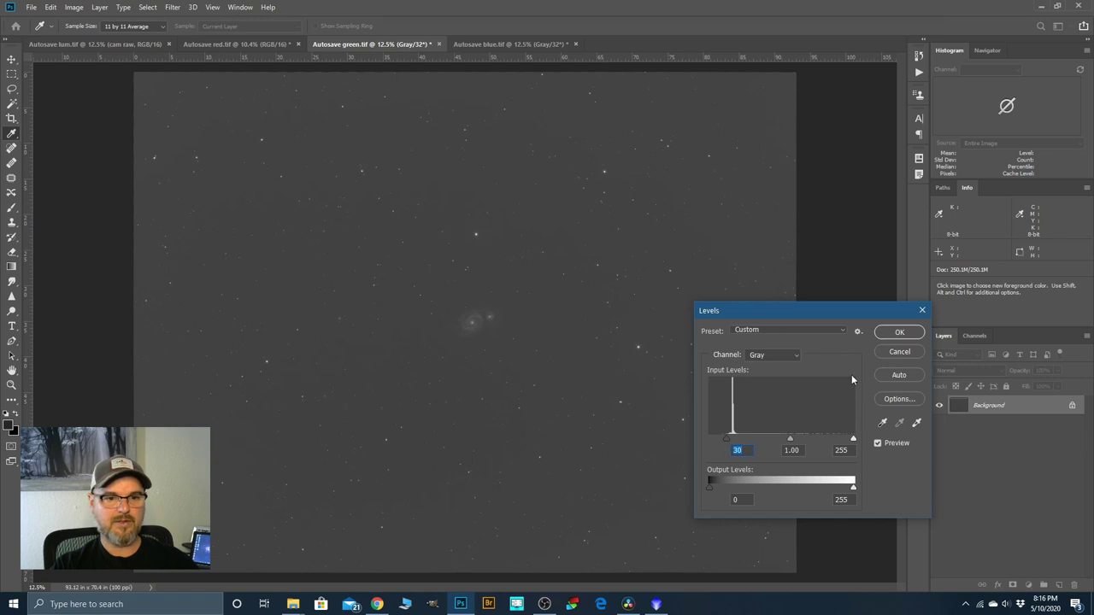
pyautogui.click(909, 332)
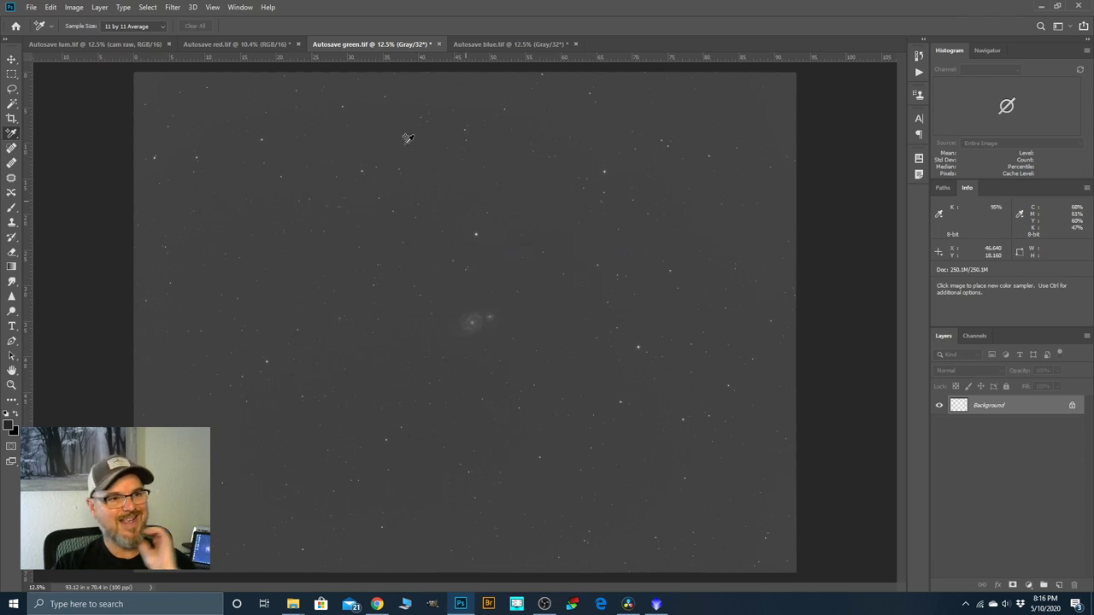
pyautogui.click(74, 7)
# Convert the green image to 16 Bits/Channel via Exposure and Gamma, then to RGB Color.
pyautogui.moveTo(83, 22)
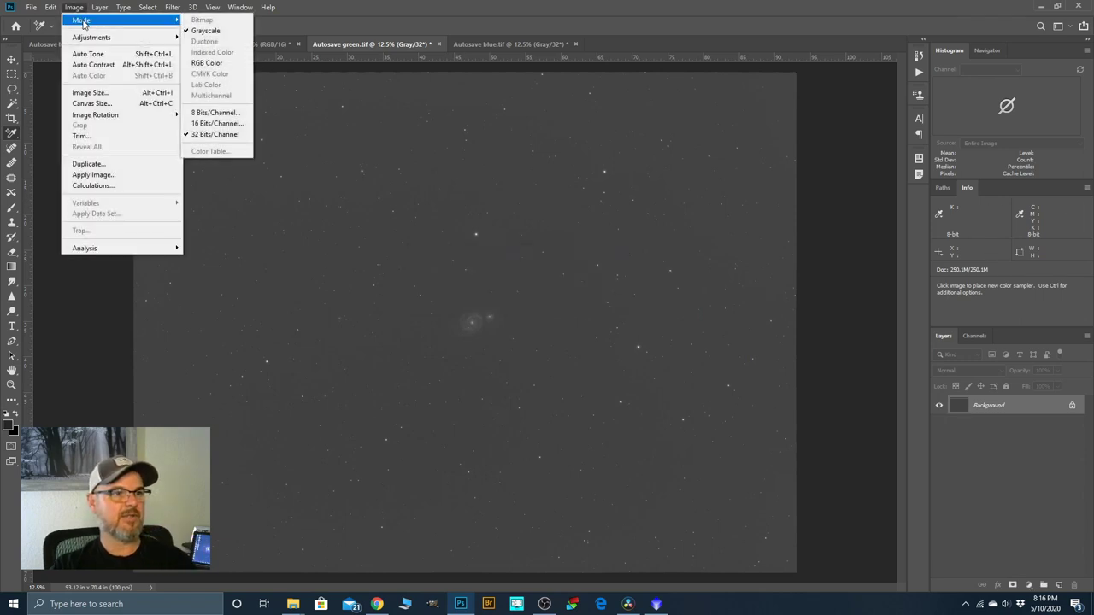
pyautogui.click(214, 124)
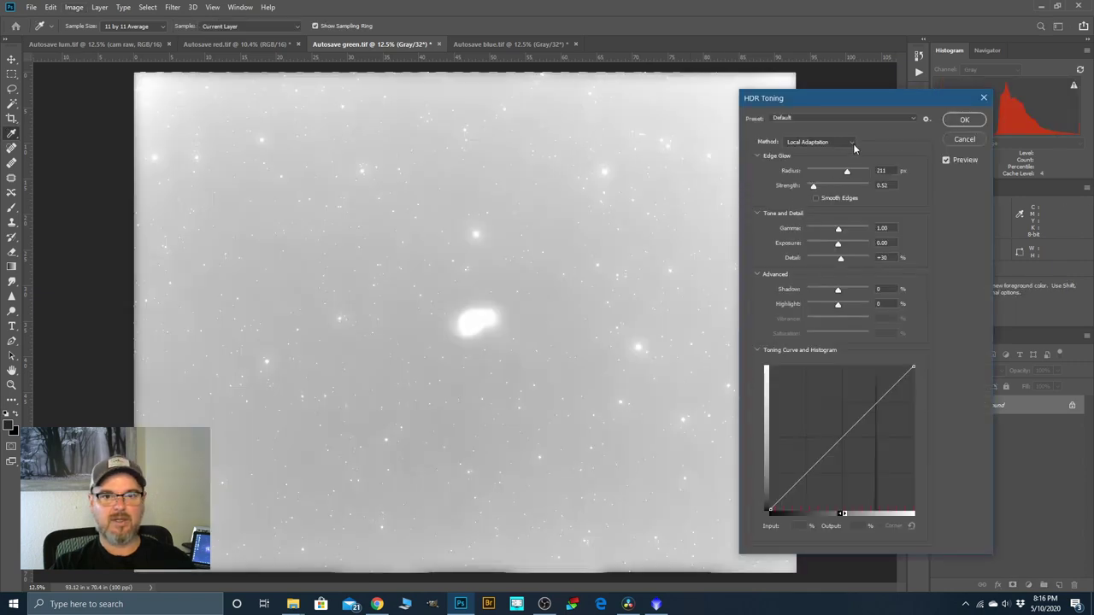
pyautogui.click(852, 143)
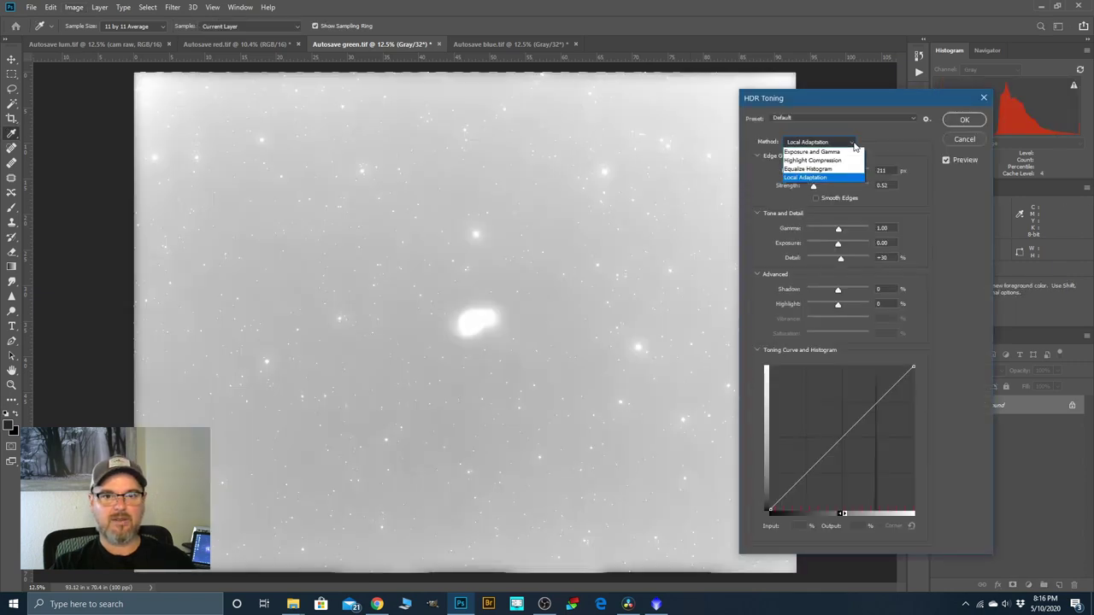
pyautogui.click(812, 152)
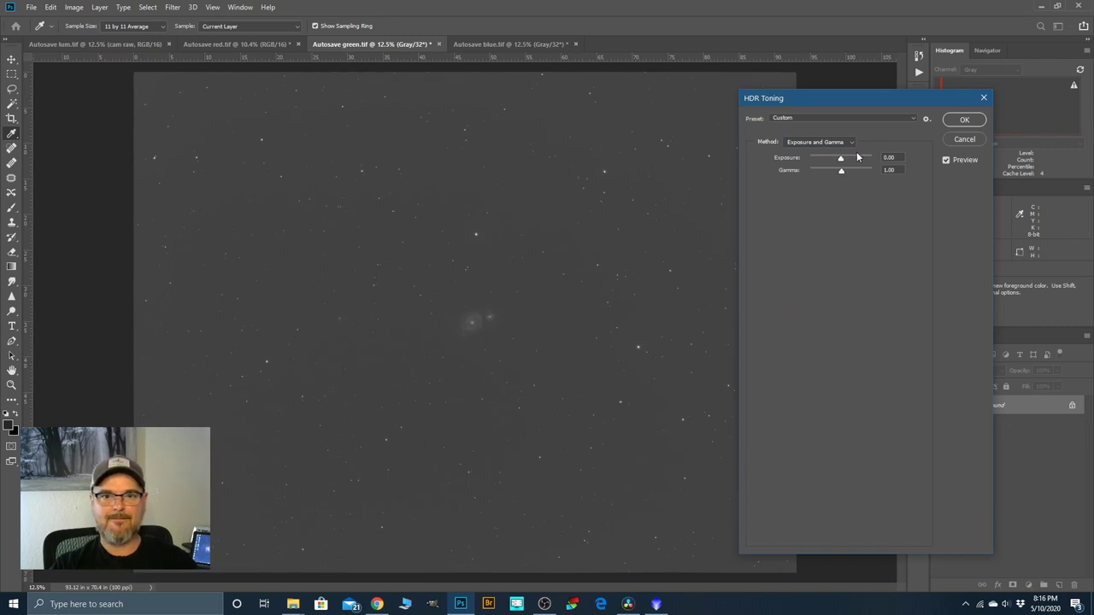
pyautogui.click(964, 120)
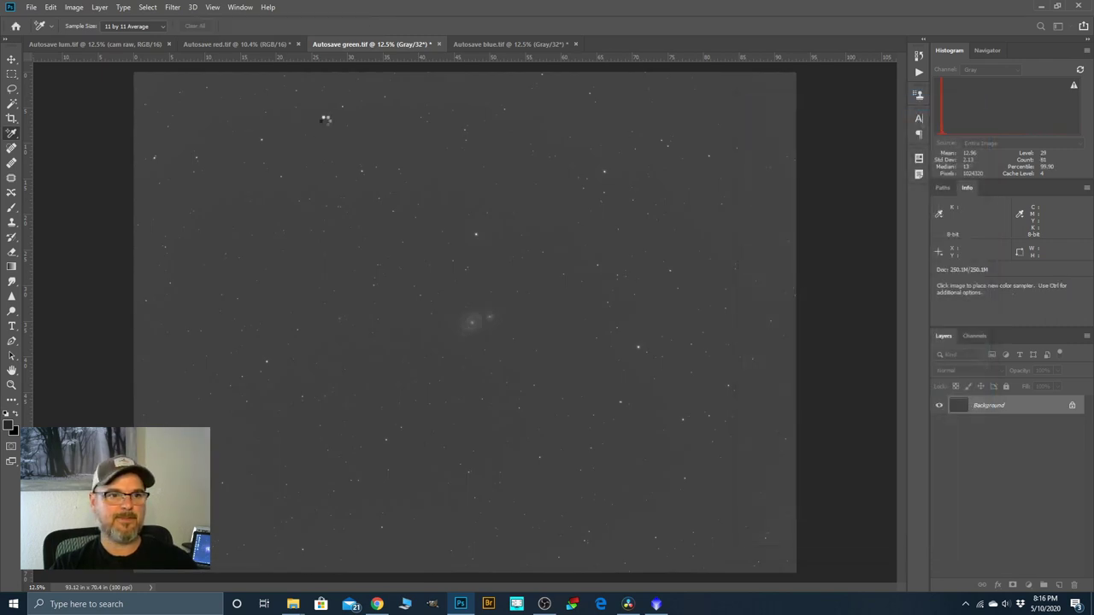
pyautogui.click(74, 8)
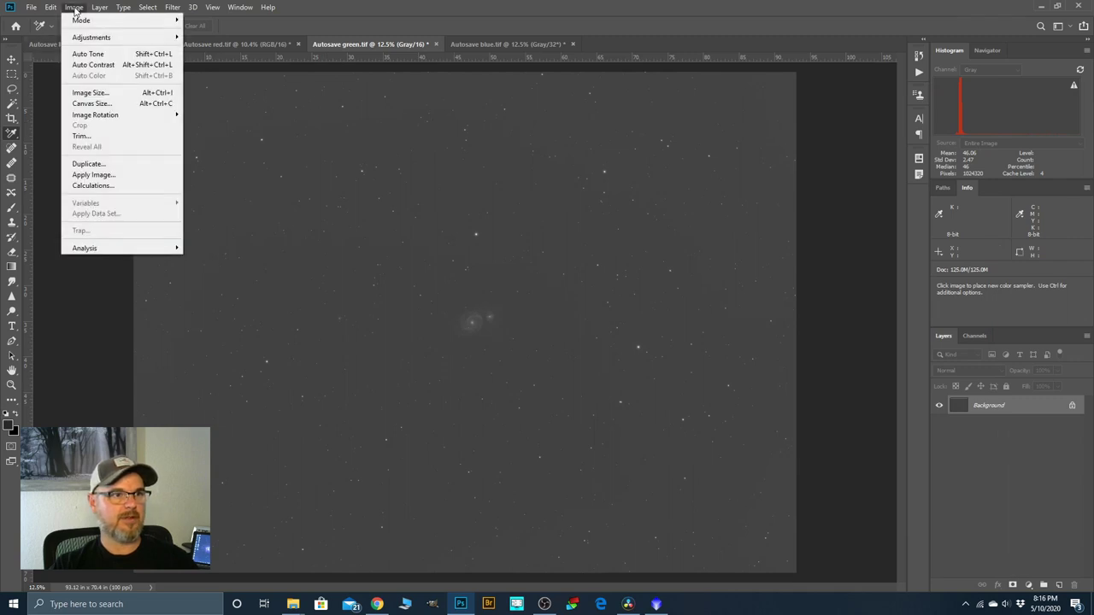
pyautogui.moveTo(81, 20)
pyautogui.click(208, 63)
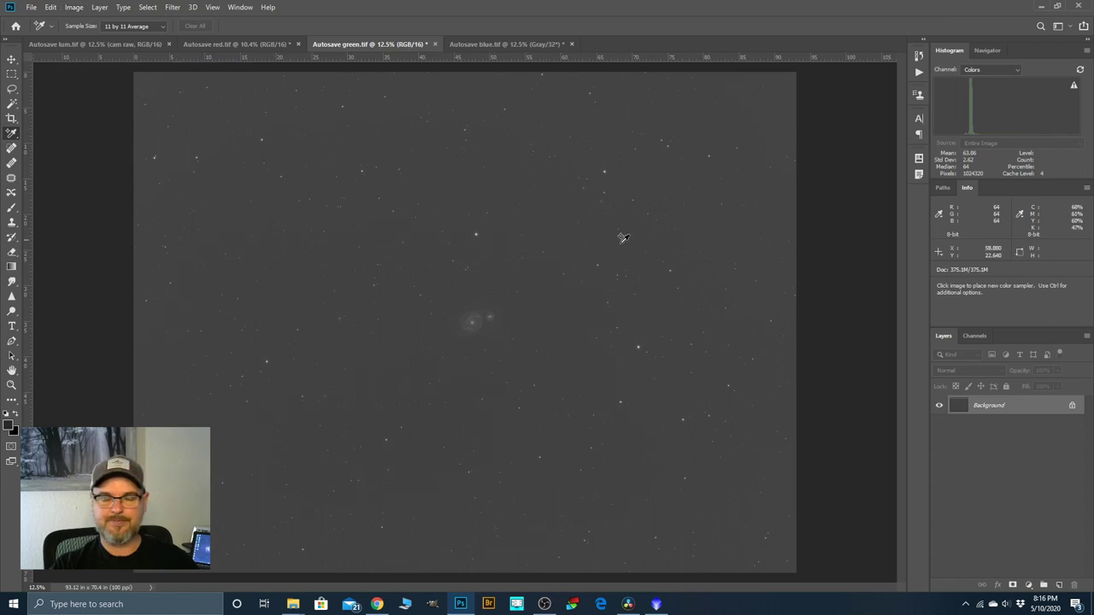
# Place a colour sampler on the background sky, reading 63/63/63.
pyautogui.rightClick(14, 139)
pyautogui.click(41, 145)
pyautogui.scroll(2, 342, 251)
pyautogui.scroll(4, 342, 251)
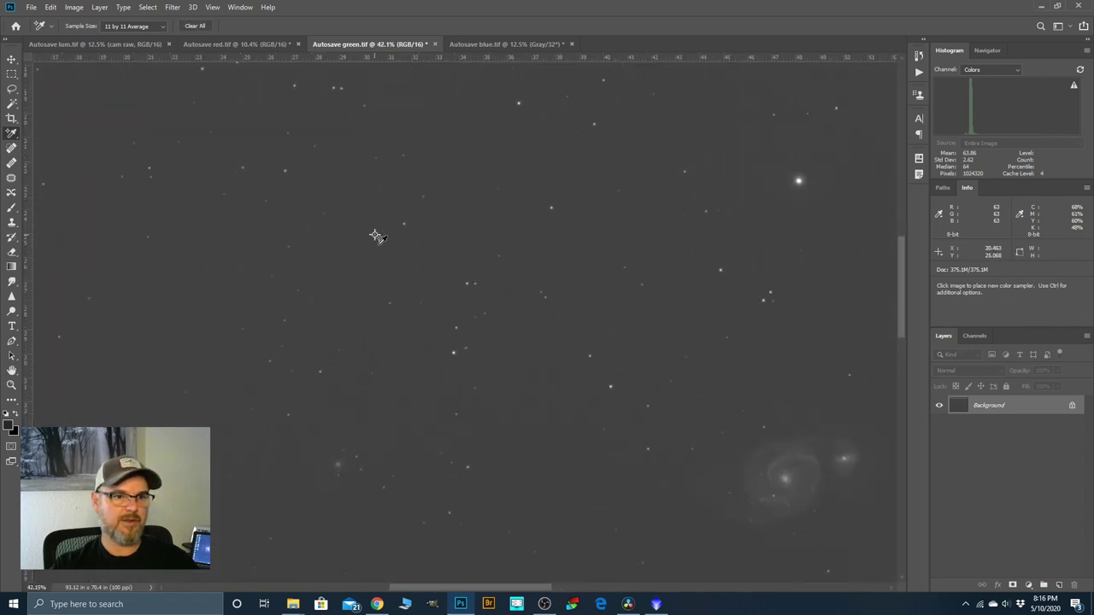
pyautogui.click(373, 234)
pyautogui.scroll(-5, 368, 256)
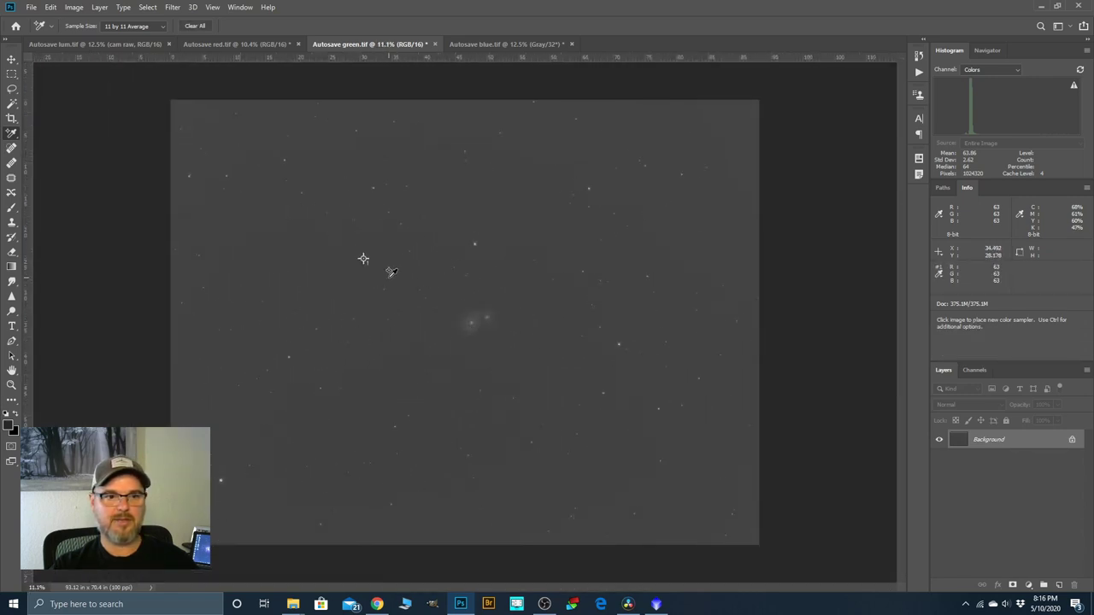
pyautogui.click(75, 10)
# Darken the green frame's background by raising the Levels black point.
pyautogui.moveTo(132, 39)
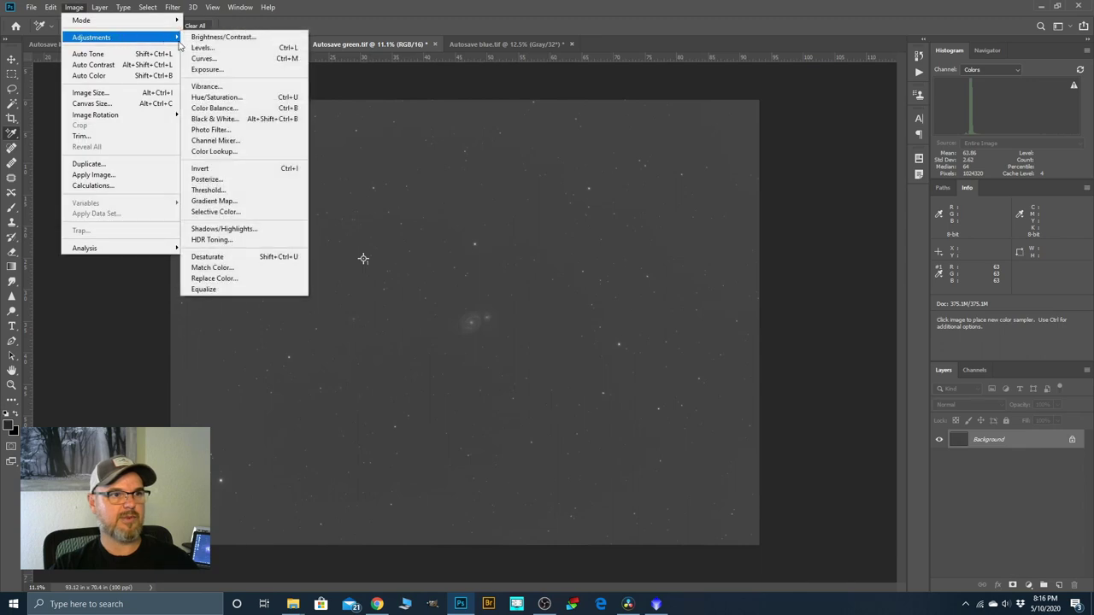
pyautogui.click(201, 47)
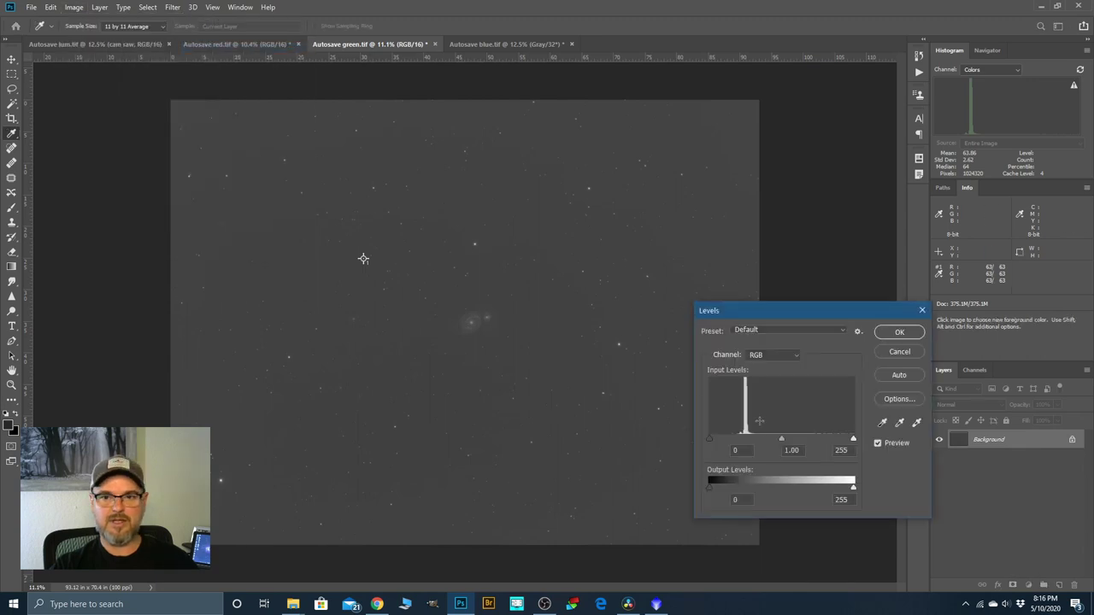
pyautogui.moveTo(709, 439); pyautogui.dragTo(714, 440)
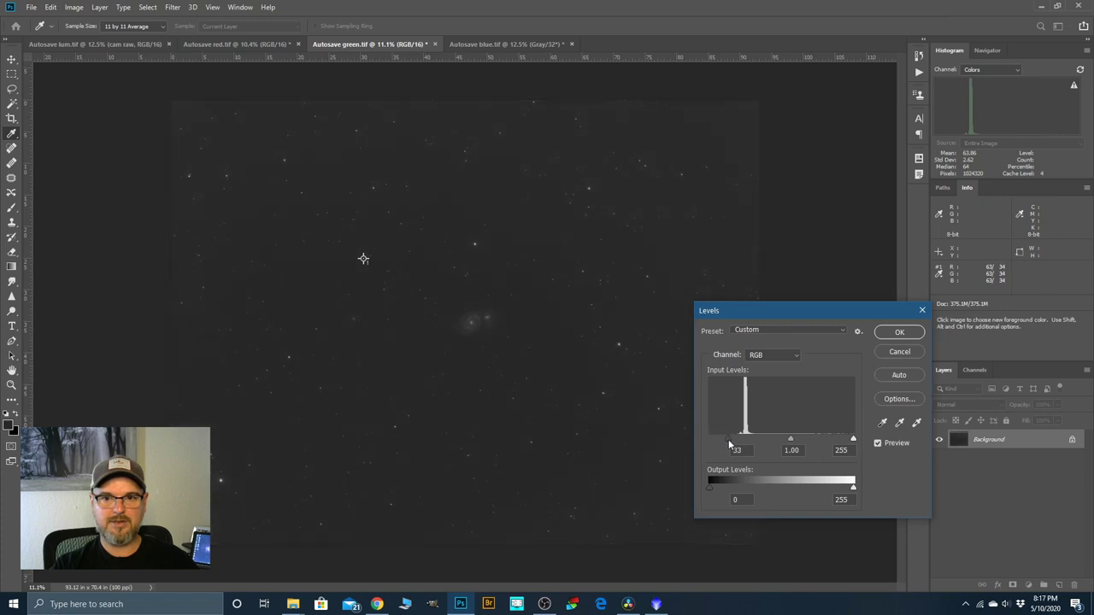
pyautogui.click(893, 333)
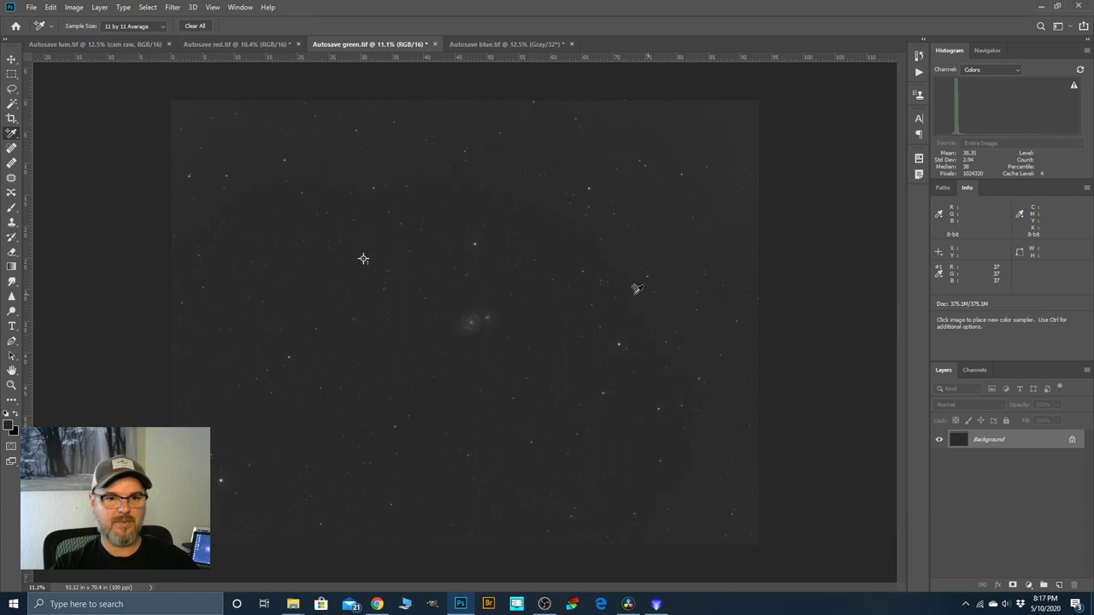
# Duplicate the Background layer and name the copy 'curves'.
pyautogui.moveTo(989, 444); pyautogui.dragTo(1064, 587)
pyautogui.doubleClick(993, 440)
pyautogui.write('curves')
pyautogui.press('Return')
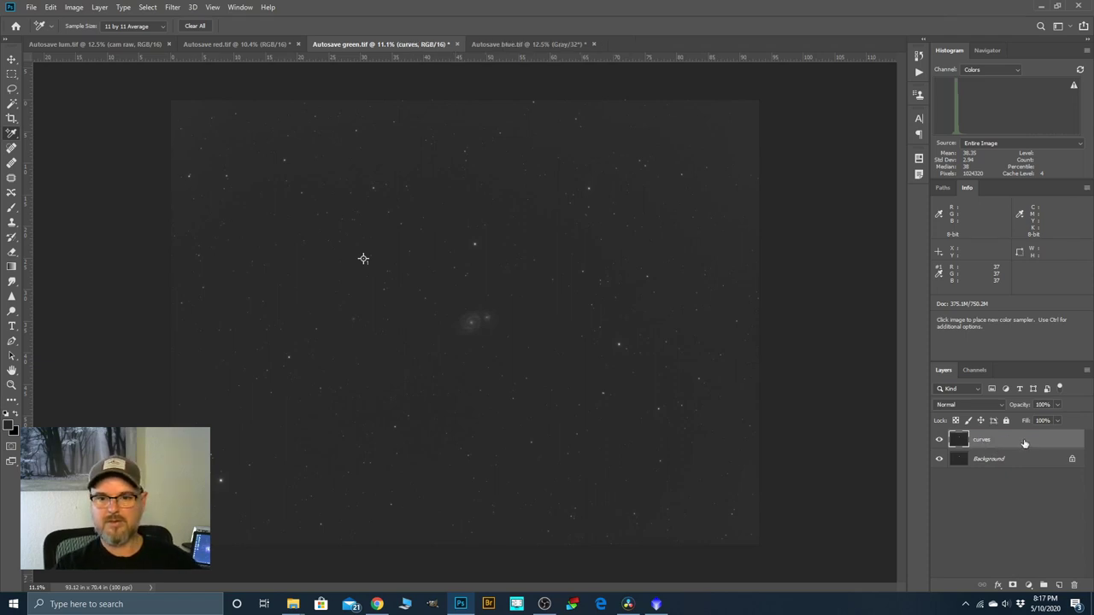
# Brighten the curves layer with a Curves lift, then bring up the Autosave blue frame.
pyautogui.click(75, 8)
pyautogui.moveTo(85, 34)
pyautogui.click(209, 58)
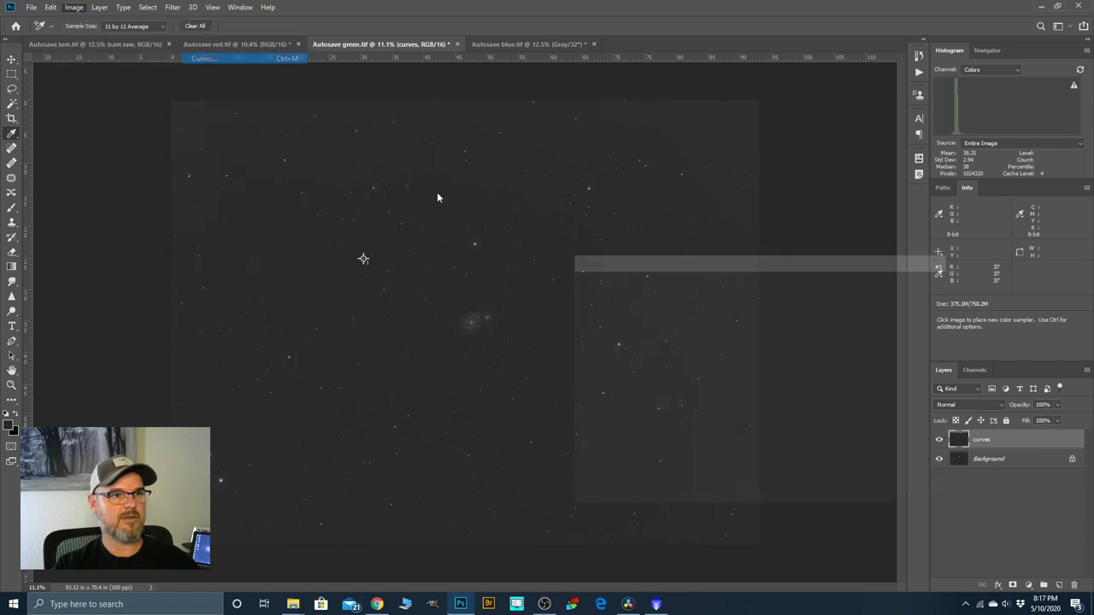
pyautogui.moveTo(668, 417); pyautogui.dragTo(643, 437)
pyautogui.press('Right')
pyautogui.press('Down')
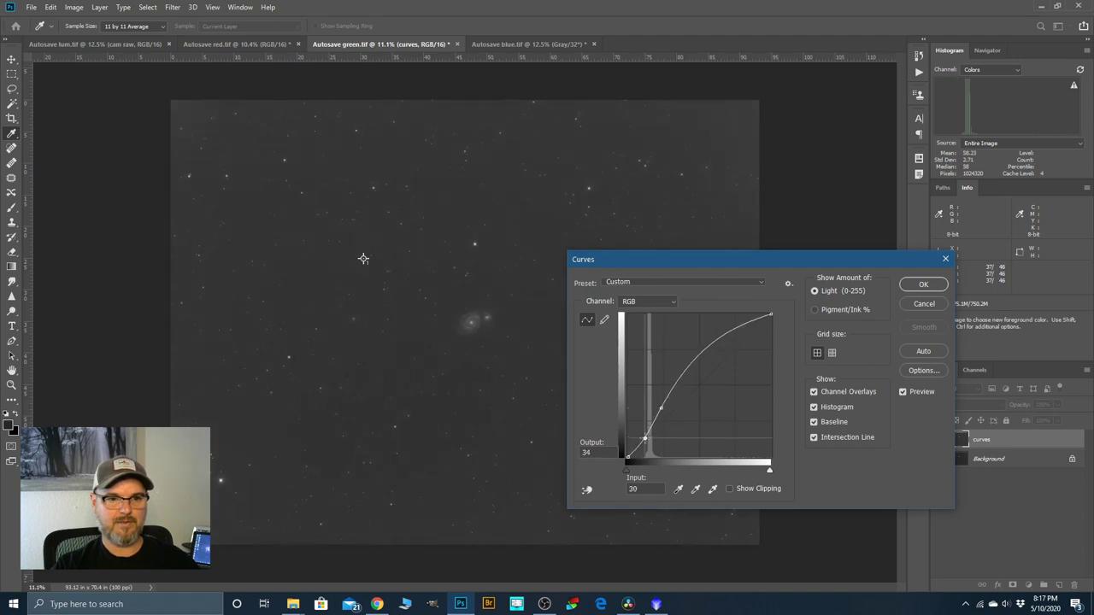
pyautogui.click(923, 283)
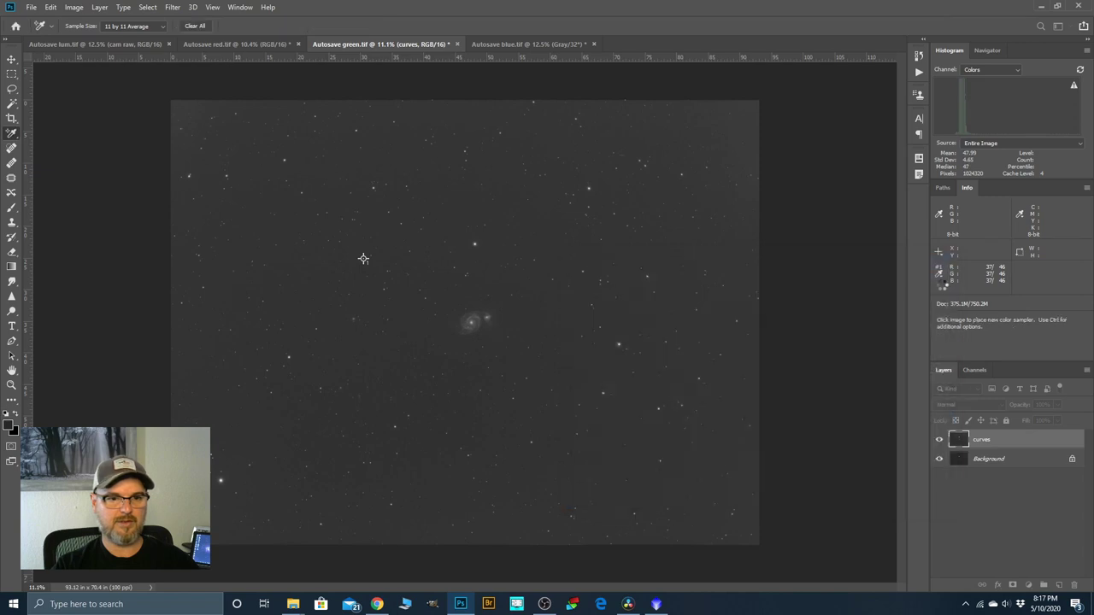
pyautogui.scroll(3, 470, 305)
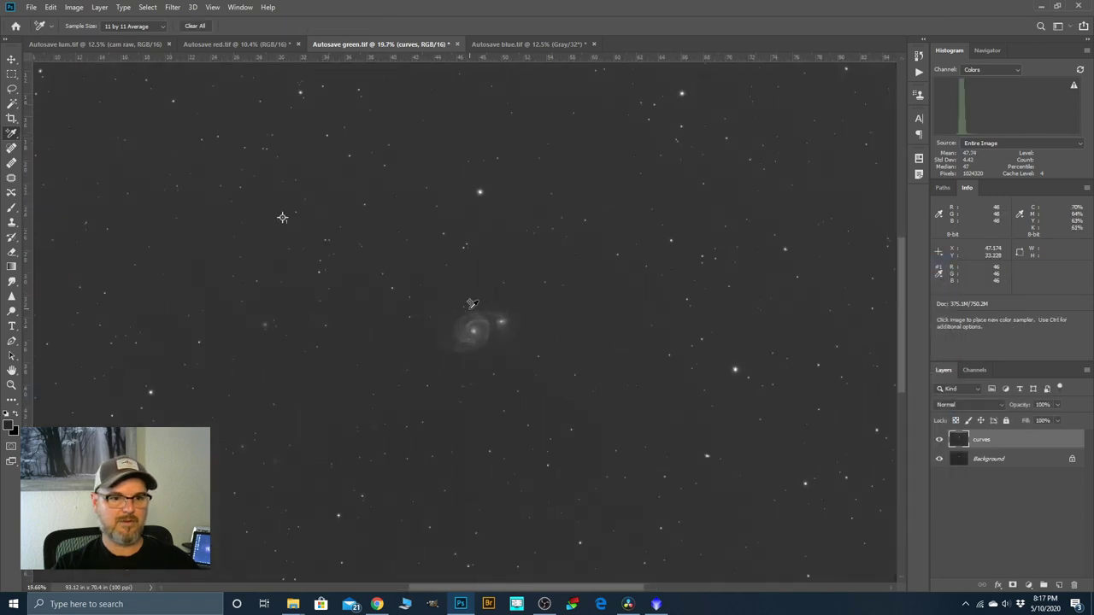
pyautogui.scroll(-3, 471, 303)
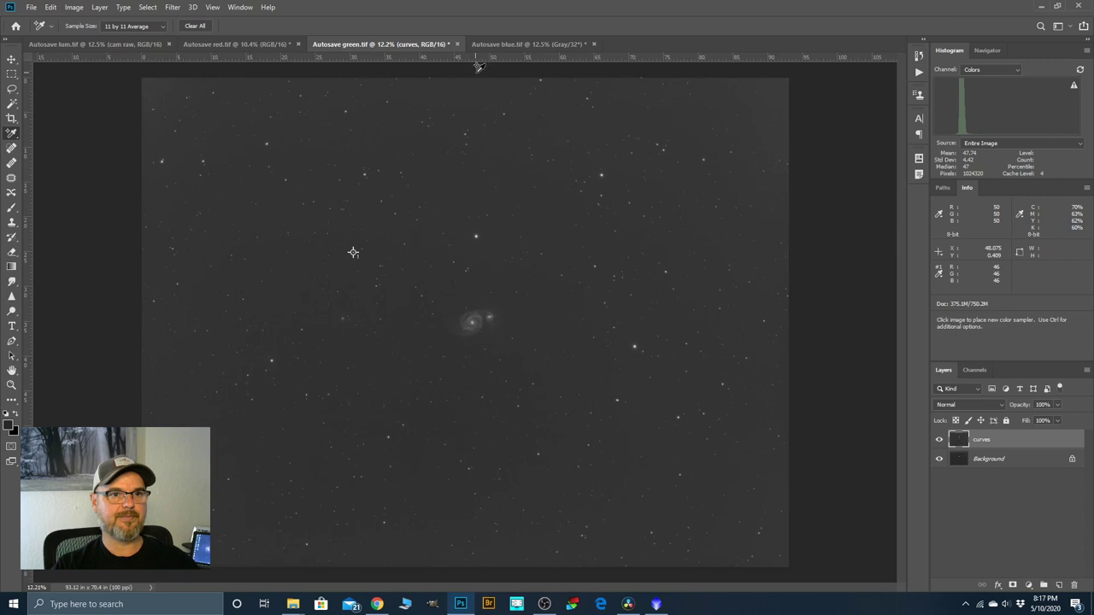
pyautogui.click(513, 44)
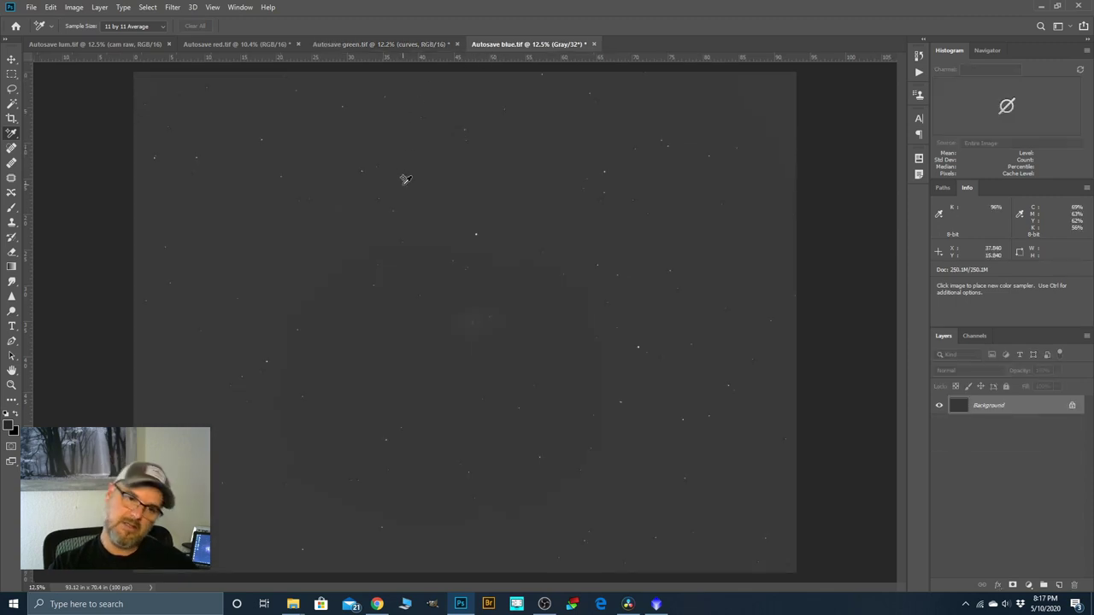
# Lower the blue frame's Levels white input to 204.
pyautogui.click(74, 8)
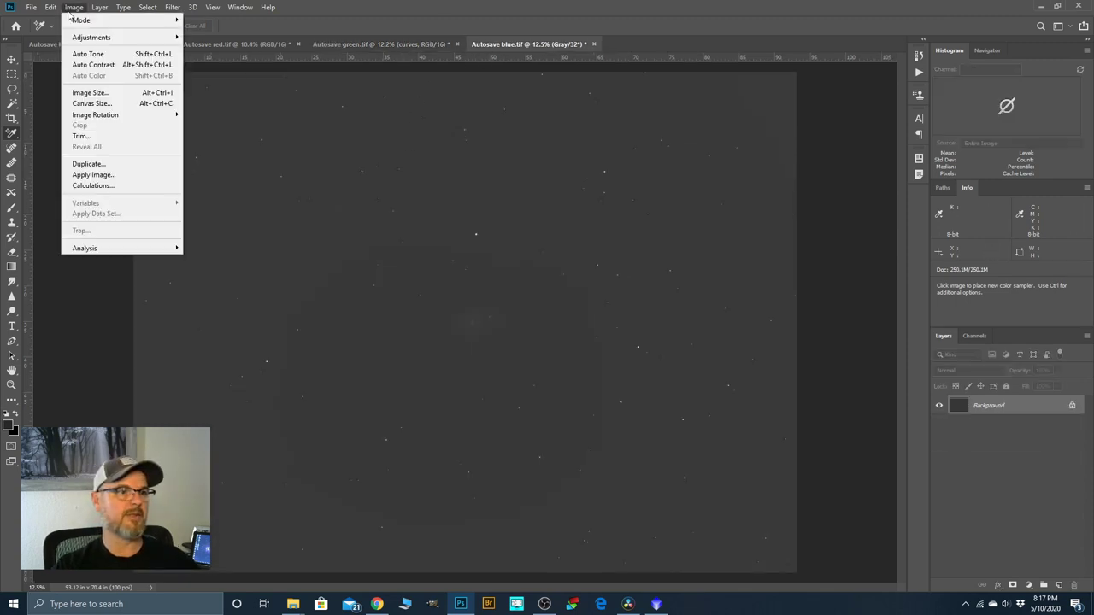
pyautogui.moveTo(109, 39)
pyautogui.click(203, 48)
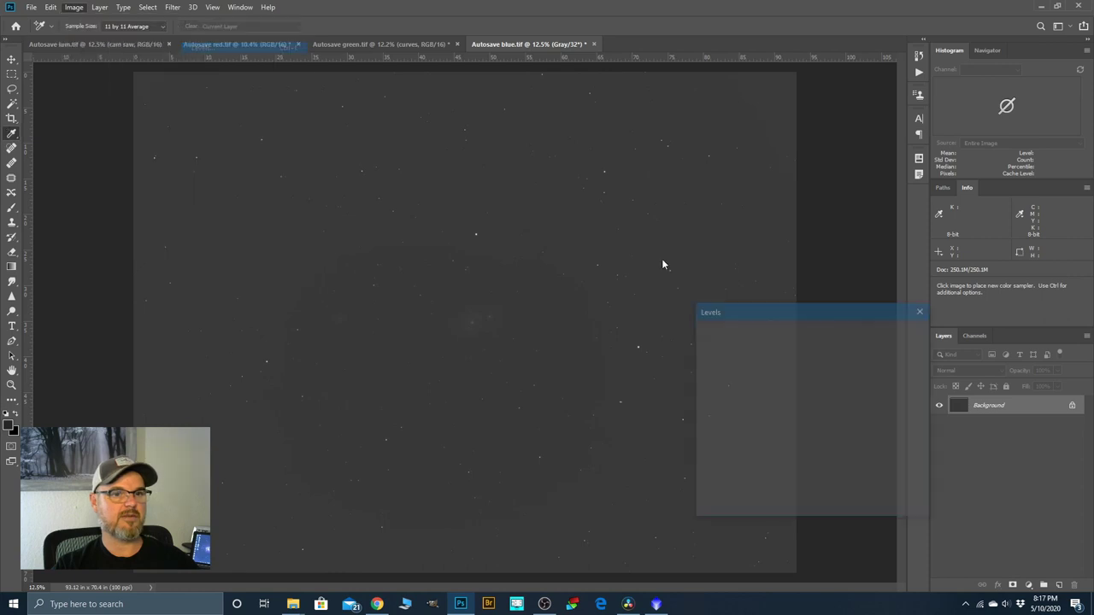
pyautogui.moveTo(846, 440); pyautogui.dragTo(824, 441)
pyautogui.click(897, 334)
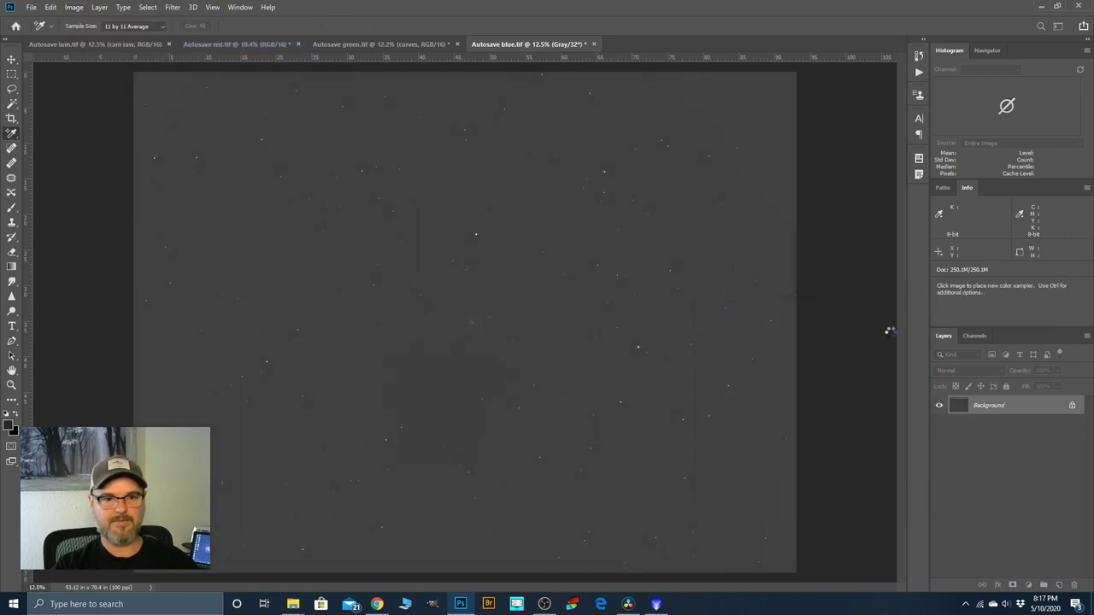
# Brighten the midtones with Levels, then raise the black point to 45.
pyautogui.click(75, 7)
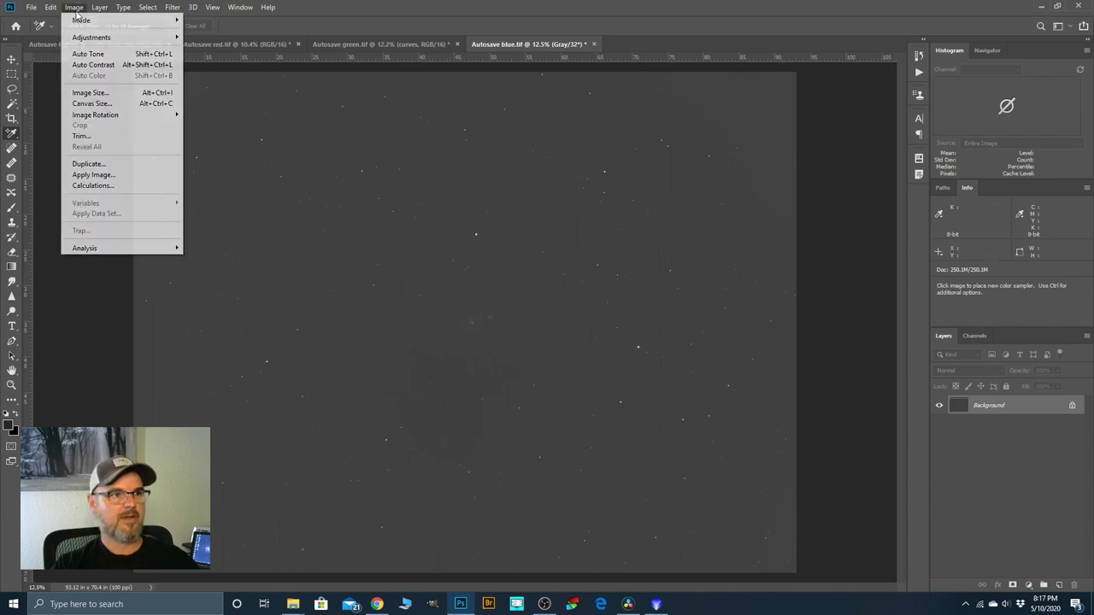
pyautogui.moveTo(127, 36)
pyautogui.click(209, 46)
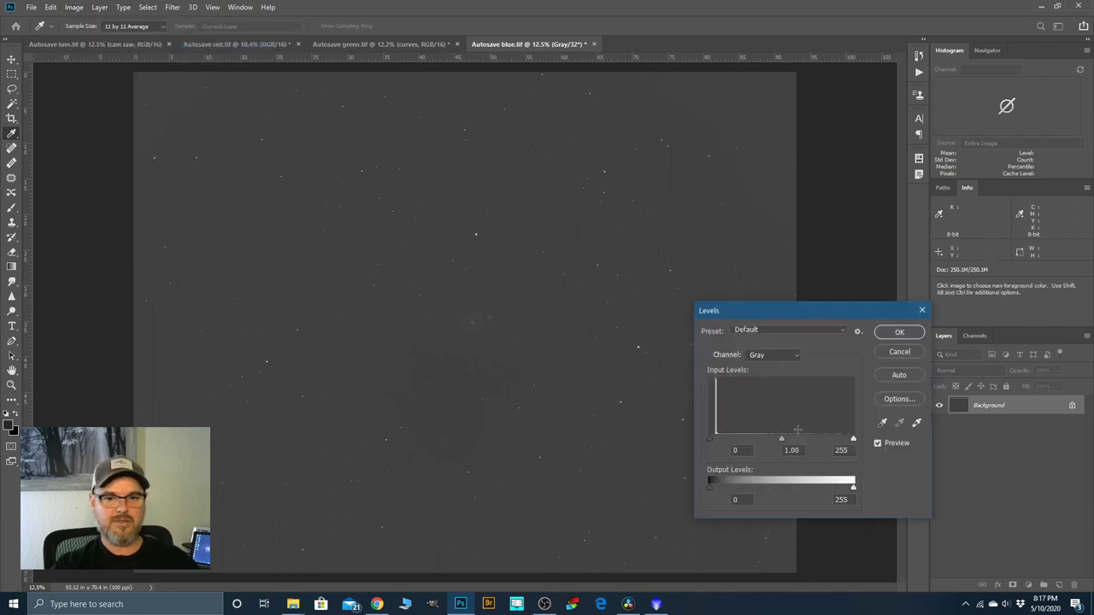
pyautogui.moveTo(780, 441); pyautogui.dragTo(744, 439)
pyautogui.click(897, 334)
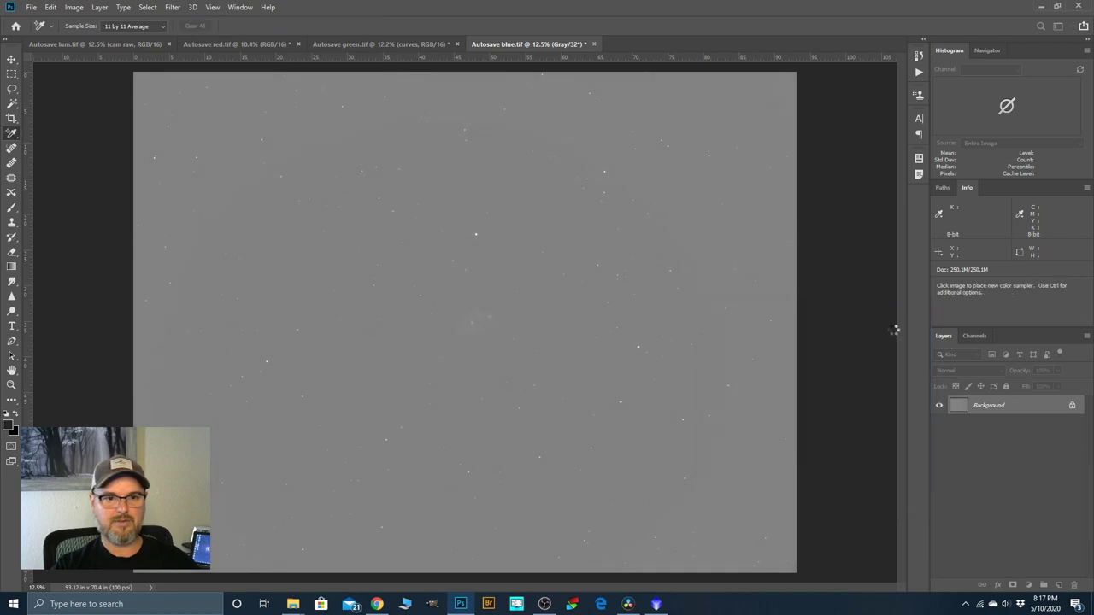
pyautogui.click(78, 8)
pyautogui.moveTo(82, 39)
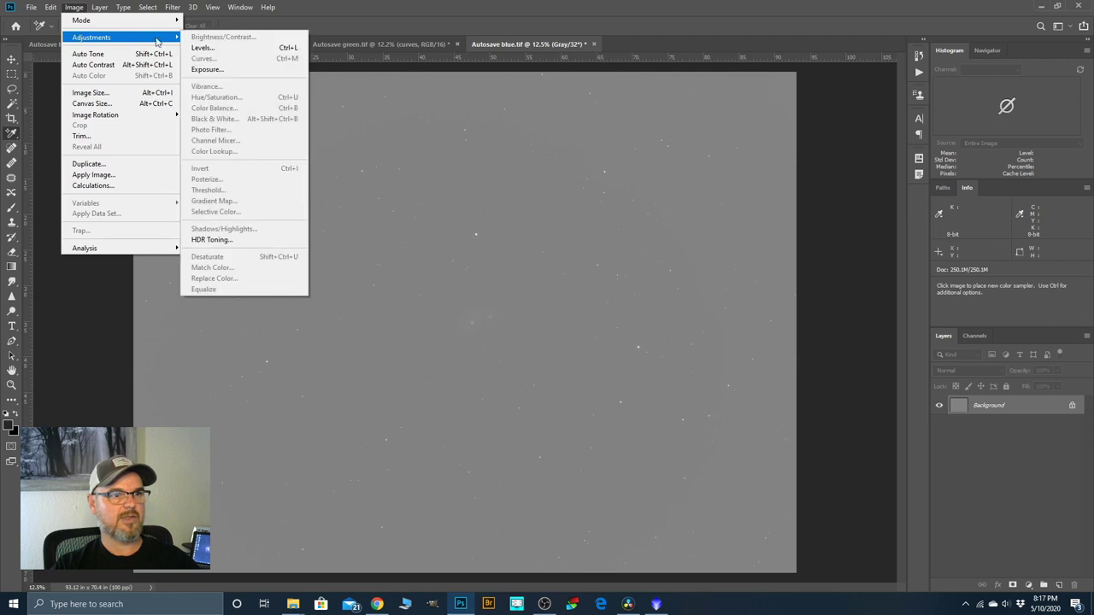
pyautogui.click(203, 48)
pyautogui.moveTo(707, 438); pyautogui.dragTo(736, 442)
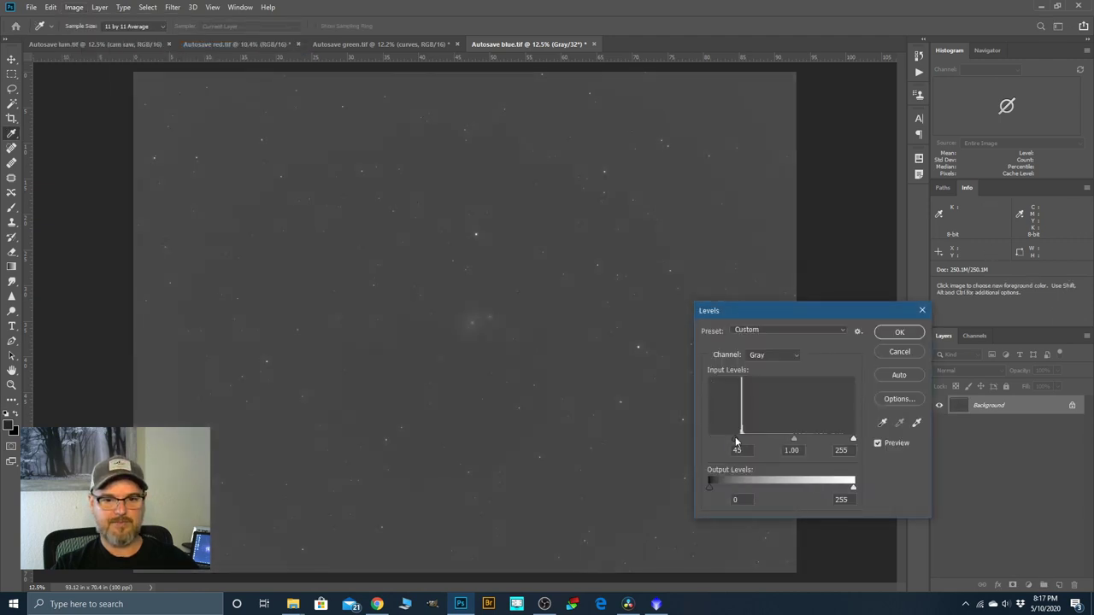
pyautogui.click(898, 333)
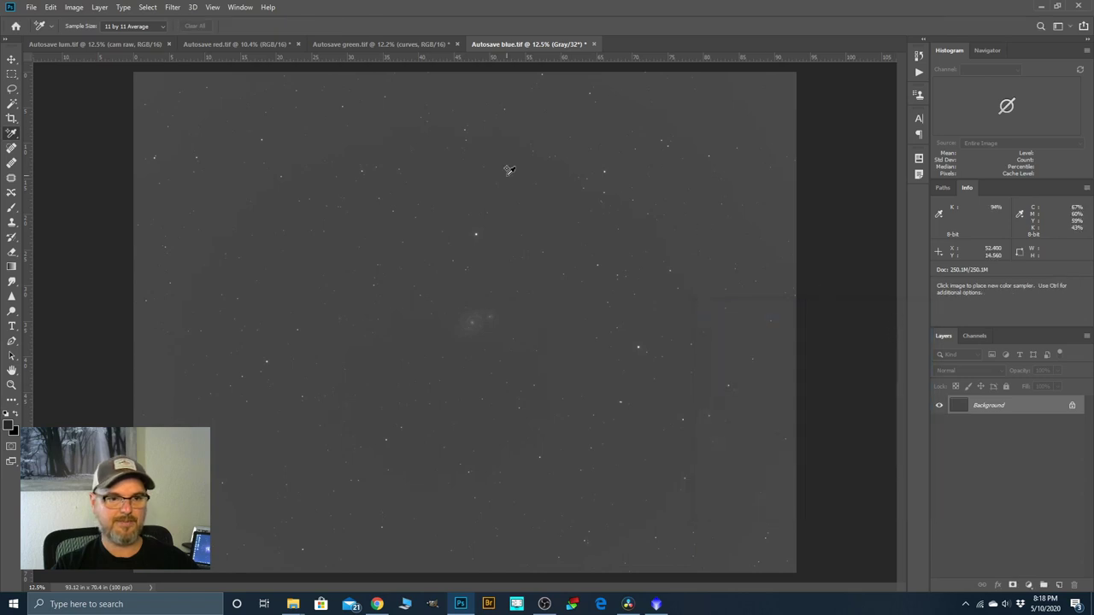
# Brighten the midtones further to 1.39 and set the black point to 30.
pyautogui.click(77, 10)
pyautogui.moveTo(93, 37)
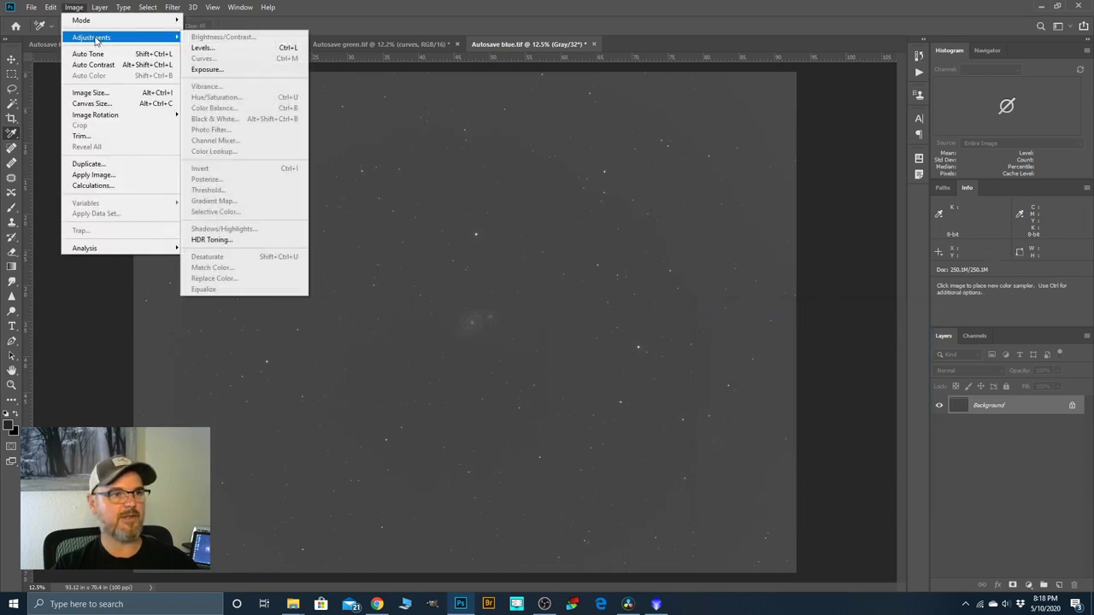
pyautogui.click(209, 48)
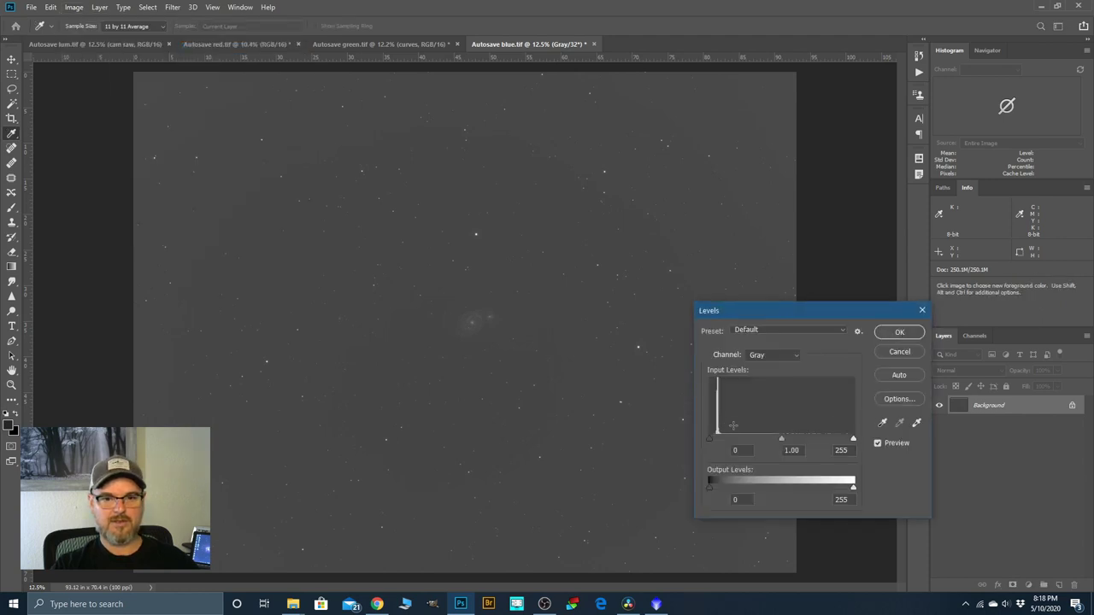
pyautogui.moveTo(782, 442); pyautogui.dragTo(758, 441)
pyautogui.click(899, 332)
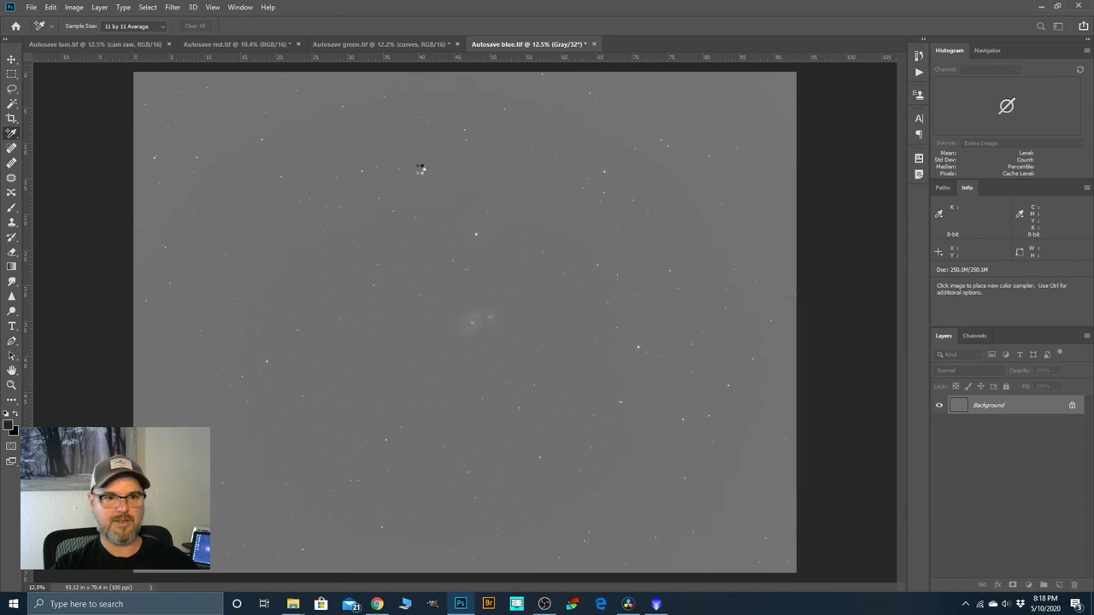
pyautogui.click(75, 7)
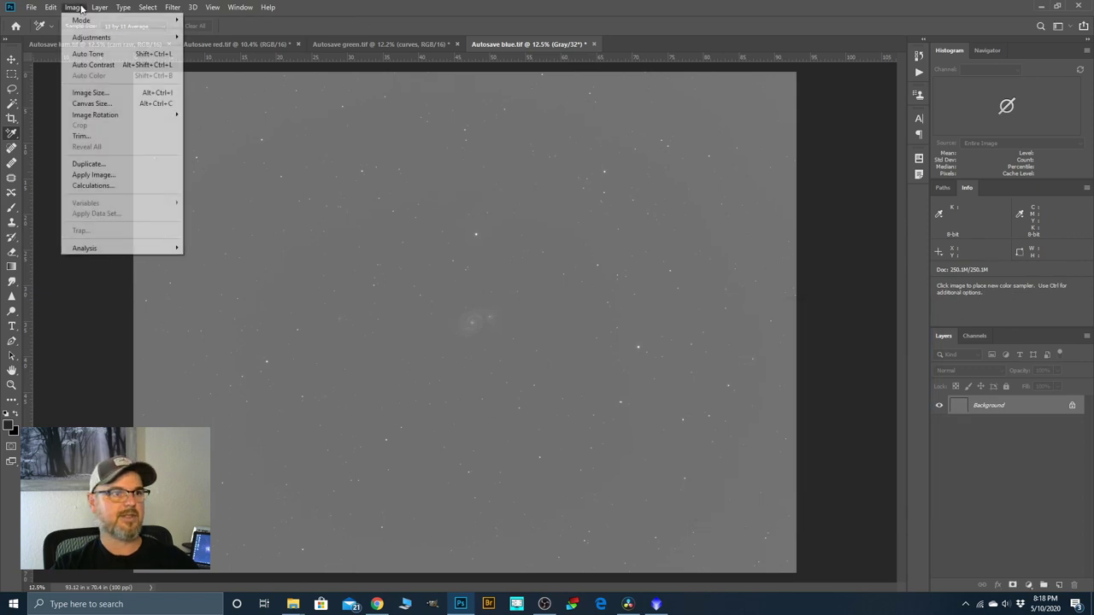
pyautogui.moveTo(91, 39)
pyautogui.click(198, 50)
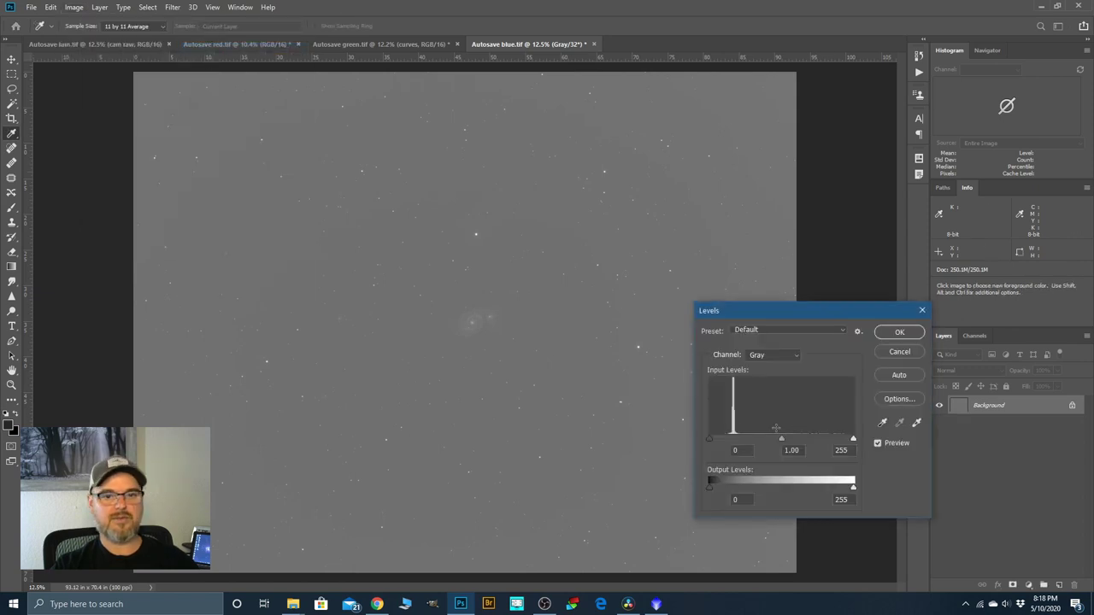
pyautogui.moveTo(713, 443); pyautogui.dragTo(728, 442)
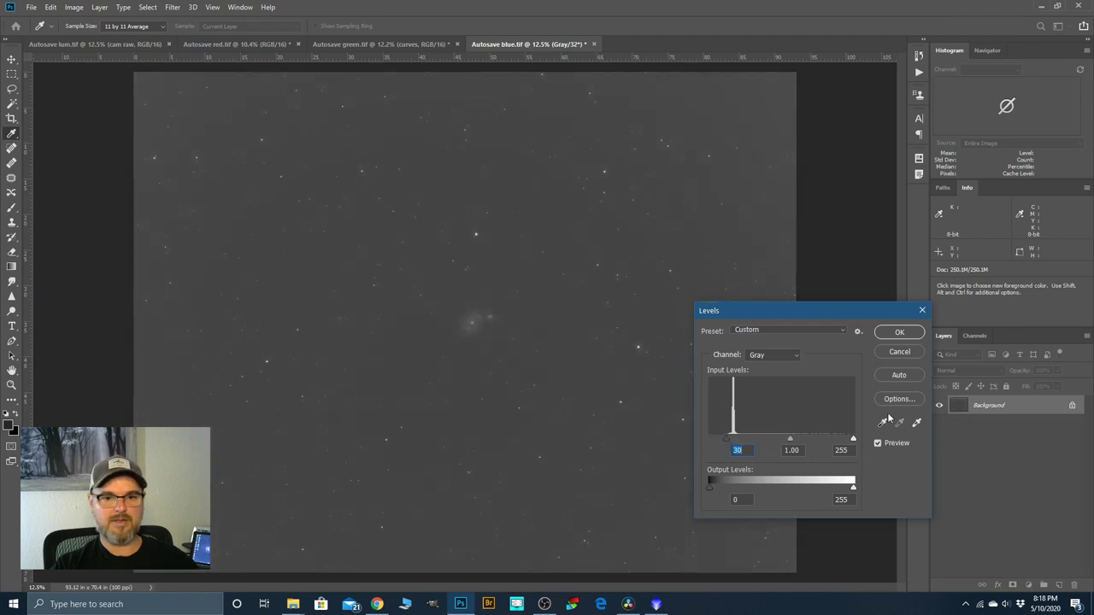
pyautogui.click(901, 333)
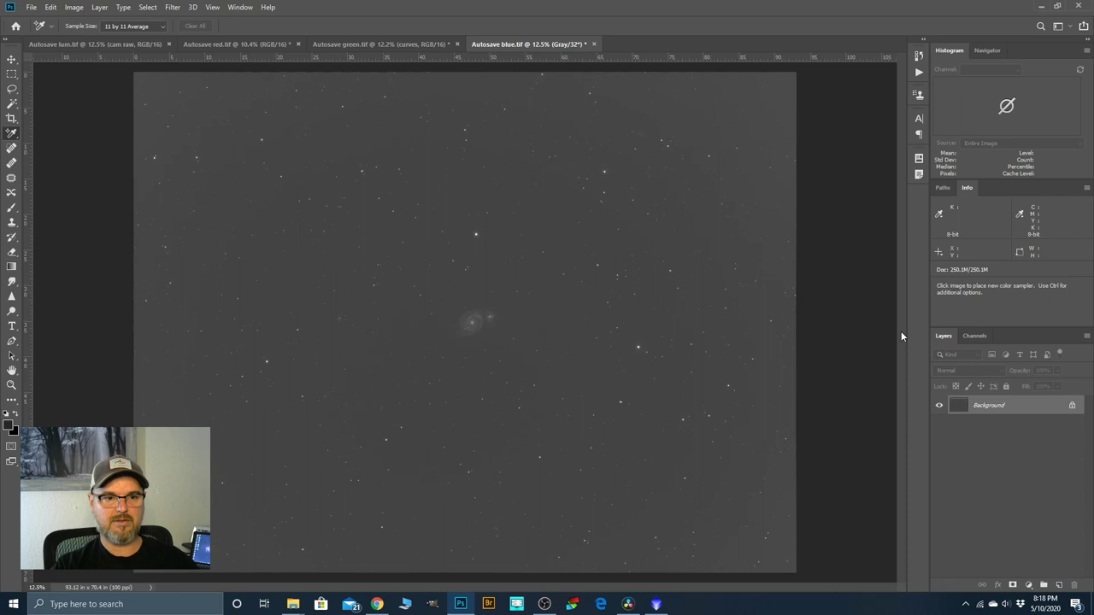
pyautogui.click(75, 6)
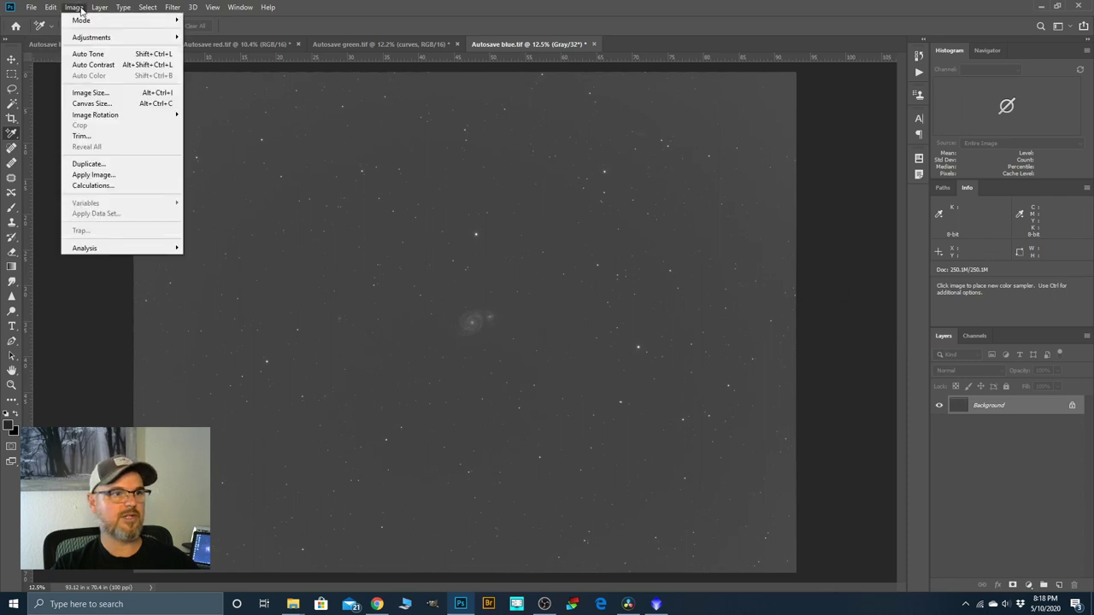
# Convert the blue frame to 16 Bits/Channel with Exposure and Gamma tone mapping.
pyautogui.moveTo(86, 20)
pyautogui.click(195, 125)
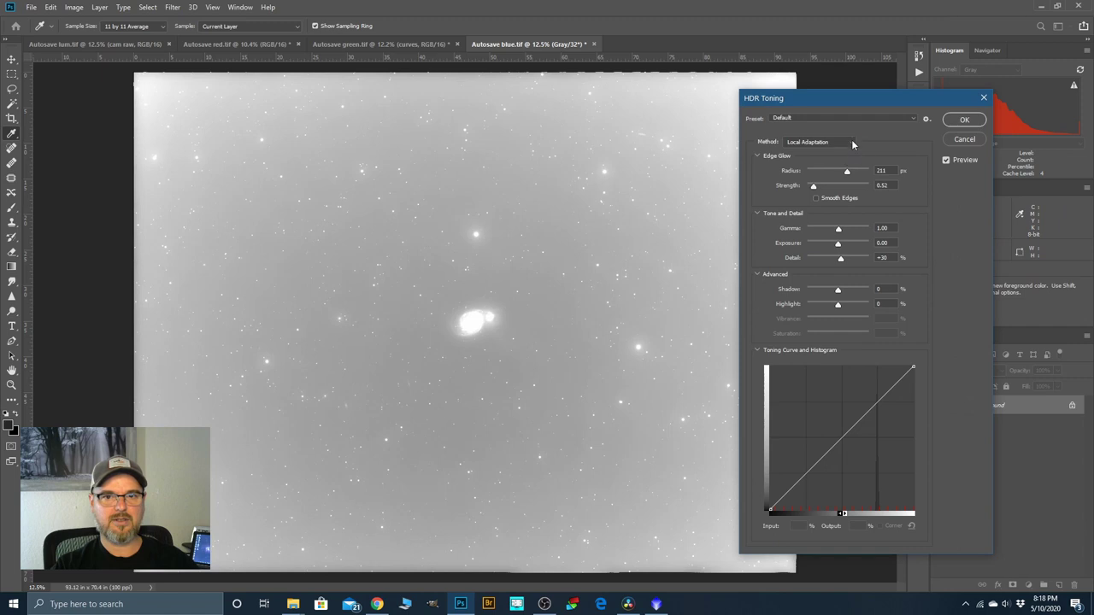
pyautogui.click(852, 143)
pyautogui.click(816, 166)
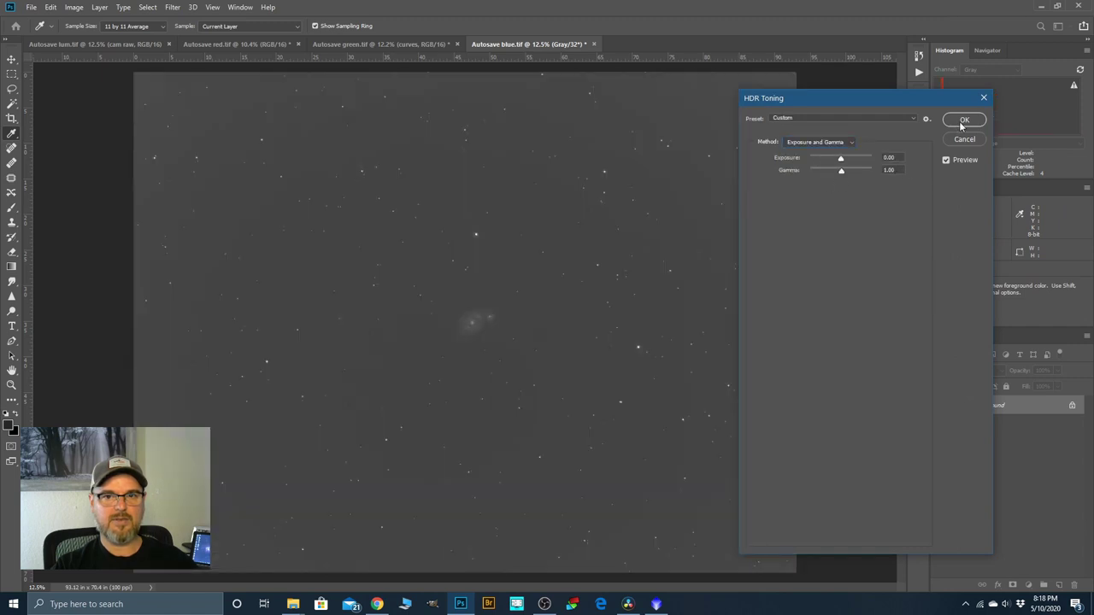
pyautogui.click(961, 122)
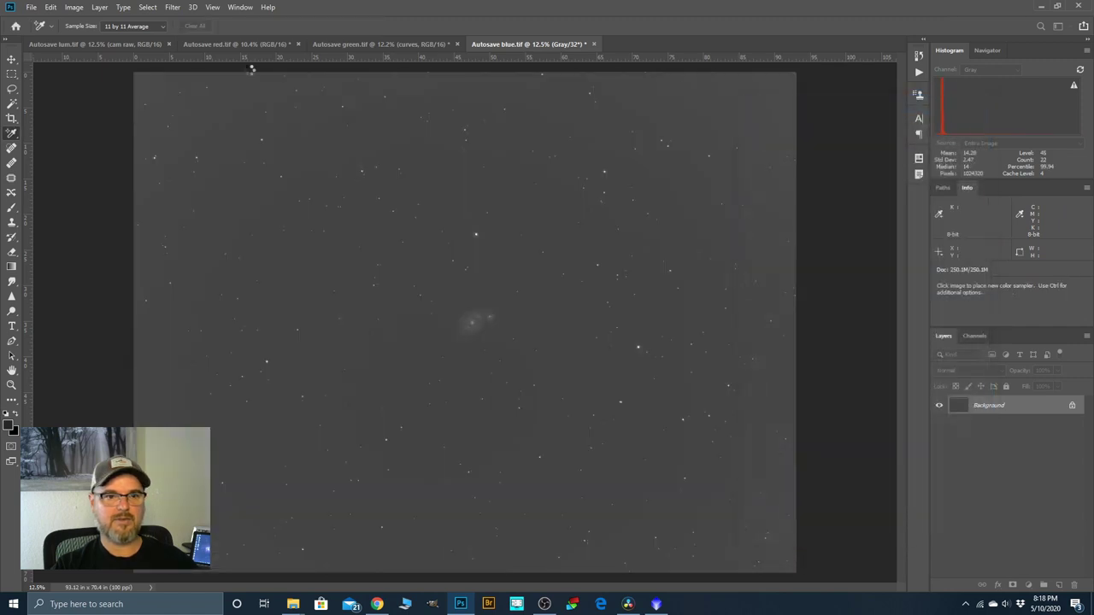
# Convert the blue frame to RGB Color mode.
pyautogui.click(74, 7)
pyautogui.moveTo(99, 21)
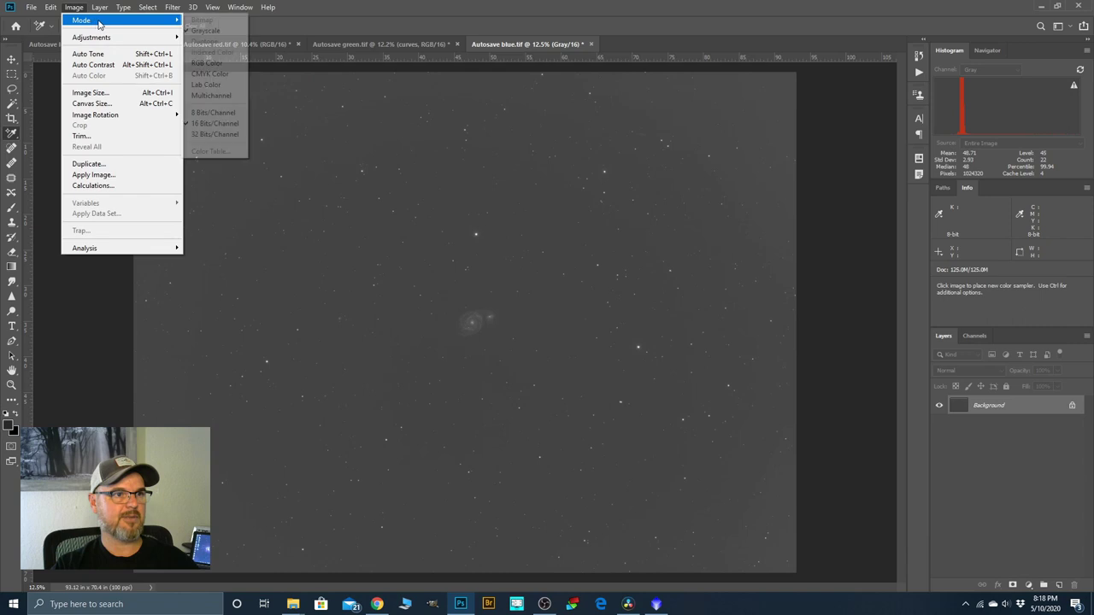
pyautogui.click(206, 64)
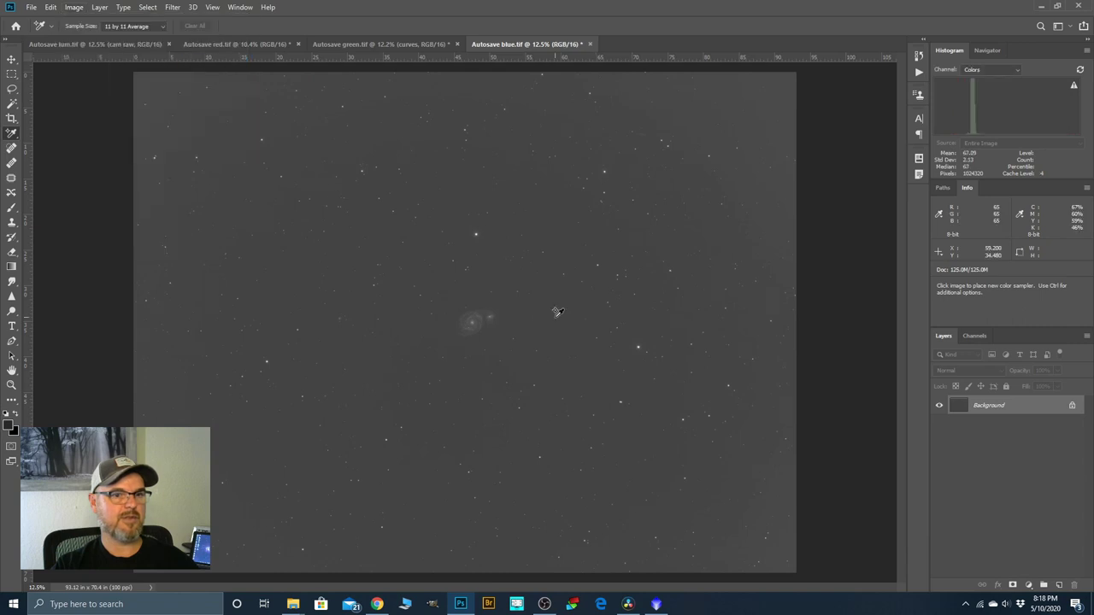
# Place a colour sampler on the sky background, reading 65/65/65.
pyautogui.rightClick(12, 135)
pyautogui.click(60, 143)
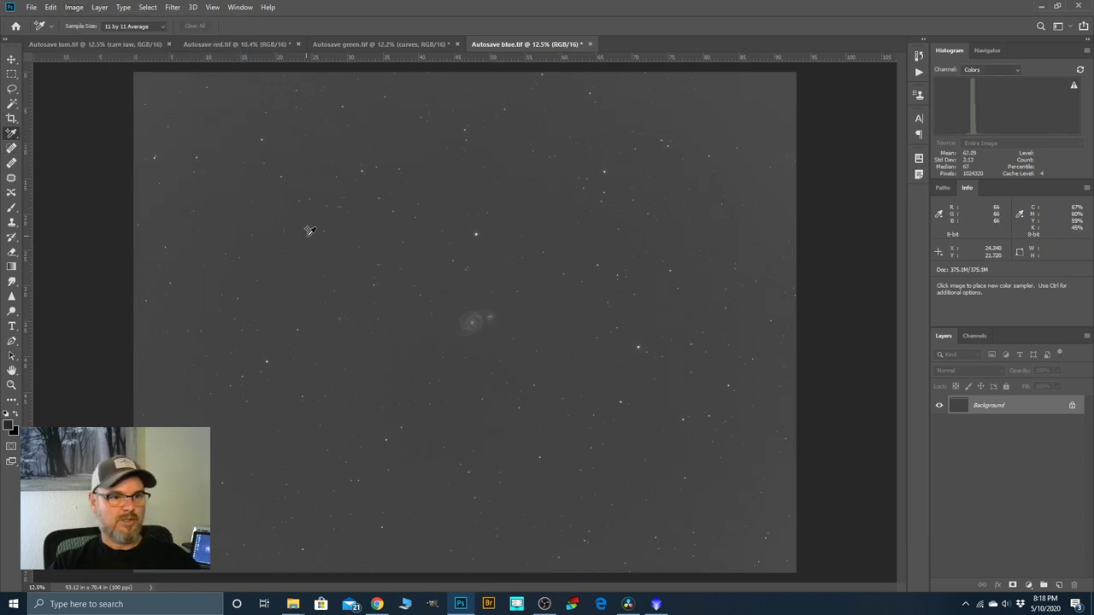
pyautogui.scroll(5, 311, 231)
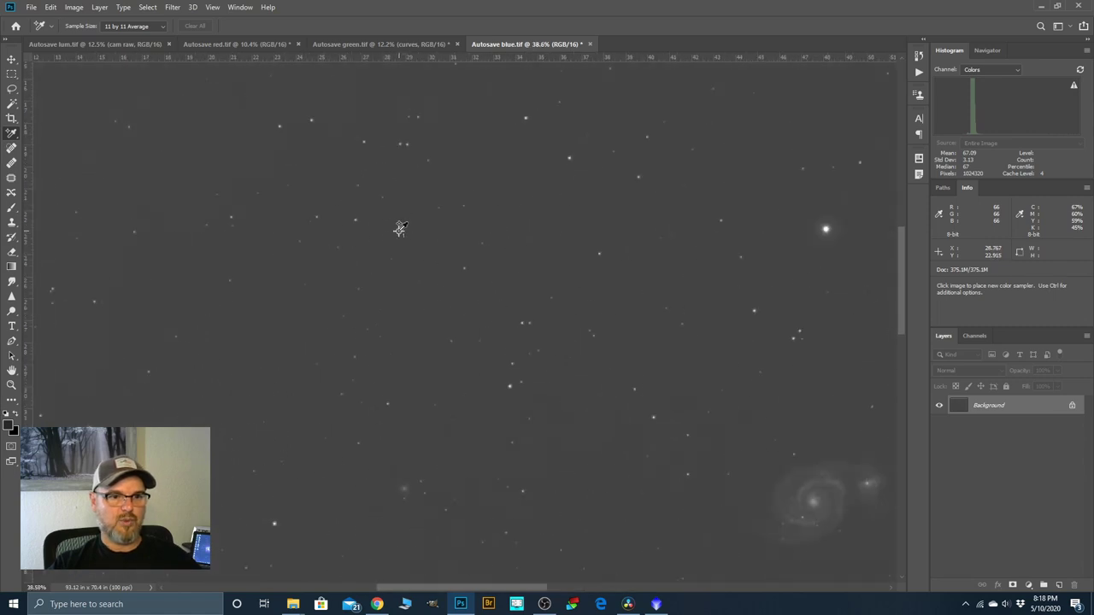
pyautogui.click(400, 228)
pyautogui.scroll(-5, 395, 296)
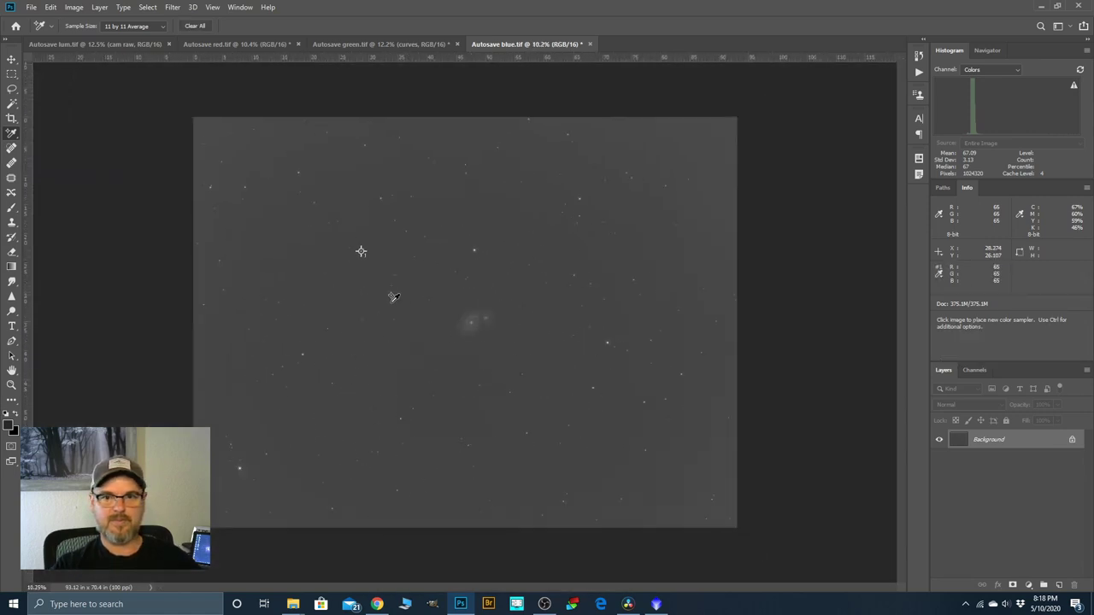
pyautogui.click(76, 8)
# Raise the Levels black point so the sky sampler reads 37/37/37.
pyautogui.moveTo(118, 41)
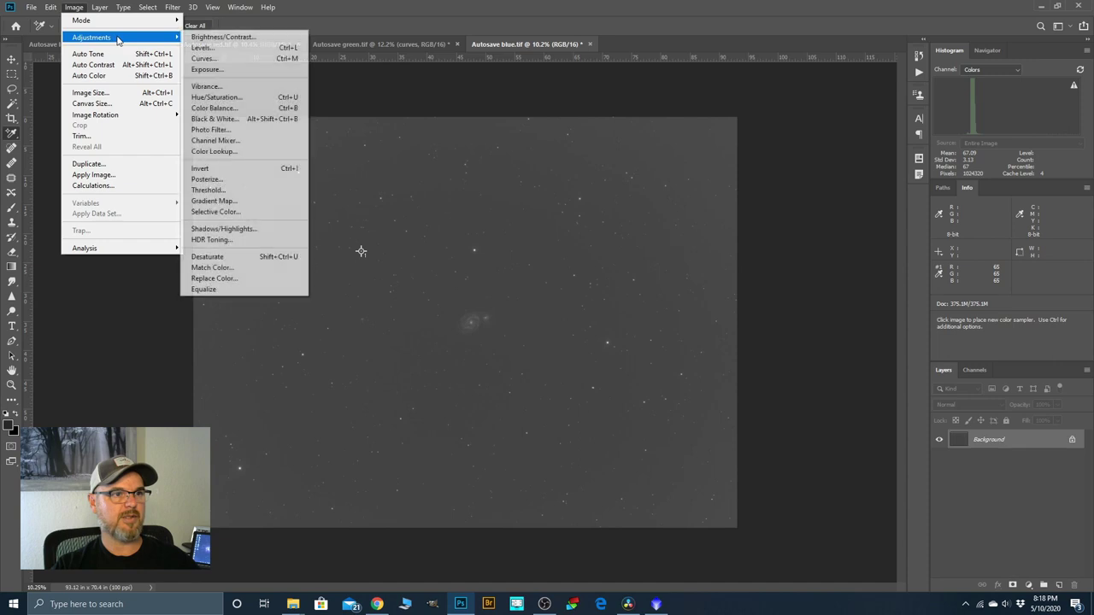
pyautogui.click(203, 48)
pyautogui.moveTo(714, 440); pyautogui.dragTo(720, 440)
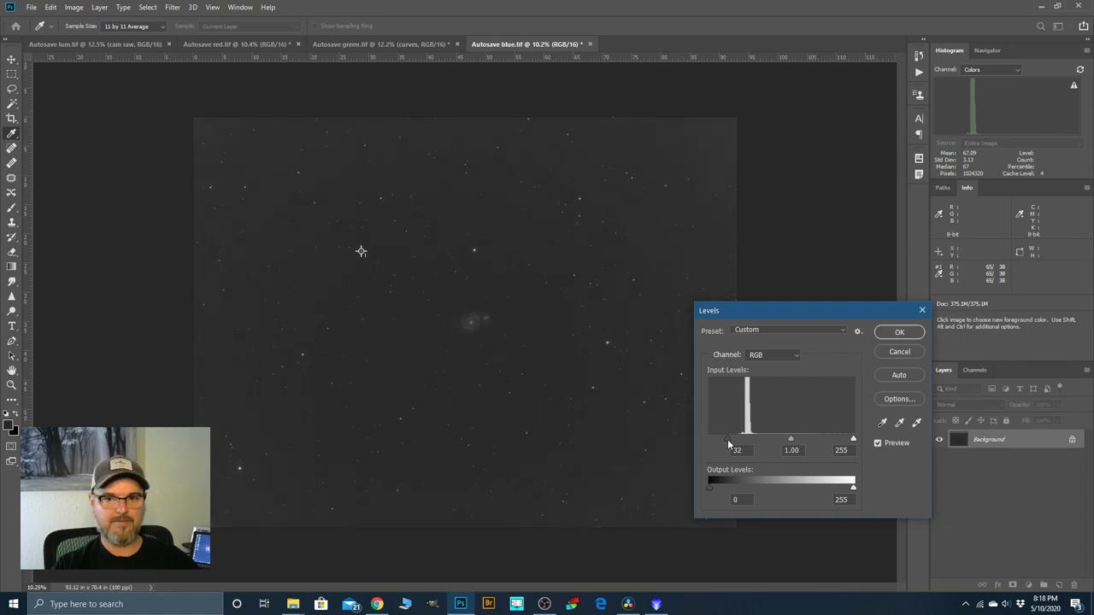
pyautogui.click(891, 333)
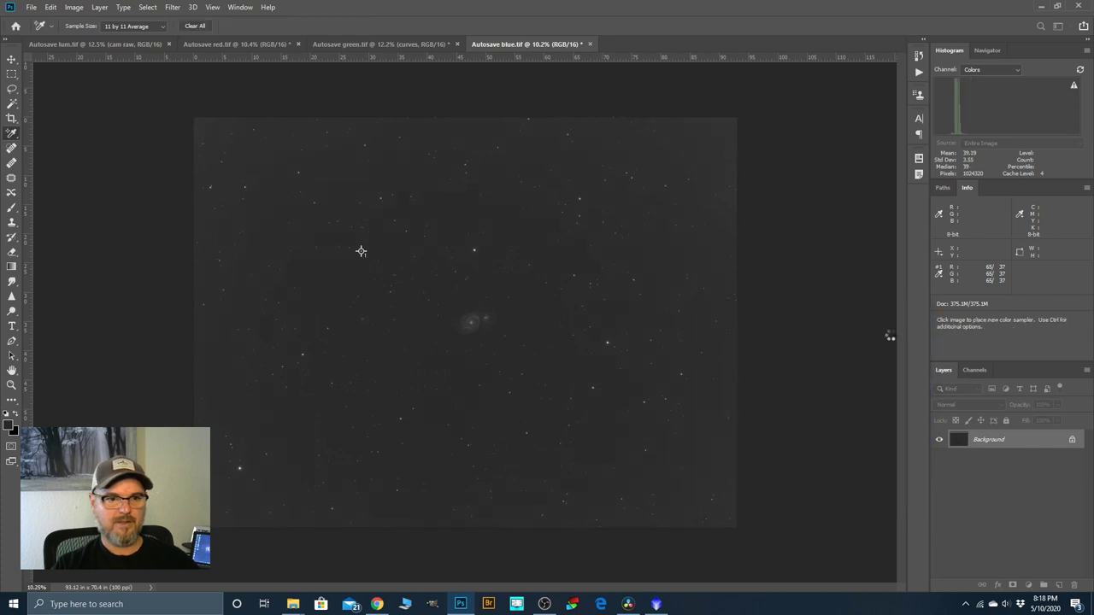
# Duplicate the Background layer and rename the copy 'curves'.
pyautogui.moveTo(989, 440); pyautogui.dragTo(1059, 584)
pyautogui.doubleClick(994, 440)
pyautogui.write('curves')
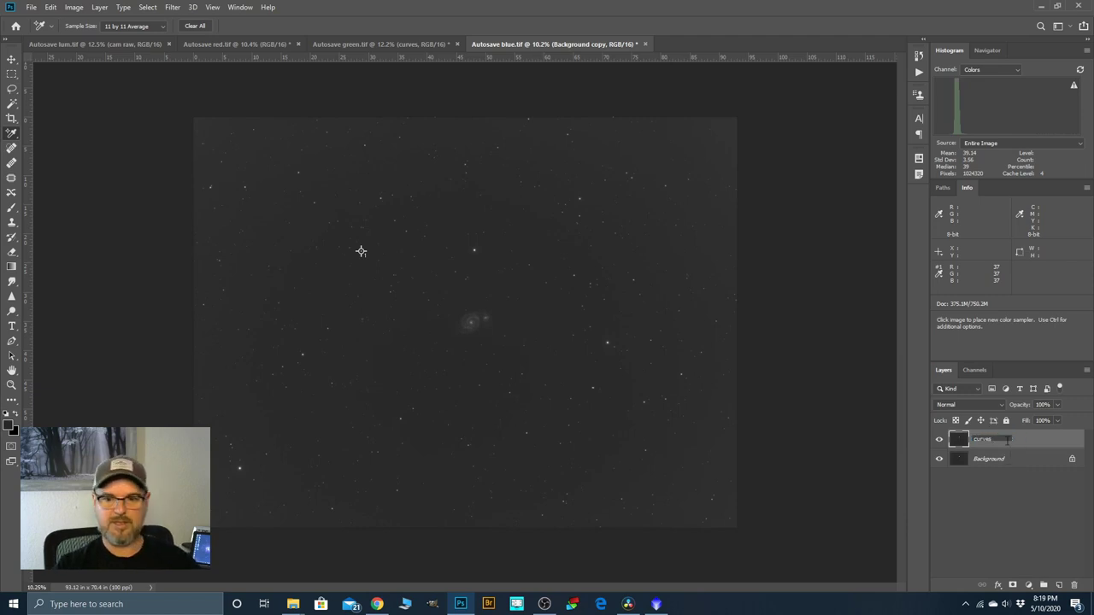
pyautogui.press('Return')
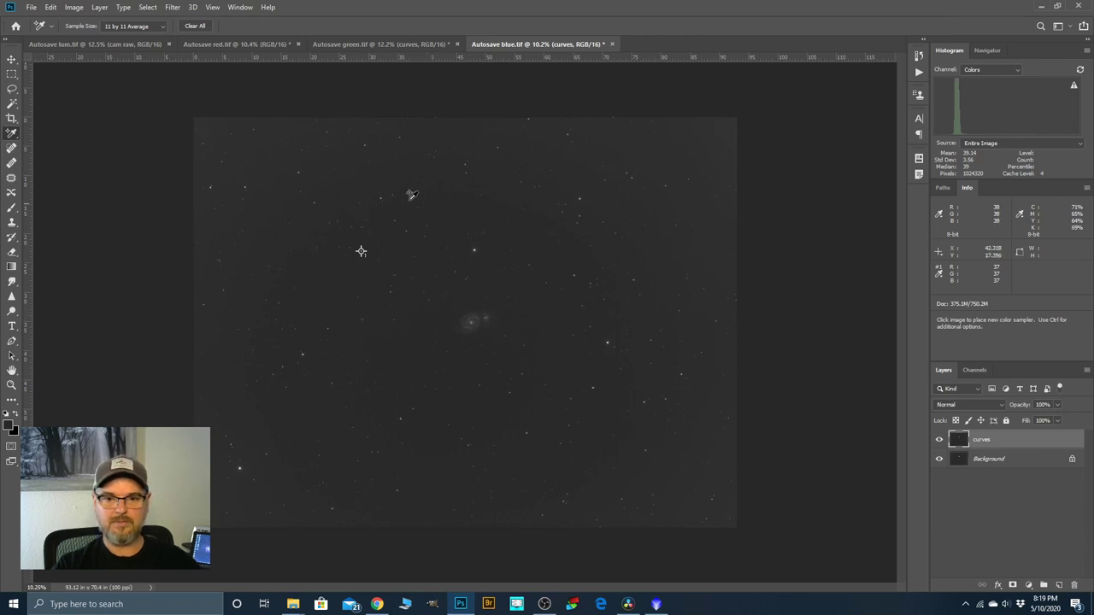
pyautogui.click(73, 8)
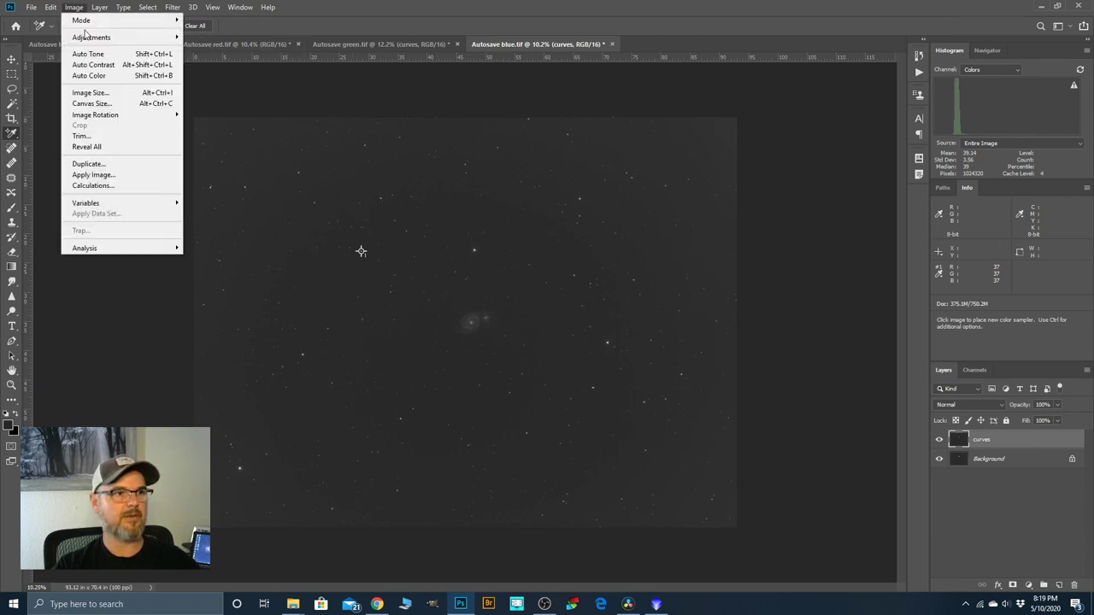
# Bend the Curves upward on the curves layer until the sky sampler reads 45/45/45.
pyautogui.moveTo(119, 38)
pyautogui.click(203, 58)
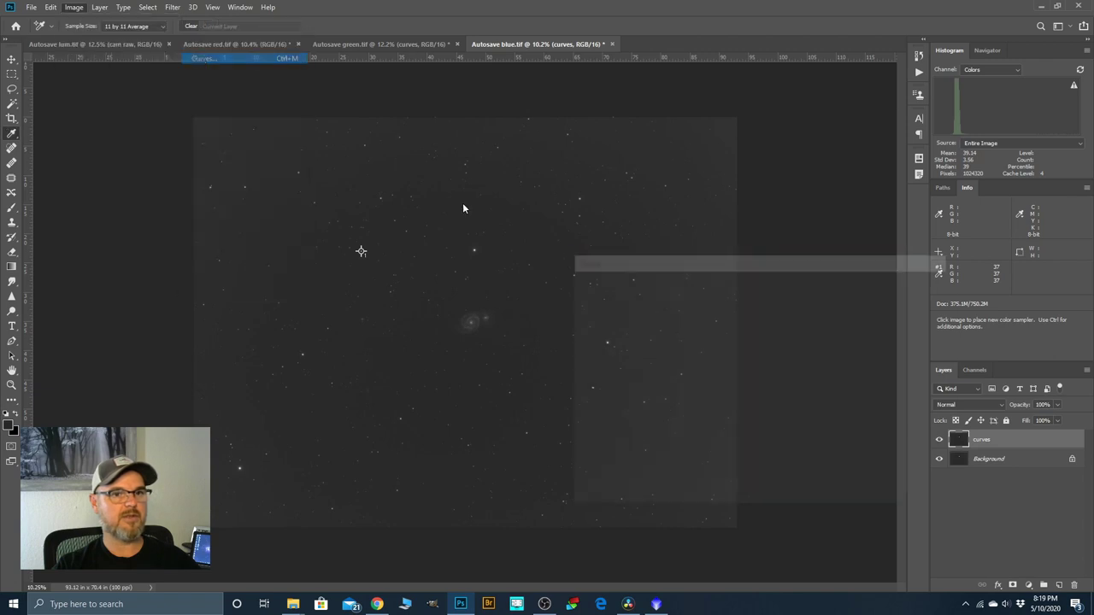
pyautogui.moveTo(671, 412); pyautogui.dragTo(643, 435)
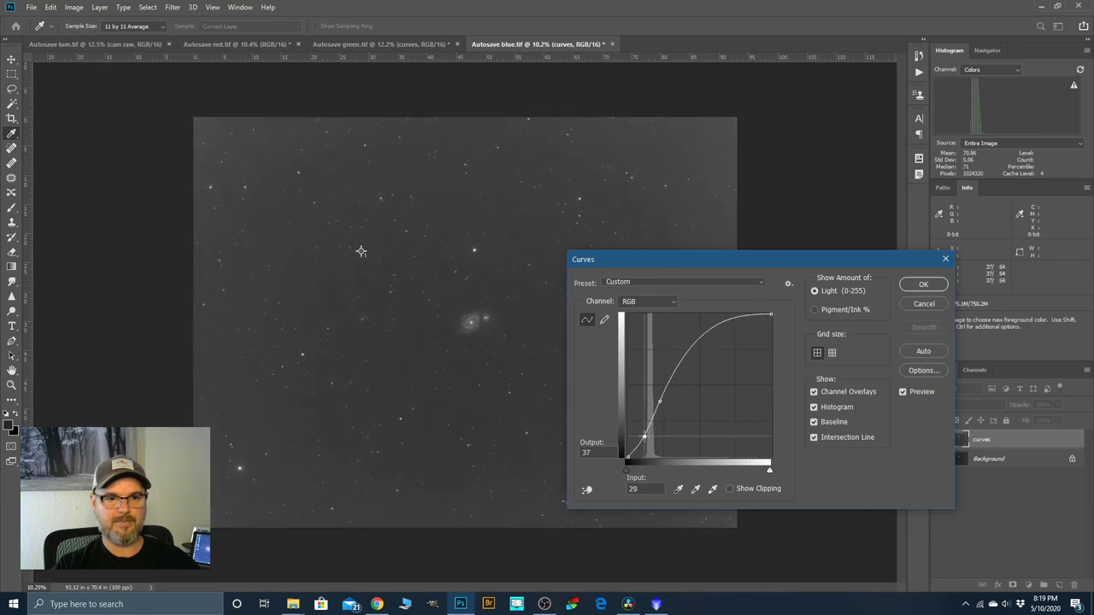
pyautogui.moveTo(660, 401); pyautogui.dragTo(645, 437)
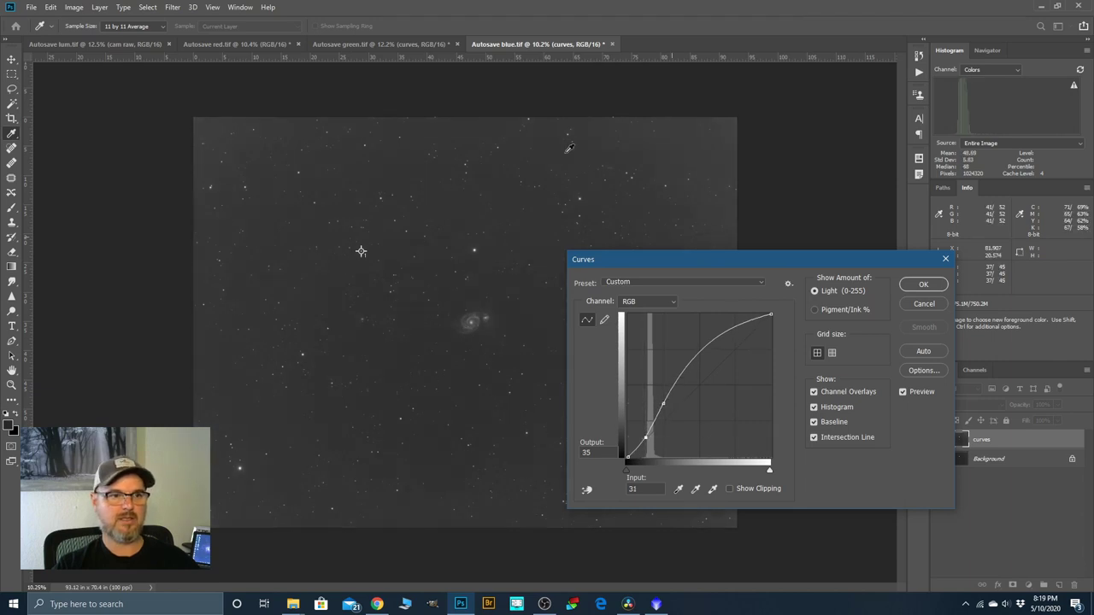
pyautogui.click(921, 284)
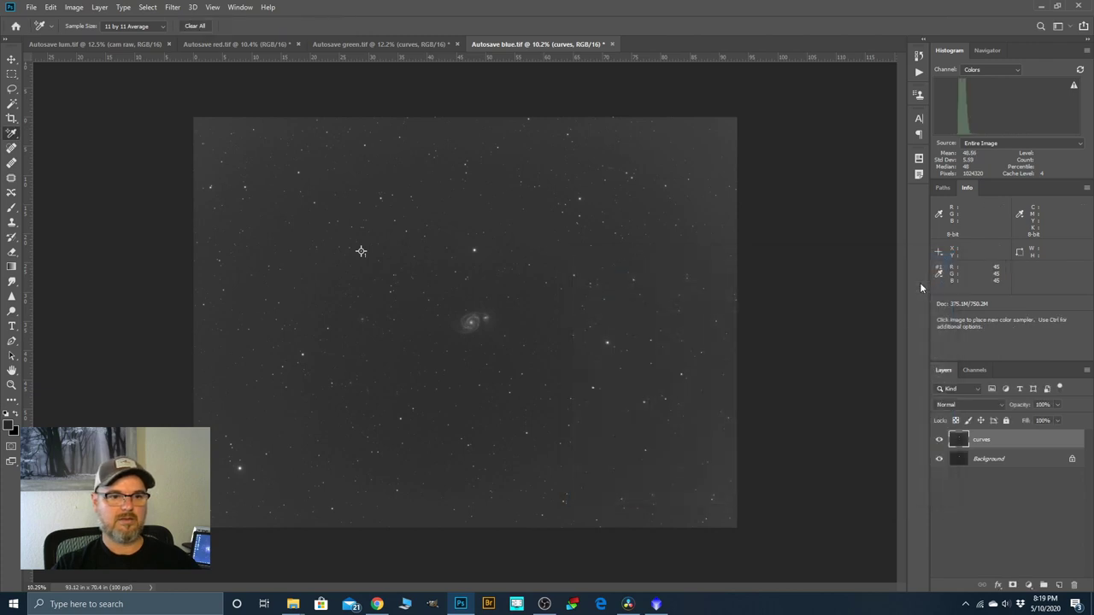
pyautogui.scroll(2, 454, 315)
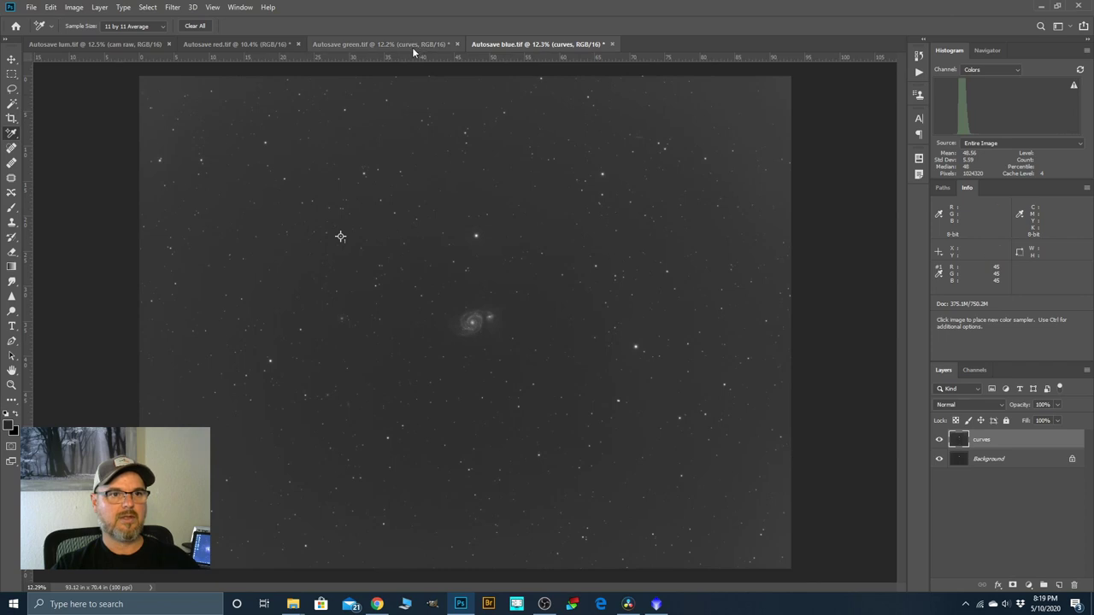
pyautogui.click(99, 7)
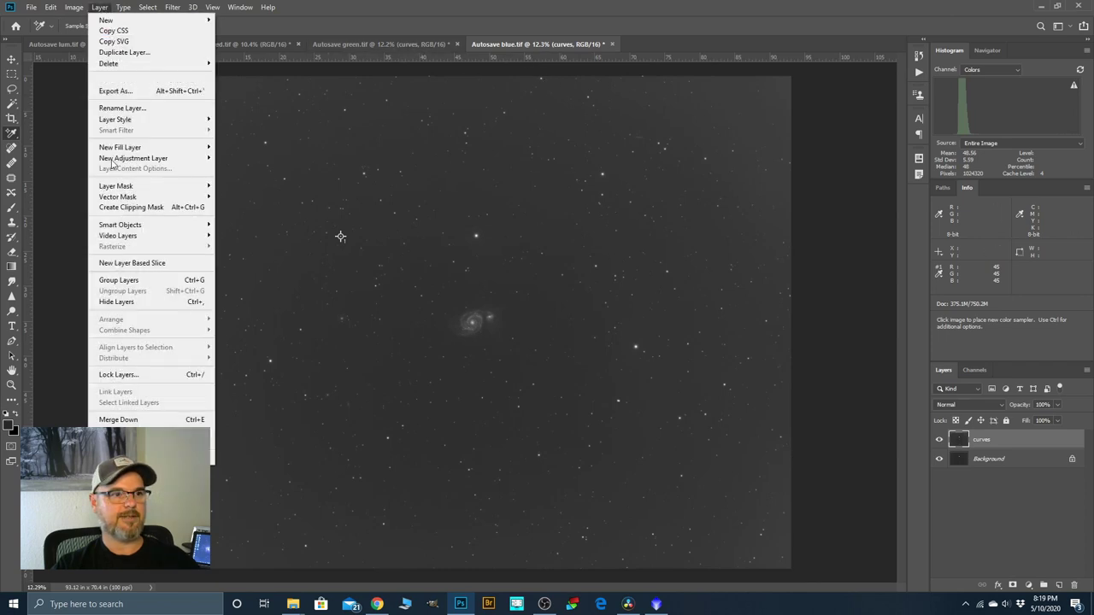
# Flatten the blue and green frames into single layers.
pyautogui.click(145, 441)
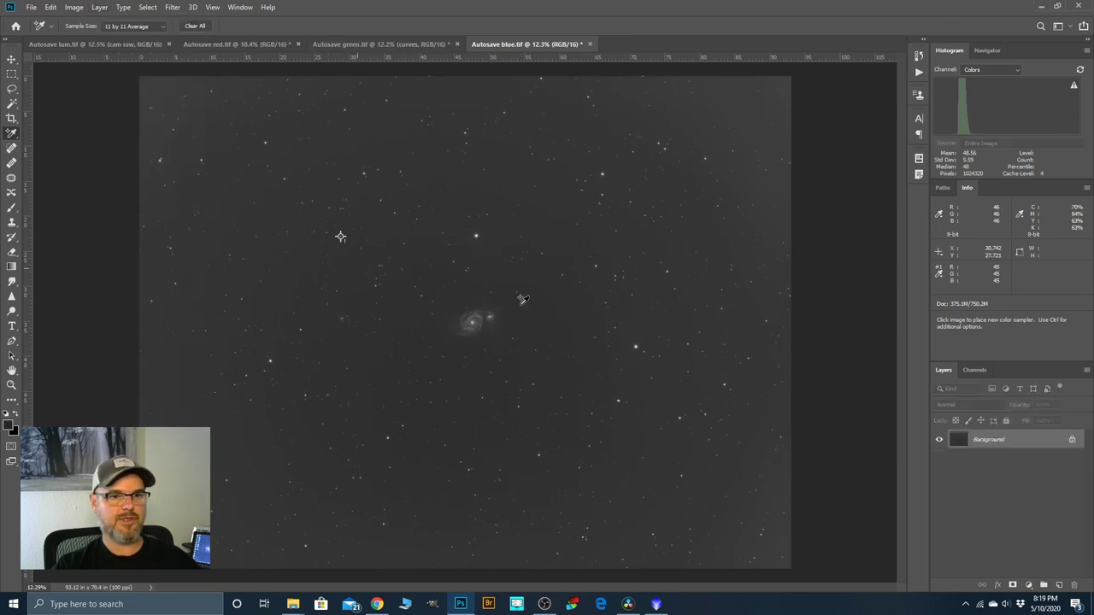
pyautogui.click(353, 44)
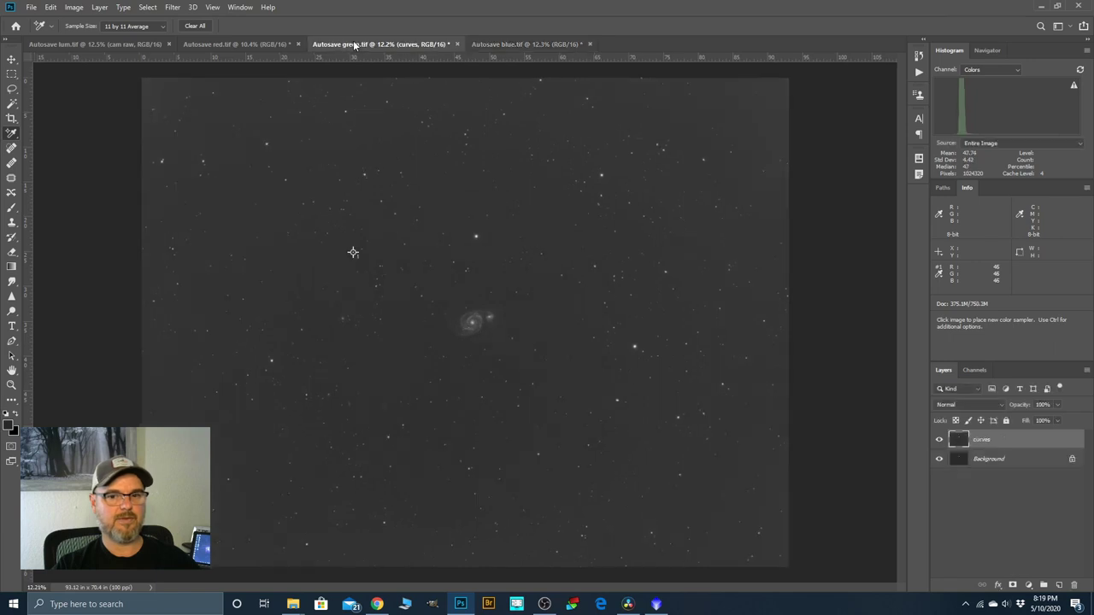
pyautogui.click(99, 6)
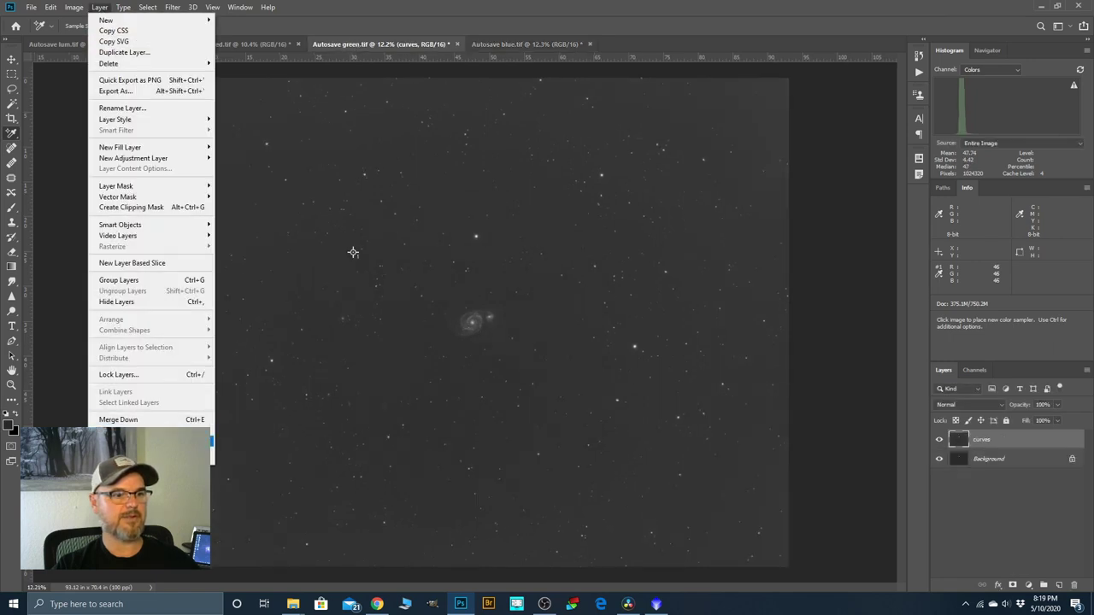
pyautogui.click(145, 441)
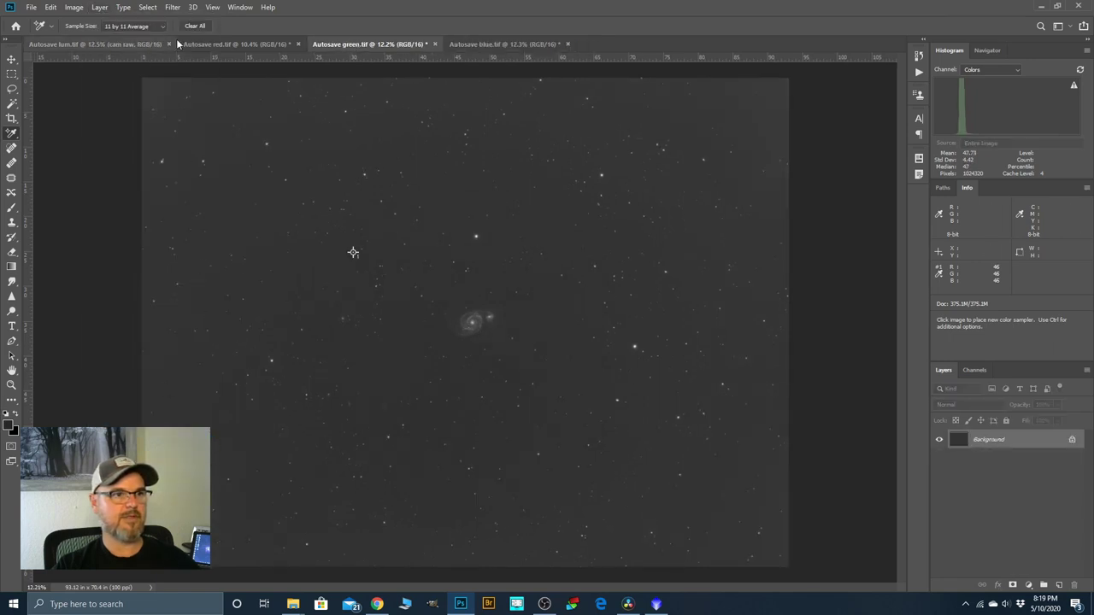
# Select all of the red frame and start a new clipboard-sized 9312 × 7040 document.
pyautogui.click(209, 42)
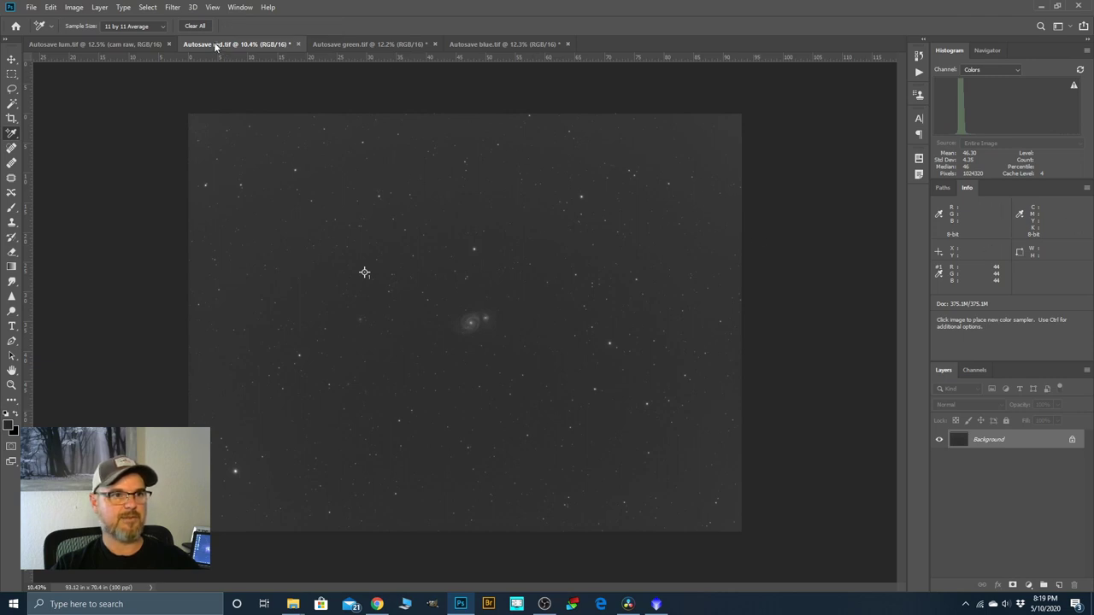
pyautogui.hotkey('ctrl', 'a')
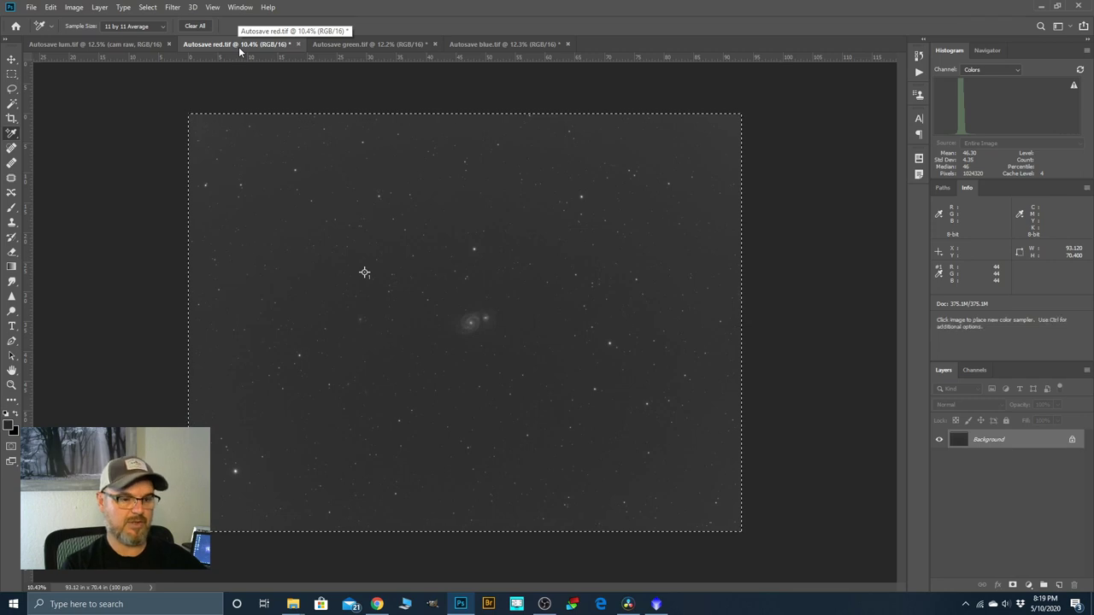
pyautogui.hotkey('ctrl', 'n')
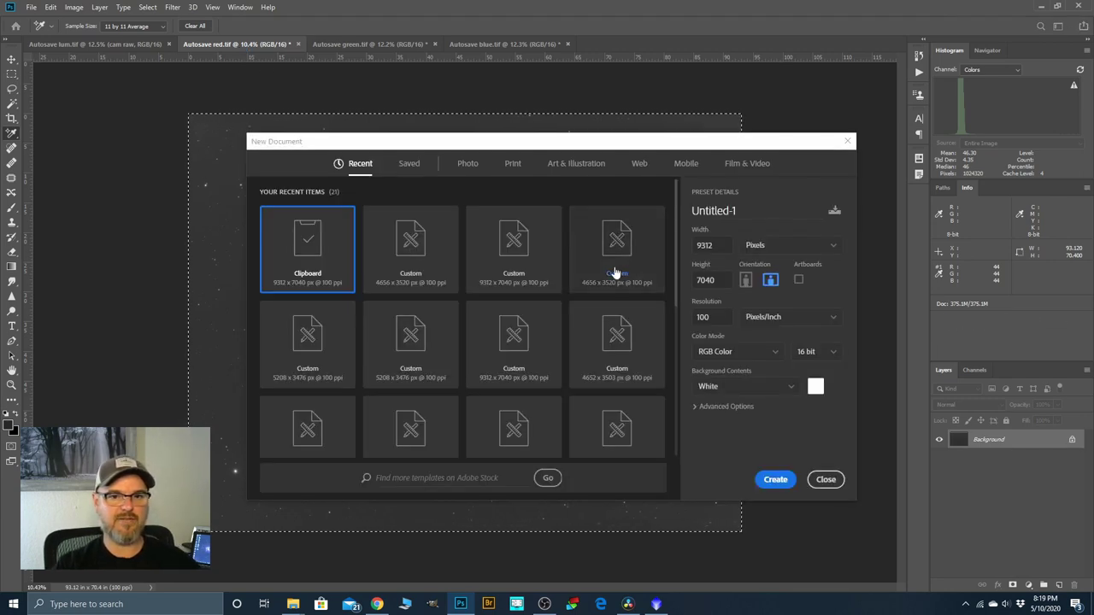
# Name the new 9312 × 7040, 16-bit RGB document 'M51 LRGB' and create it.
pyautogui.click(736, 210)
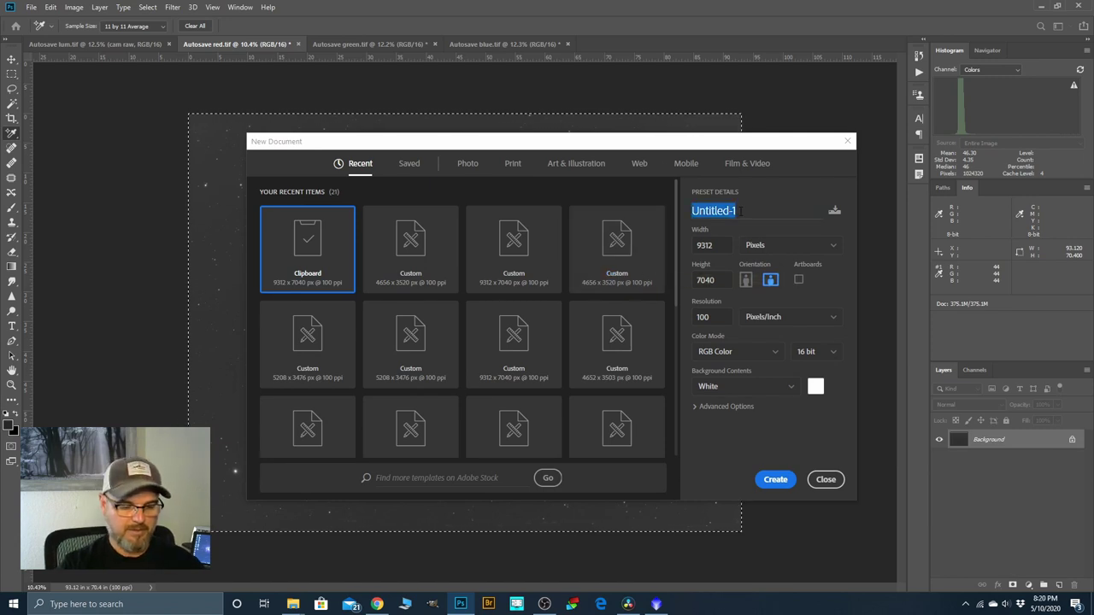
pyautogui.write('M51')
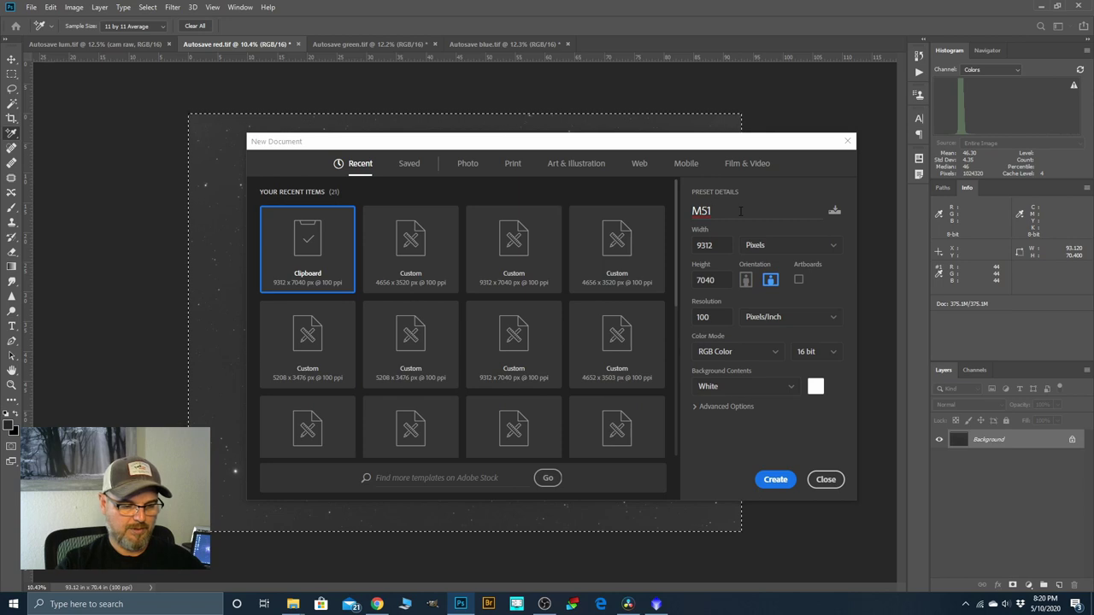
pyautogui.write(' LRGB')
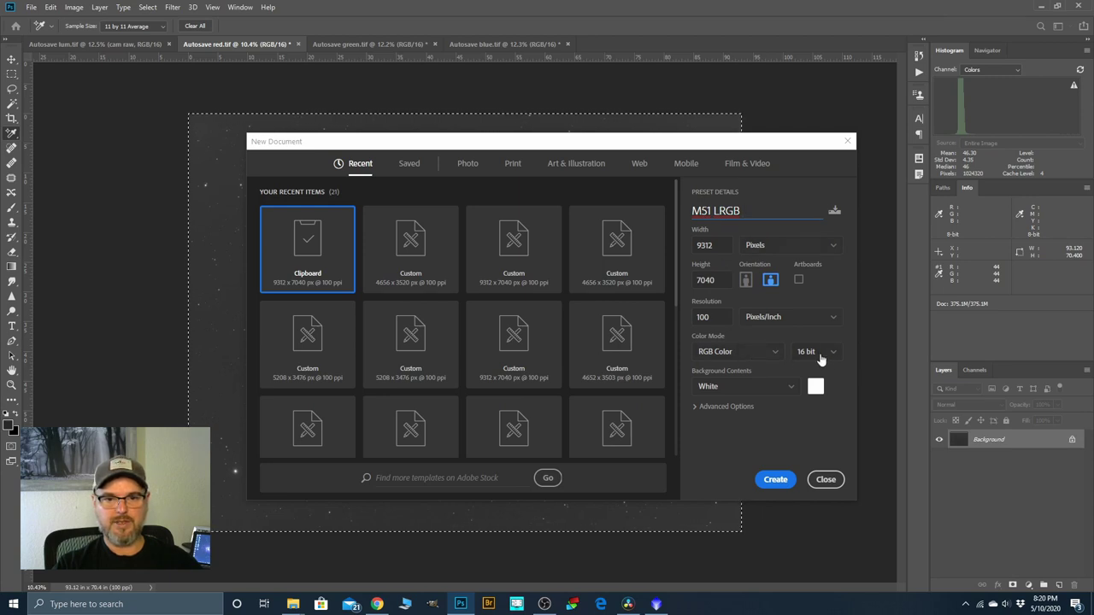
pyautogui.click(773, 479)
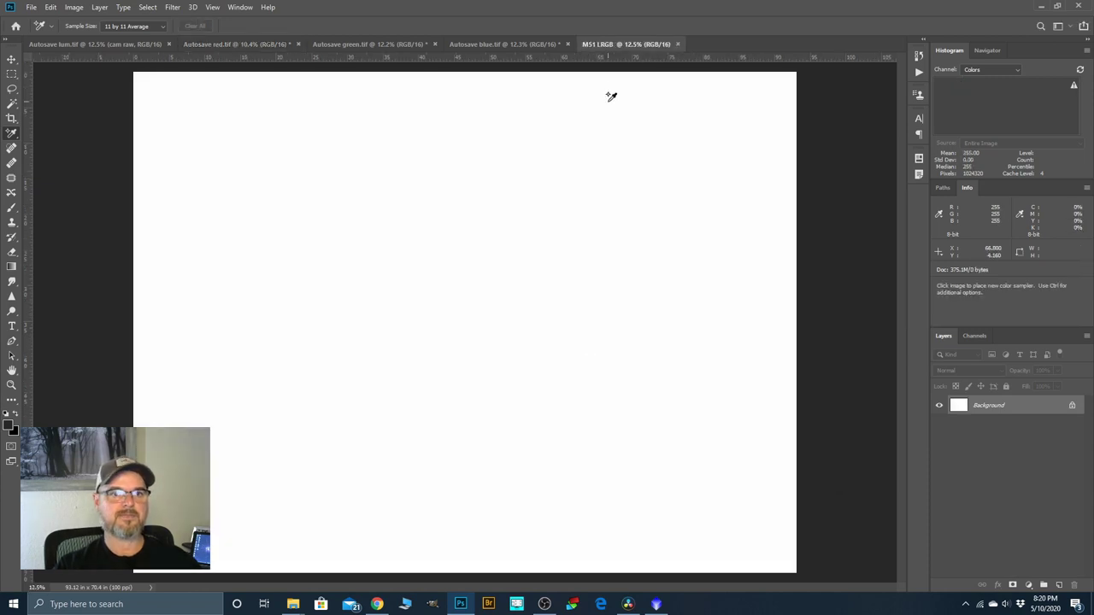
# Paste the red frame into M51 LRGB's Red channel.
pyautogui.click(974, 336)
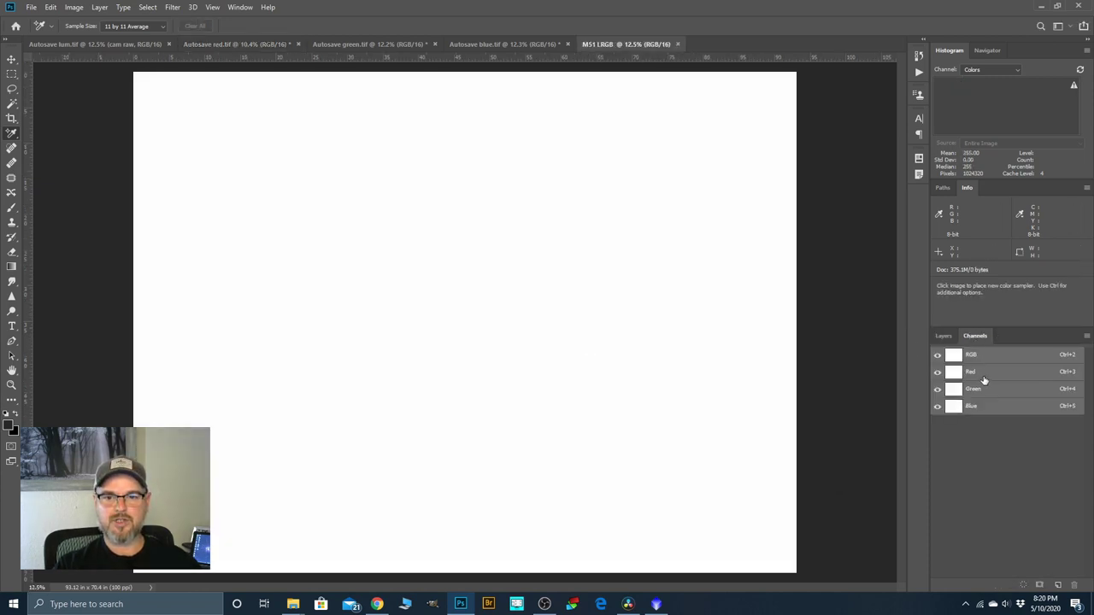
pyautogui.click(957, 374)
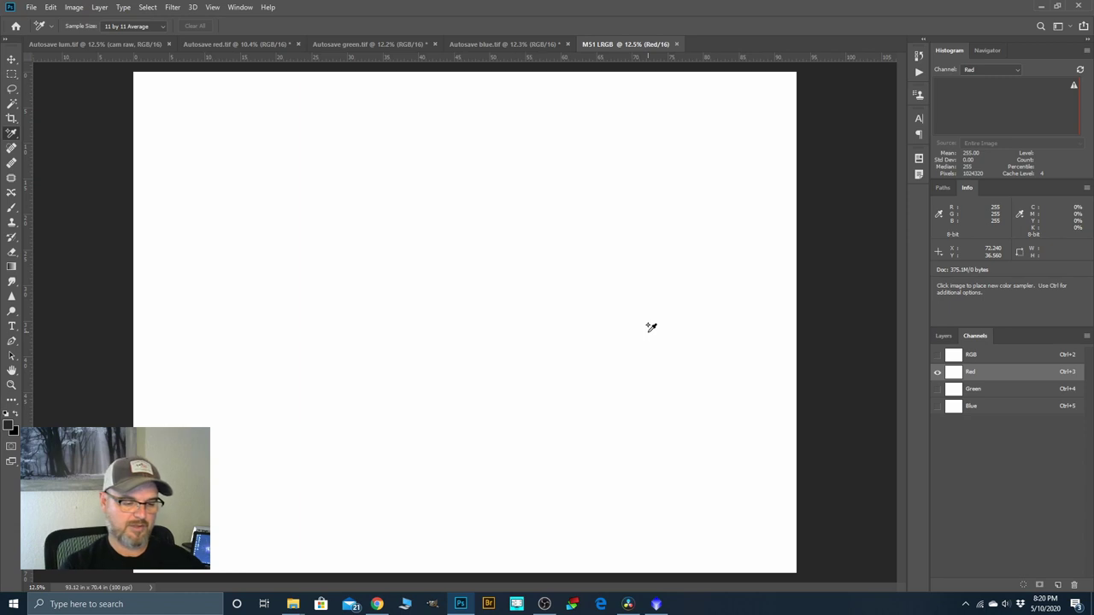
pyautogui.hotkey('ctrl', 'v')
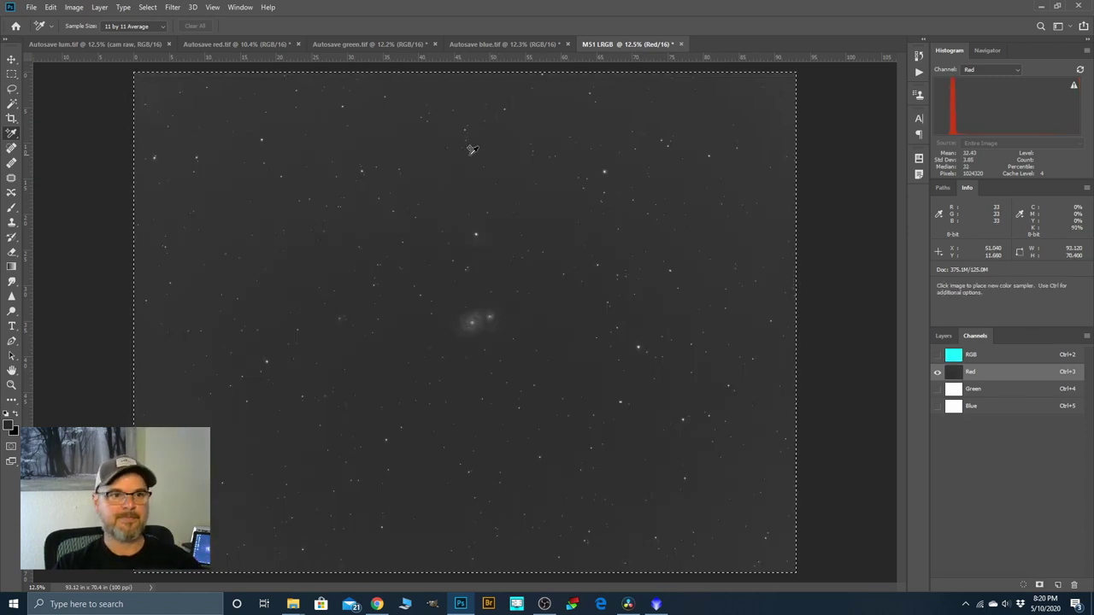
# Select the whole green frame and paste it into the Green channel.
pyautogui.click(340, 44)
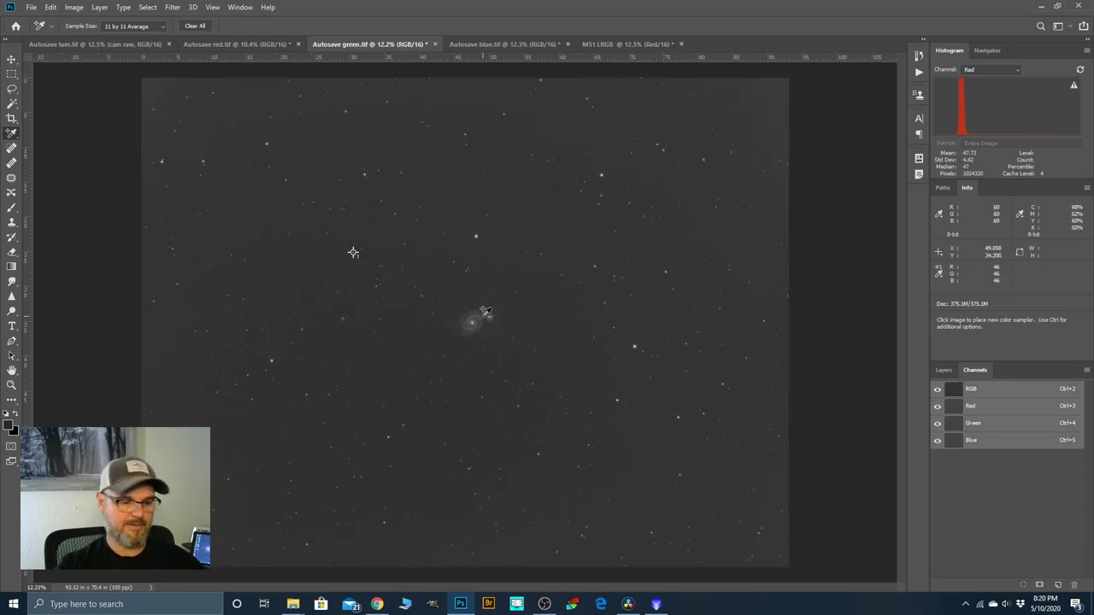
pyautogui.hotkey('ctrl', 'a')
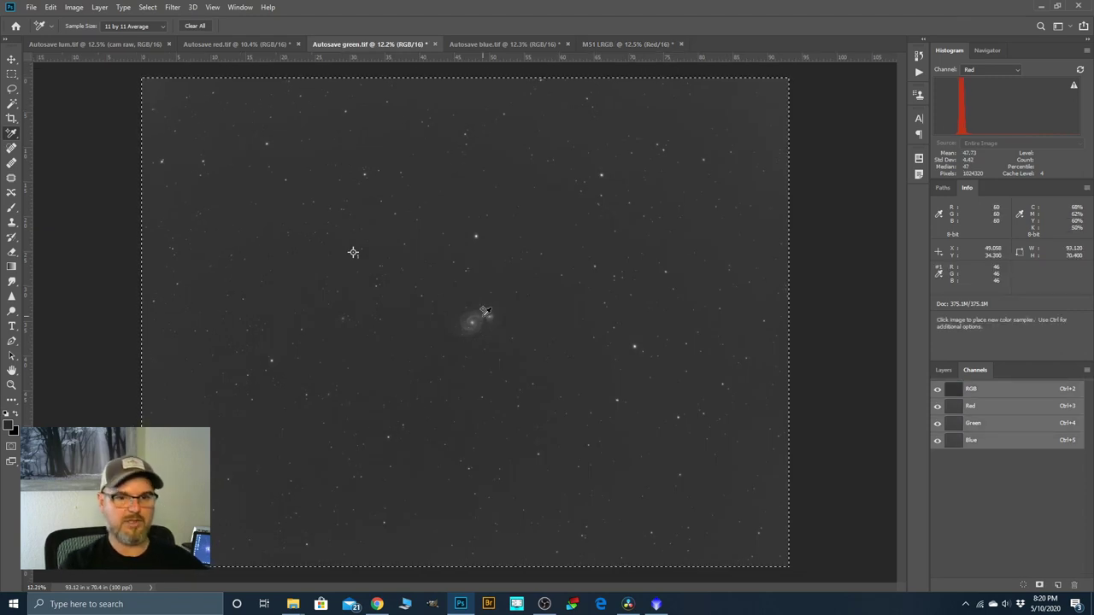
pyautogui.click(600, 45)
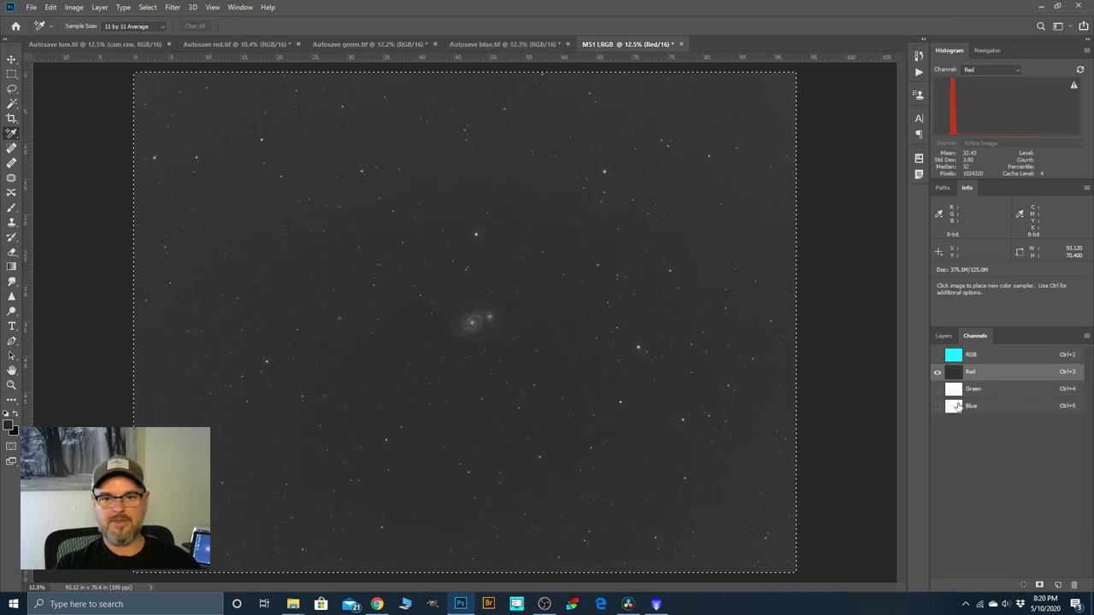
pyautogui.click(955, 391)
pyautogui.hotkey('ctrl', 'v')
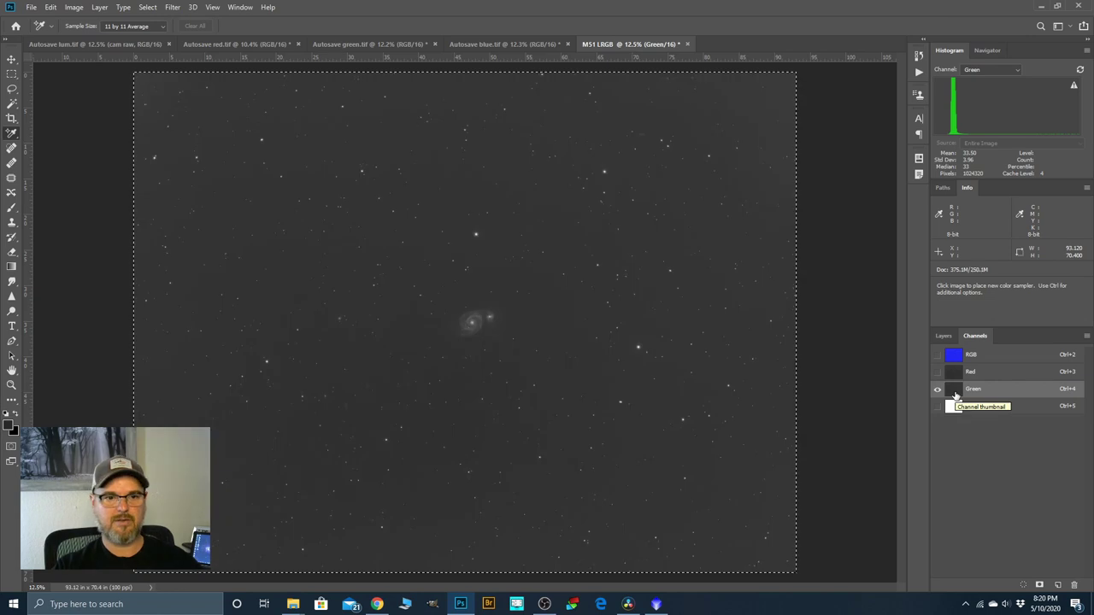
# Toggle the Red channel on and off to compare the yellow-green blend, then bring up the blue frame.
pyautogui.click(937, 372)
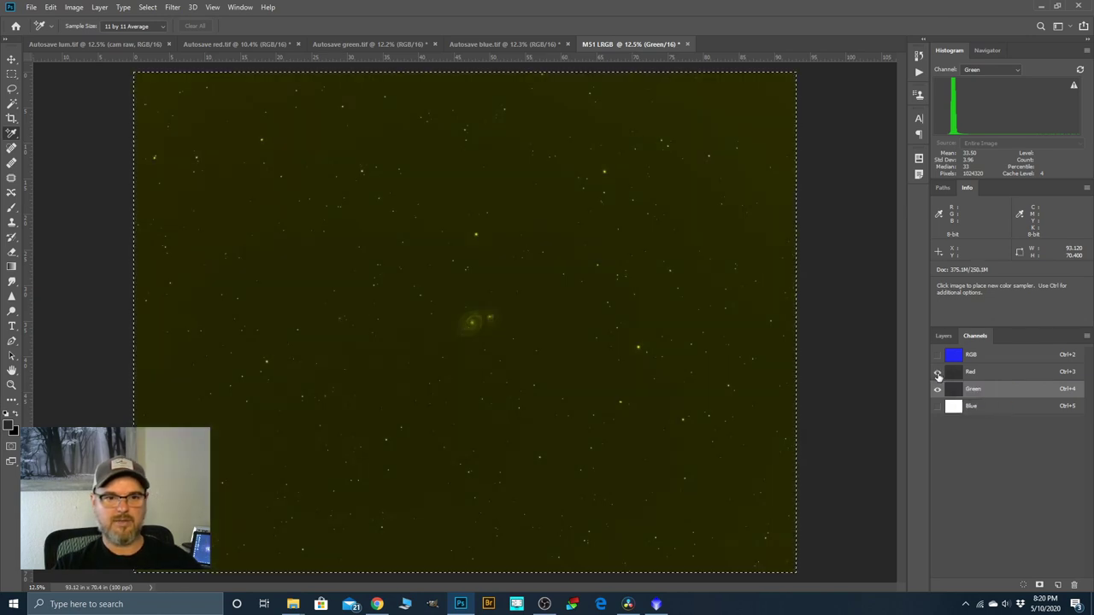
pyautogui.scroll(5, 476, 308)
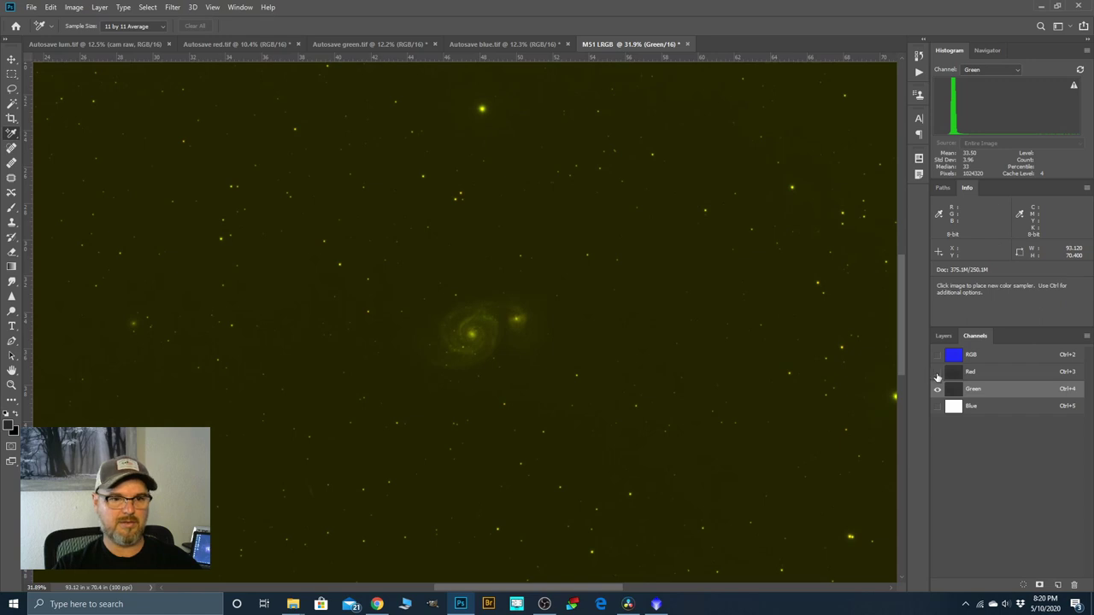
pyautogui.click(937, 376)
pyautogui.click(937, 376)
pyautogui.click(937, 376)
pyautogui.click(937, 376)
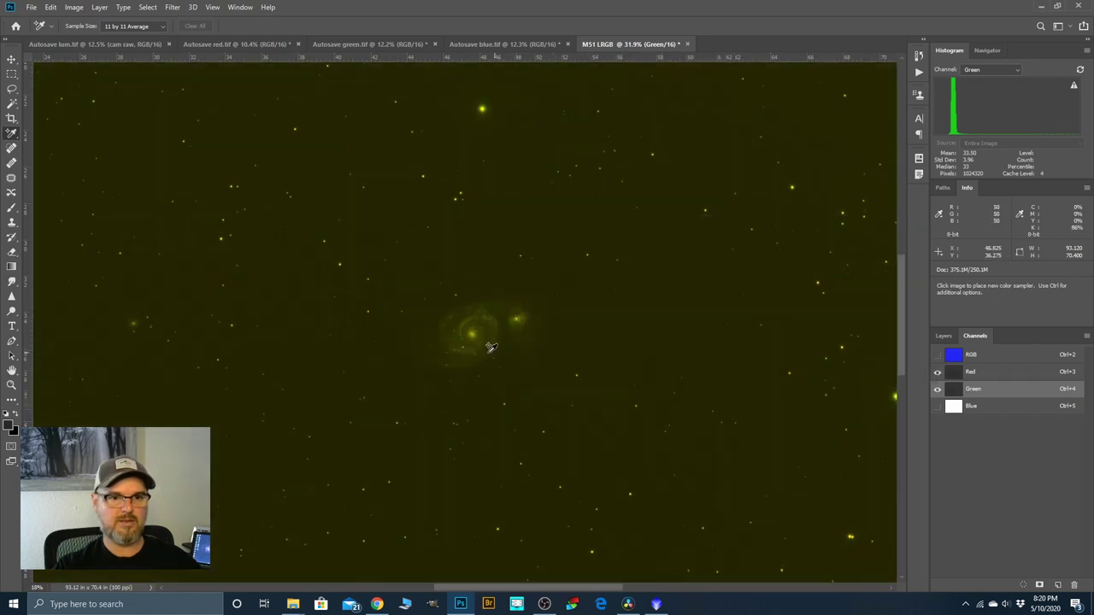
pyautogui.scroll(-5, 491, 348)
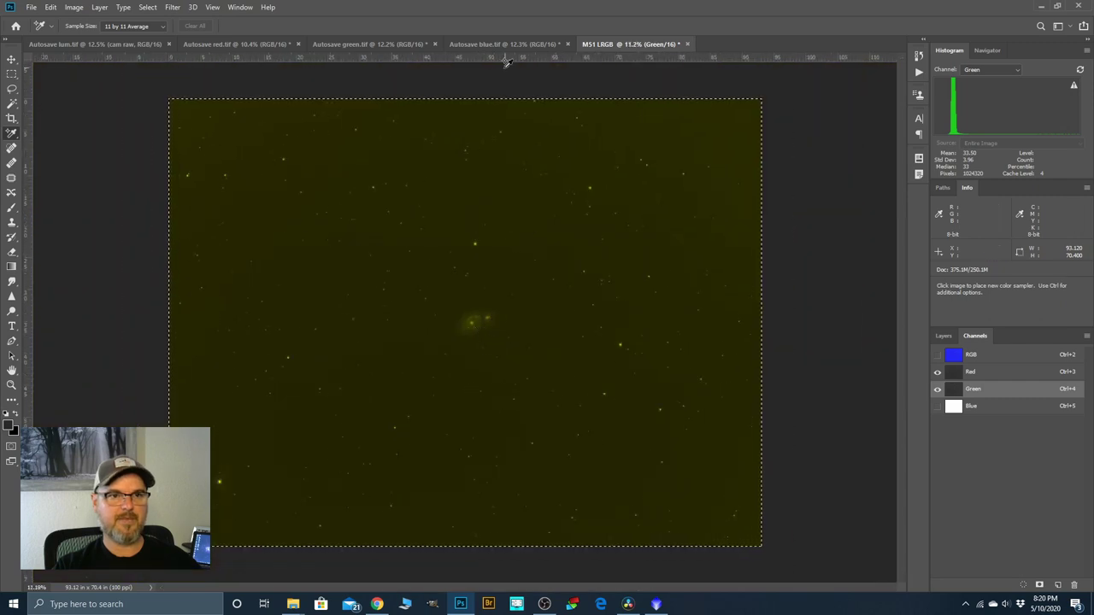
pyautogui.click(473, 45)
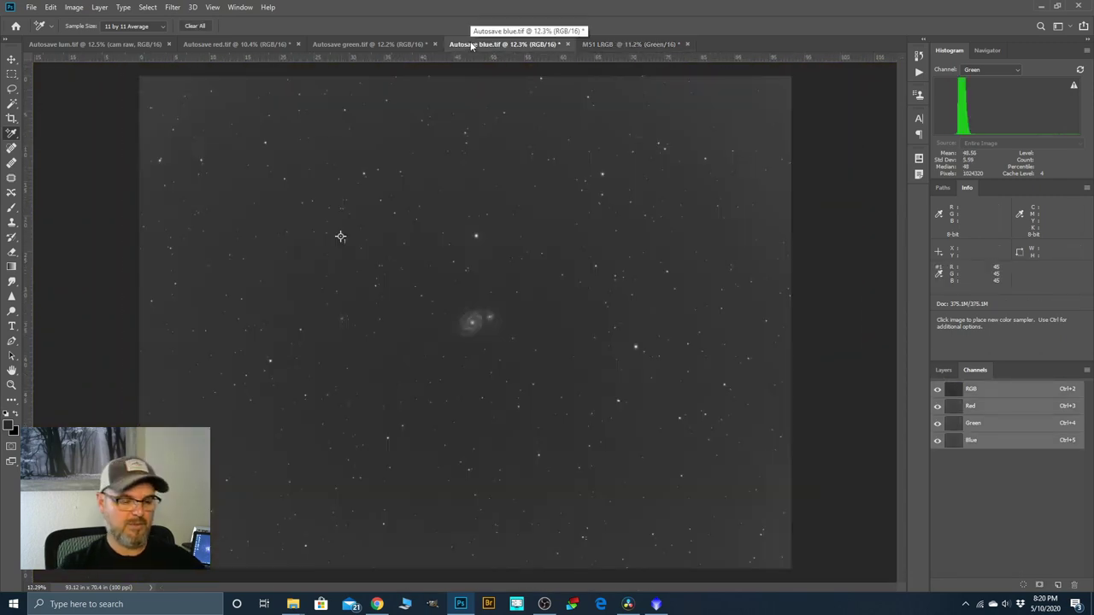
# Paste the whole blue frame into M51 LRGB's Blue channel.
pyautogui.hotkey('ctrl', 'a')
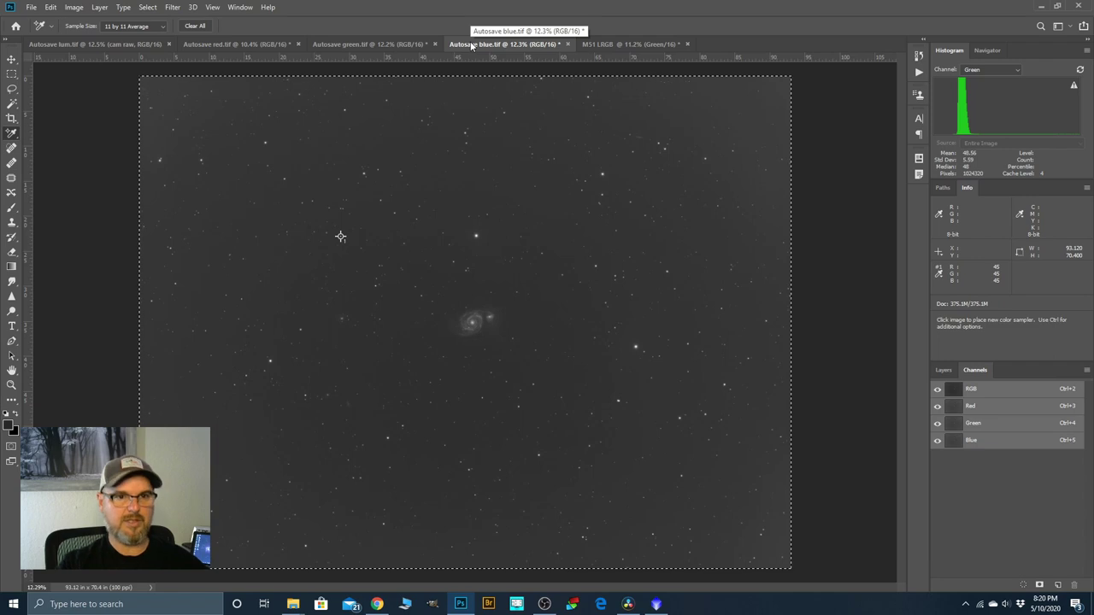
pyautogui.click(616, 46)
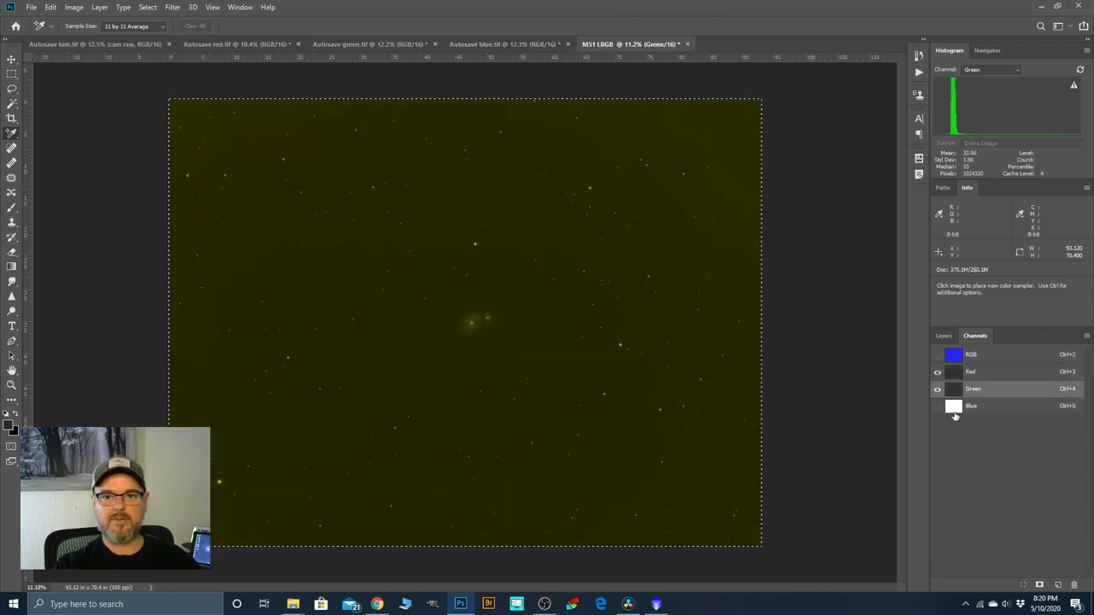
pyautogui.click(954, 409)
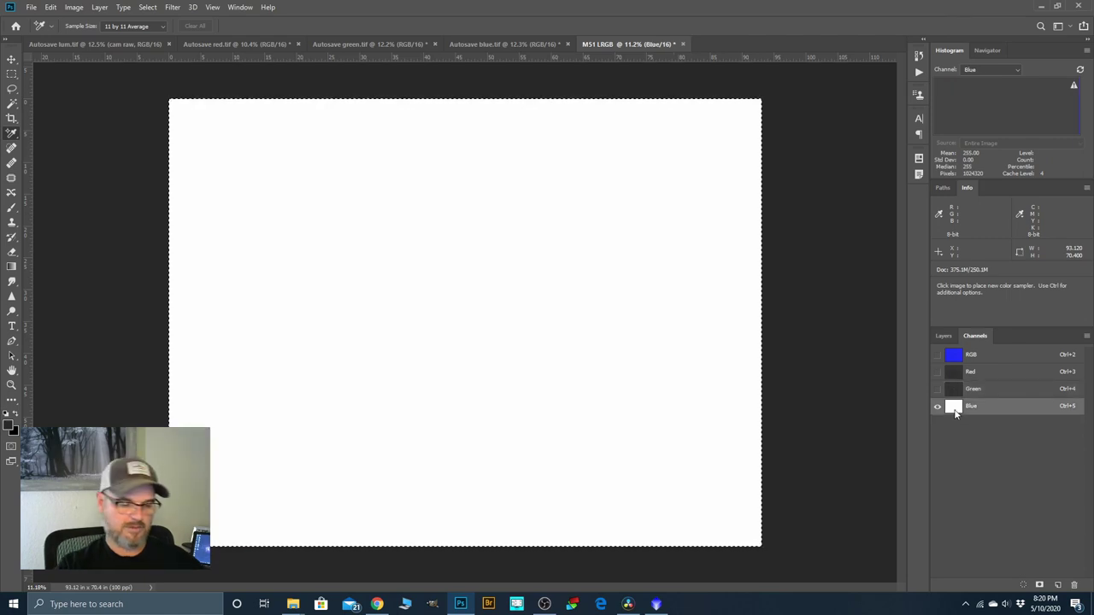
pyautogui.hotkey('ctrl', 'v')
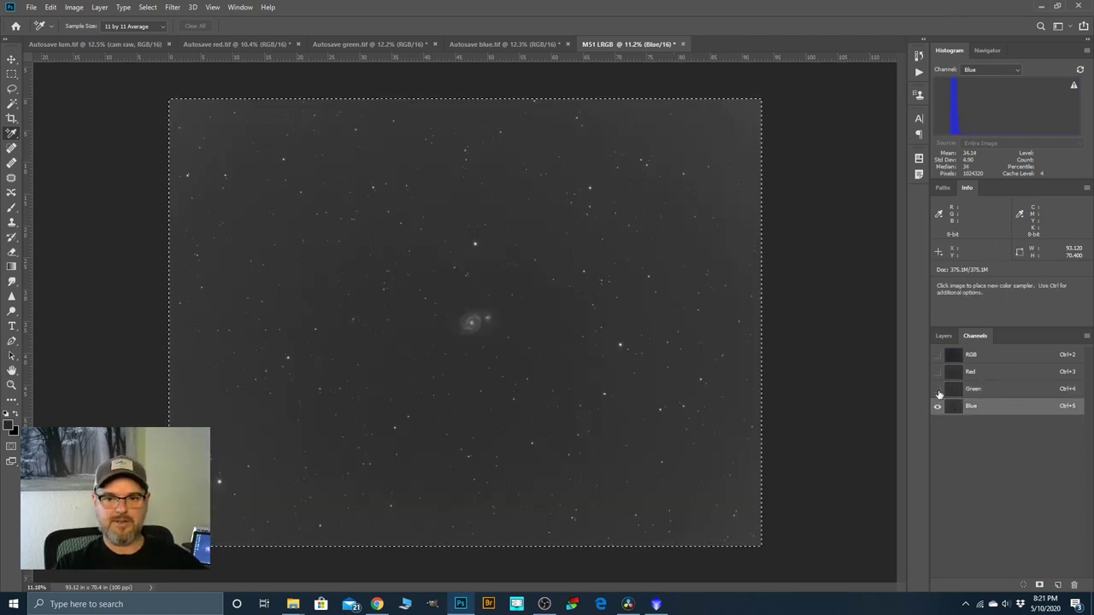
# Preview Green and Blue together as a teal blend, then return to the RGB composite.
pyautogui.click(937, 390)
pyautogui.click(937, 390)
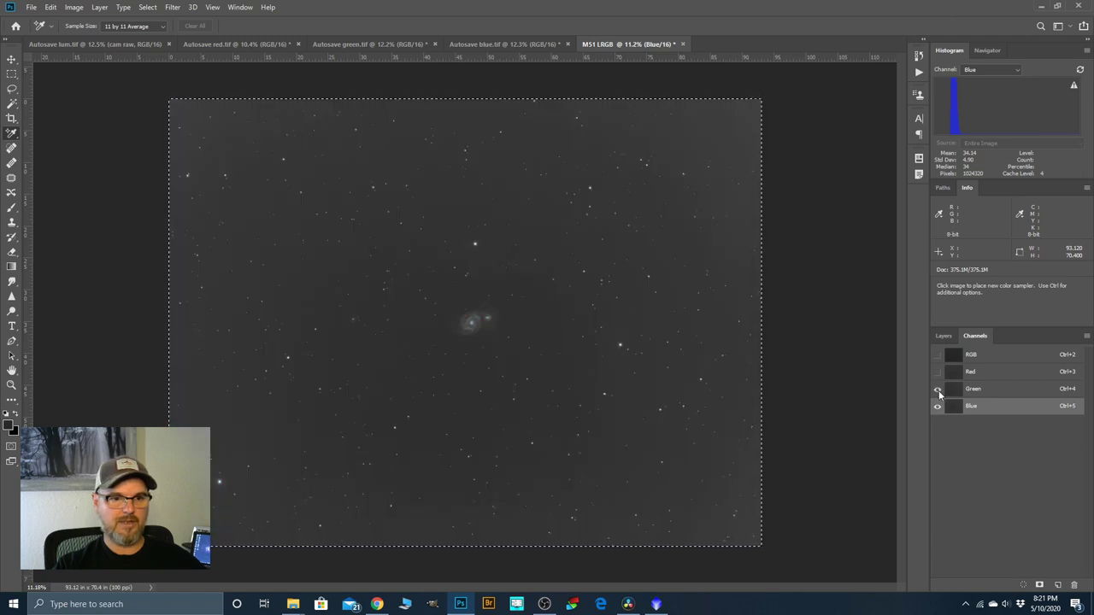
pyautogui.click(937, 390)
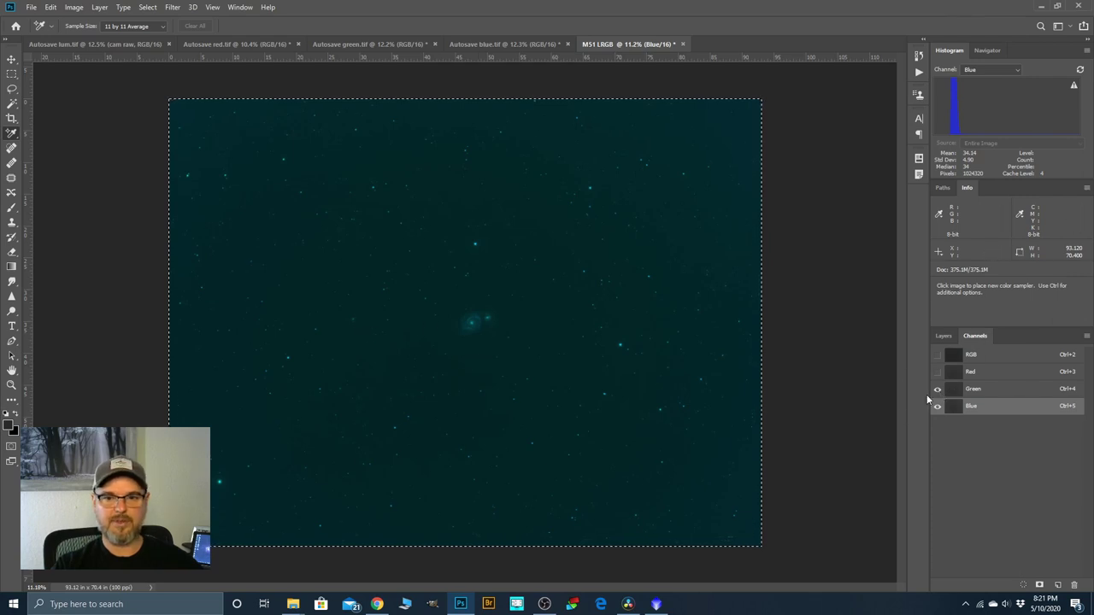
pyautogui.click(974, 358)
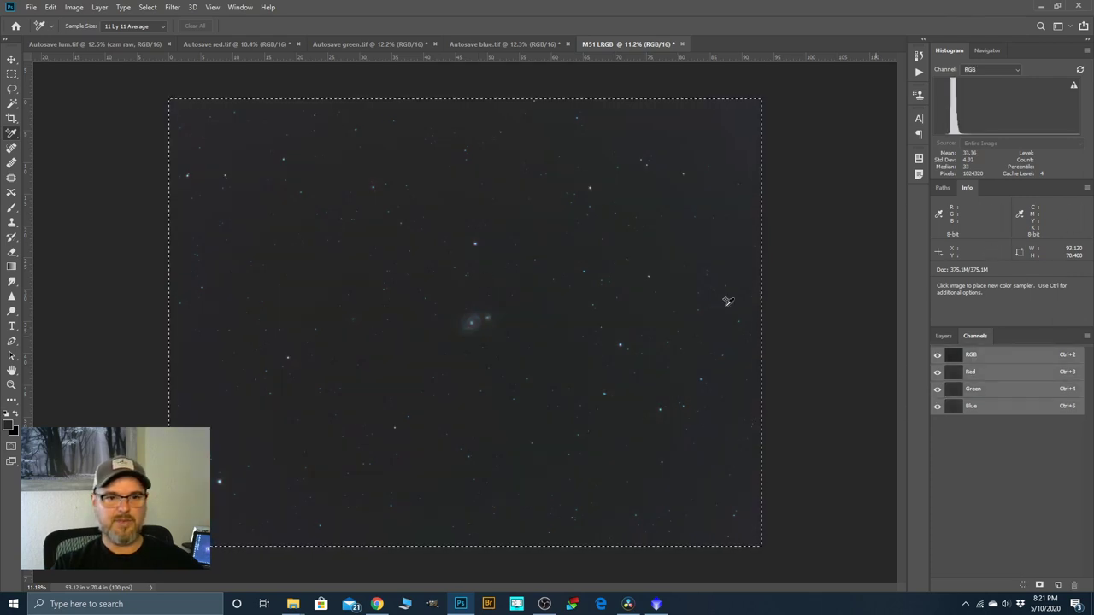
# Switch to the Layers panel and deselect the whole-image selection.
pyautogui.click(949, 336)
pyautogui.scroll(3, 481, 321)
pyautogui.scroll(4, 481, 321)
pyautogui.scroll(-5, 485, 316)
pyautogui.scroll(-3, 483, 306)
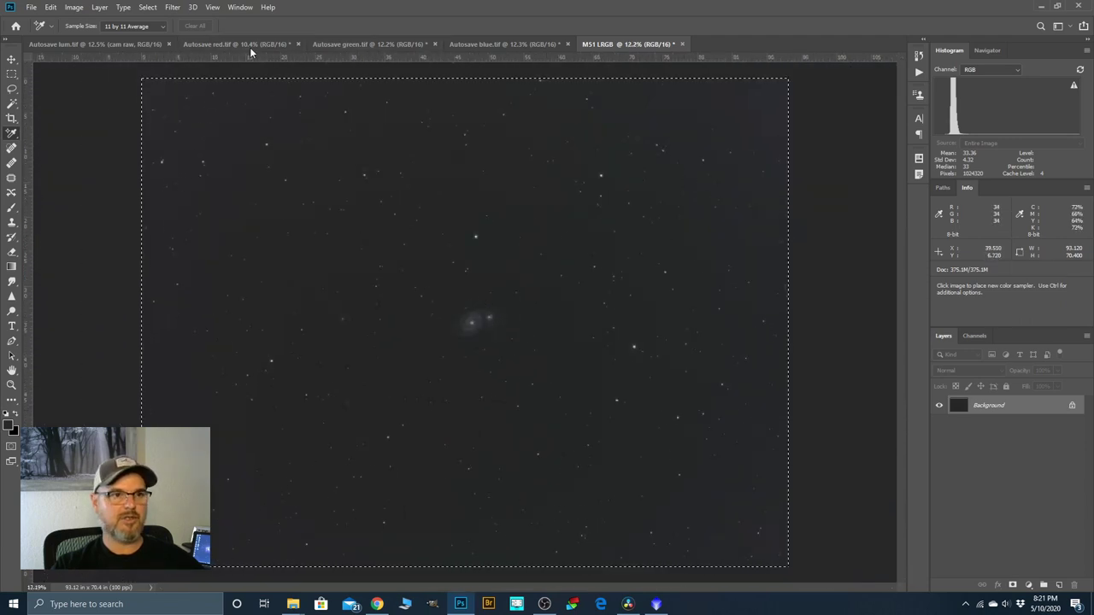
pyautogui.click(154, 7)
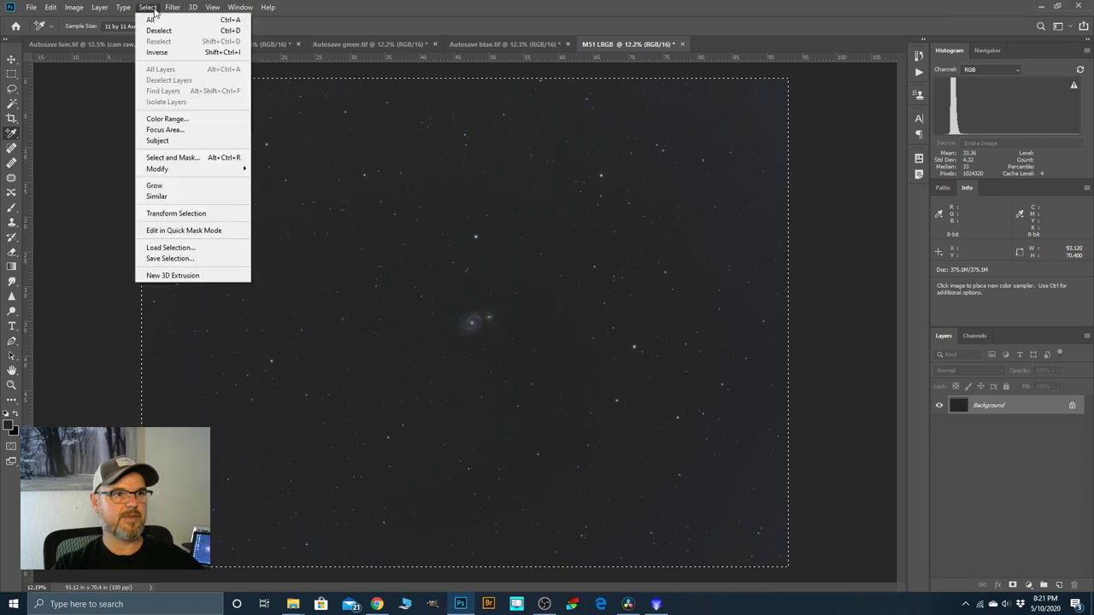
pyautogui.click(158, 30)
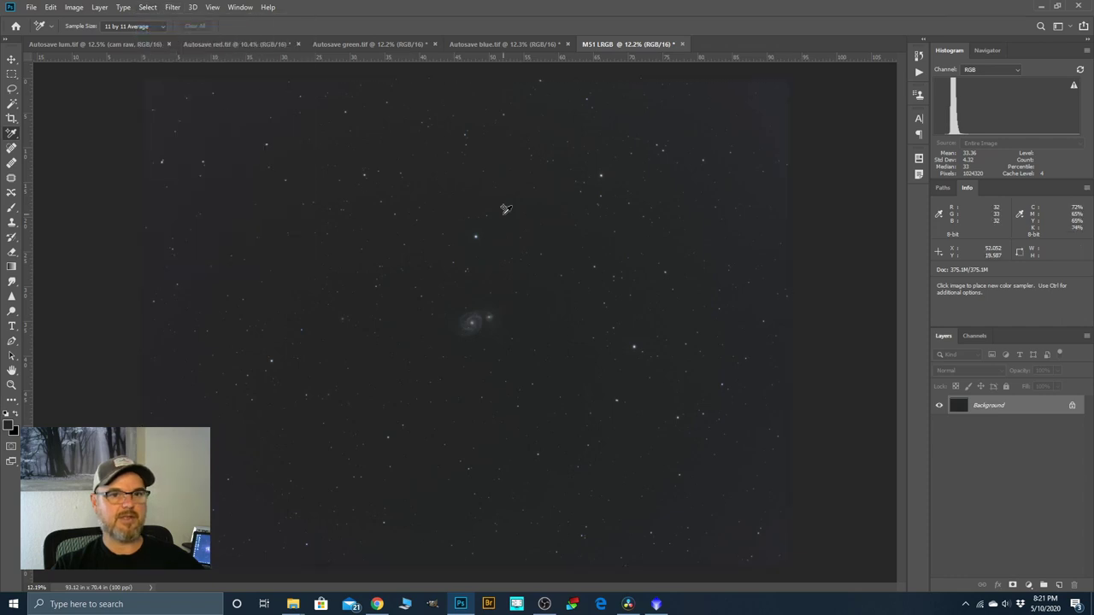
# Duplicate the Background layer as Background copy.
pyautogui.scroll(-1, 475, 323)
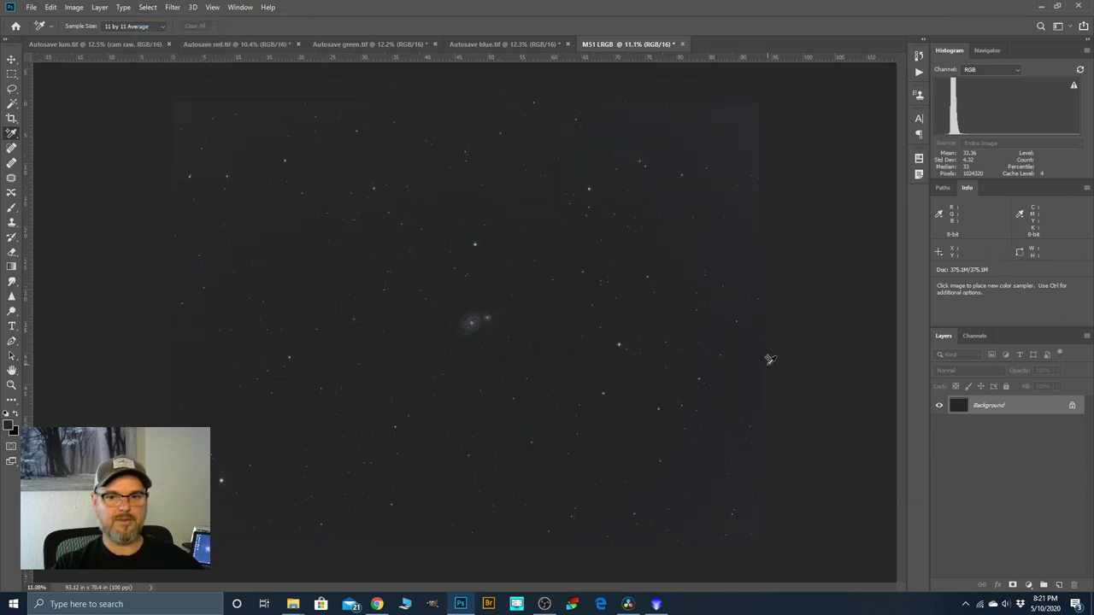
pyautogui.moveTo(986, 410); pyautogui.dragTo(1058, 585)
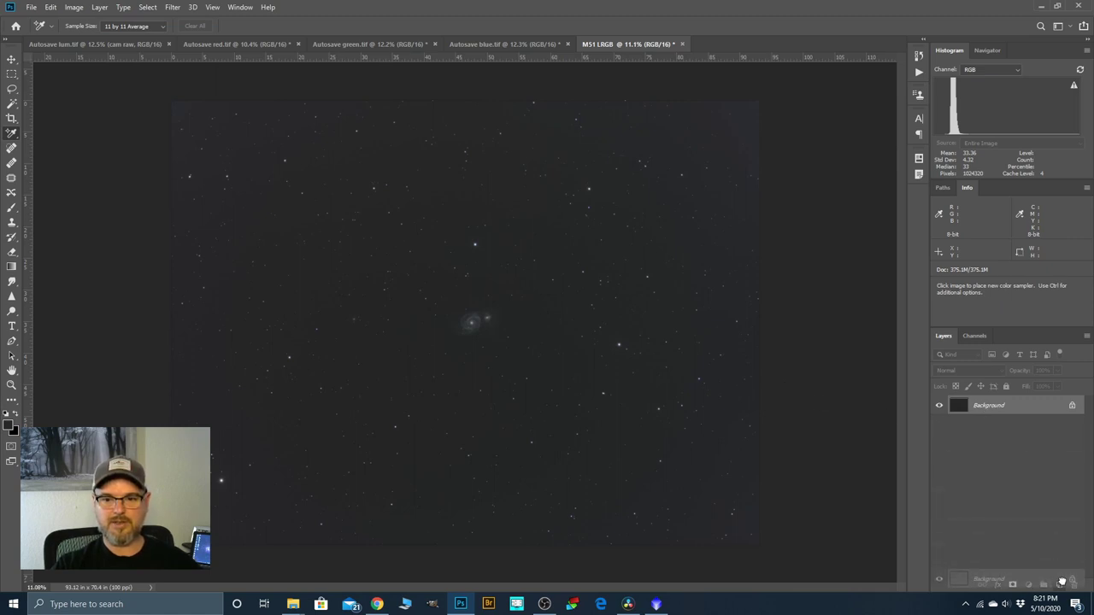
pyautogui.scroll(1, 472, 332)
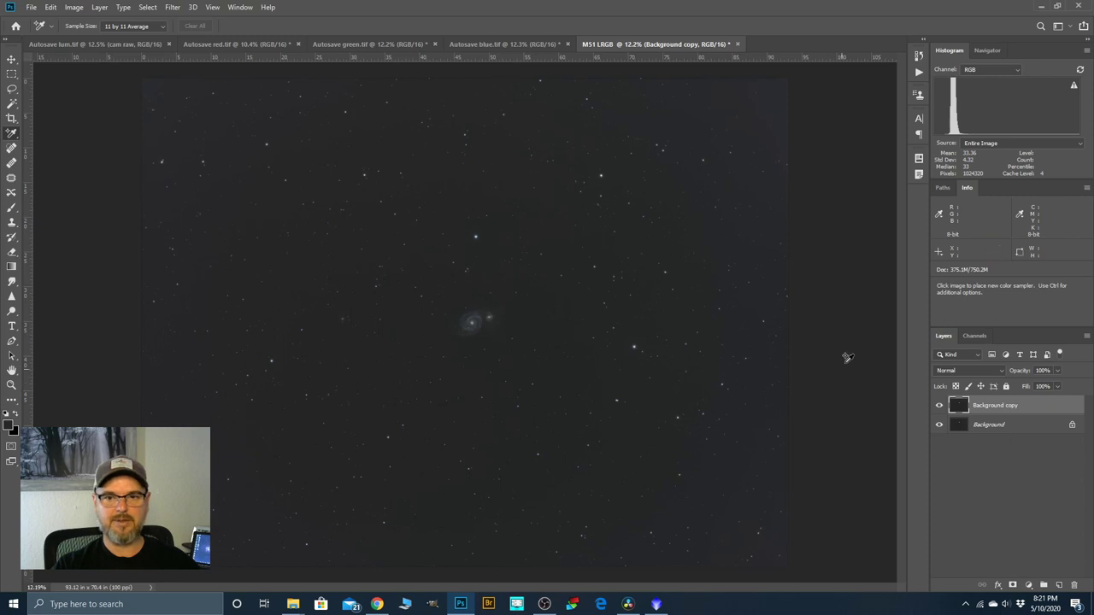
# Place a Color Sampler point on the dark sky background, reading 37/37/38.
pyautogui.rightClick(17, 139)
pyautogui.click(39, 144)
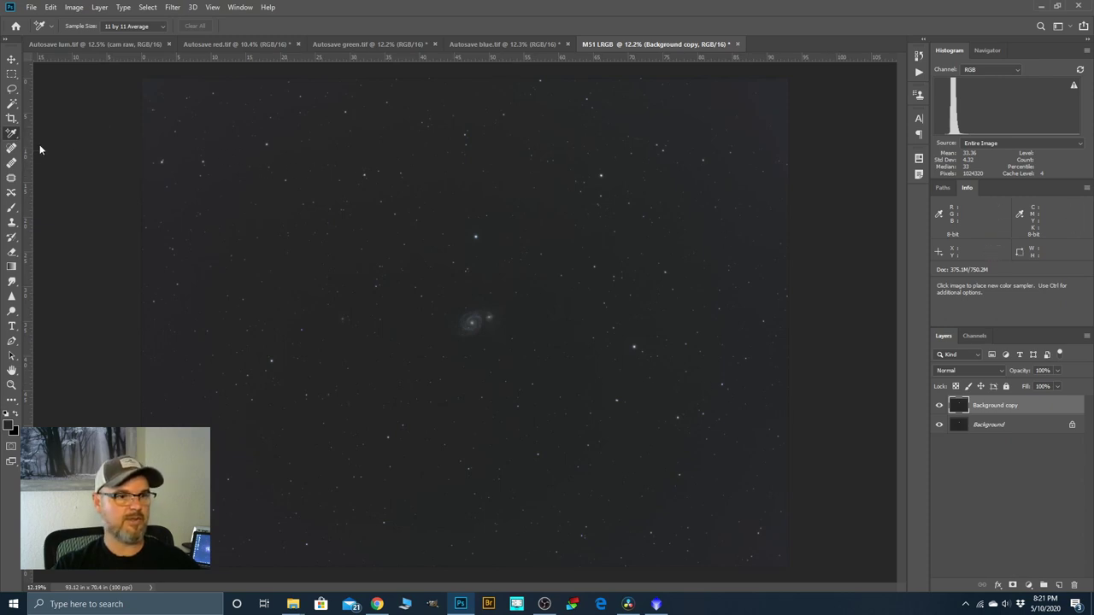
pyautogui.scroll(3, 323, 240)
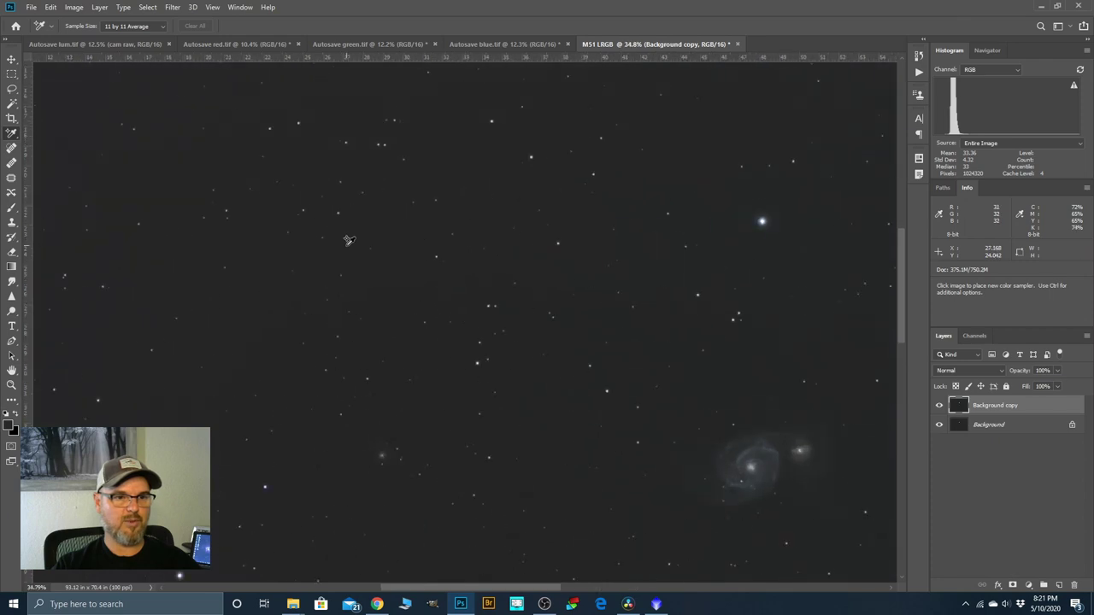
pyautogui.click(348, 240)
pyautogui.scroll(-3, 347, 241)
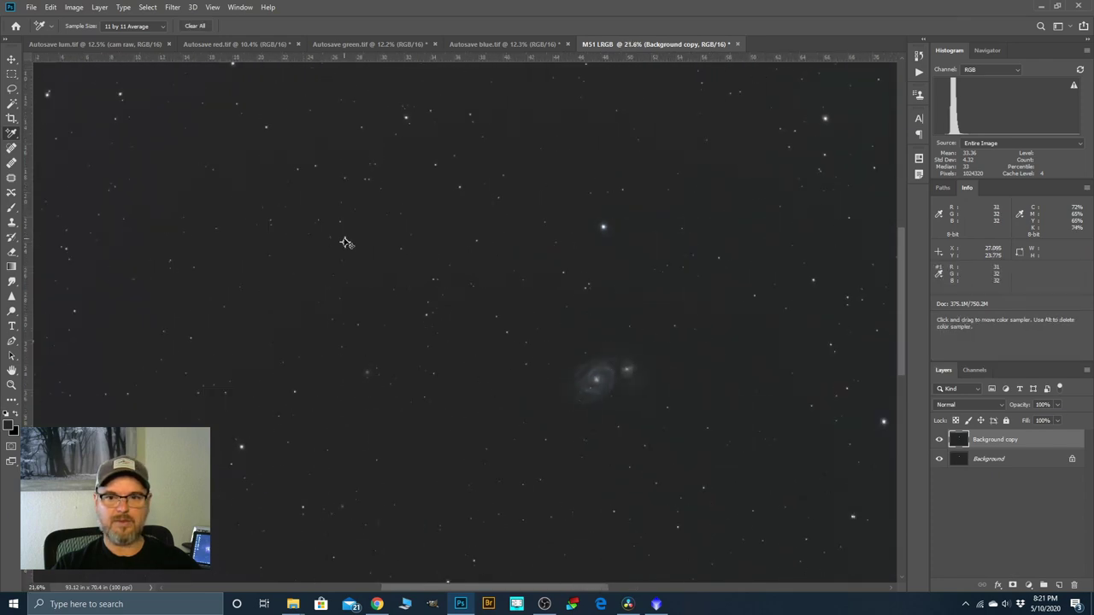
pyautogui.scroll(-2, 348, 241)
pyautogui.scroll(-2, 390, 253)
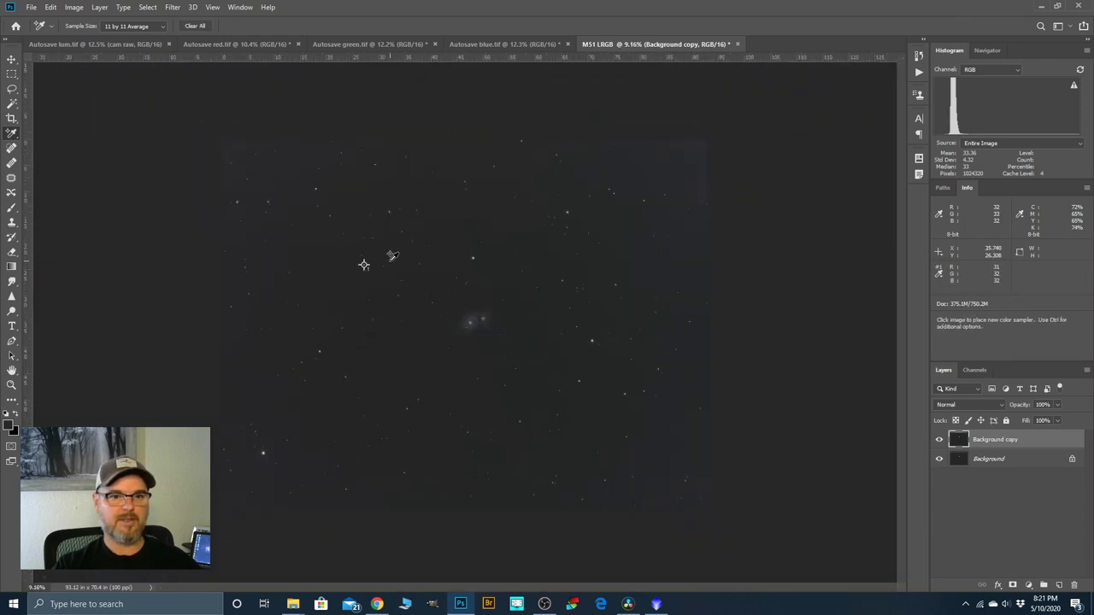
pyautogui.scroll(1, 408, 250)
# Brighten the duplicate layer with a Levels midtone of 1.09.
pyautogui.click(75, 8)
pyautogui.moveTo(94, 39)
pyautogui.click(198, 48)
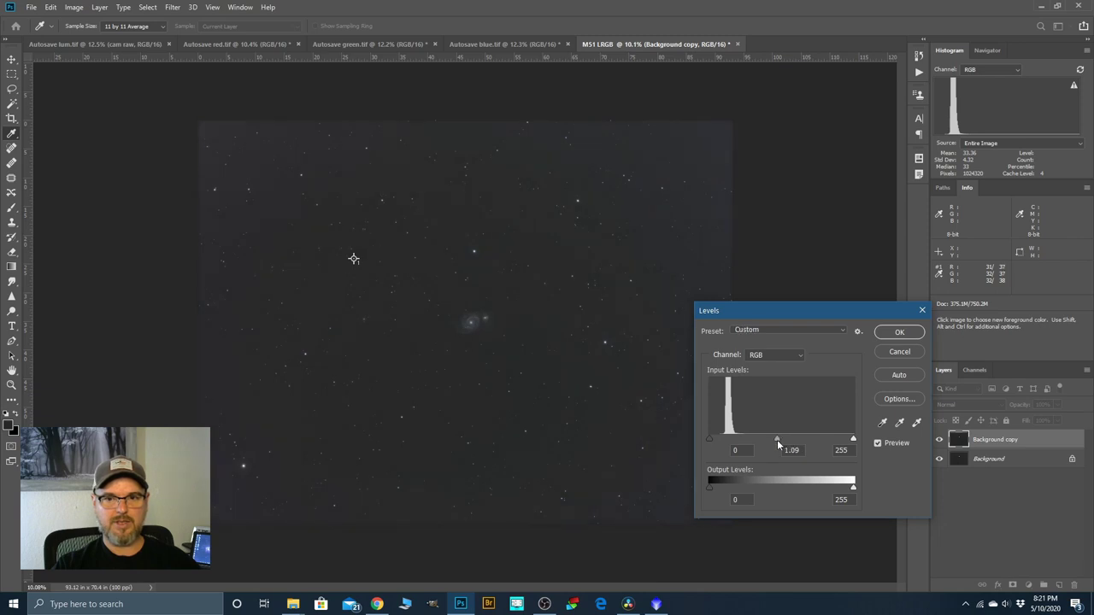
pyautogui.click(777, 440)
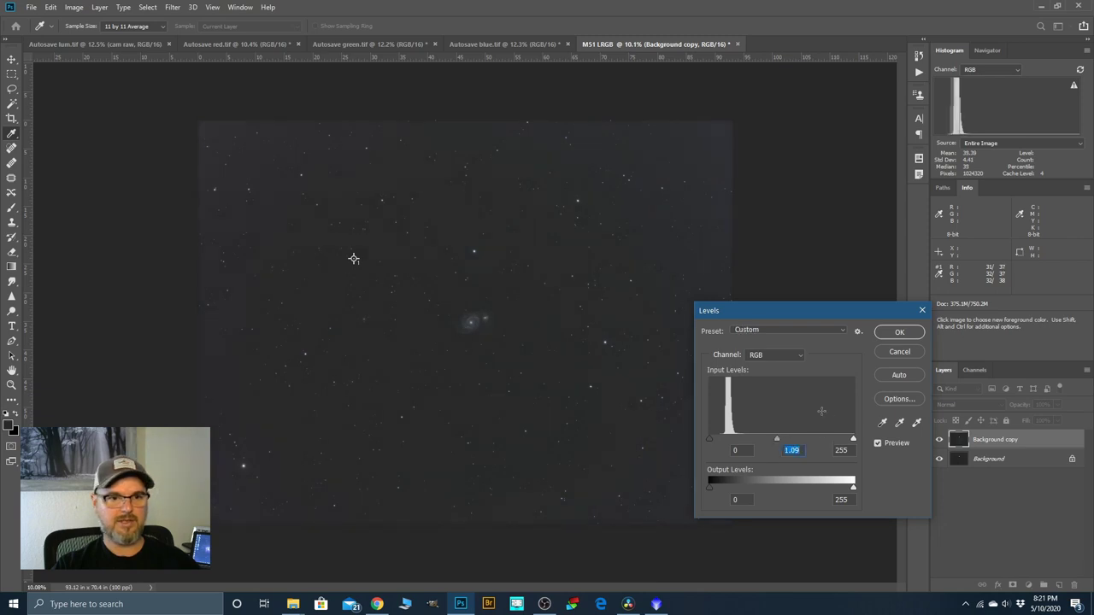
pyautogui.click(899, 333)
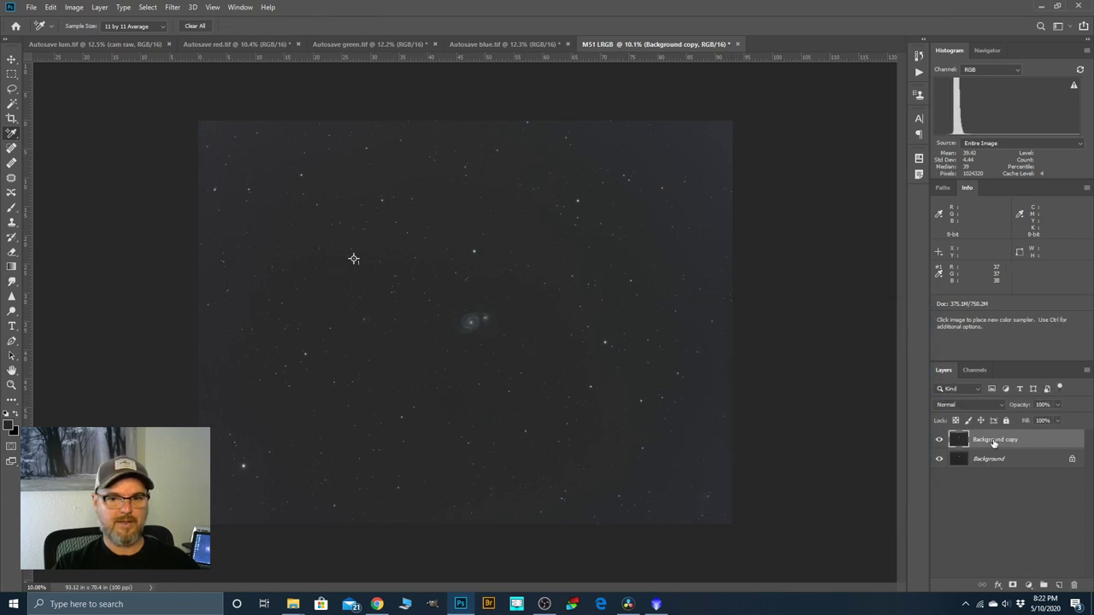
# Rename the Background copy layer to 'gradient'.
pyautogui.doubleClick(993, 440)
pyautogui.write('s')
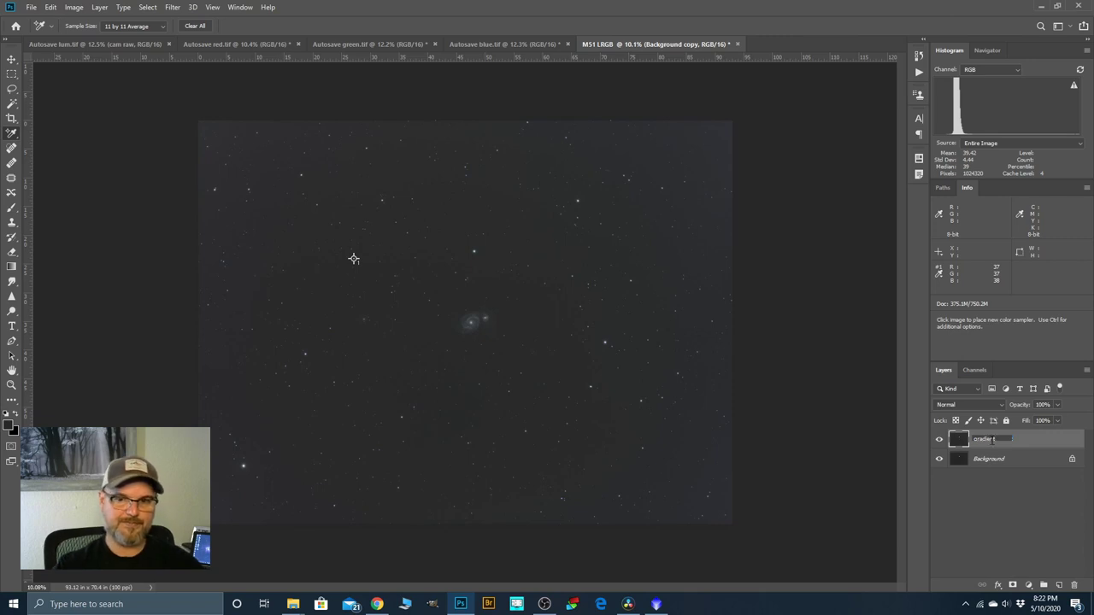
pyautogui.press('Return')
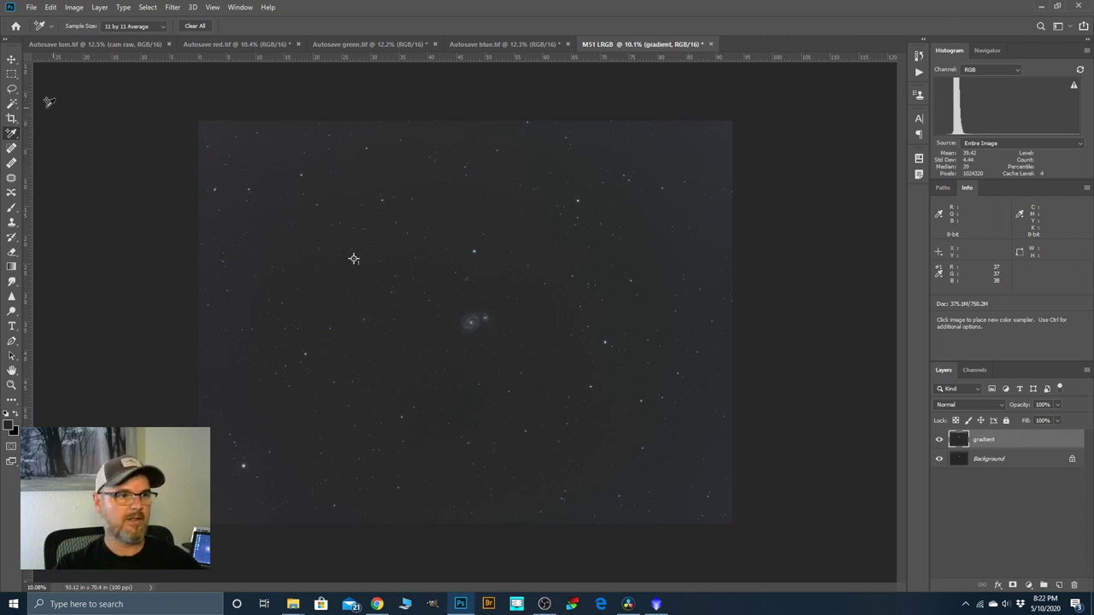
pyautogui.click(12, 89)
# Lasso loosely around the galaxy and invert the selection to exclude it.
pyautogui.click(51, 89)
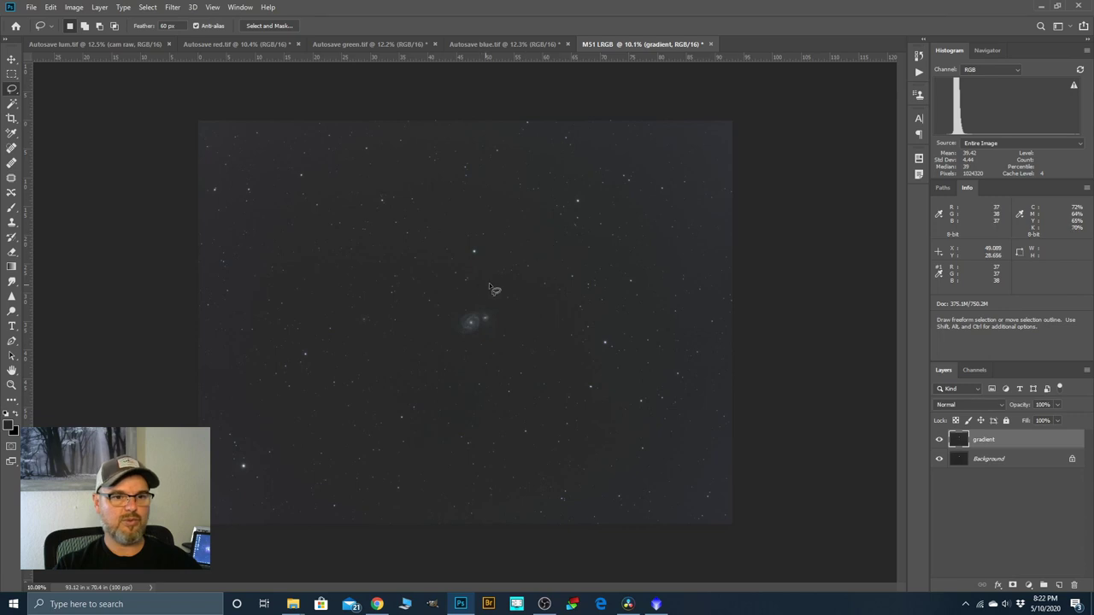
pyautogui.moveTo(496, 273)
pyautogui.mouseDown()
pyautogui.moveTo(416, 285)
pyautogui.moveTo(413, 349)
pyautogui.moveTo(459, 375)
pyautogui.moveTo(504, 373)
pyautogui.moveTo(531, 348)
pyautogui.moveTo(538, 315)
pyautogui.moveTo(500, 272)
pyautogui.mouseUp()
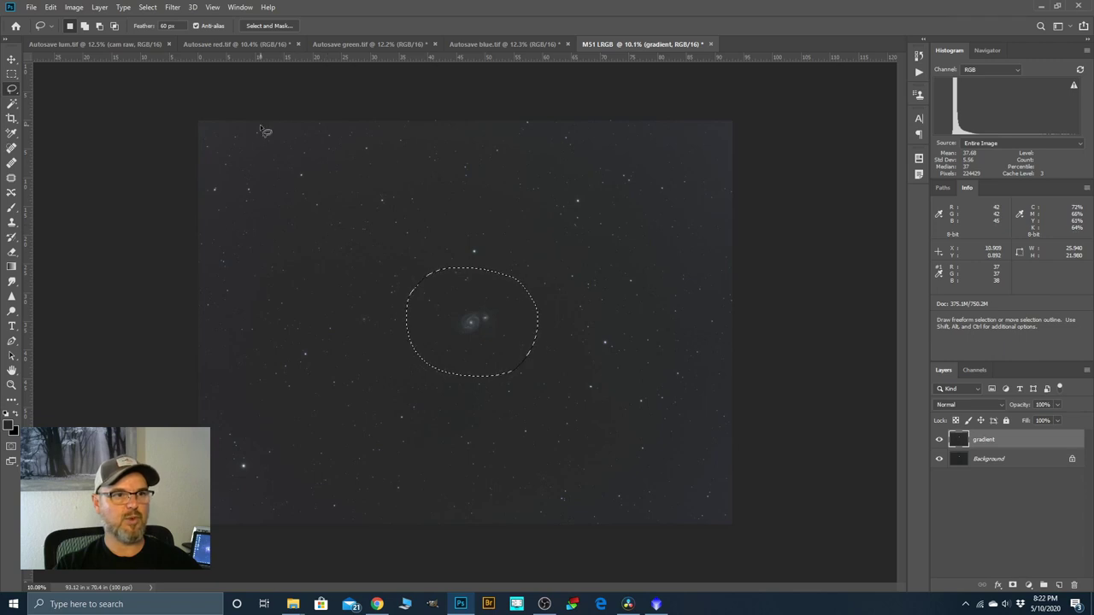
pyautogui.click(147, 7)
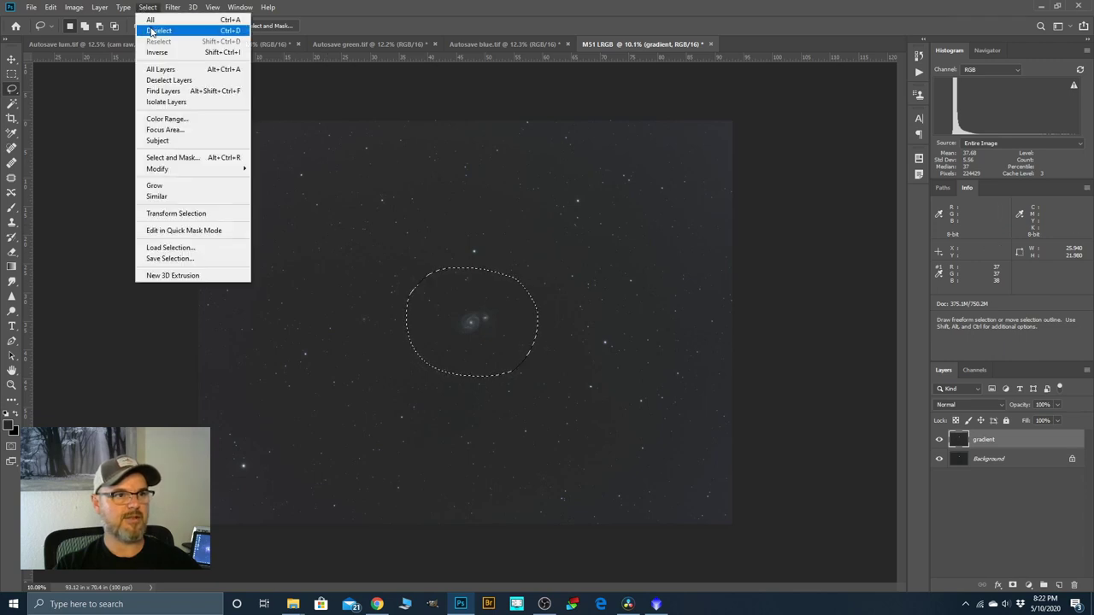
pyautogui.click(157, 53)
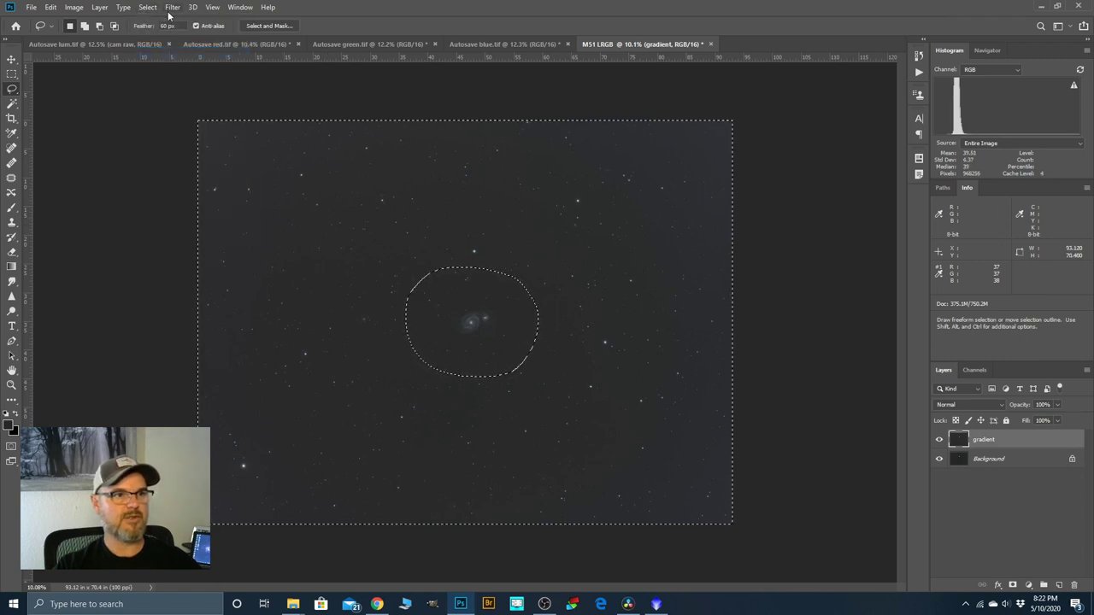
# Run RC-Astro GradientXTerminator on the selection with Medium detail and aggressiveness.
pyautogui.click(172, 7)
pyautogui.moveTo(198, 252)
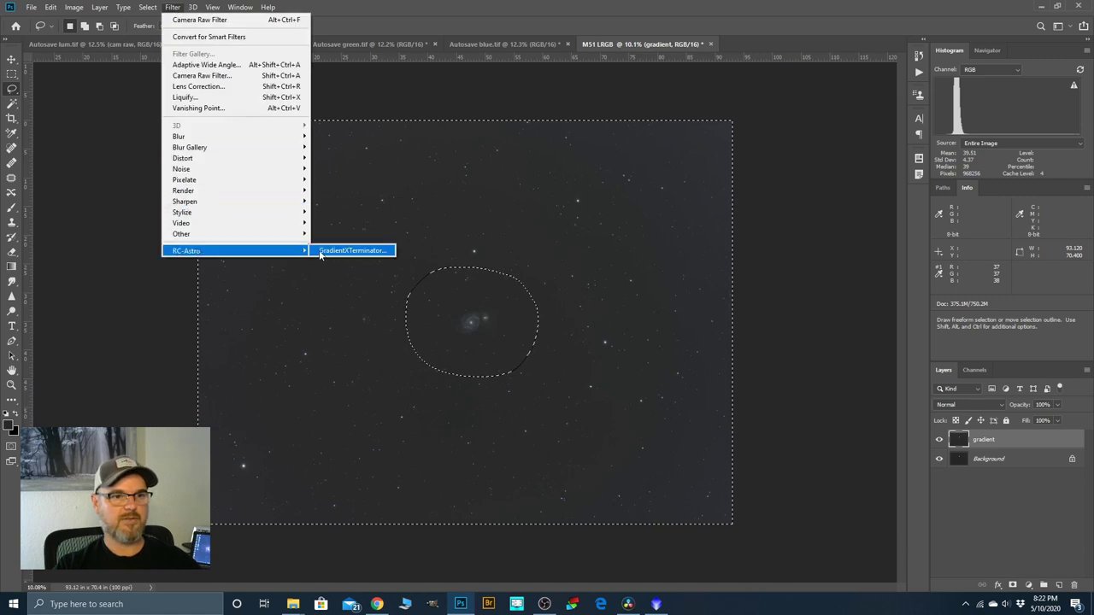
pyautogui.click(353, 251)
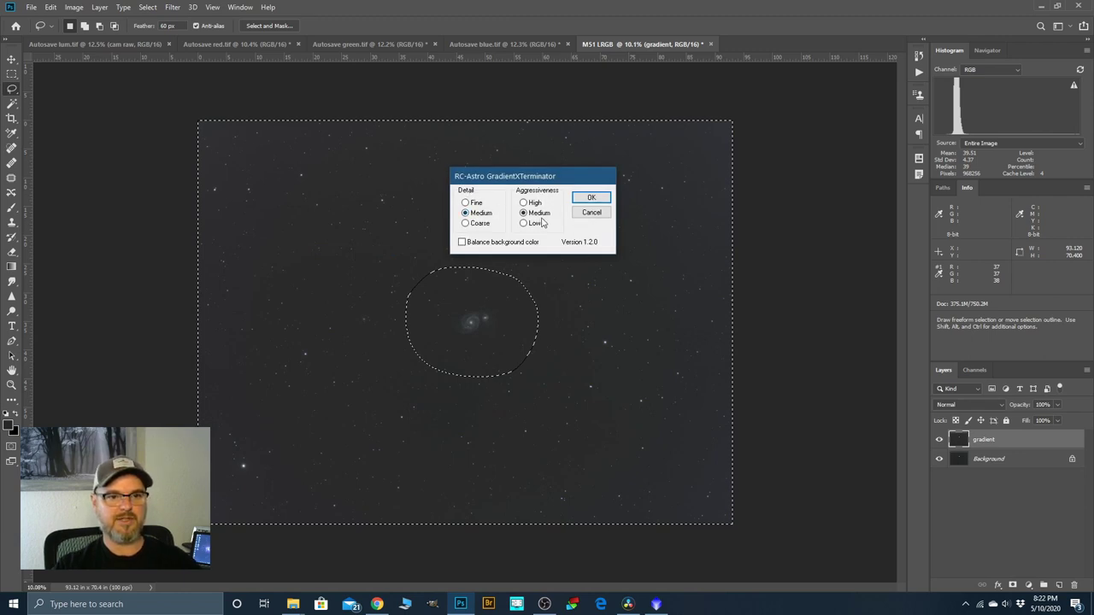
pyautogui.click(590, 198)
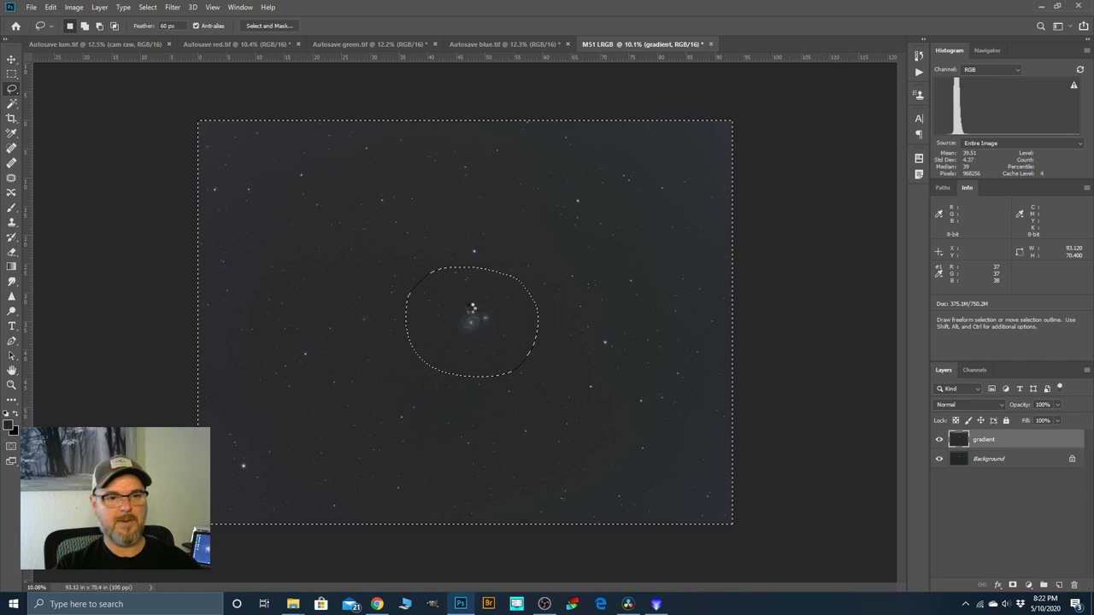
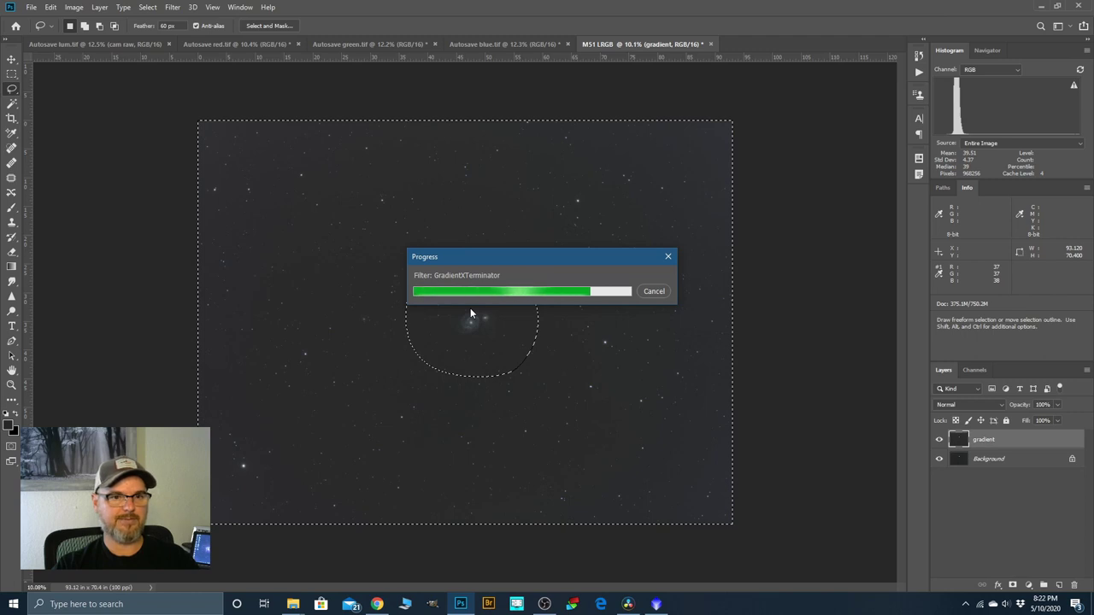
# Deselect, set the gradient layer's Levels black input to 5, then duplicate the gradient layer.
pyautogui.click(147, 8)
pyautogui.click(167, 30)
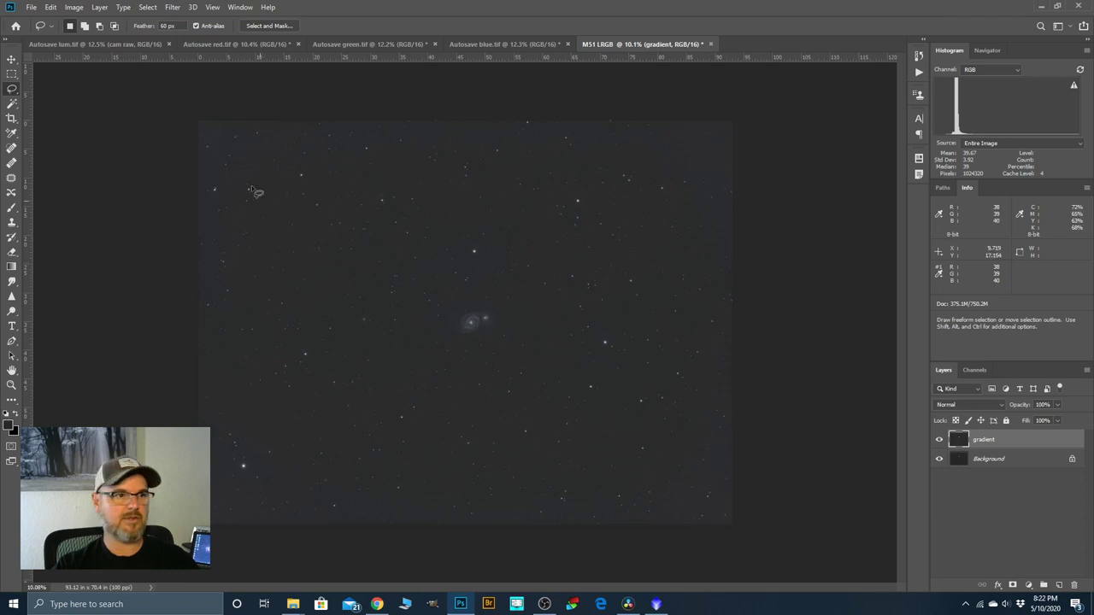
pyautogui.click(73, 8)
pyautogui.moveTo(97, 34)
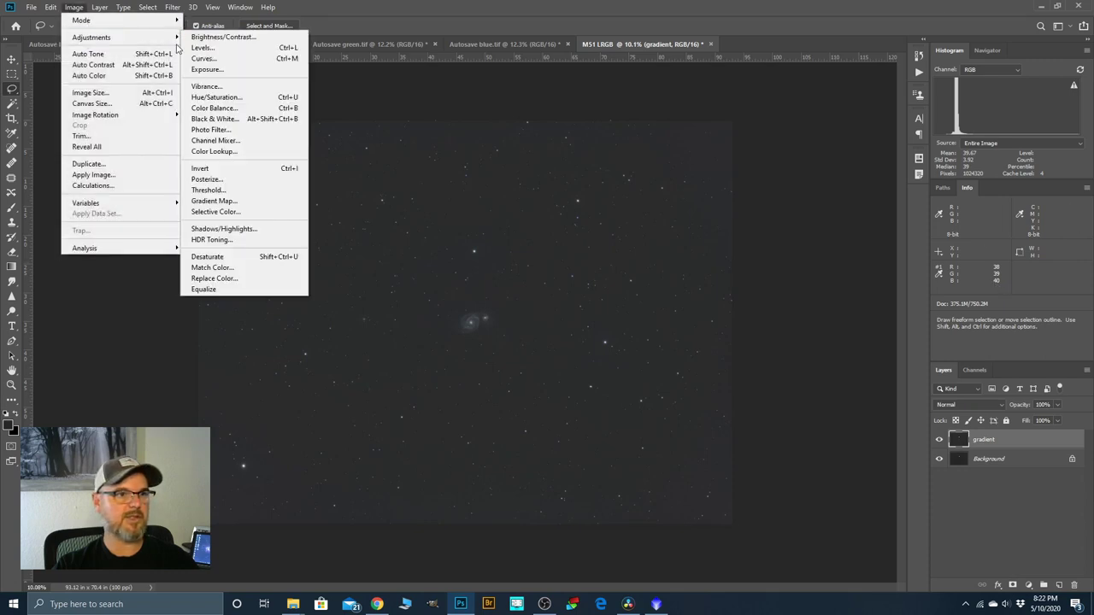
pyautogui.click(342, 51)
pyautogui.moveTo(710, 441); pyautogui.dragTo(711, 442)
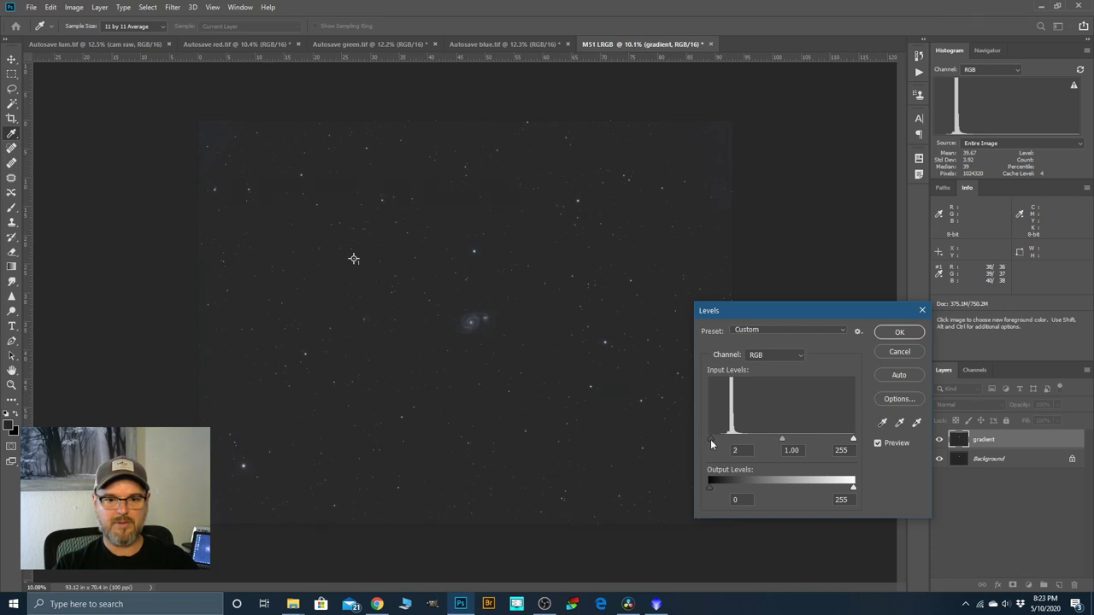
pyautogui.click(713, 441)
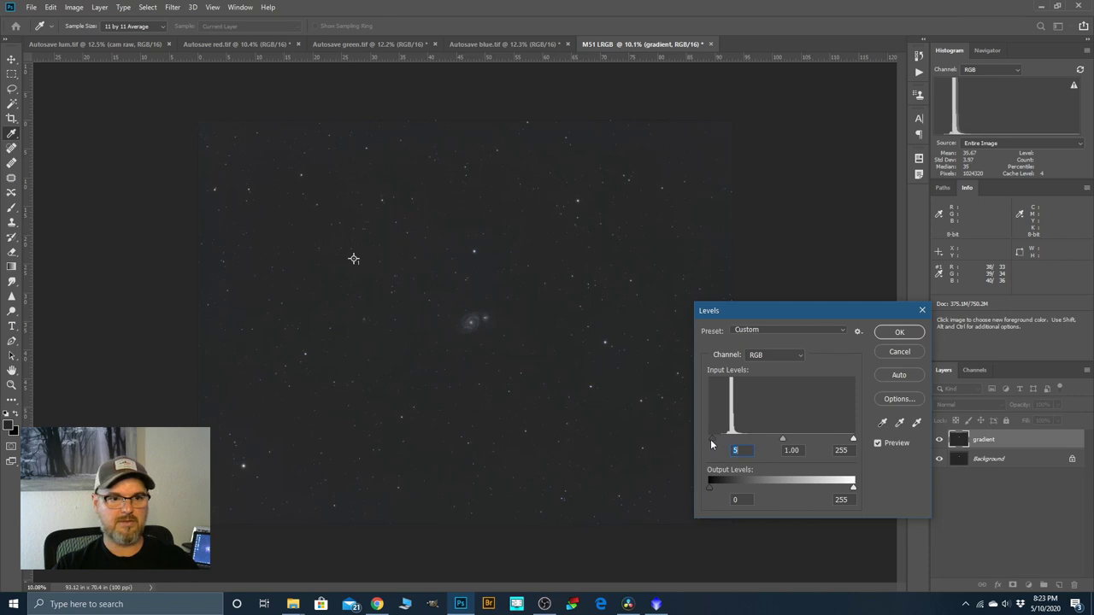
pyautogui.click(910, 338)
pyautogui.press('l')
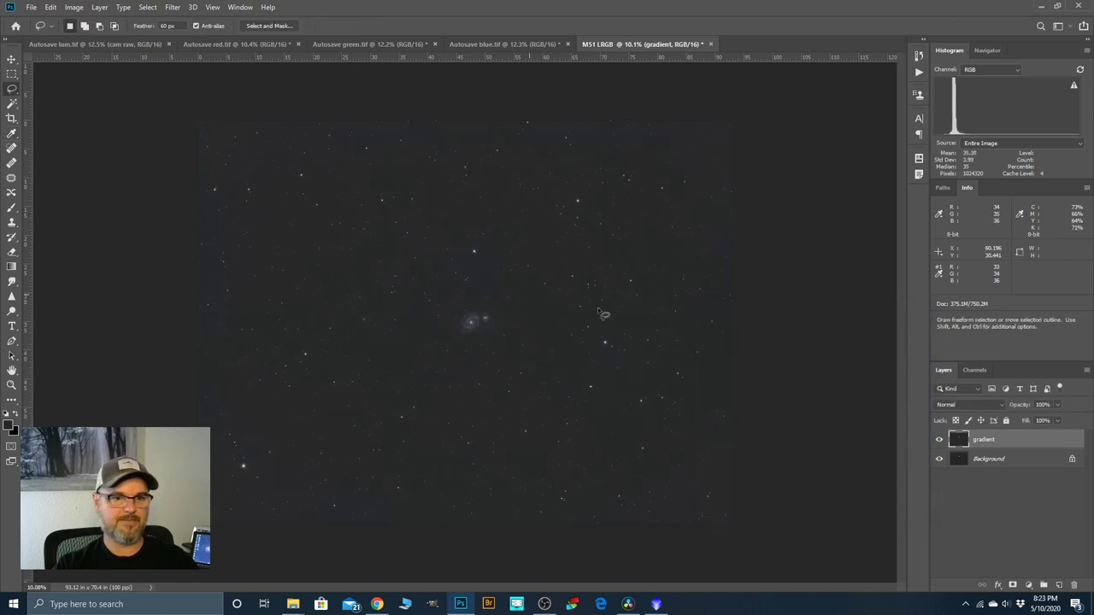
pyautogui.moveTo(991, 442); pyautogui.dragTo(1058, 585)
# Rename the gradient copy layer to 'curves'.
pyautogui.doubleClick(991, 440)
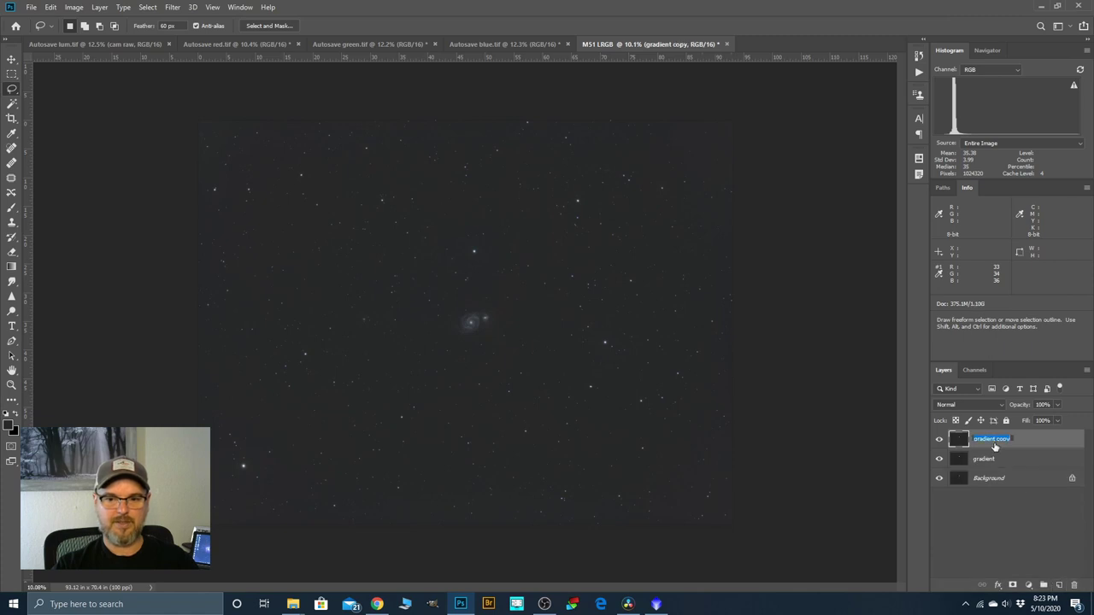
pyautogui.write('curves')
pyautogui.press('Return')
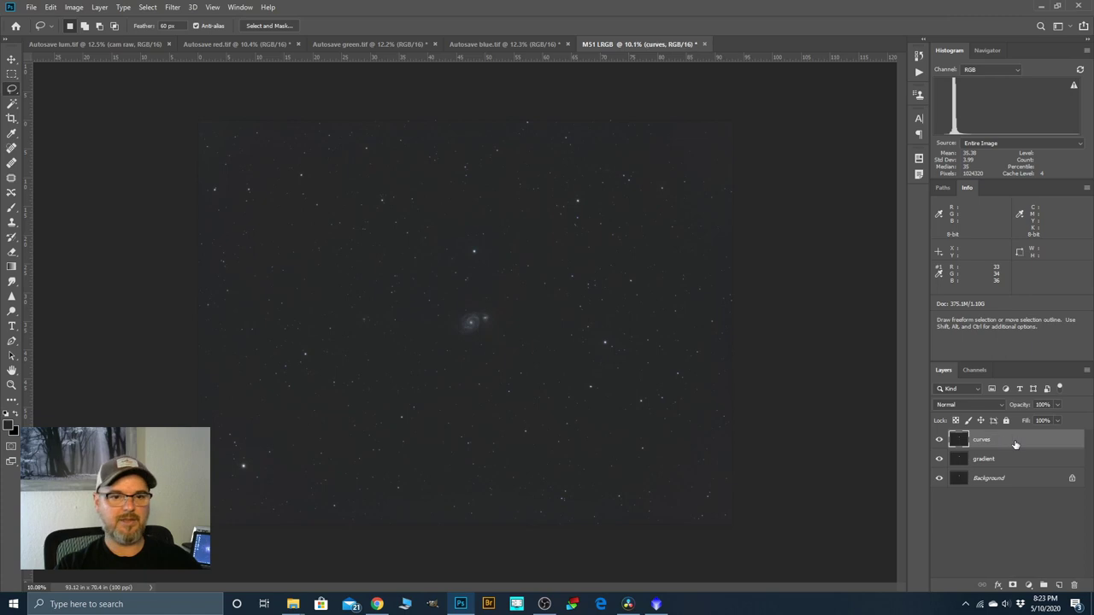
pyautogui.scroll(3, 485, 321)
pyautogui.scroll(-1, 496, 342)
# Apply a Curves adjustment with the shadow point lifted to 21 and midtones to 49.
pyautogui.click(71, 7)
pyautogui.moveTo(86, 37)
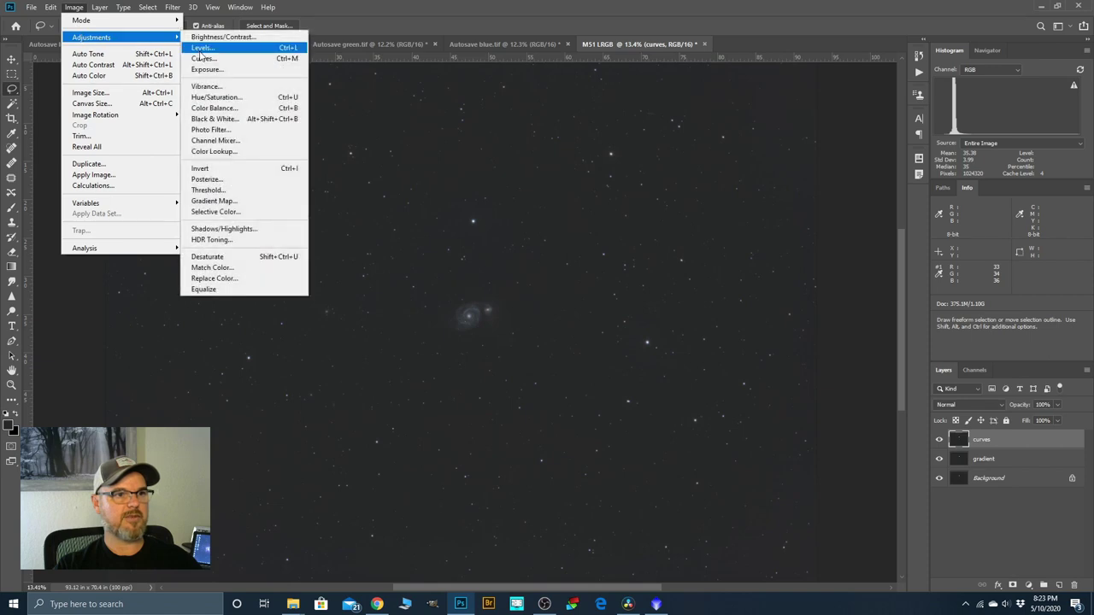
pyautogui.click(202, 58)
pyautogui.moveTo(781, 267); pyautogui.dragTo(872, 259)
pyautogui.click(678, 482)
pyautogui.click(314, 231)
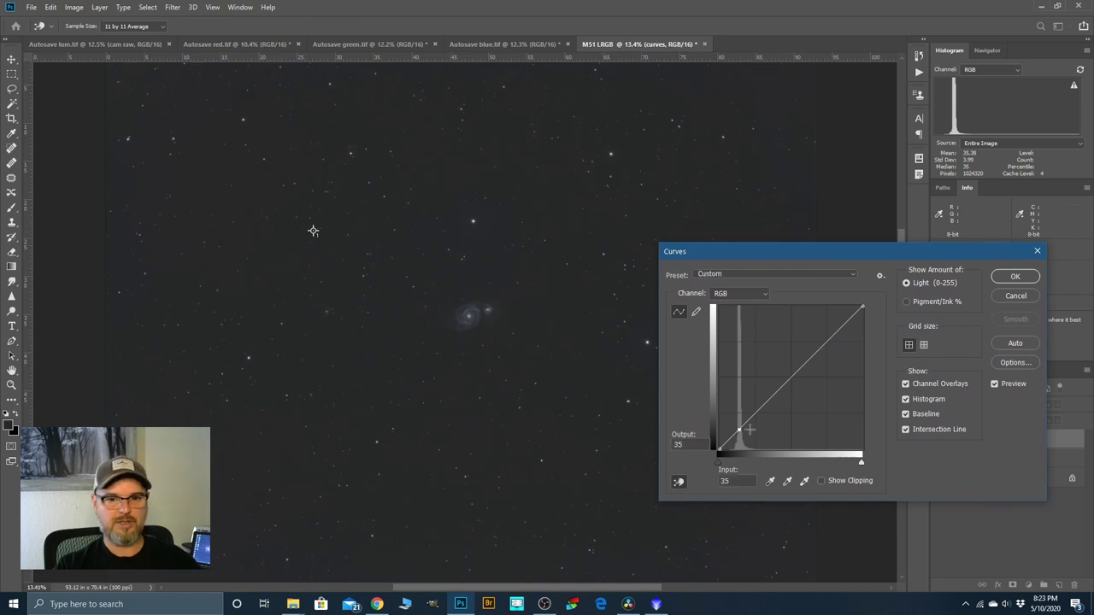
pyautogui.click(732, 437)
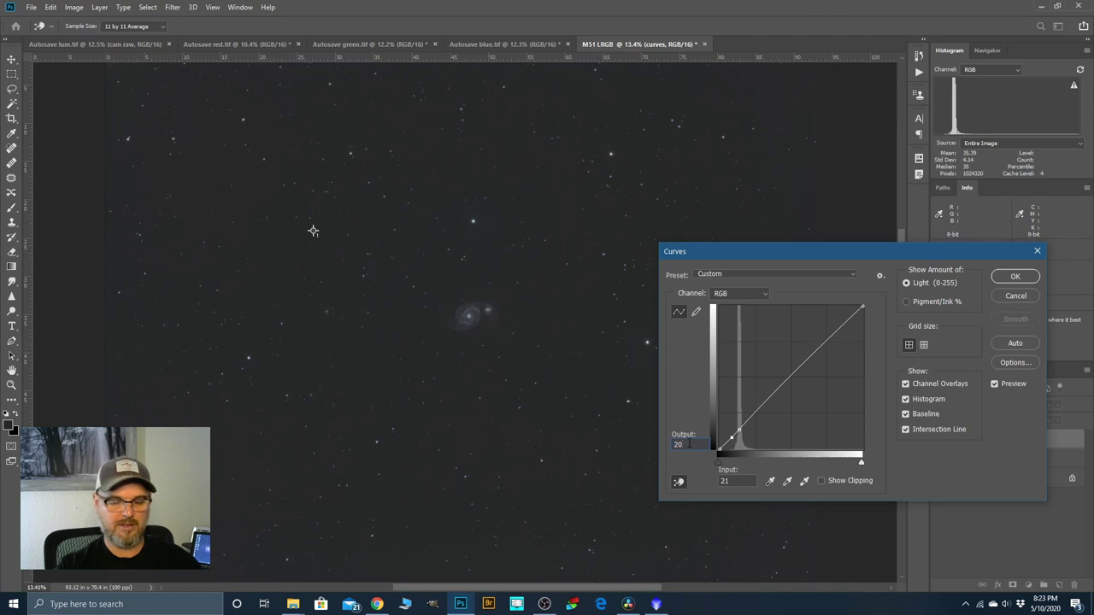
pyautogui.press('Up')
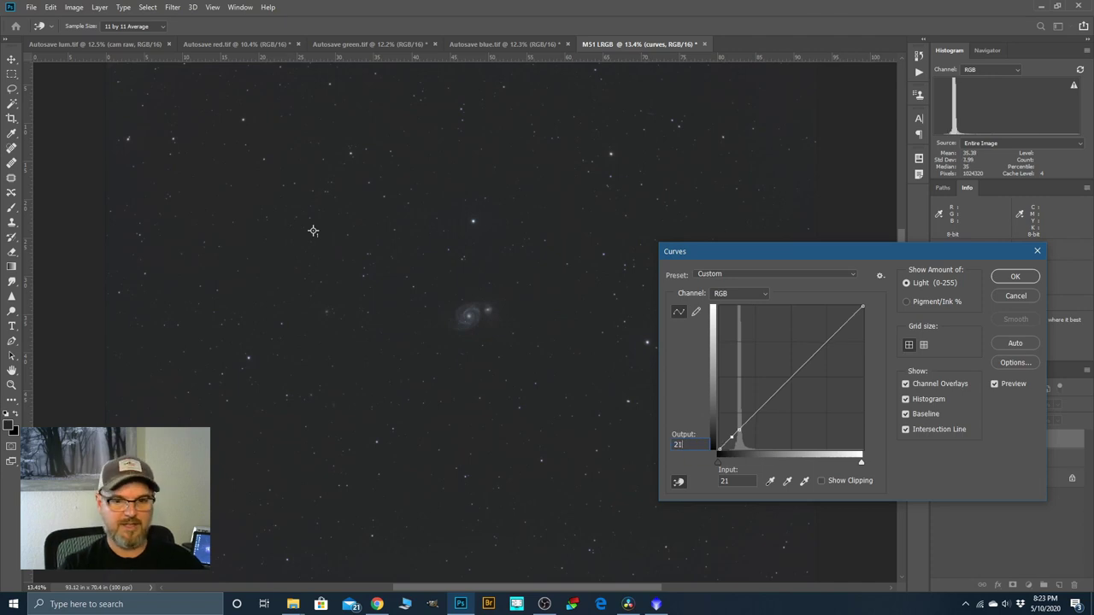
pyautogui.click(744, 423)
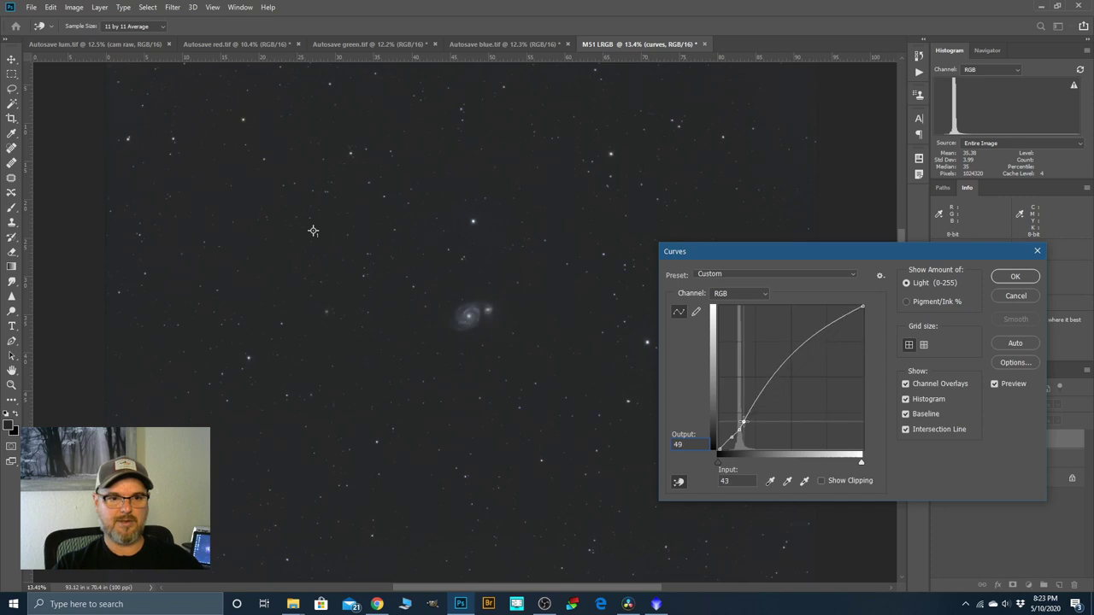
pyautogui.click(1005, 281)
pyautogui.scroll(2, 485, 316)
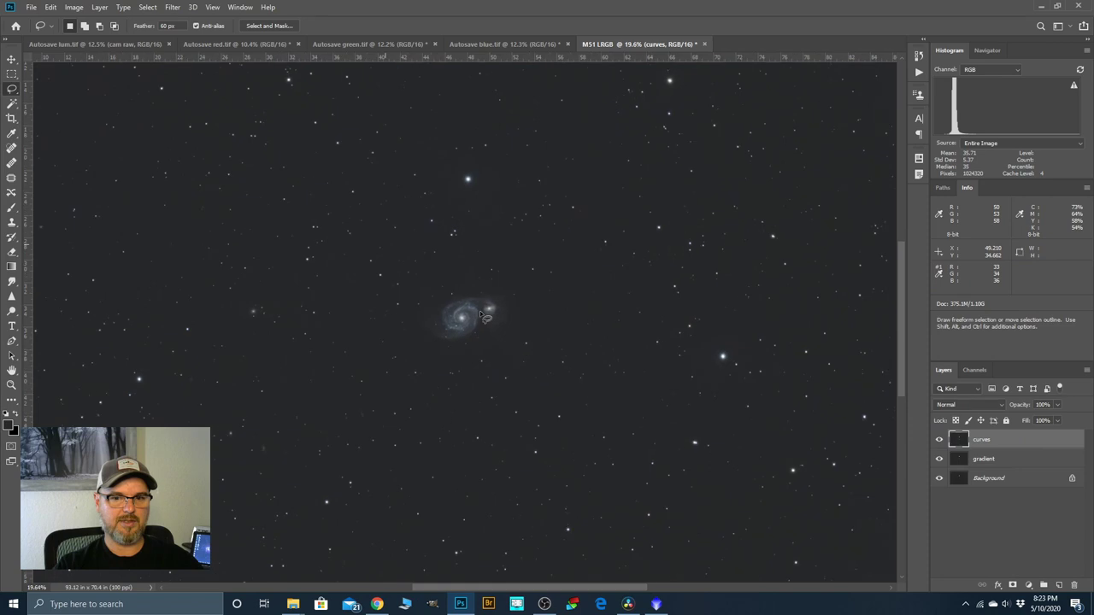
pyautogui.scroll(3, 485, 316)
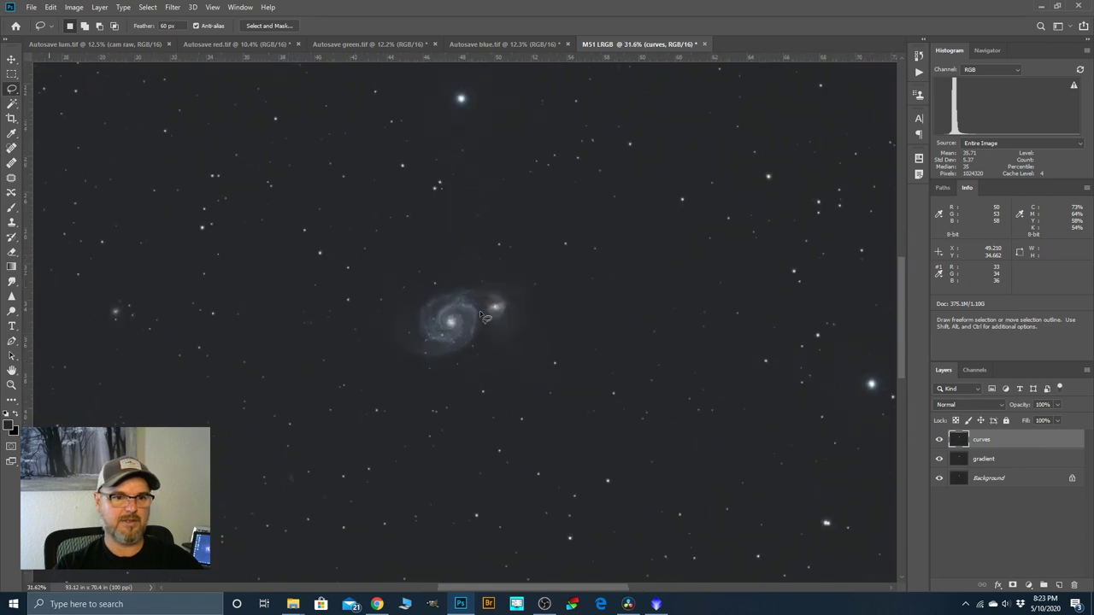
pyautogui.scroll(-6, 530, 296)
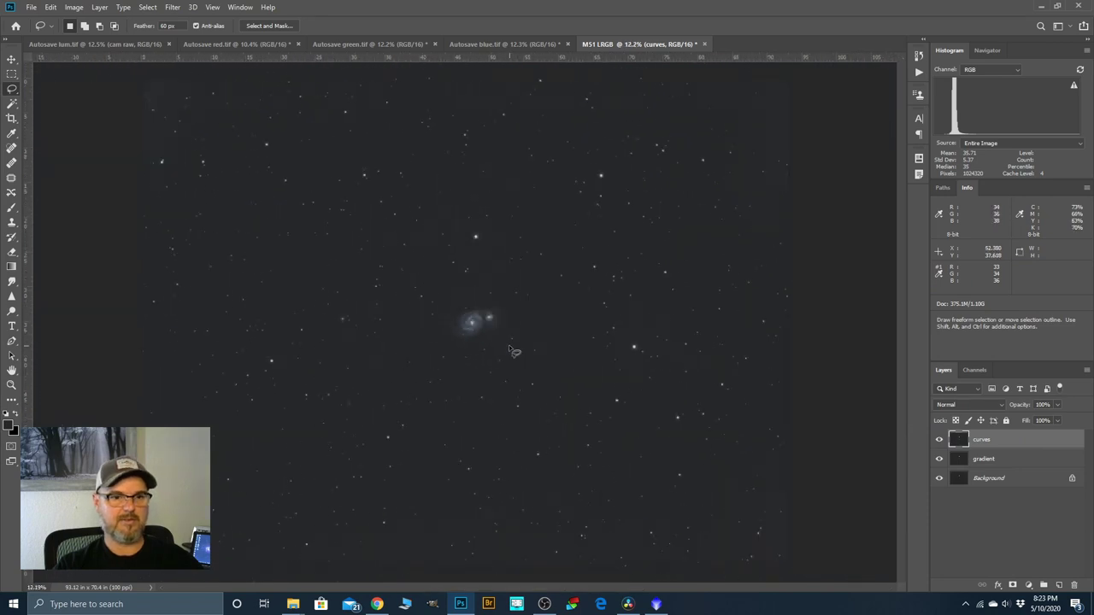
pyautogui.scroll(2, 464, 319)
pyautogui.scroll(1, 463, 318)
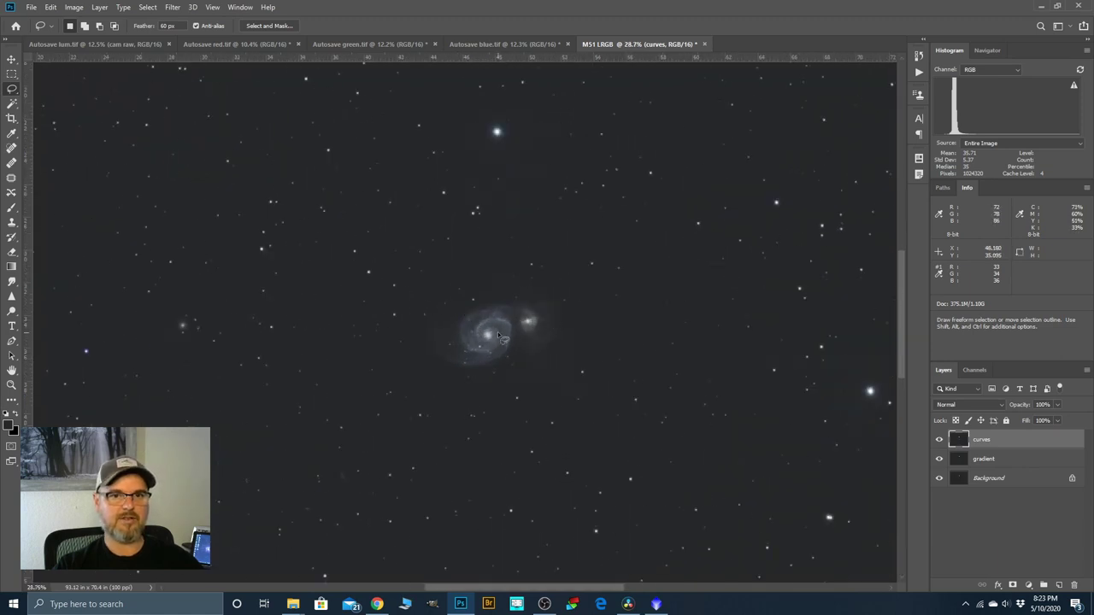
pyautogui.scroll(-2, 502, 337)
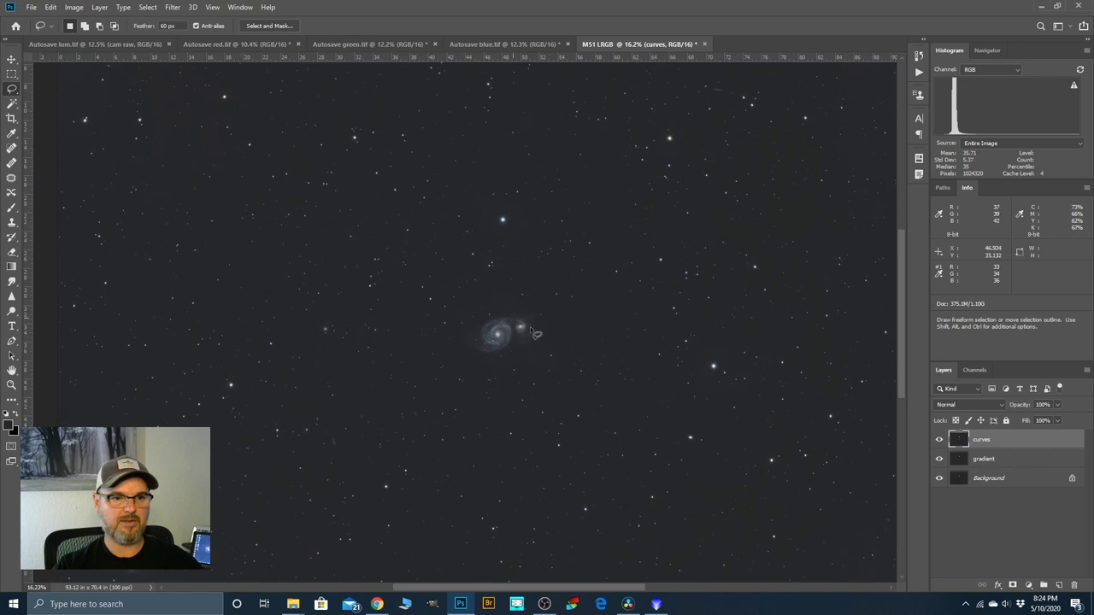
pyautogui.scroll(-1, 440, 273)
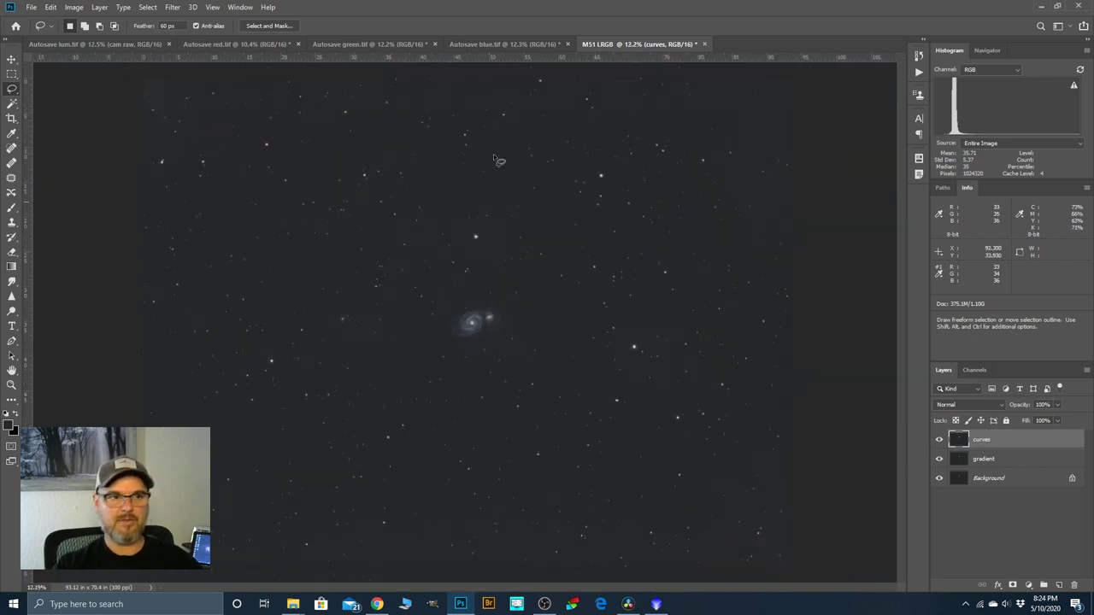
# Apply a second Curves adjustment, raising a sky-sampled point to brighten the galaxy.
pyautogui.click(75, 7)
pyautogui.moveTo(95, 39)
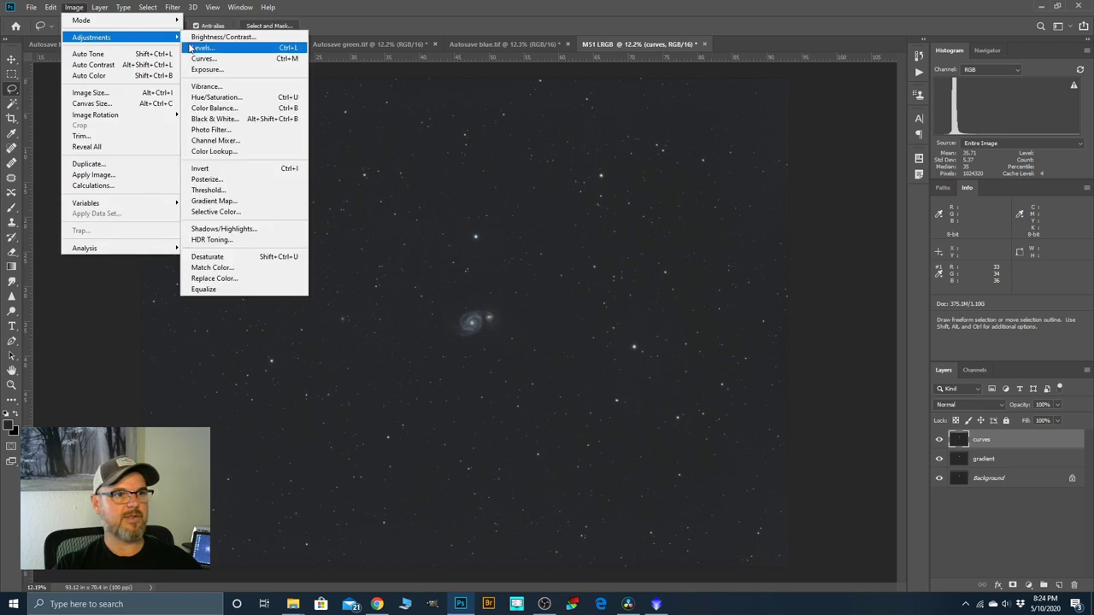
pyautogui.click(196, 48)
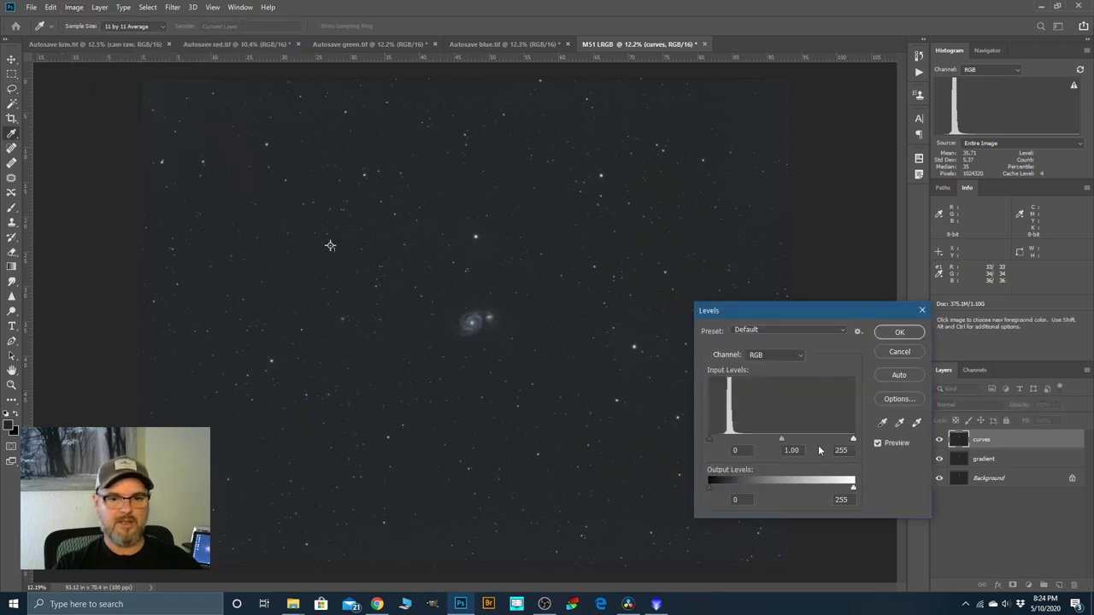
pyautogui.press('Escape')
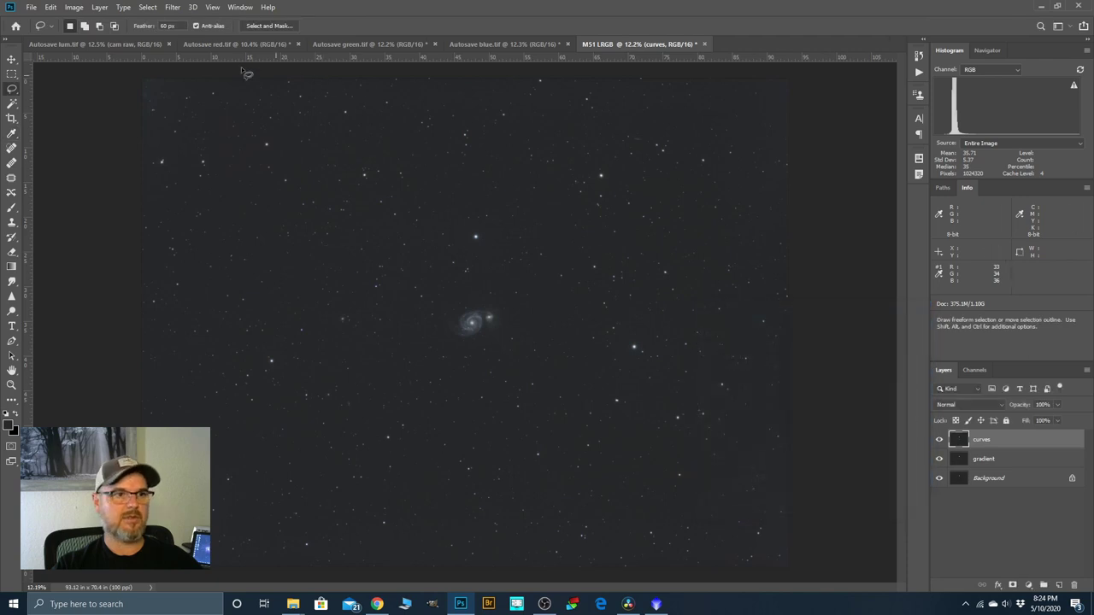
pyautogui.click(75, 7)
pyautogui.moveTo(92, 37)
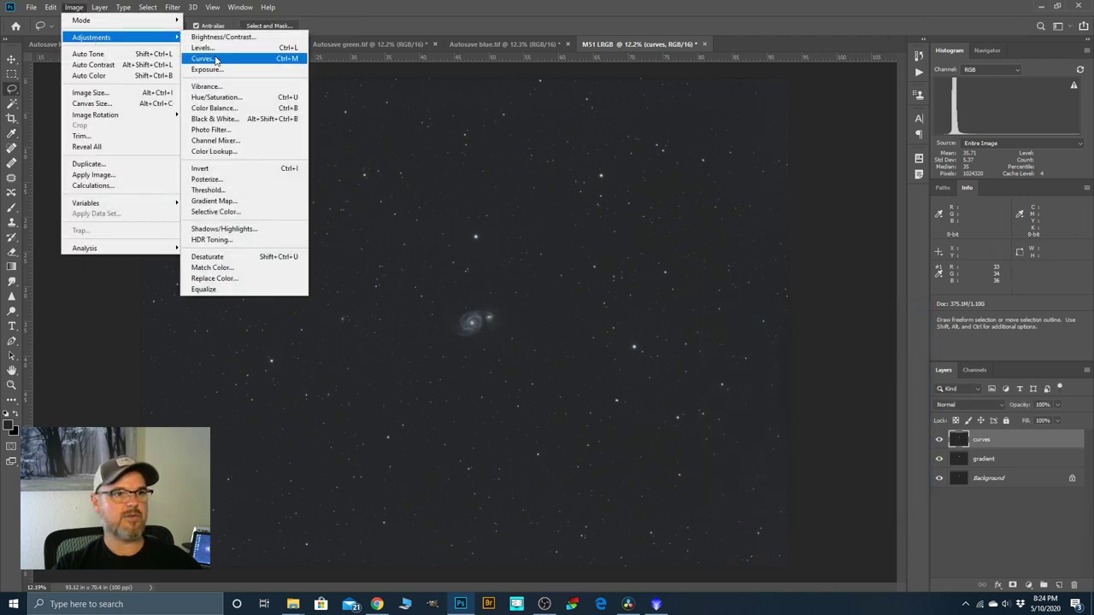
pyautogui.click(201, 59)
pyautogui.click(678, 481)
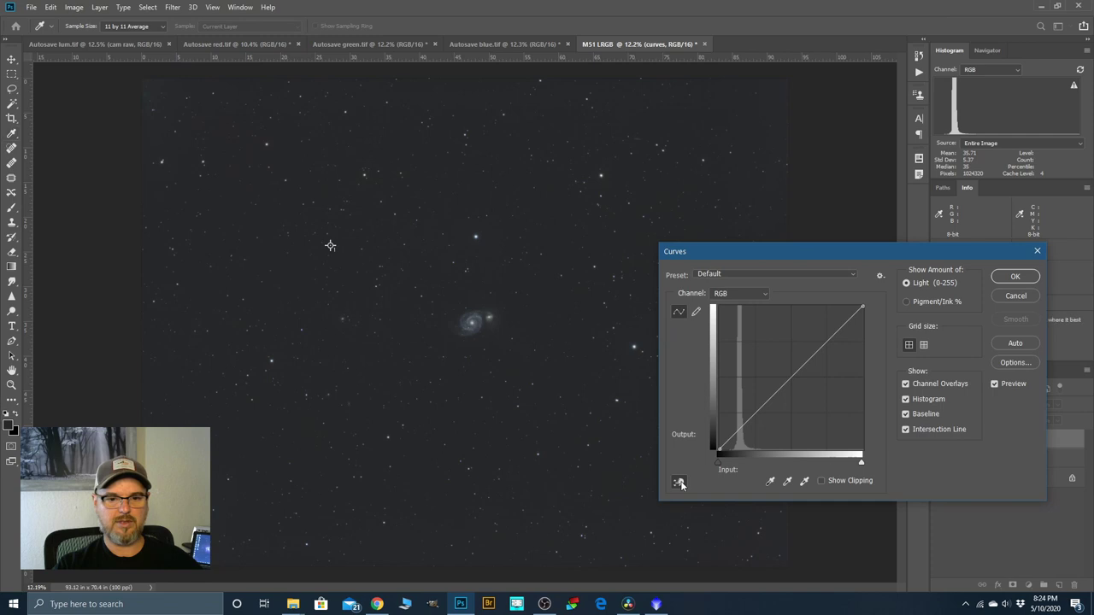
pyautogui.click(331, 245)
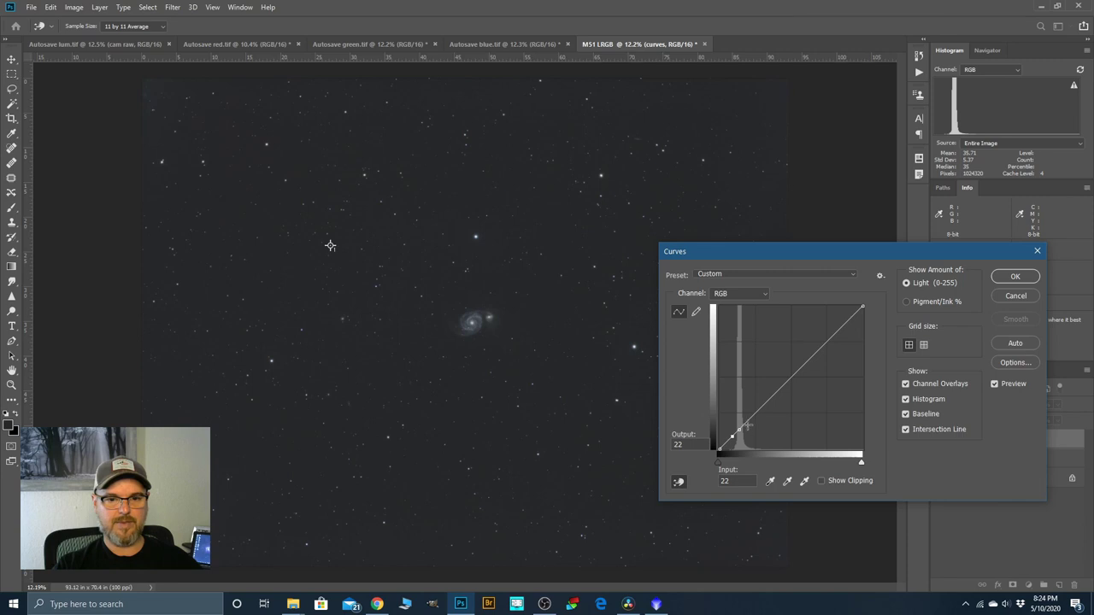
pyautogui.press('Up')
pyautogui.press('Up')
pyautogui.press('Up')
pyautogui.press('Up')
pyautogui.press('Up')
pyautogui.press('Up')
pyautogui.press('Up')
pyautogui.press('Up')
pyautogui.press('Up')
pyautogui.press('Up')
pyautogui.press('Up')
pyautogui.press('Up')
pyautogui.press('Up')
pyautogui.press('Up')
pyautogui.press('Up')
pyautogui.press('Up')
pyautogui.press('Up')
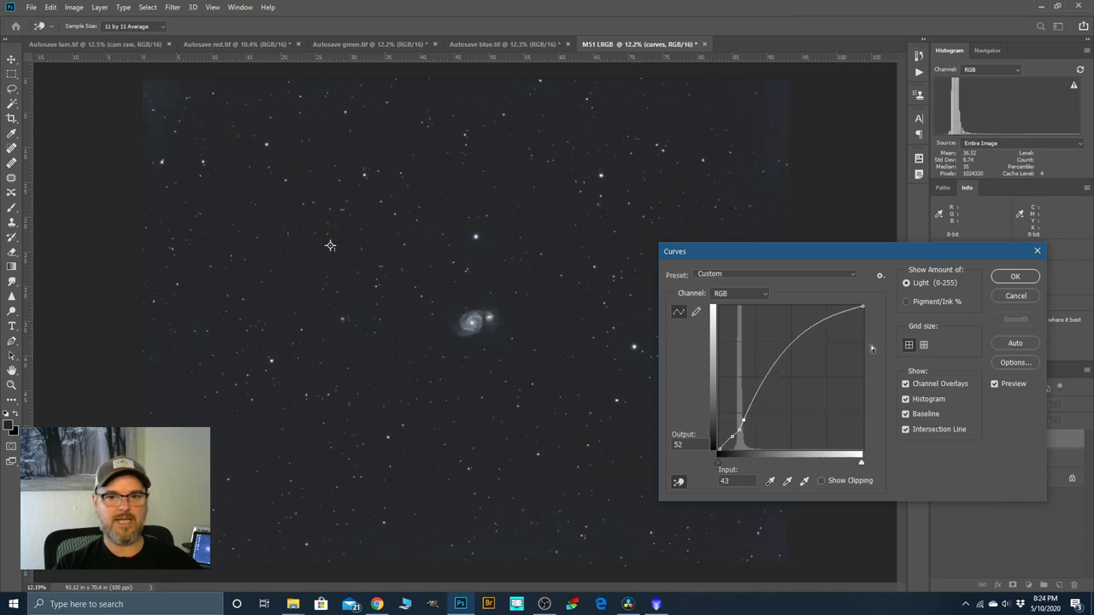
pyautogui.click(1012, 275)
# Duplicate the curves layer to create 'curves copy'.
pyautogui.scroll(3, 473, 317)
pyautogui.scroll(2, 472, 316)
pyautogui.scroll(-4, 470, 318)
pyautogui.scroll(5, 451, 319)
pyautogui.scroll(2, 454, 318)
pyautogui.scroll(4, 376, 398)
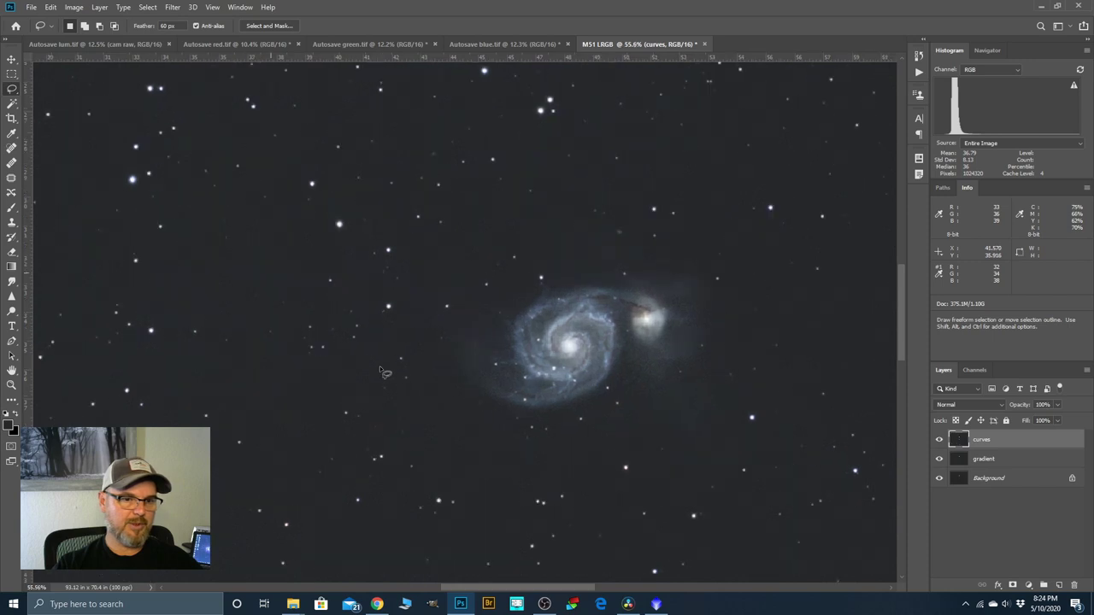
pyautogui.scroll(-3, 504, 272)
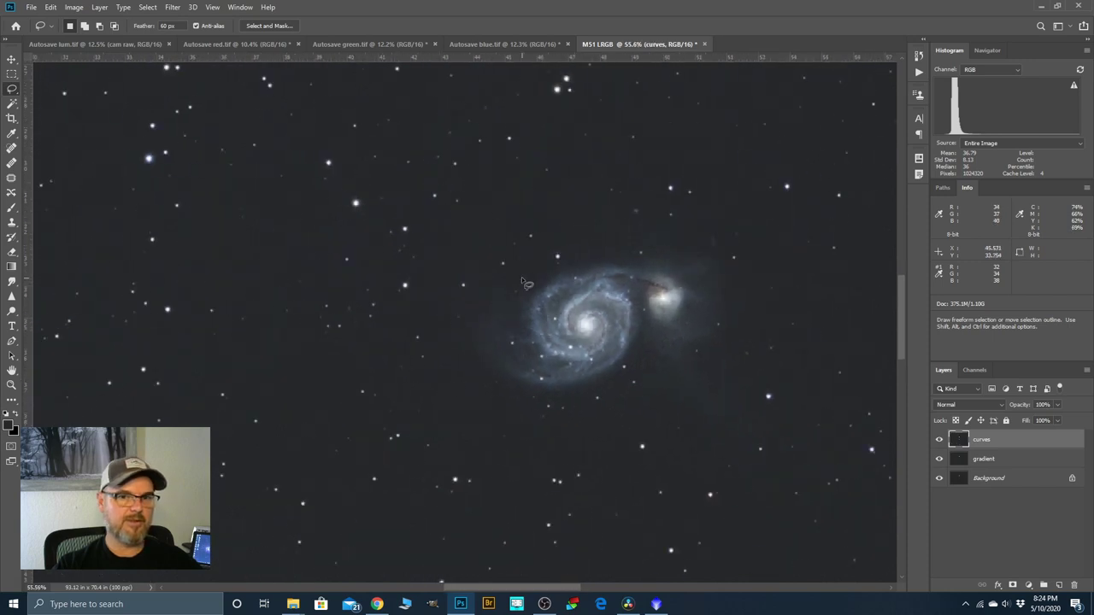
pyautogui.scroll(-5, 564, 259)
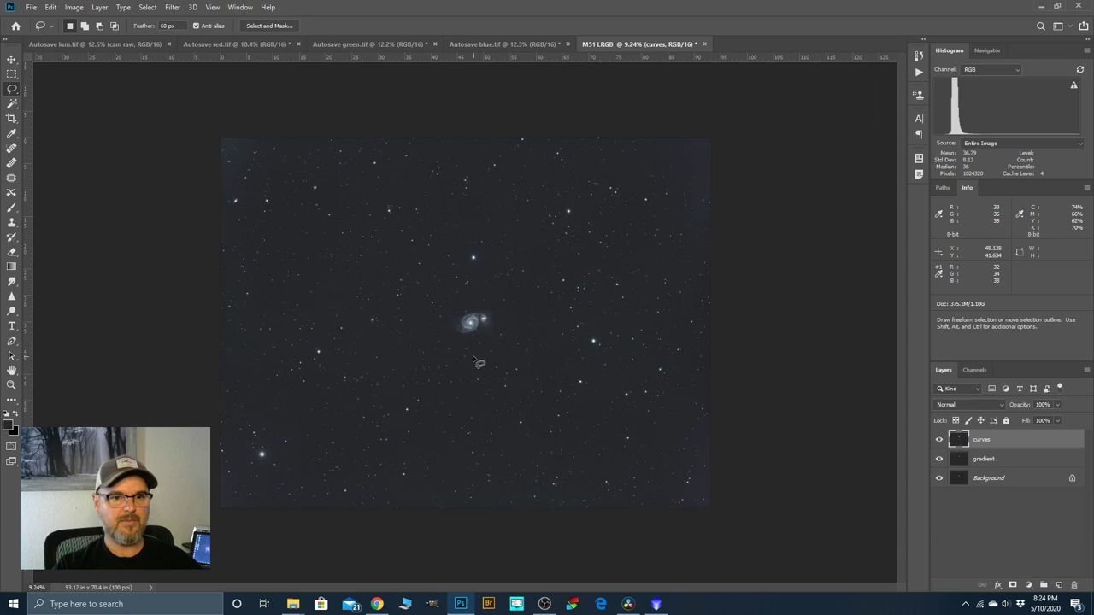
pyautogui.moveTo(984, 443); pyautogui.dragTo(1058, 584)
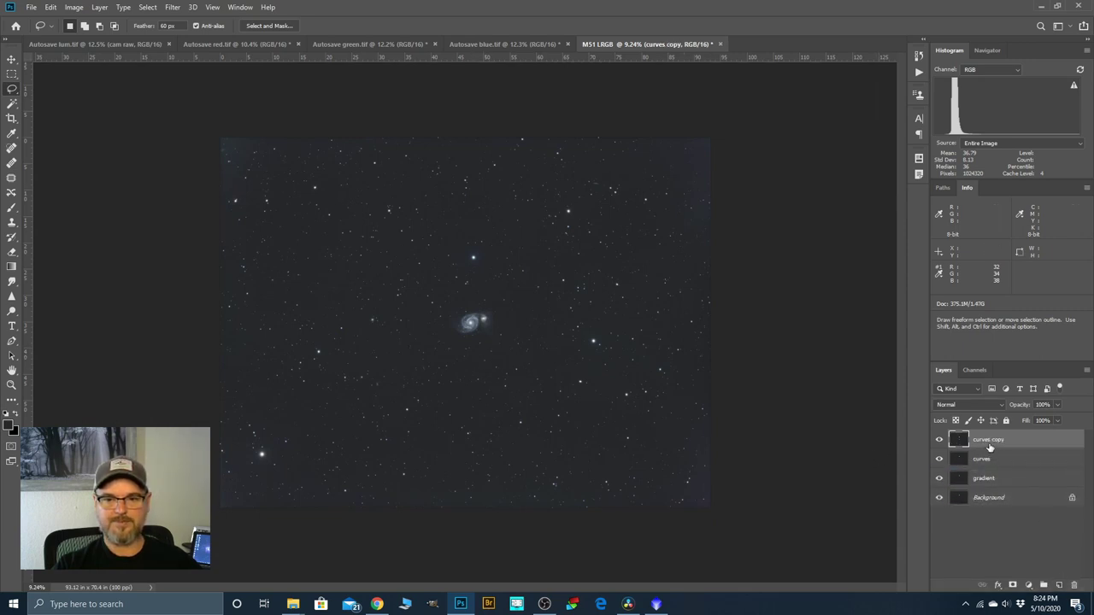
# Rename the curves copy layer to 'bg noise'.
pyautogui.doubleClick(989, 446)
pyautogui.write('bl noise')
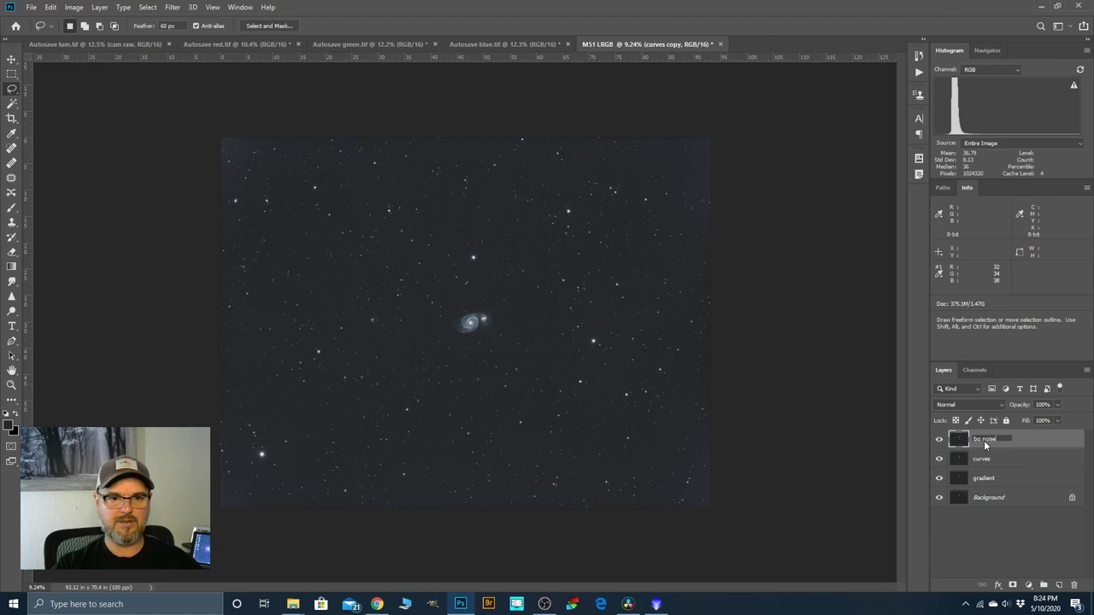
pyautogui.press('Return')
pyautogui.scroll(5, 410, 309)
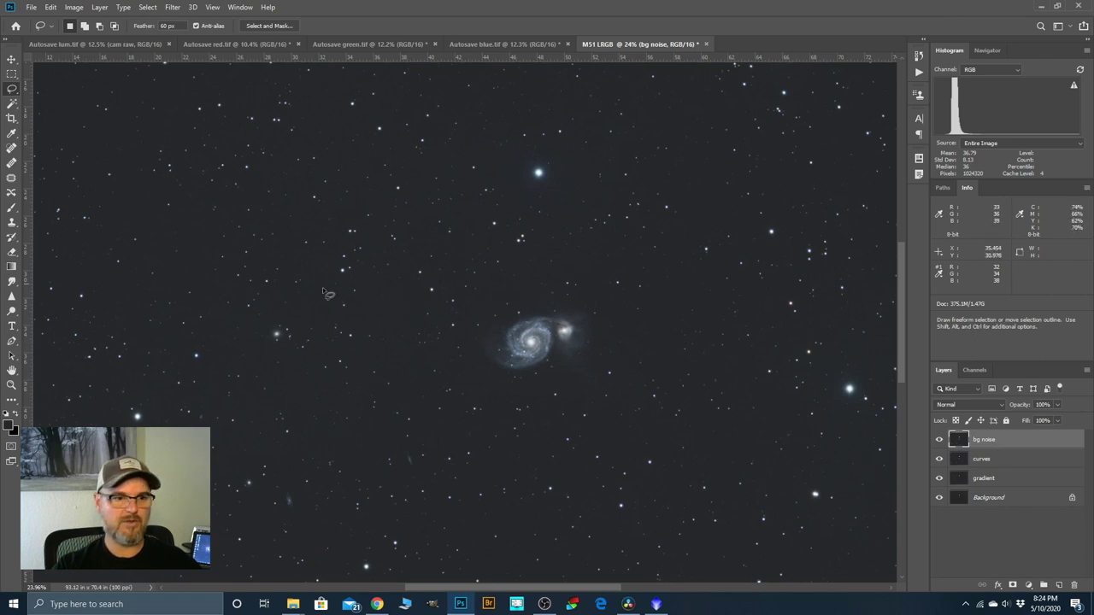
pyautogui.scroll(-3, 544, 350)
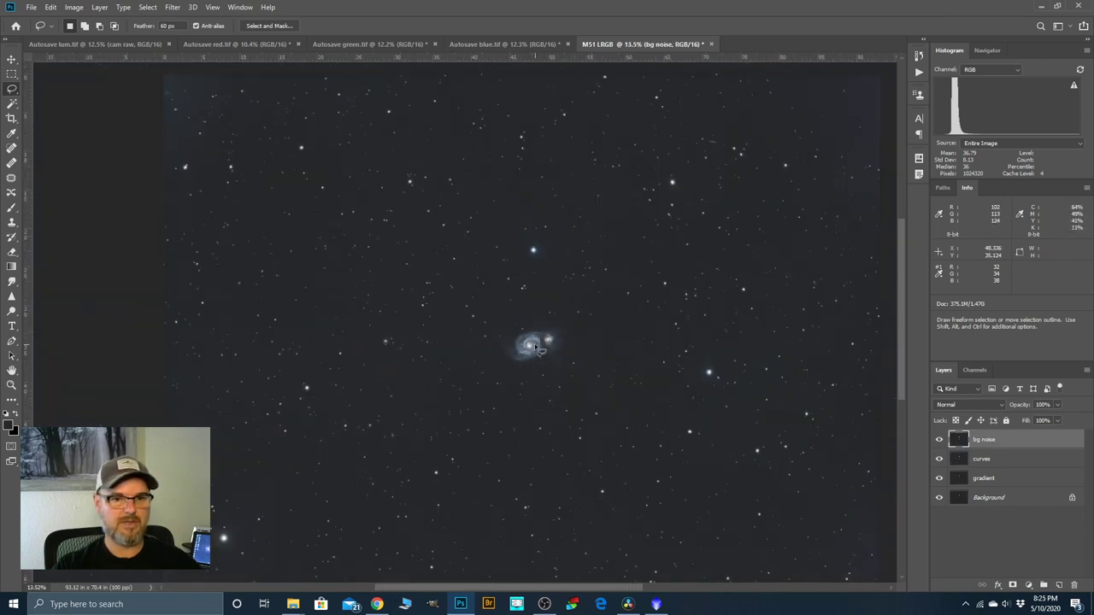
# Duplicate the bg noise layer to create 'bg noise copy'.
pyautogui.moveTo(987, 444); pyautogui.dragTo(1059, 585)
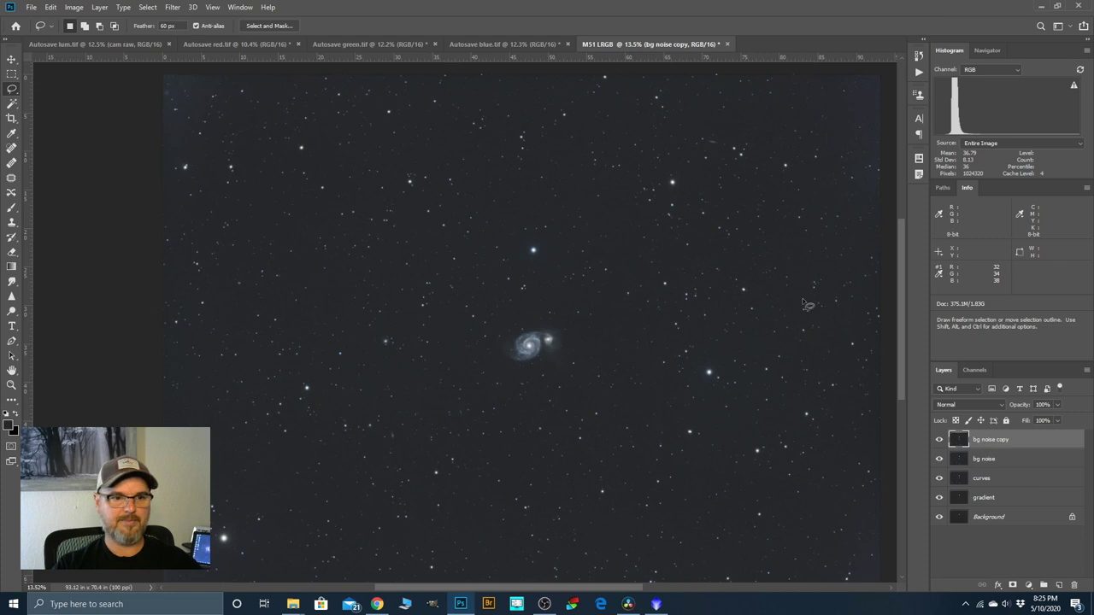
pyautogui.scroll(3, 368, 270)
pyautogui.scroll(1, 380, 292)
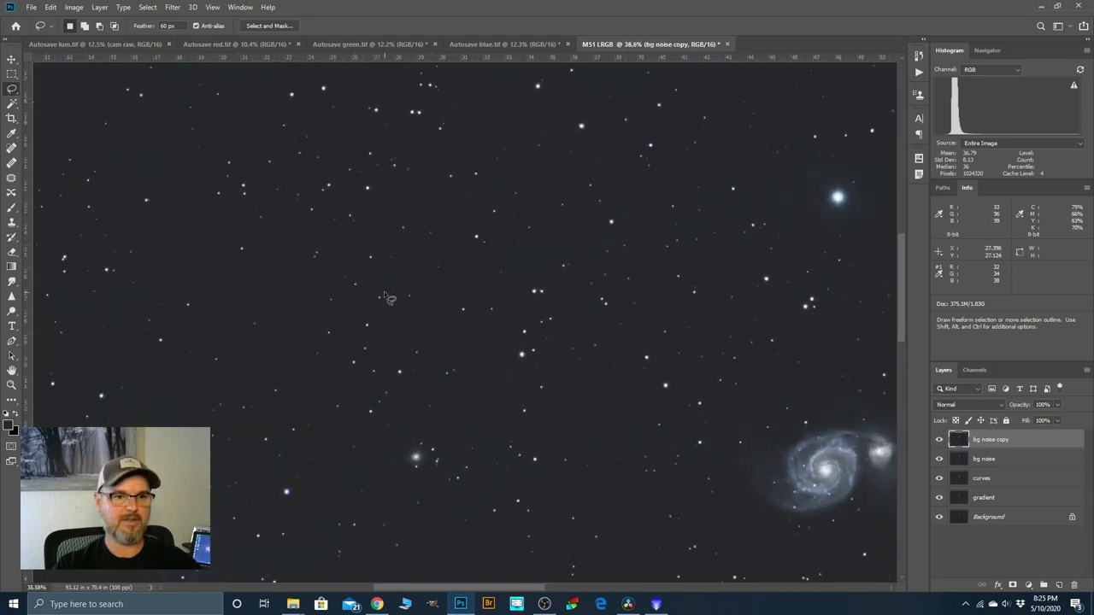
# Run Reduce Noise on bg noise copy with Reduce Color Noise raised to 56%.
pyautogui.click(173, 8)
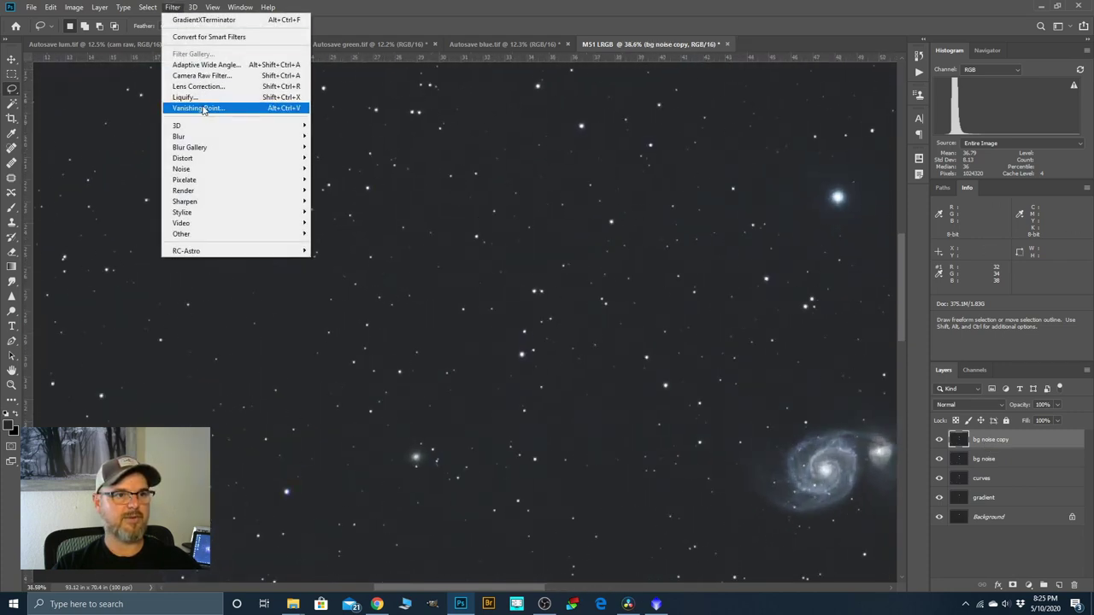
pyautogui.moveTo(198, 173)
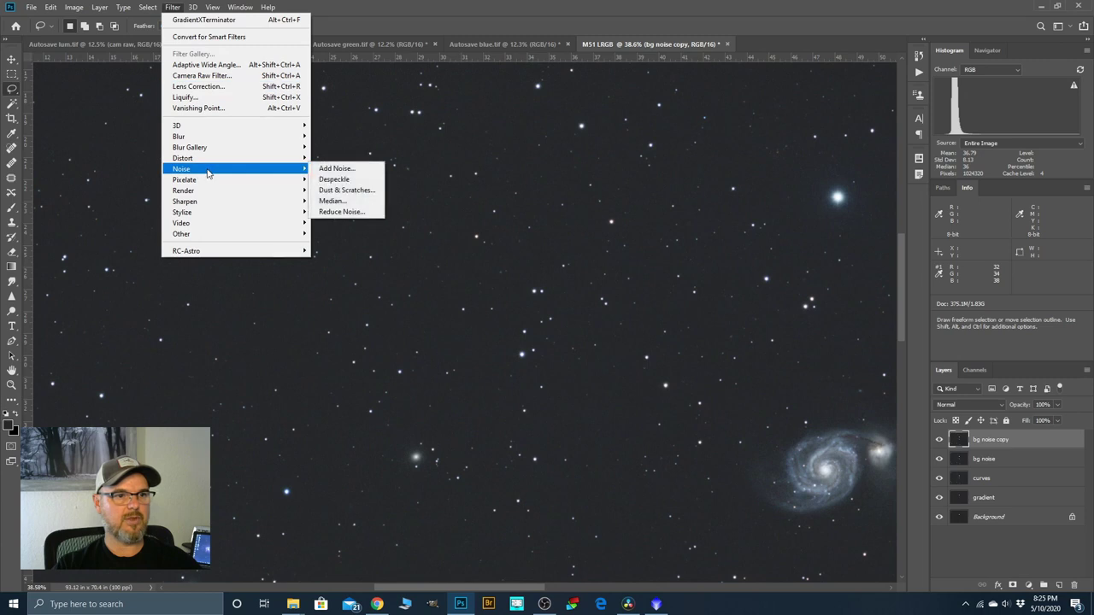
pyautogui.click(341, 211)
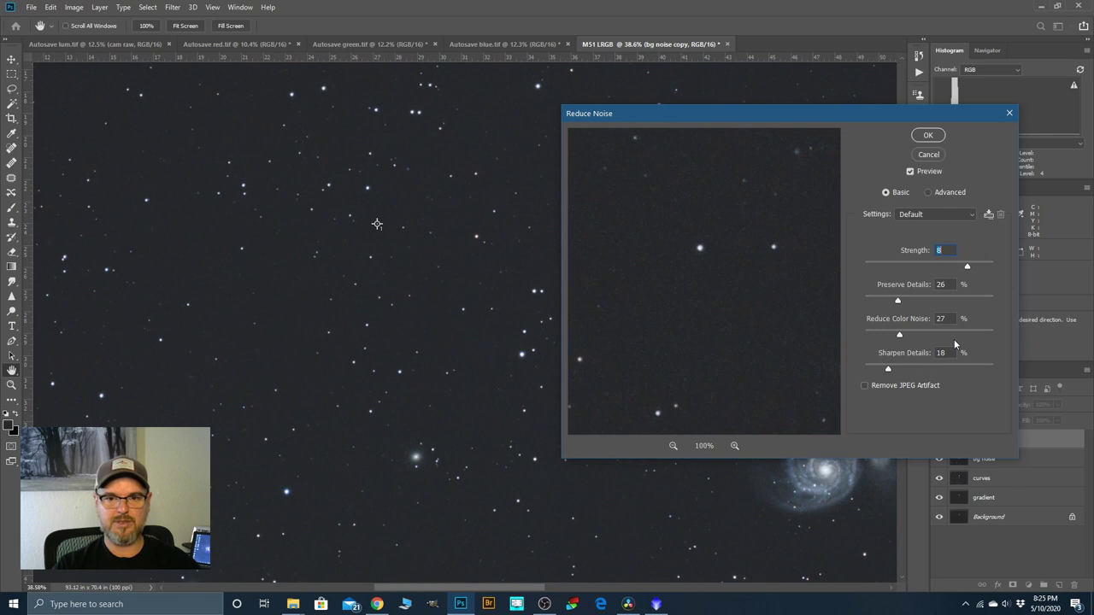
pyautogui.moveTo(899, 337); pyautogui.dragTo(911, 338)
pyautogui.moveTo(911, 336); pyautogui.dragTo(937, 339)
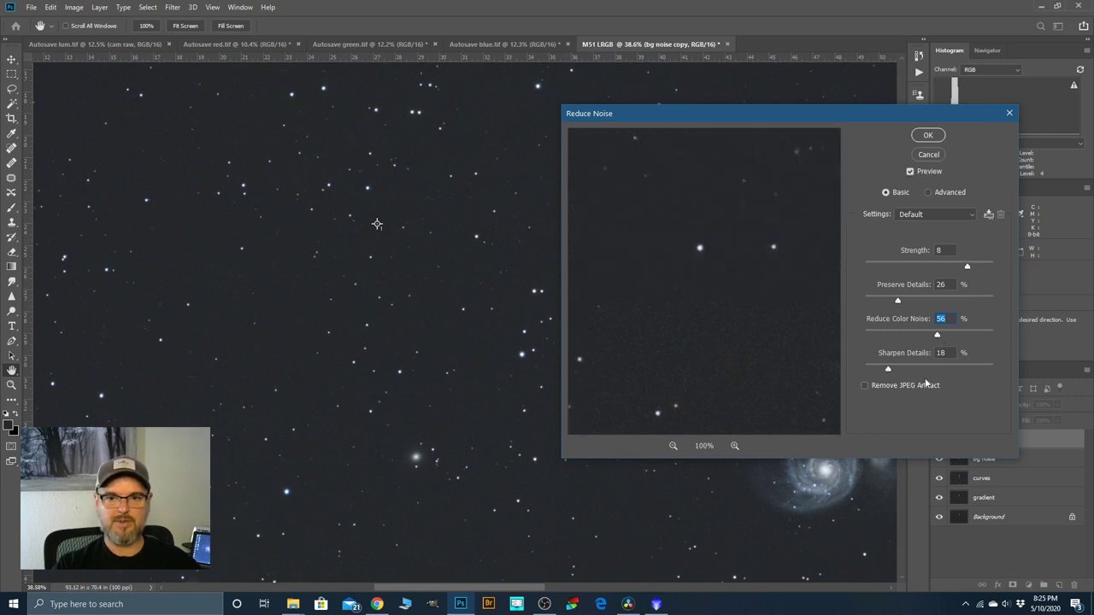
pyautogui.click(926, 136)
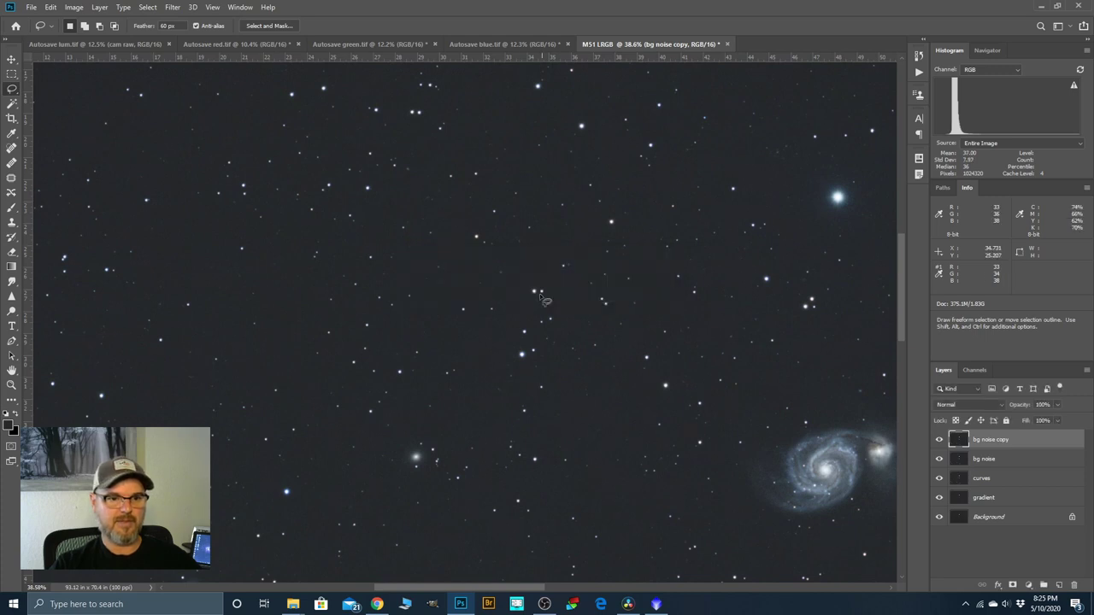
pyautogui.scroll(3, 523, 356)
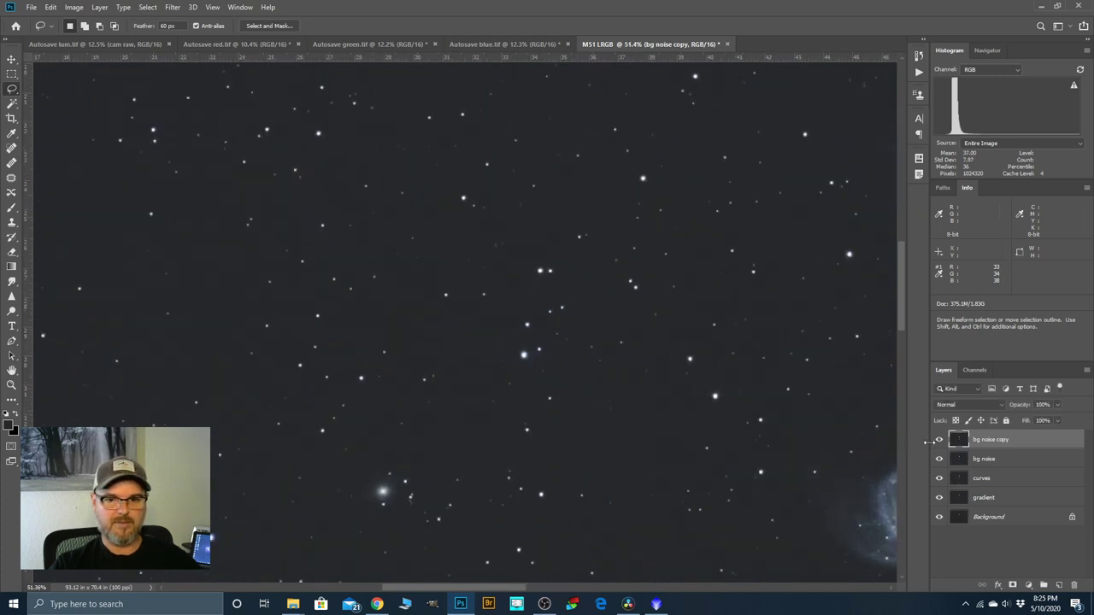
pyautogui.click(938, 441)
pyautogui.click(938, 441)
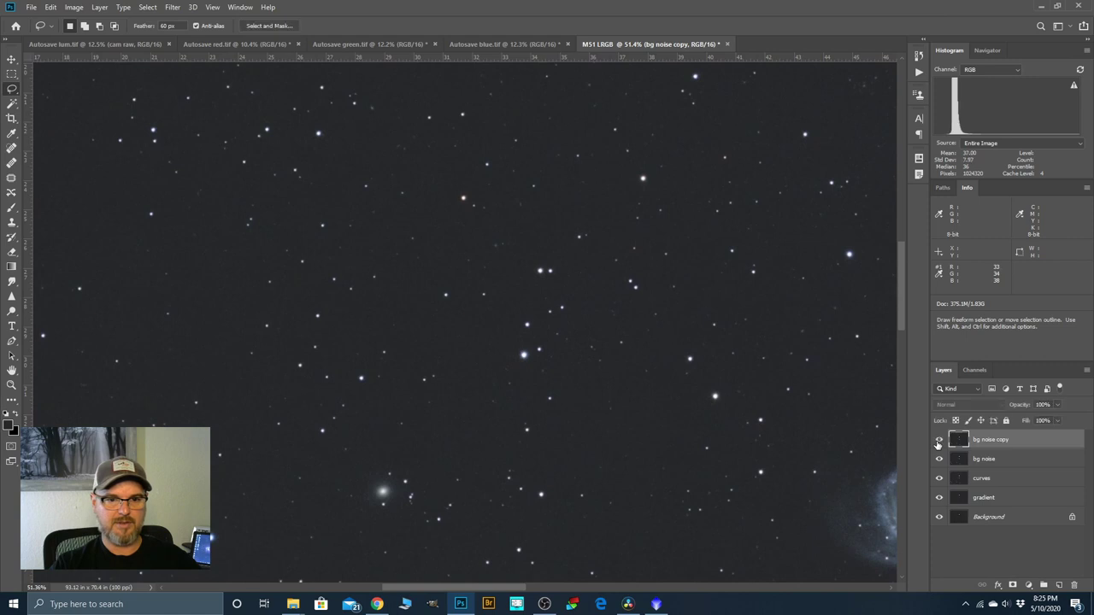
pyautogui.click(939, 441)
pyautogui.click(938, 441)
pyautogui.scroll(3, 609, 405)
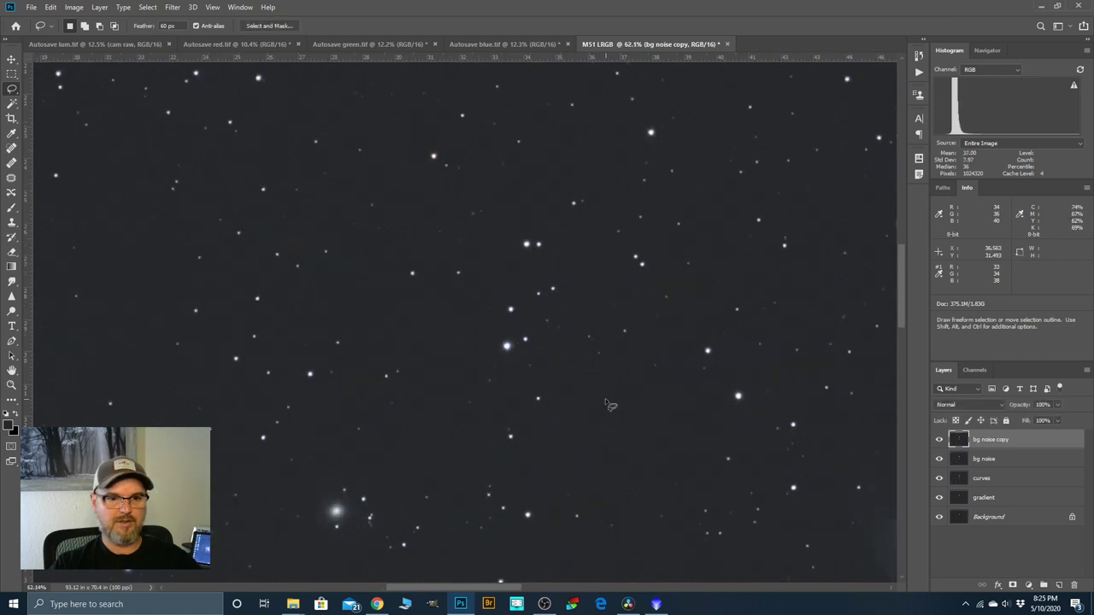
pyautogui.scroll(2, 636, 405)
pyautogui.click(938, 441)
pyautogui.click(938, 441)
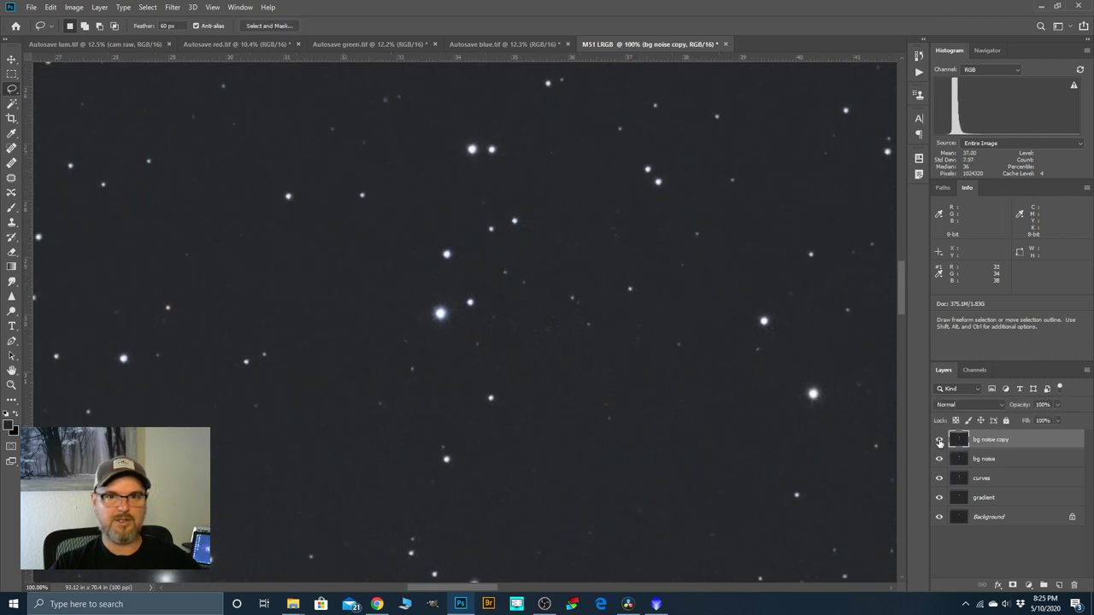
pyautogui.click(938, 440)
pyautogui.click(938, 440)
pyautogui.click(938, 441)
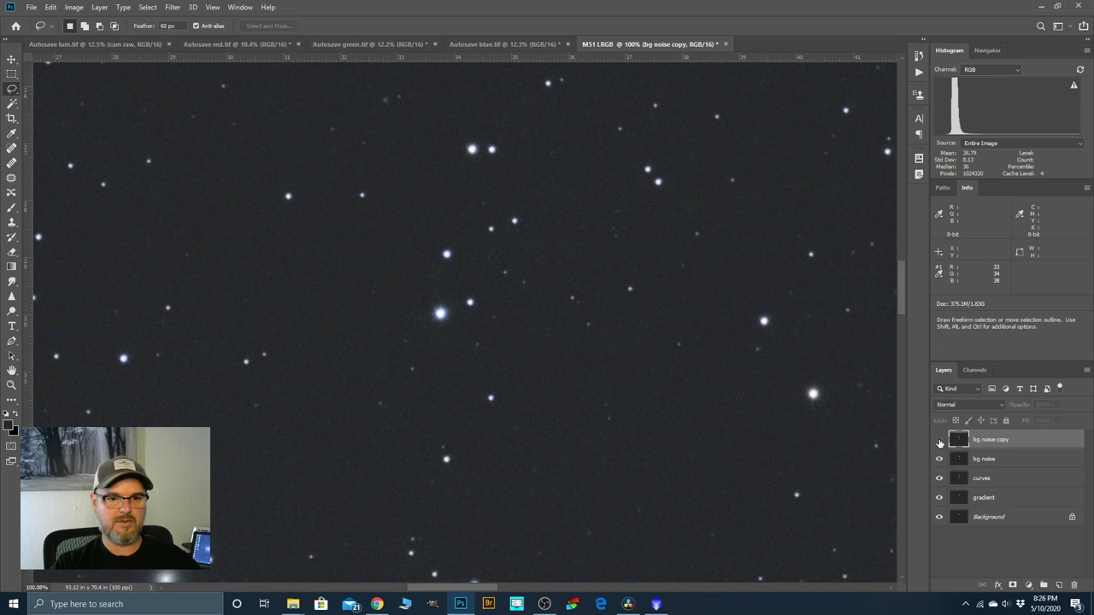
pyautogui.click(939, 441)
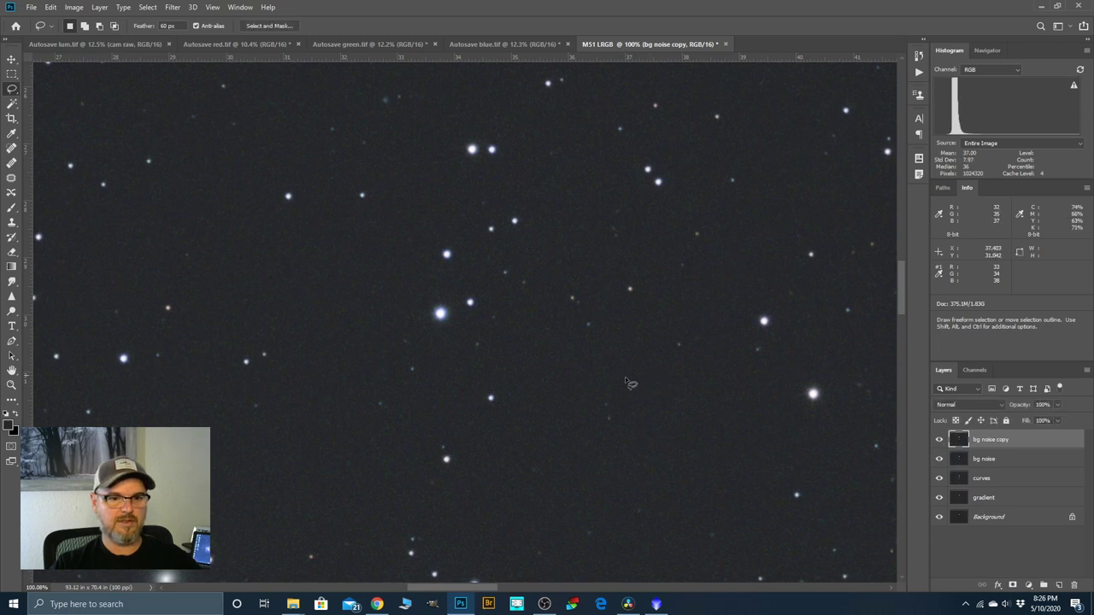
pyautogui.scroll(-8, 647, 377)
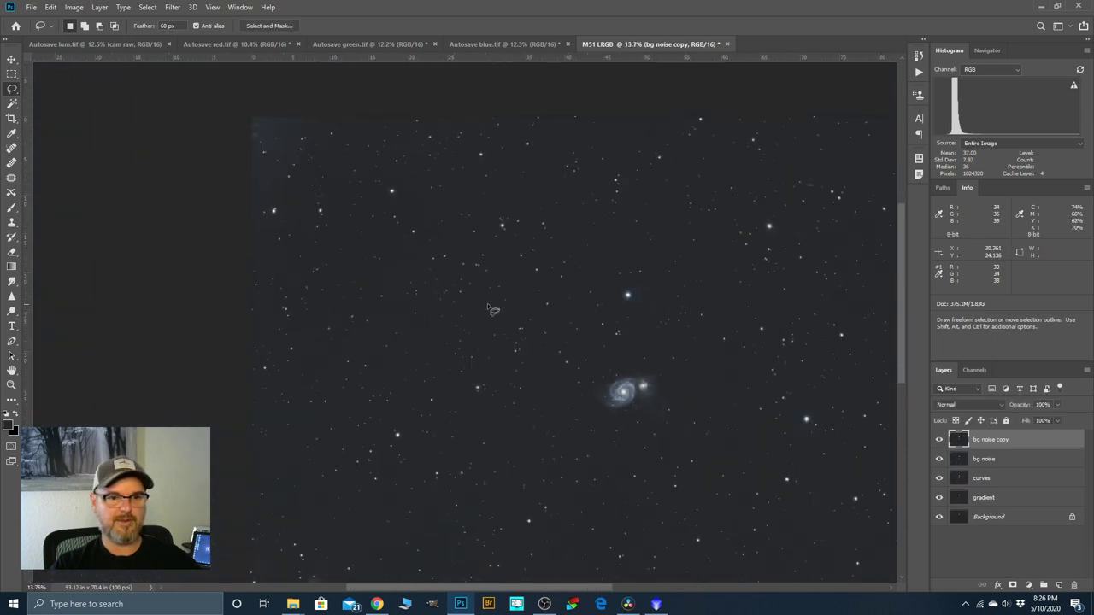
# Apply Camera Raw Detail noise reduction with Luminance 23 and Color 20.
pyautogui.scroll(-1, 493, 309)
pyautogui.scroll(2, 346, 279)
pyautogui.scroll(3, 245, 254)
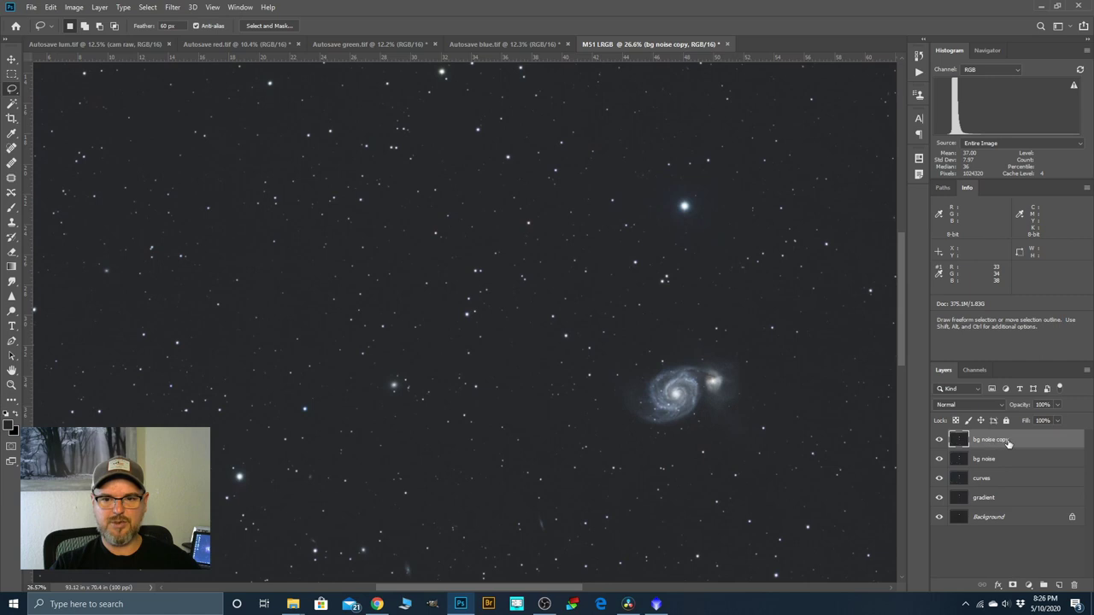
pyautogui.click(172, 7)
pyautogui.click(199, 76)
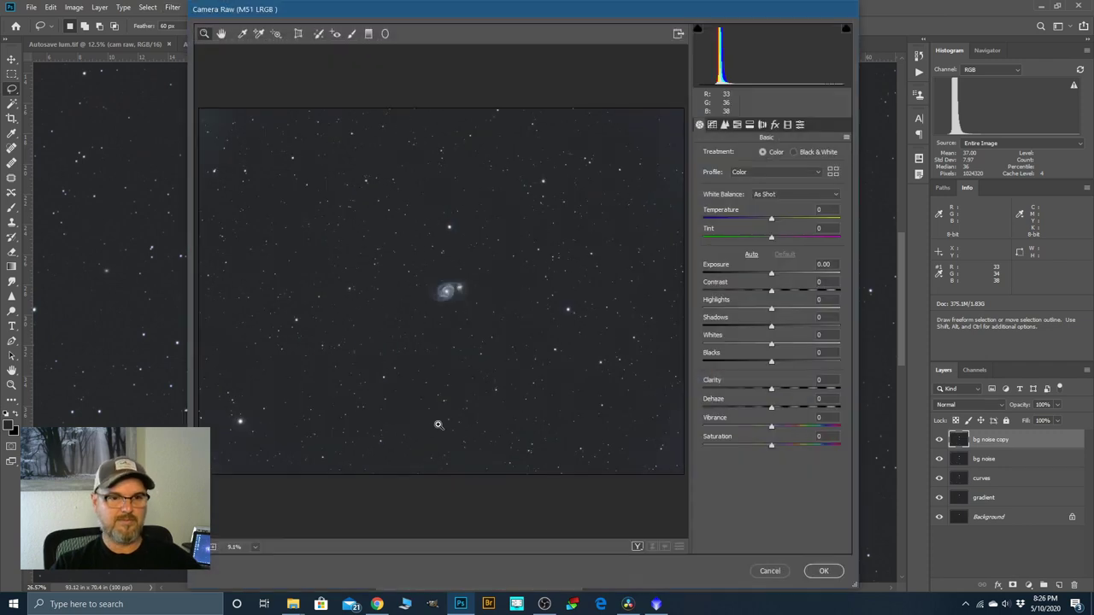
pyautogui.click(416, 248)
pyautogui.moveTo(330, 212); pyautogui.dragTo(510, 358)
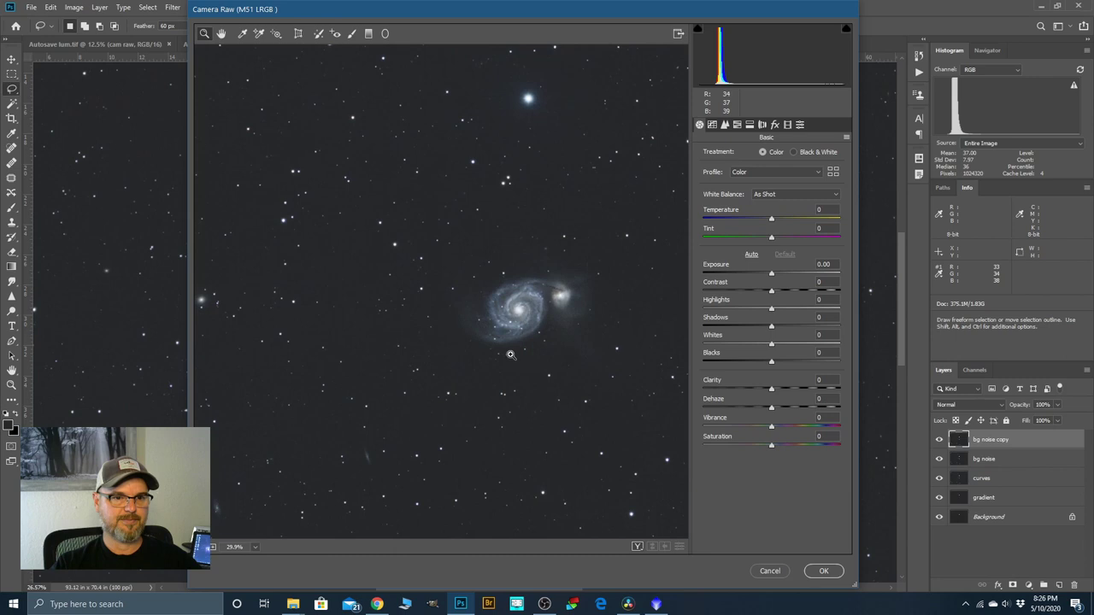
pyautogui.click(724, 125)
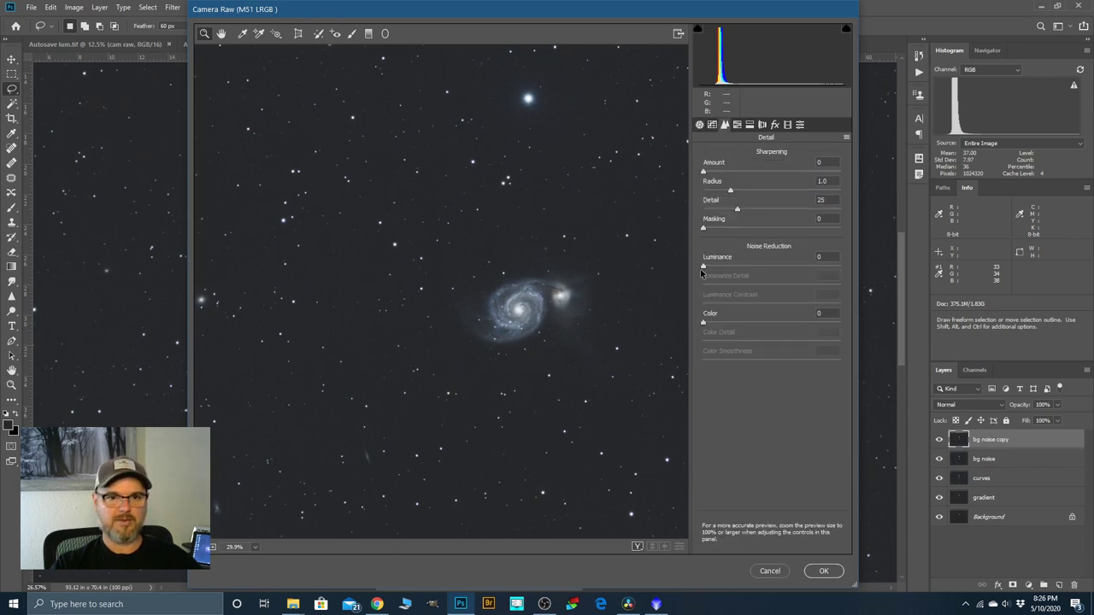
pyautogui.moveTo(704, 267); pyautogui.dragTo(728, 267)
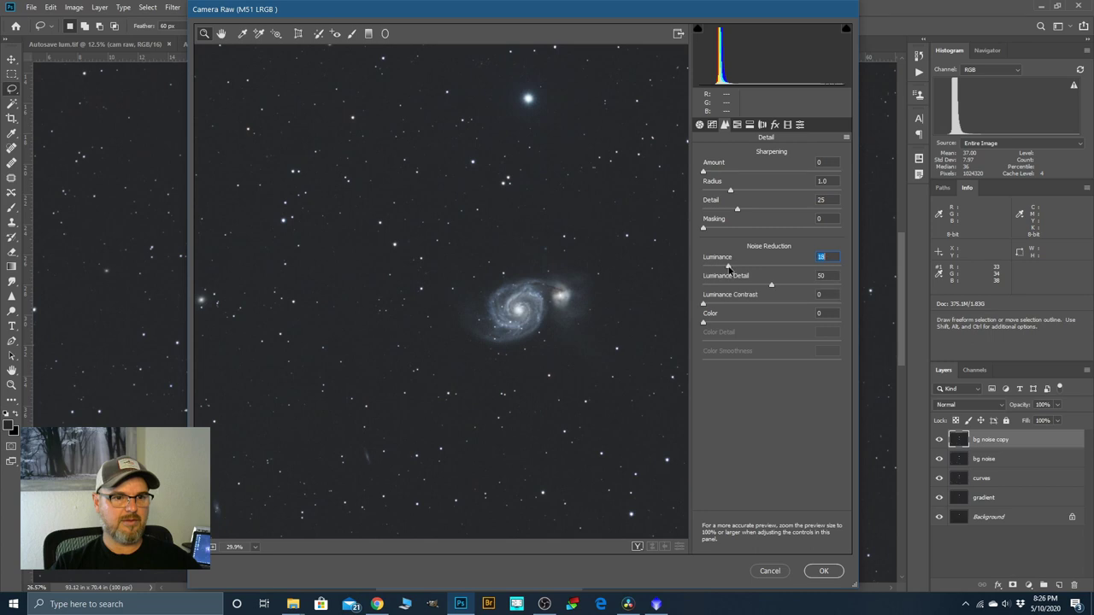
pyautogui.moveTo(703, 322); pyautogui.dragTo(725, 323)
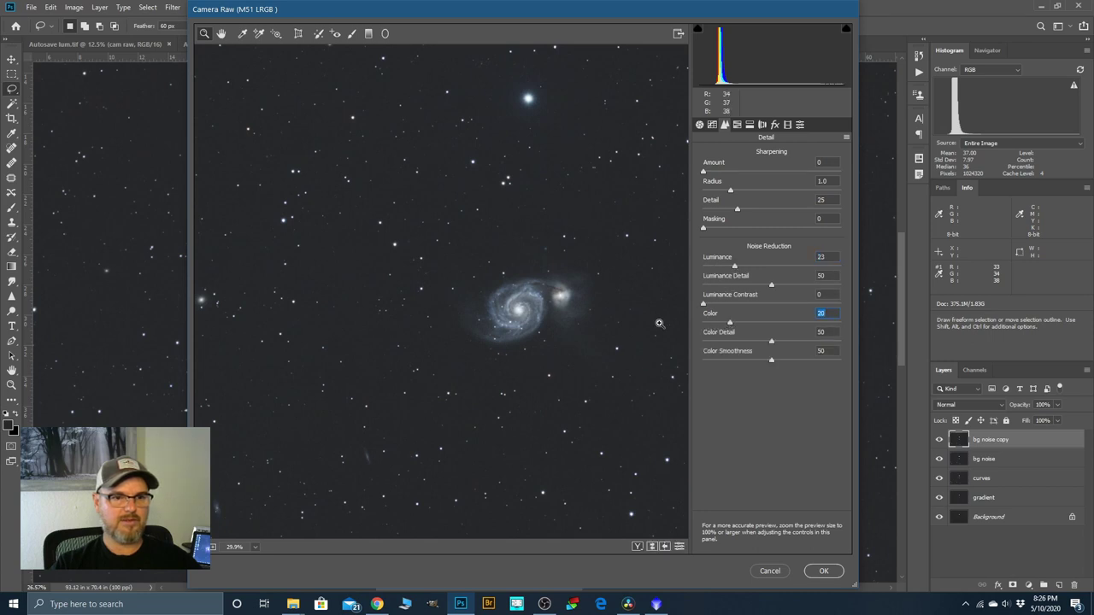
pyautogui.click(824, 571)
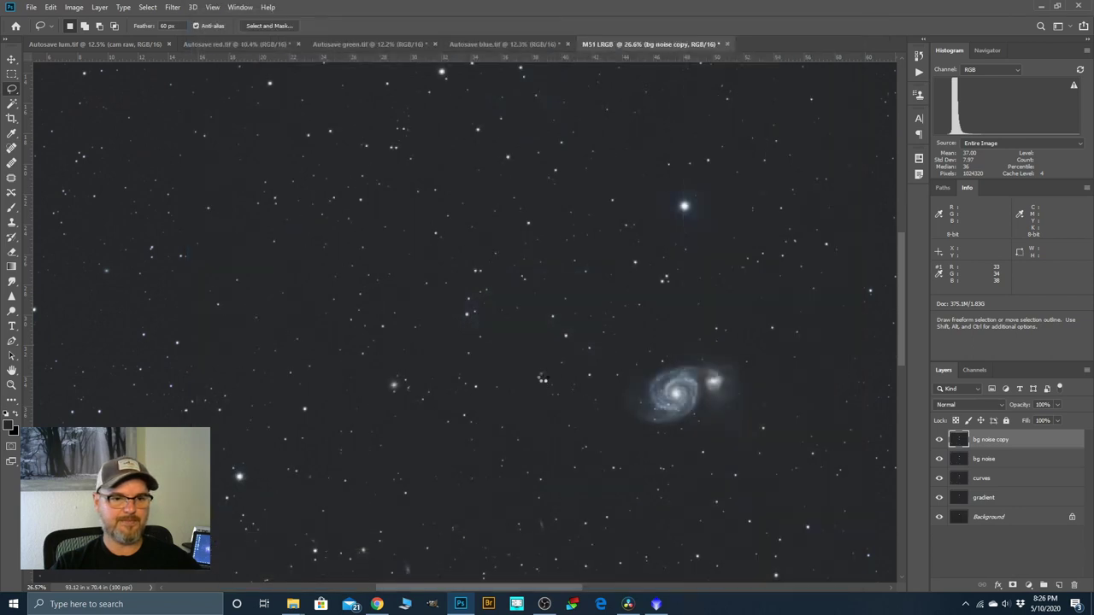
# Toggle bg noise copy's visibility to compare, then add a white layer mask to it.
pyautogui.scroll(-2, 429, 296)
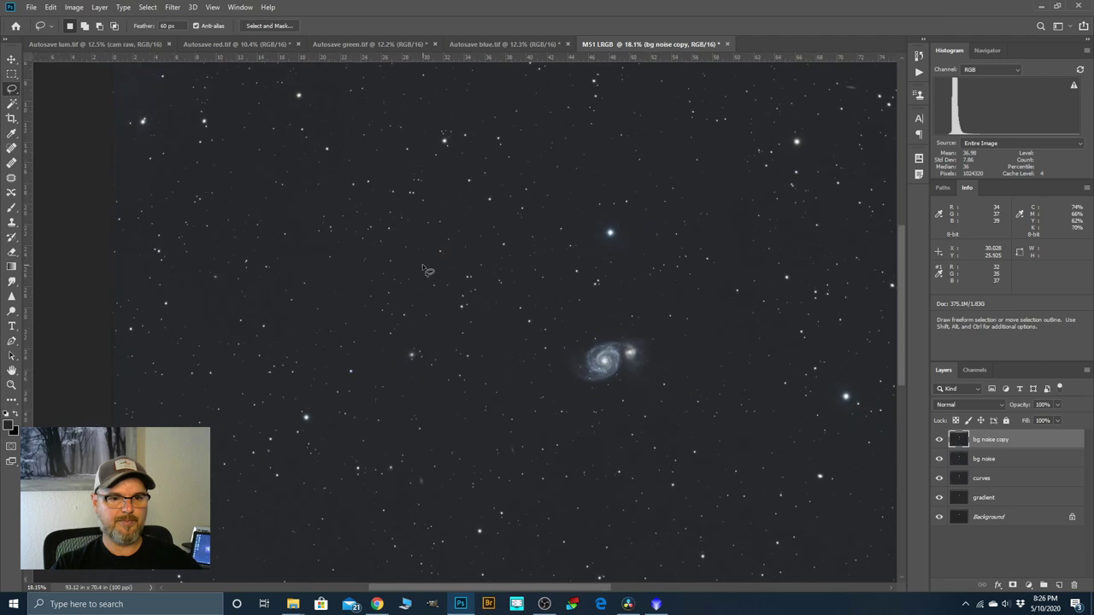
pyautogui.scroll(4, 633, 364)
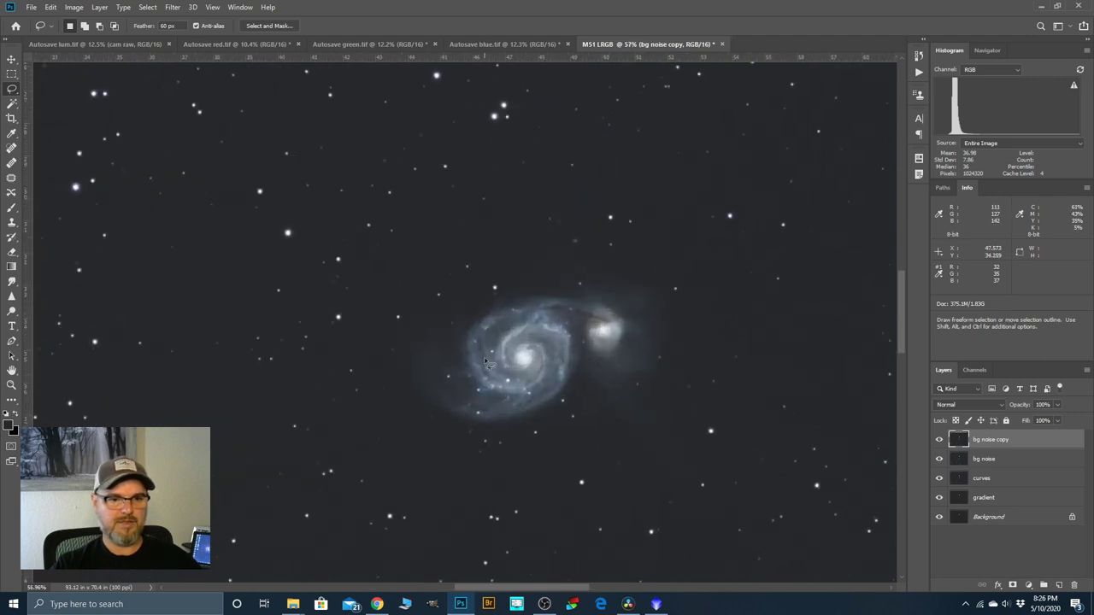
pyautogui.scroll(1, 598, 320)
pyautogui.scroll(2, 574, 321)
pyautogui.click(938, 439)
pyautogui.click(938, 439)
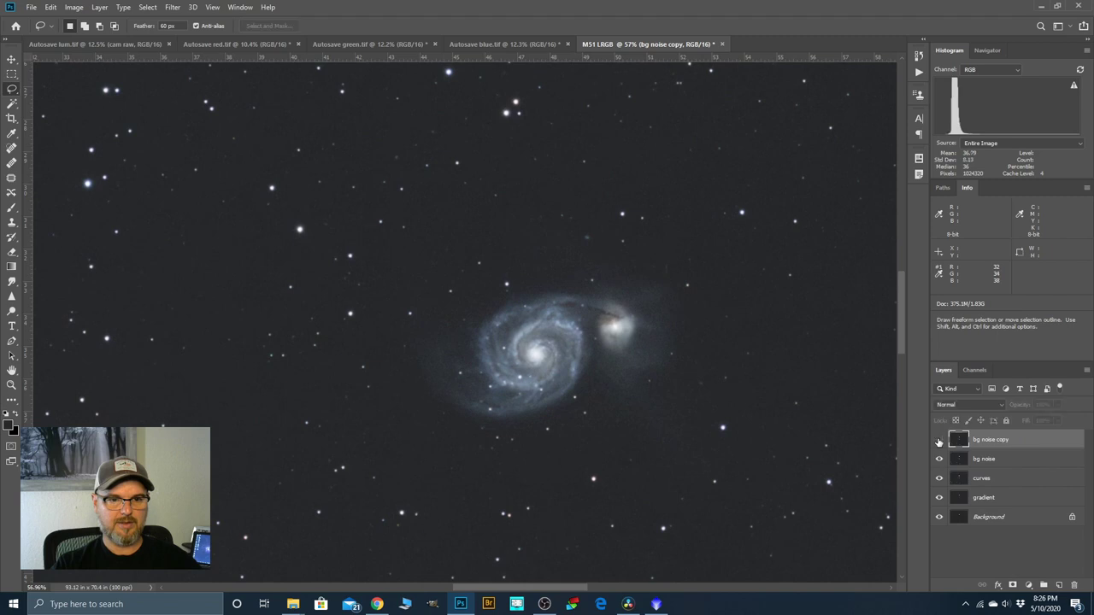
pyautogui.scroll(-1, 846, 392)
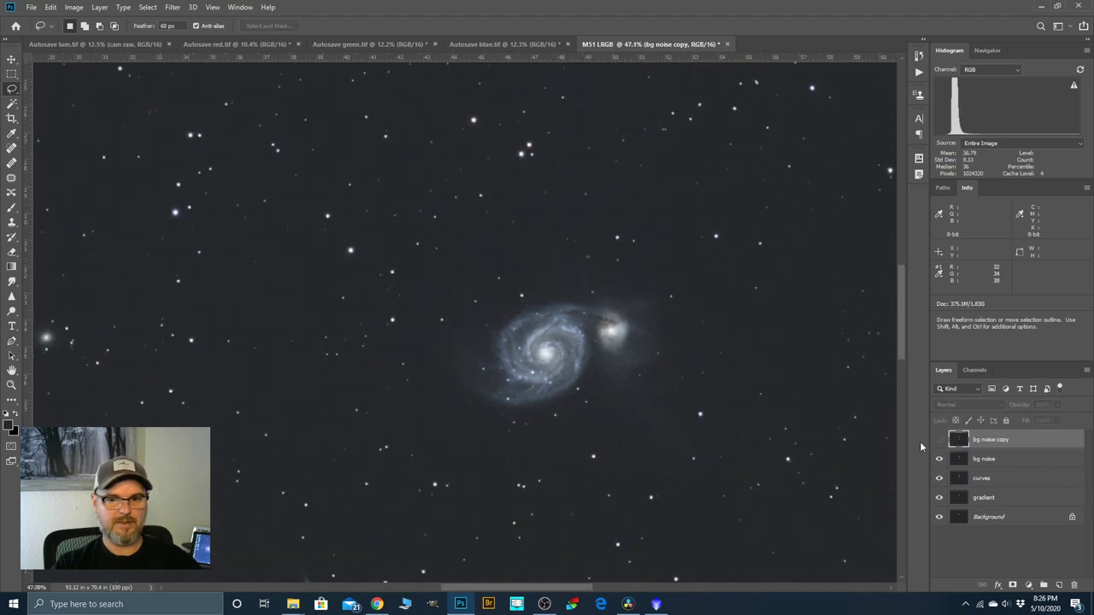
pyautogui.scroll(-5, 564, 365)
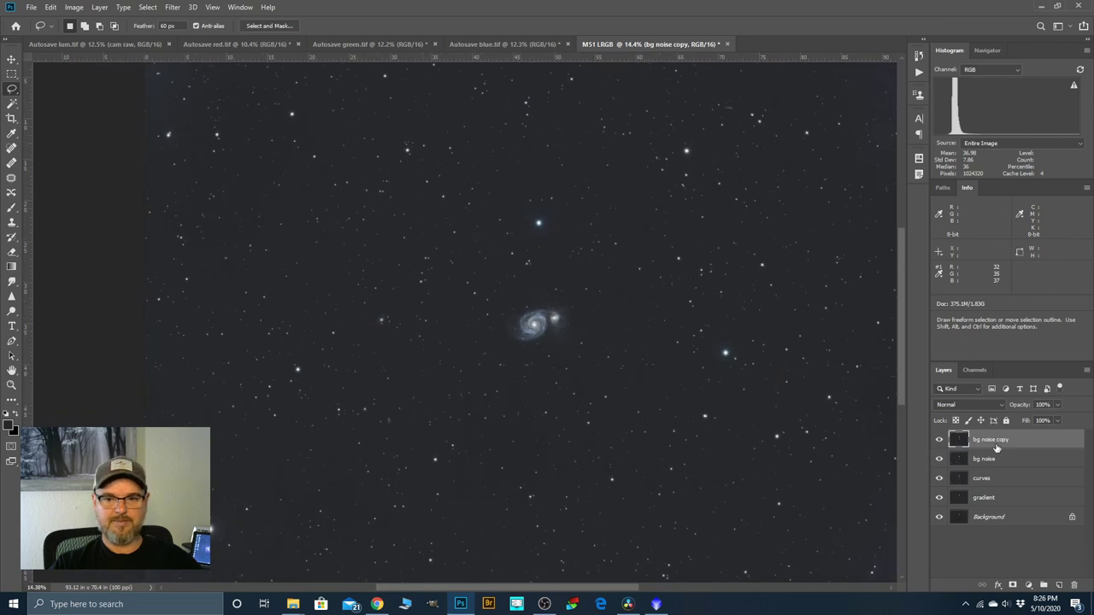
pyautogui.click(1012, 587)
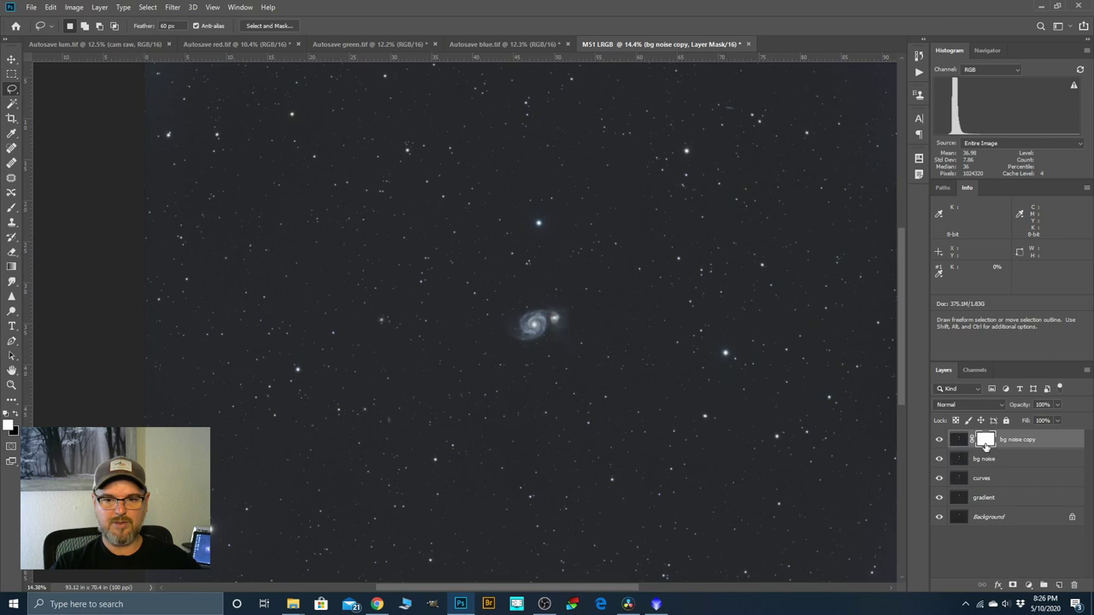
# Select all, display the bg noise copy mask, and invert it with Ctrl+I twice.
pyautogui.click(959, 458)
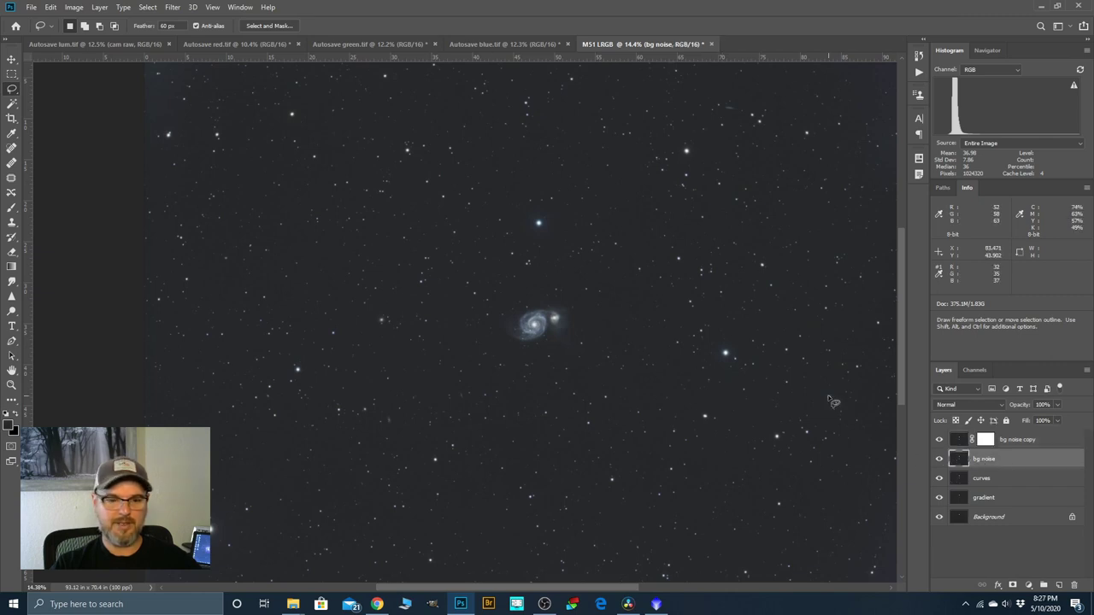
pyautogui.hotkey('ctrl', 'a')
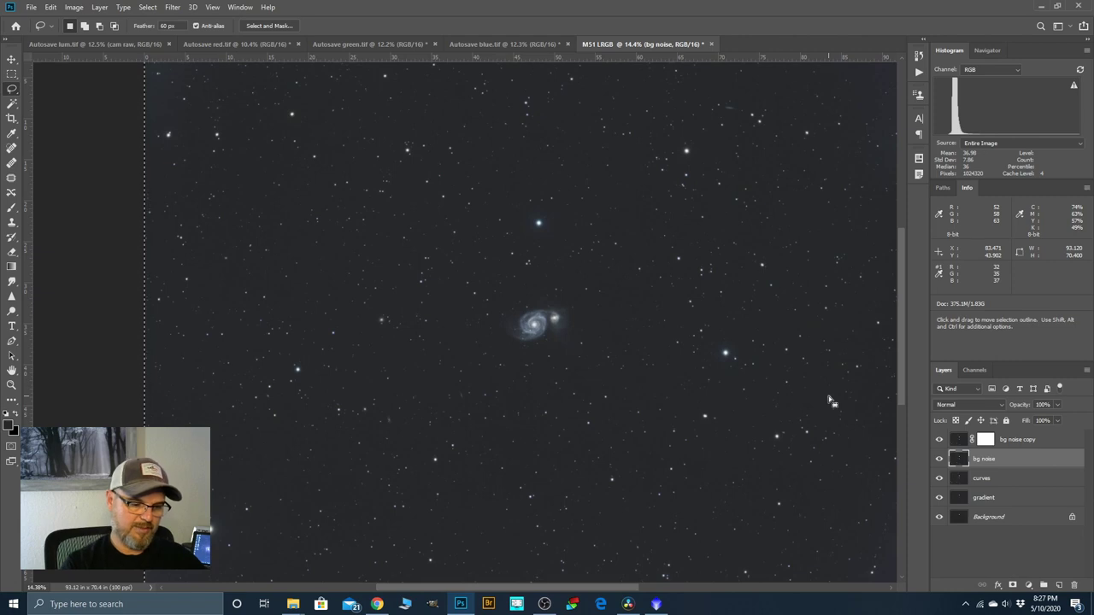
pyautogui.keyDown('alt'); pyautogui.click(987, 441); pyautogui.keyUp('alt')
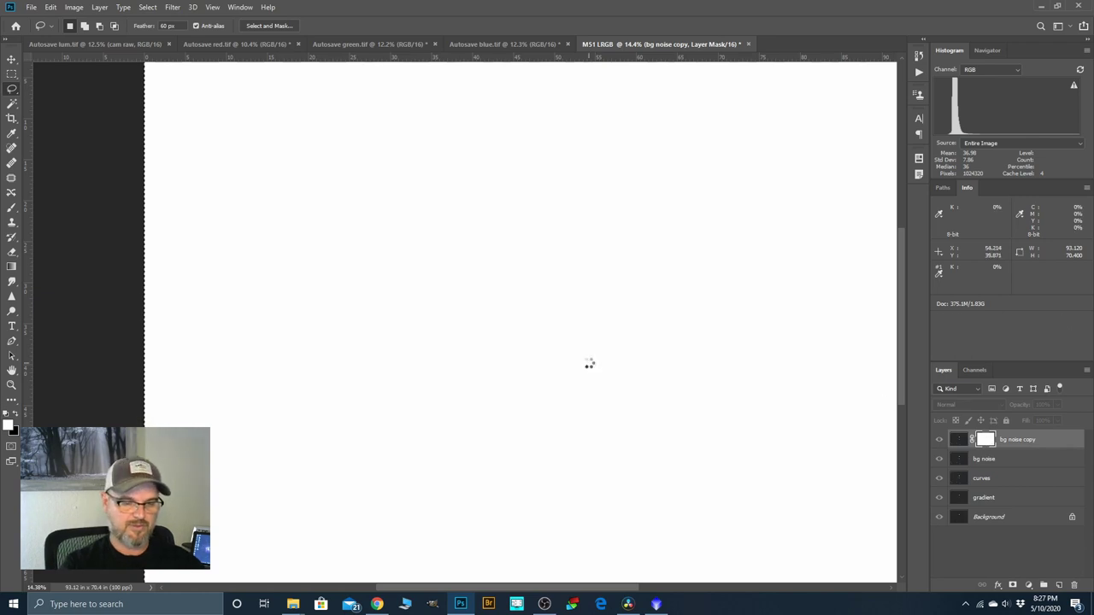
pyautogui.hotkey('ctrl', 'i')
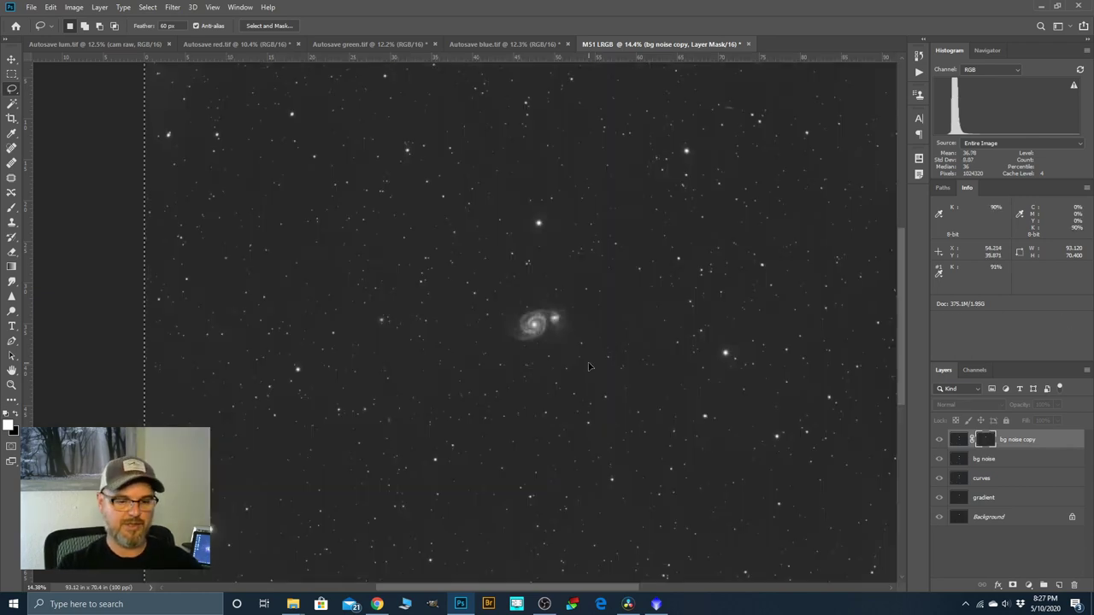
pyautogui.hotkey('ctrl', 'i')
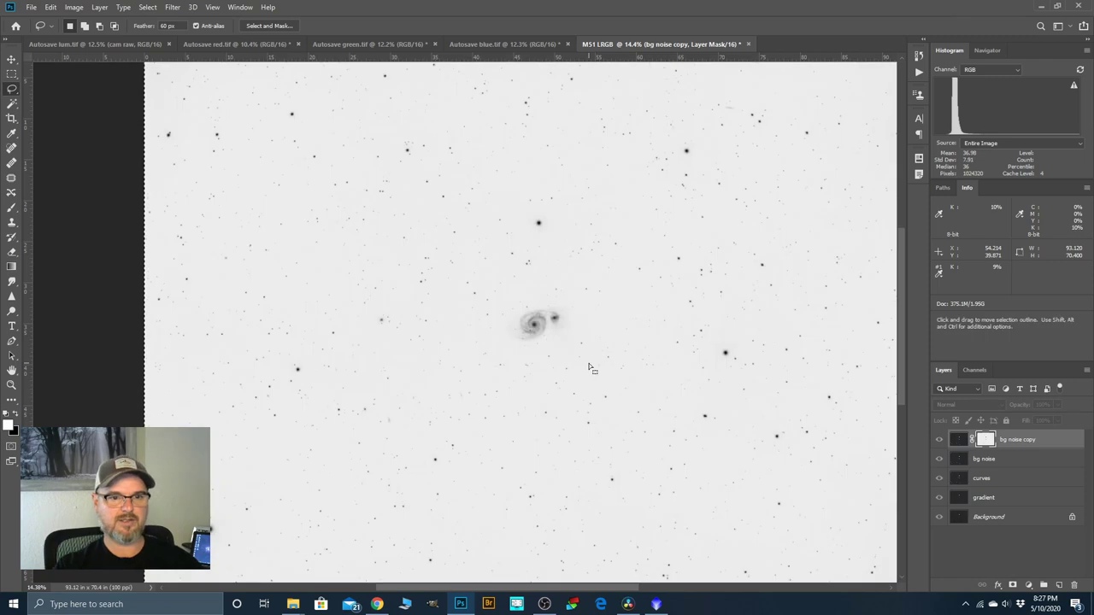
pyautogui.scroll(-1, 346, 286)
pyautogui.scroll(-1, 347, 286)
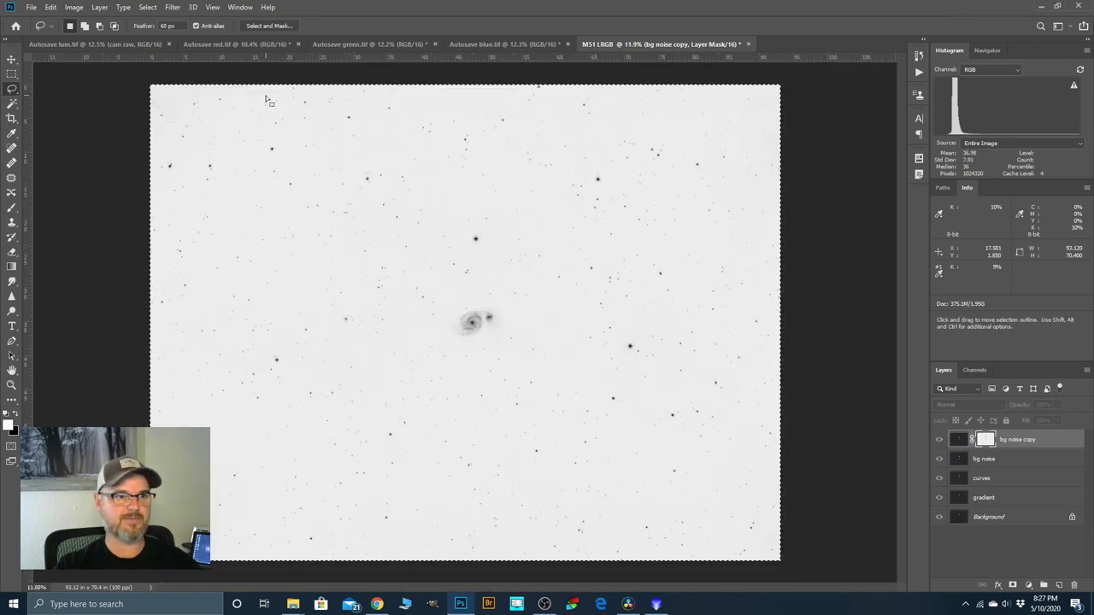
pyautogui.click(78, 9)
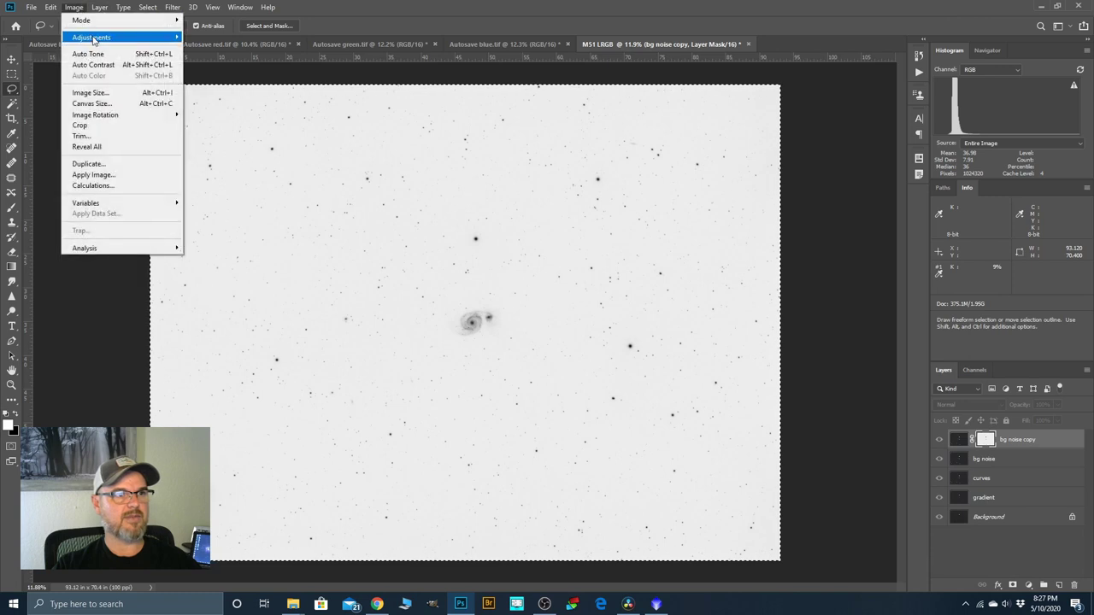
# Apply Levels to the mask with input black at 203 and white at 228.
pyautogui.moveTo(116, 40)
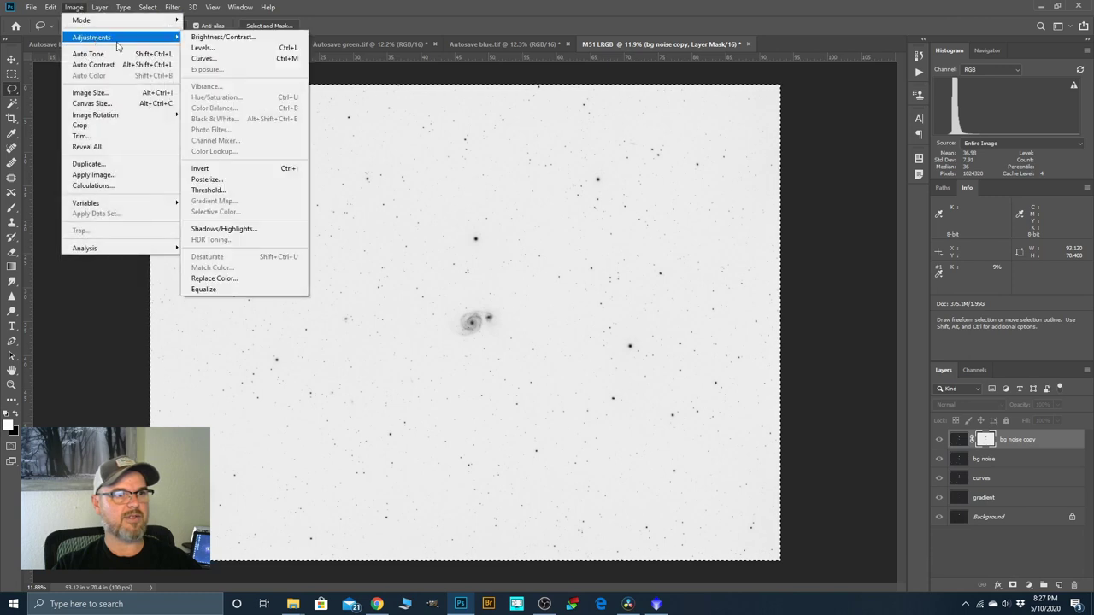
pyautogui.click(202, 48)
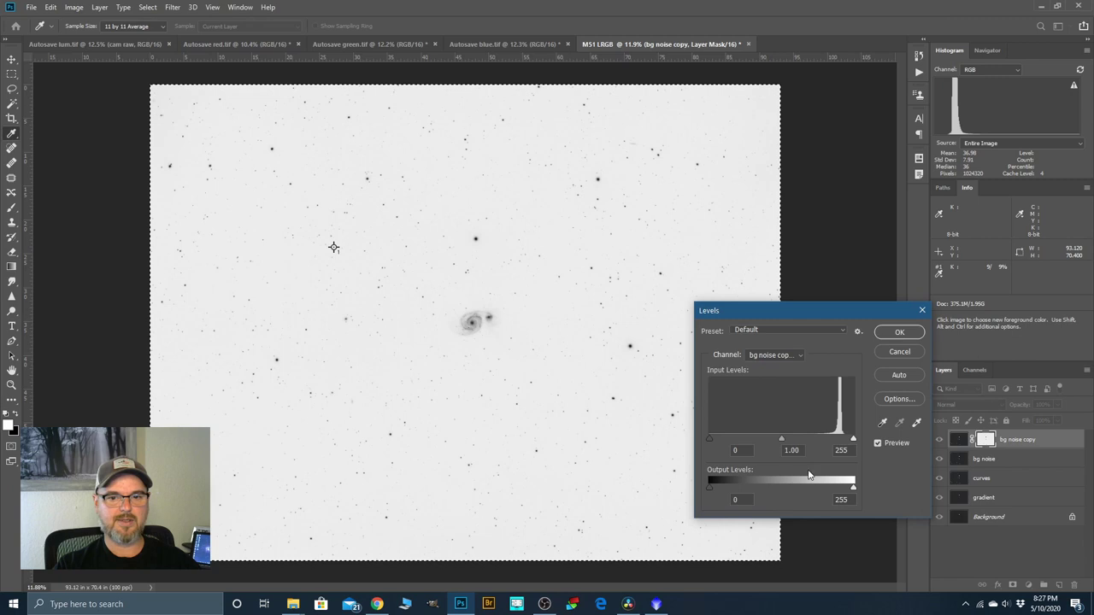
pyautogui.moveTo(709, 438); pyautogui.dragTo(840, 442)
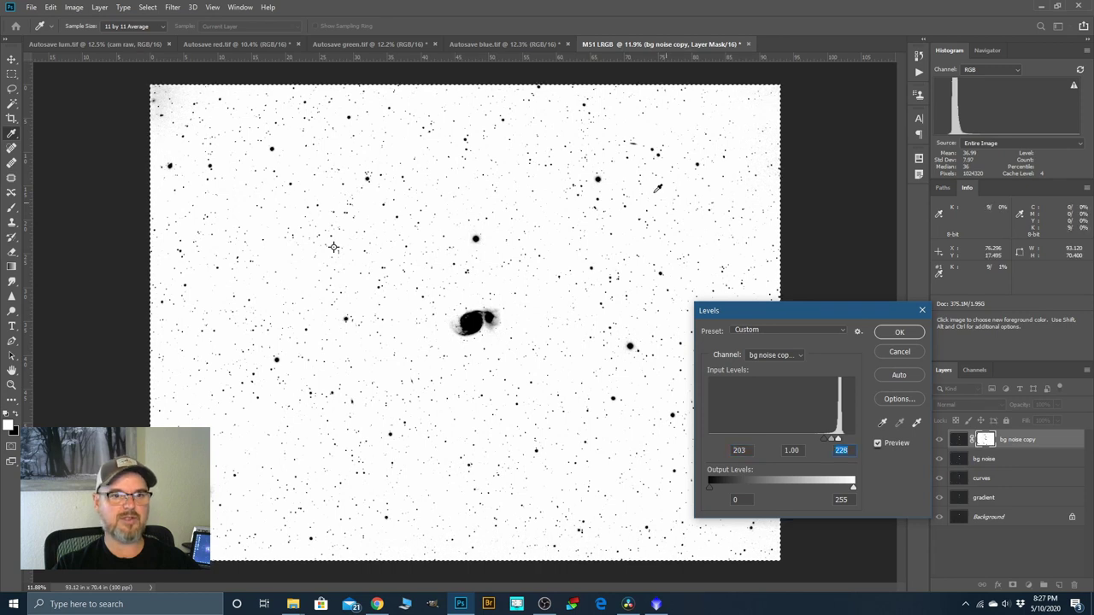
pyautogui.click(911, 333)
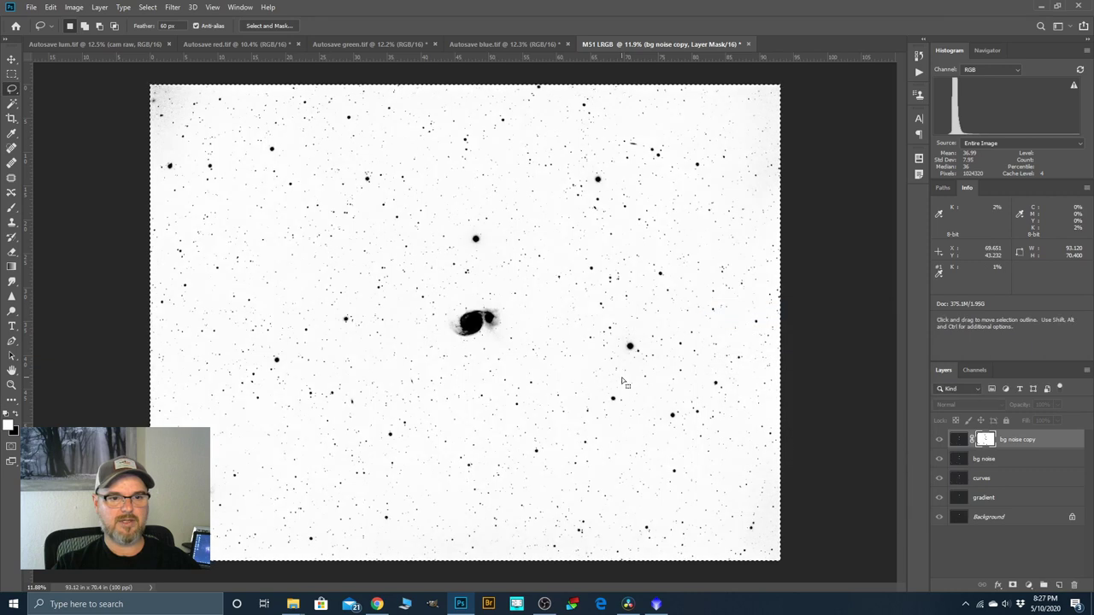
# Merge Down the bg noise copy layer into bg noise and review the result.
pyautogui.rightClick(997, 446)
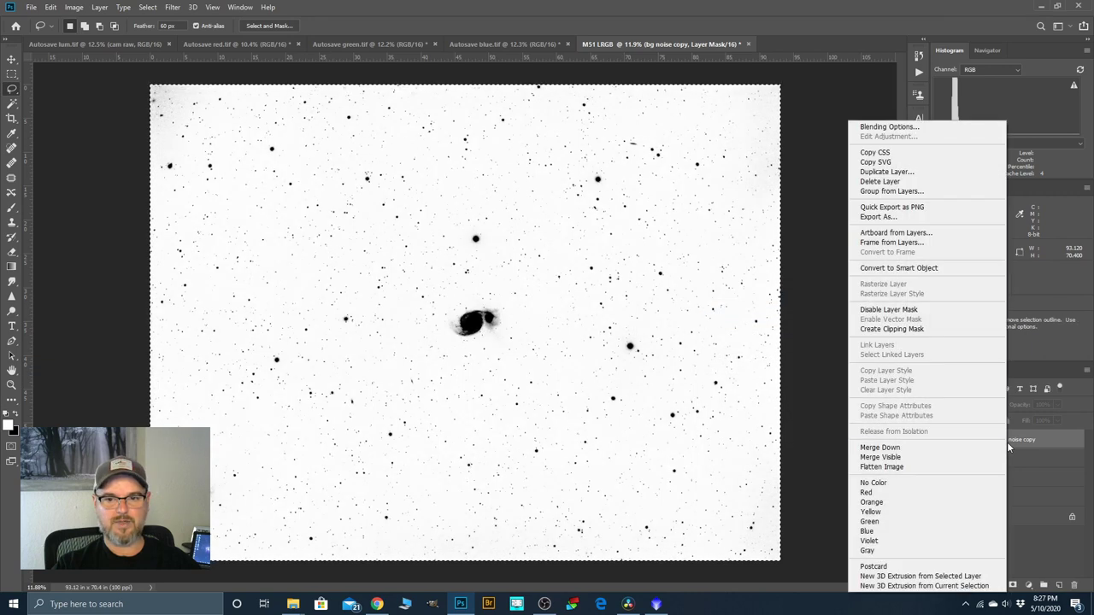
pyautogui.click(908, 446)
pyautogui.scroll(5, 463, 323)
pyautogui.scroll(2, 462, 323)
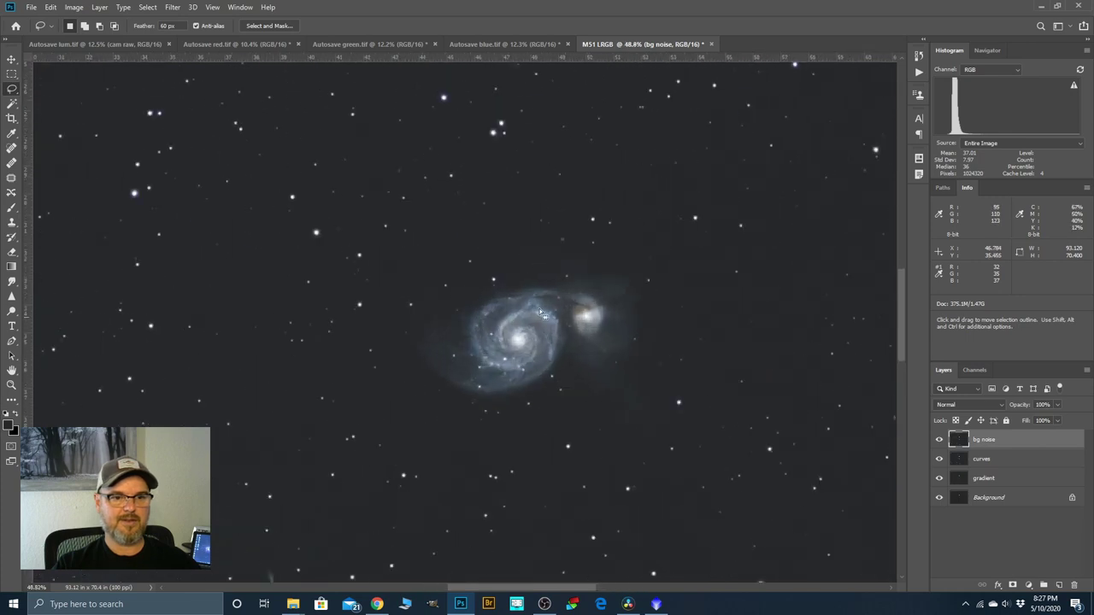
pyautogui.scroll(1, 382, 282)
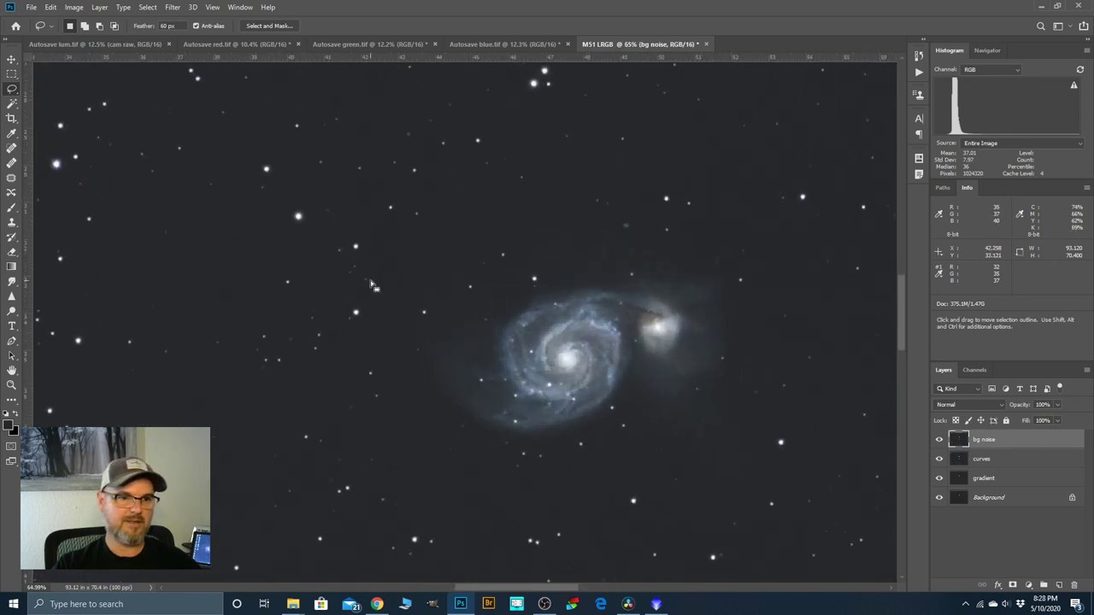
pyautogui.scroll(1, 247, 275)
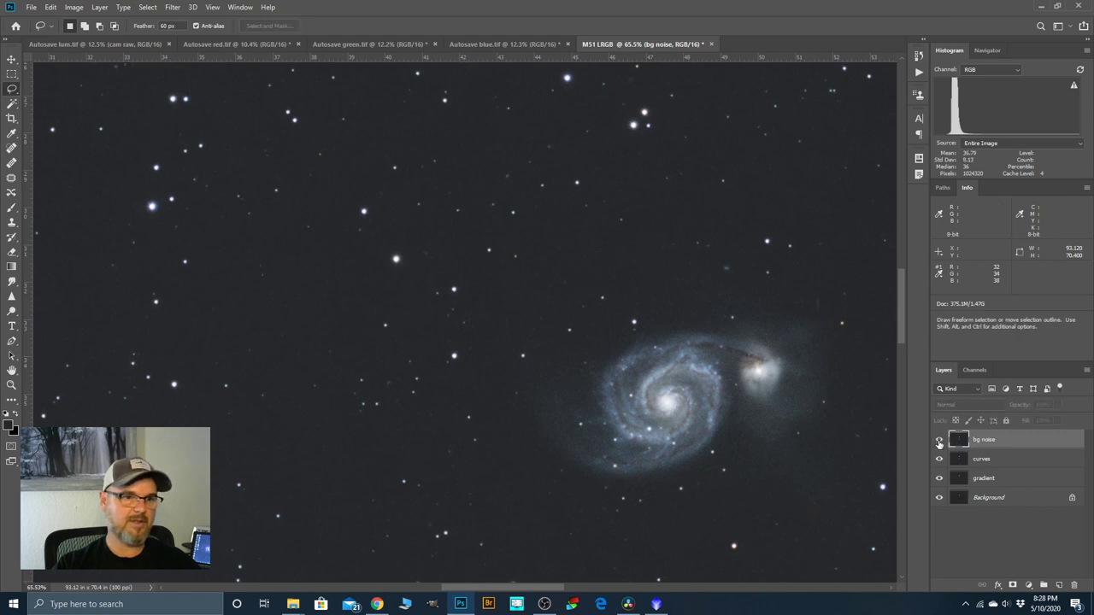
pyautogui.scroll(-2, 619, 396)
pyautogui.scroll(-10, 619, 396)
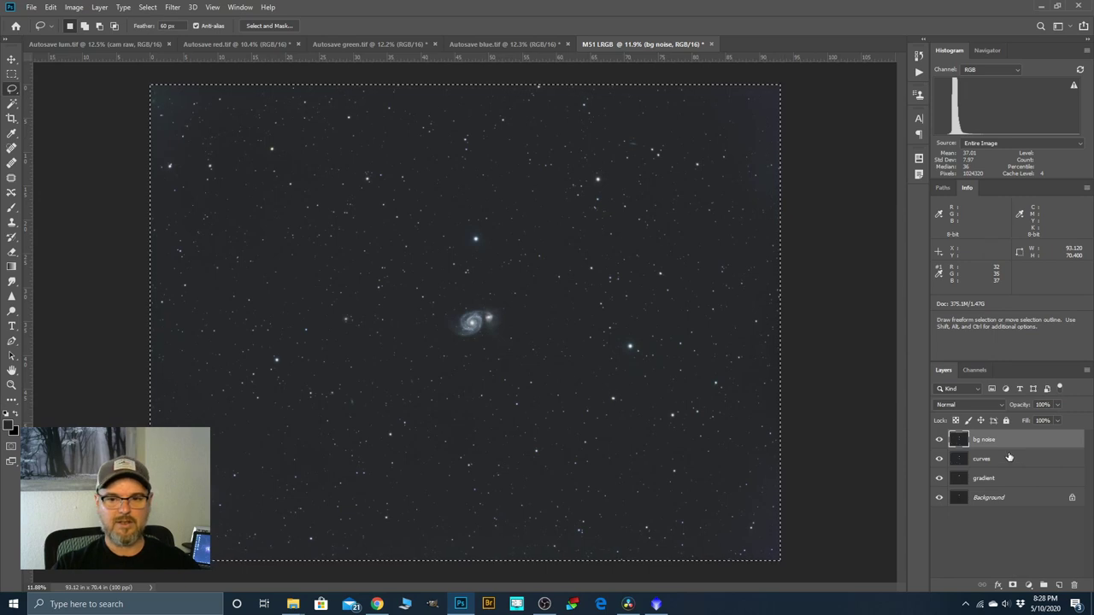
# Rename the bg noise layer to 'saturation' and duplicate it.
pyautogui.doubleClick(983, 440)
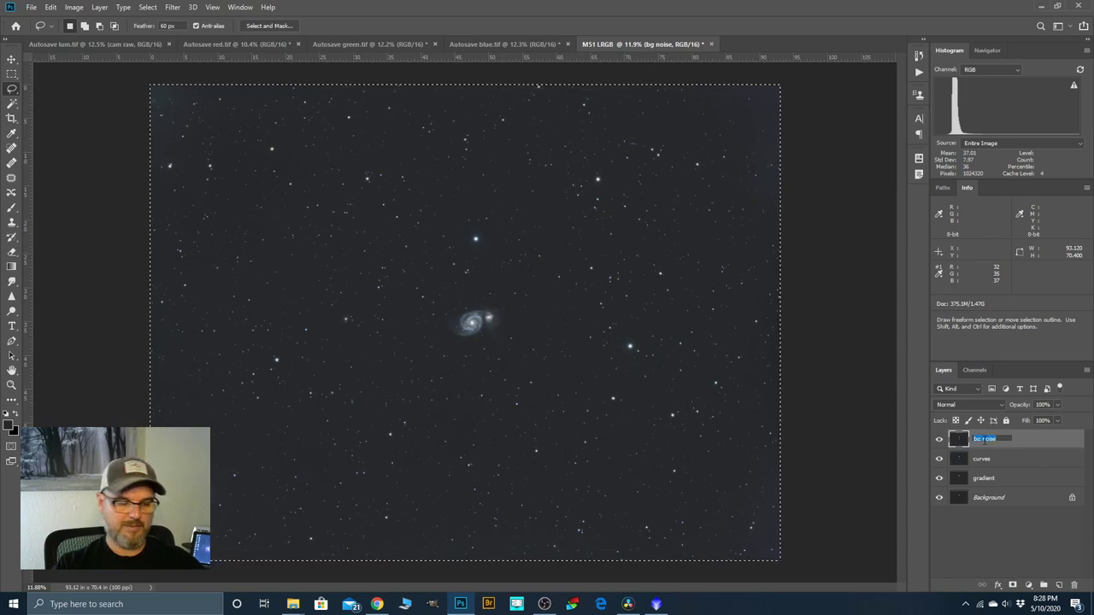
pyautogui.write('sat')
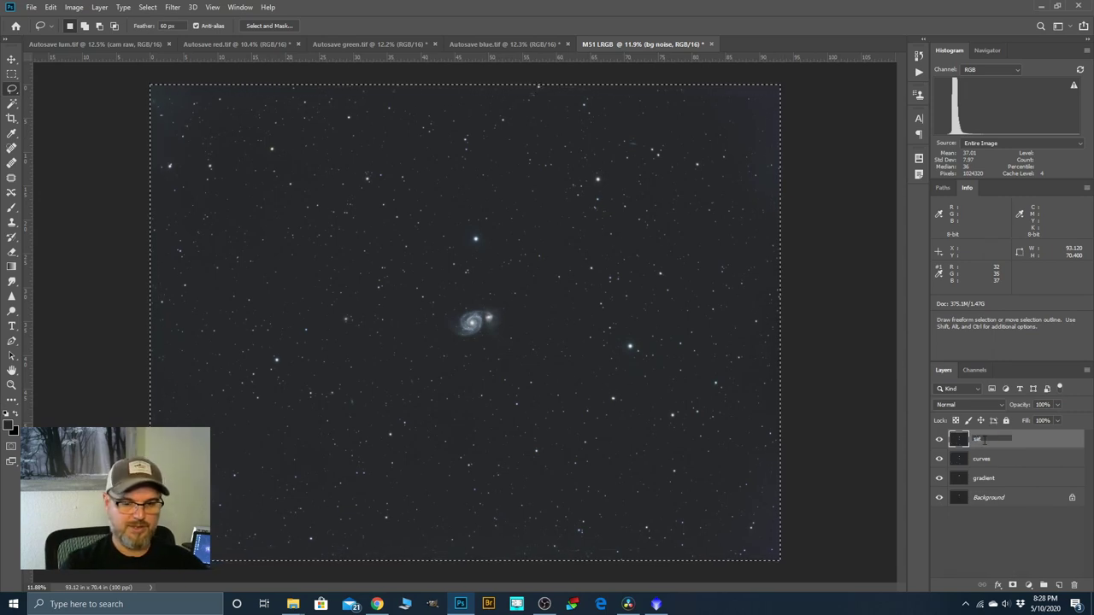
pyautogui.write('uration')
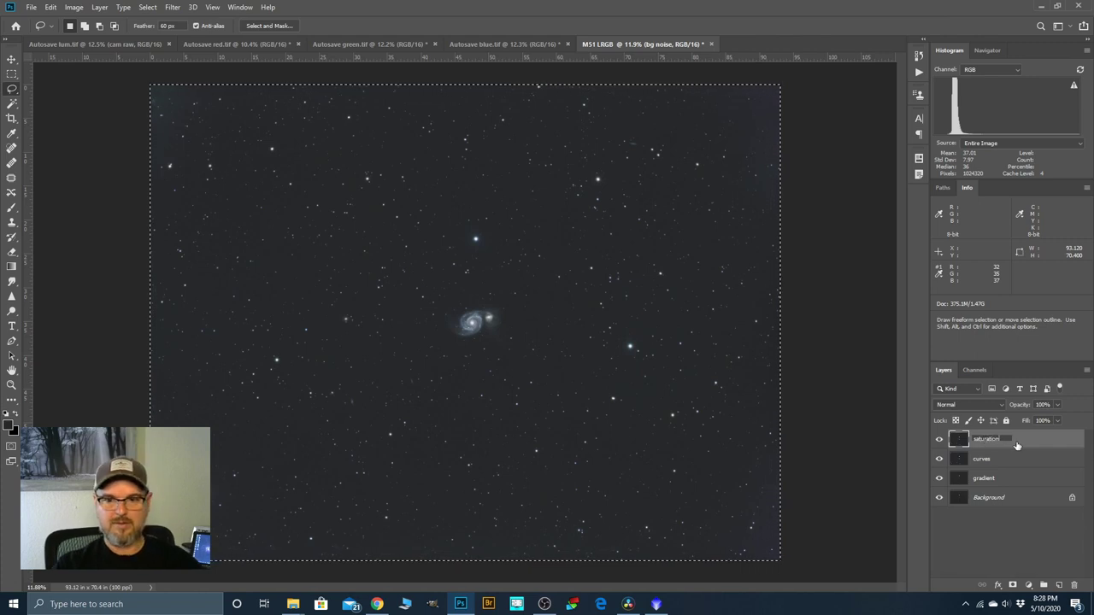
pyautogui.press('Return')
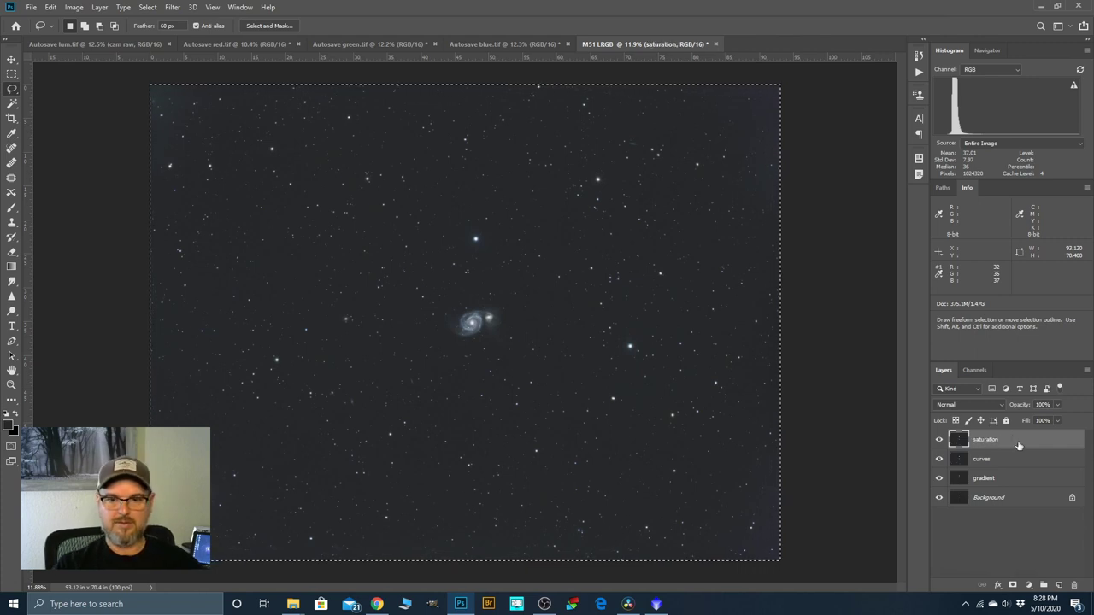
pyautogui.moveTo(990, 442); pyautogui.dragTo(1059, 585)
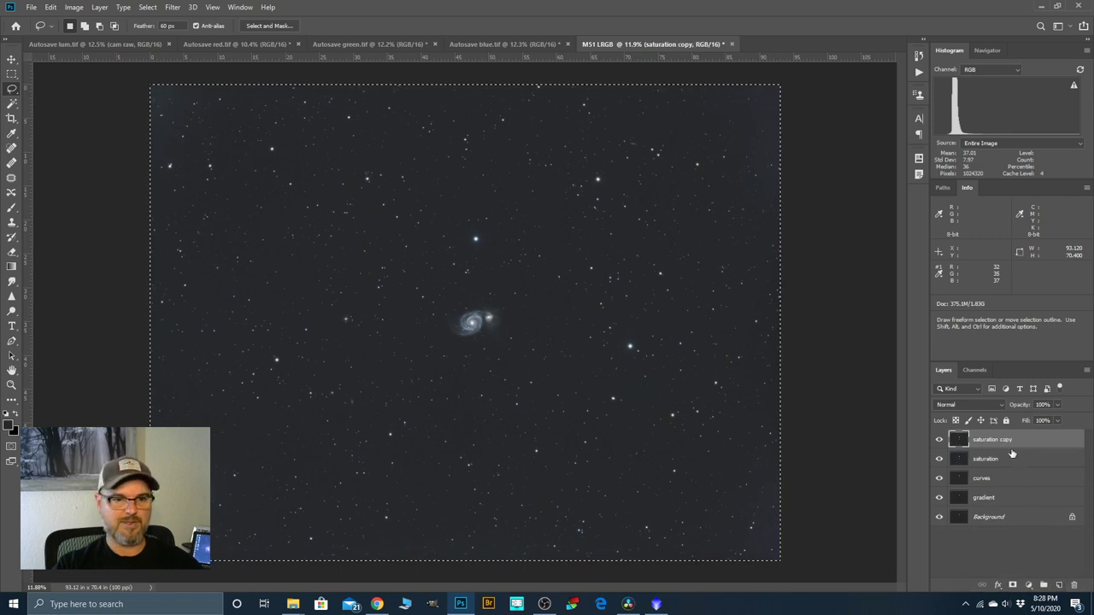
pyautogui.scroll(2, 432, 346)
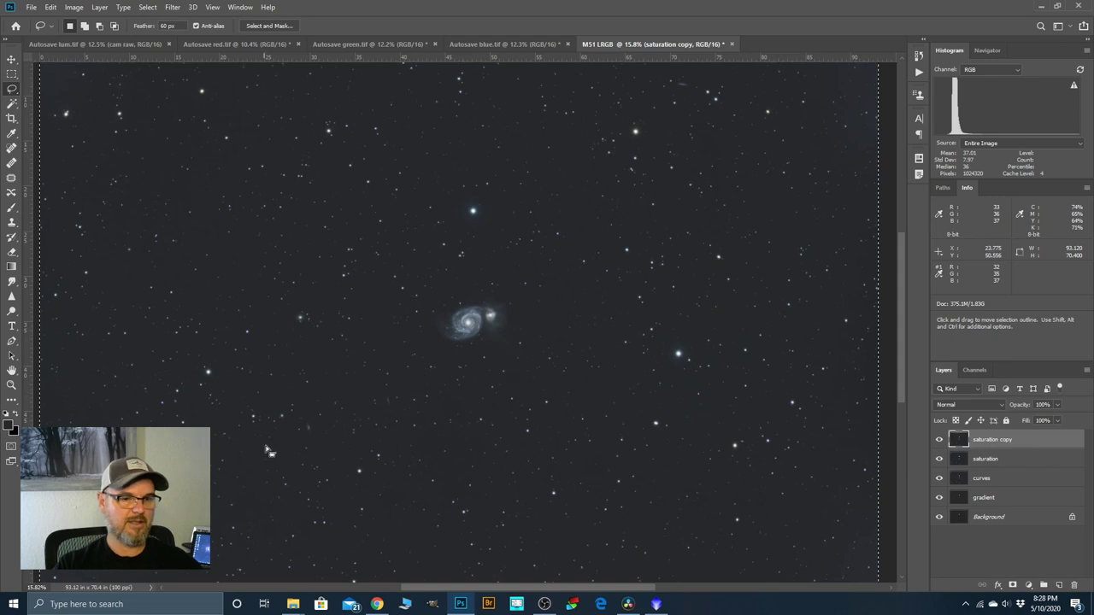
pyautogui.scroll(3, 444, 340)
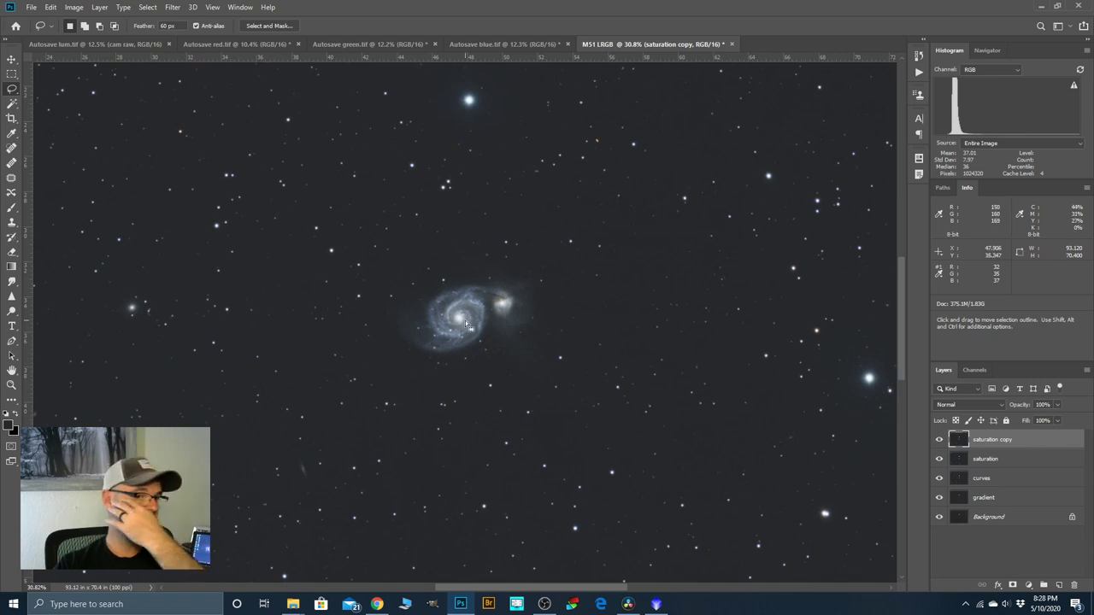
pyautogui.scroll(4, 467, 323)
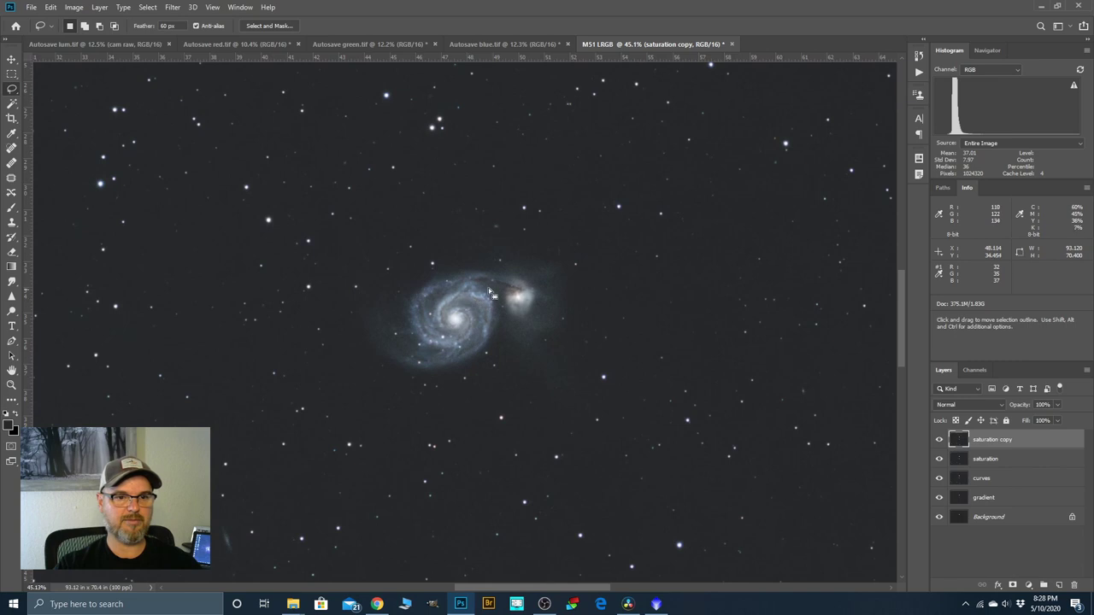
pyautogui.scroll(-3, 481, 330)
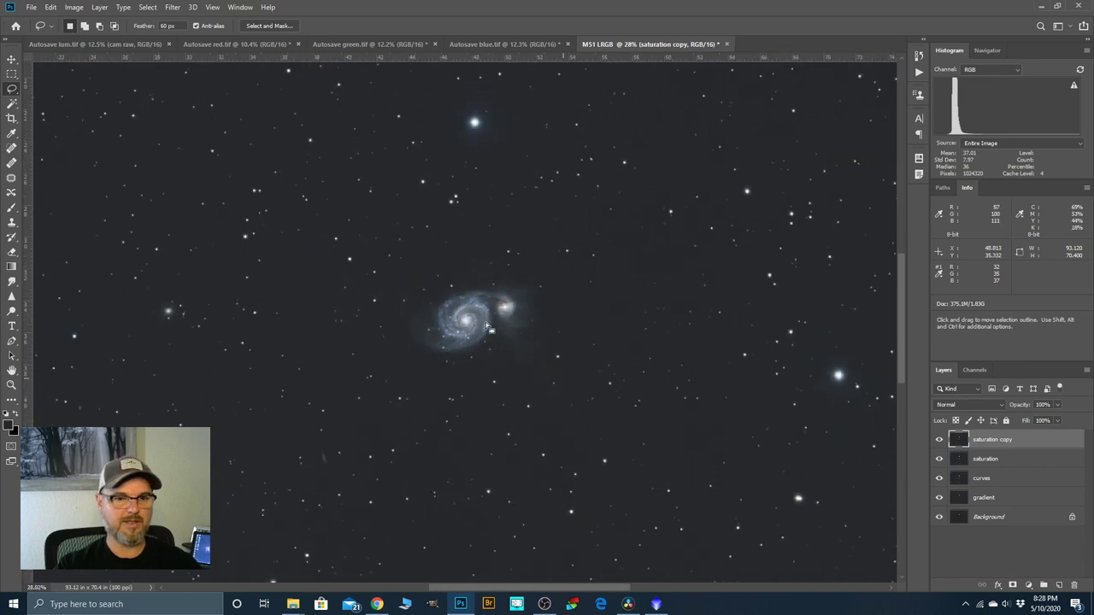
pyautogui.scroll(-2, 671, 265)
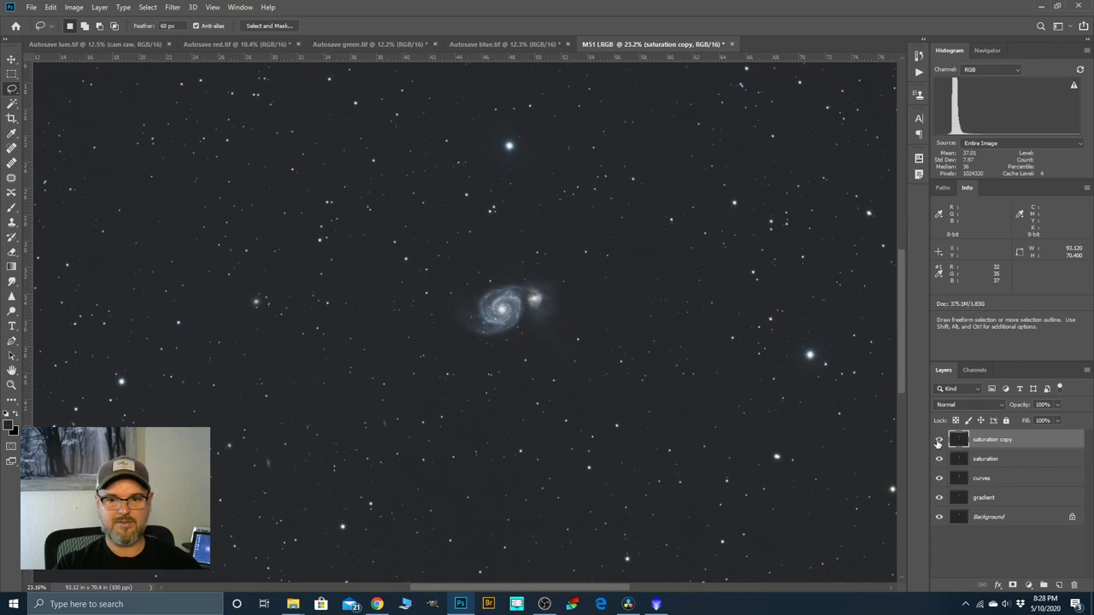
# Hide the saturation copy layer and make the saturation layer active.
pyautogui.click(940, 441)
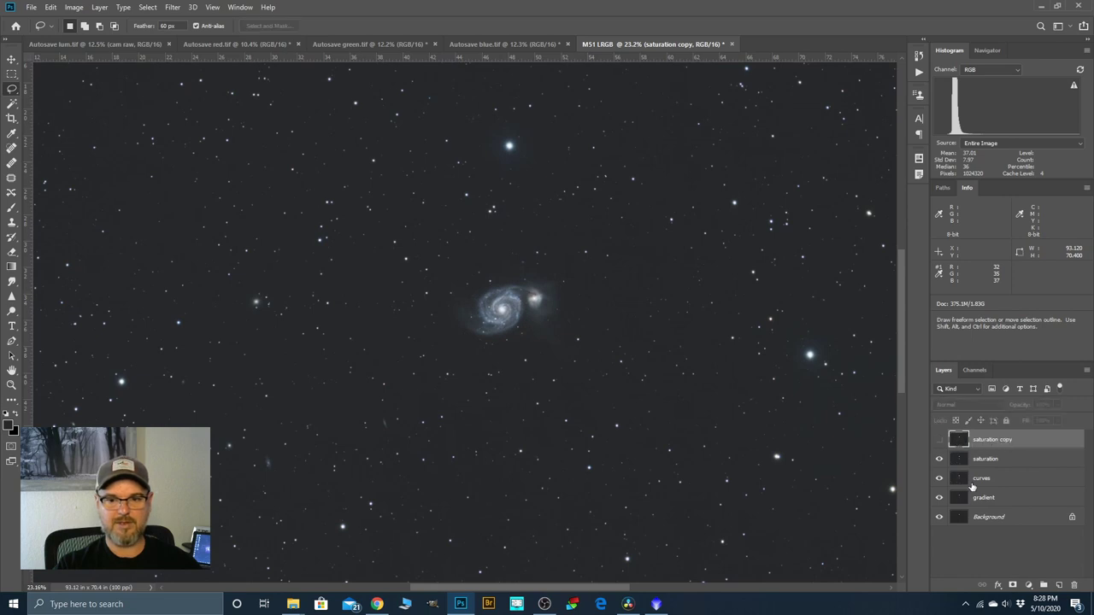
pyautogui.click(983, 460)
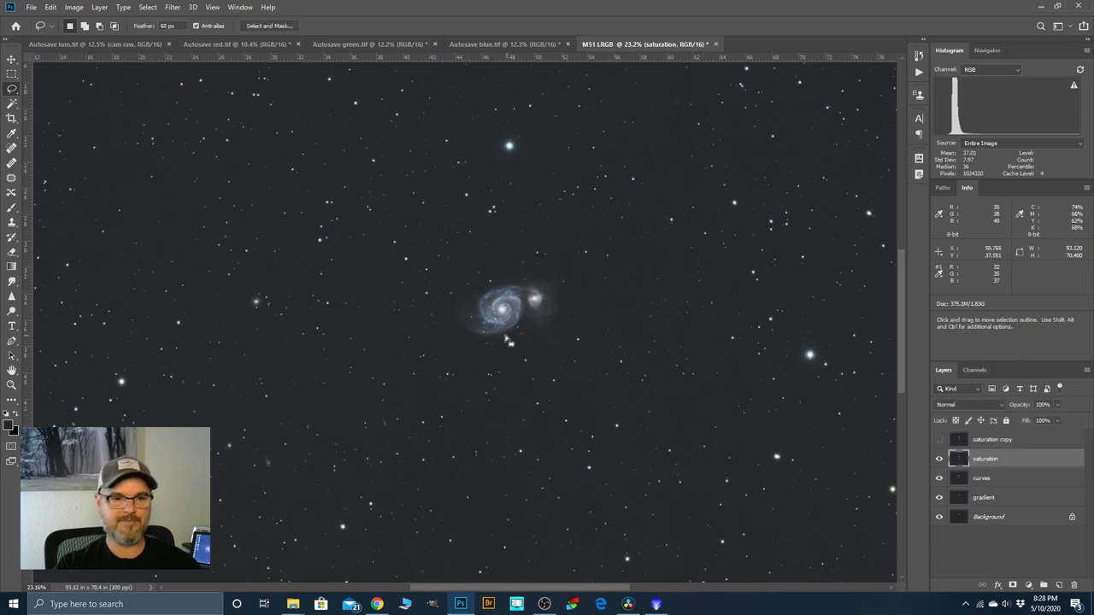
pyautogui.scroll(-2, 483, 334)
pyautogui.hscroll(5, 523, 305)
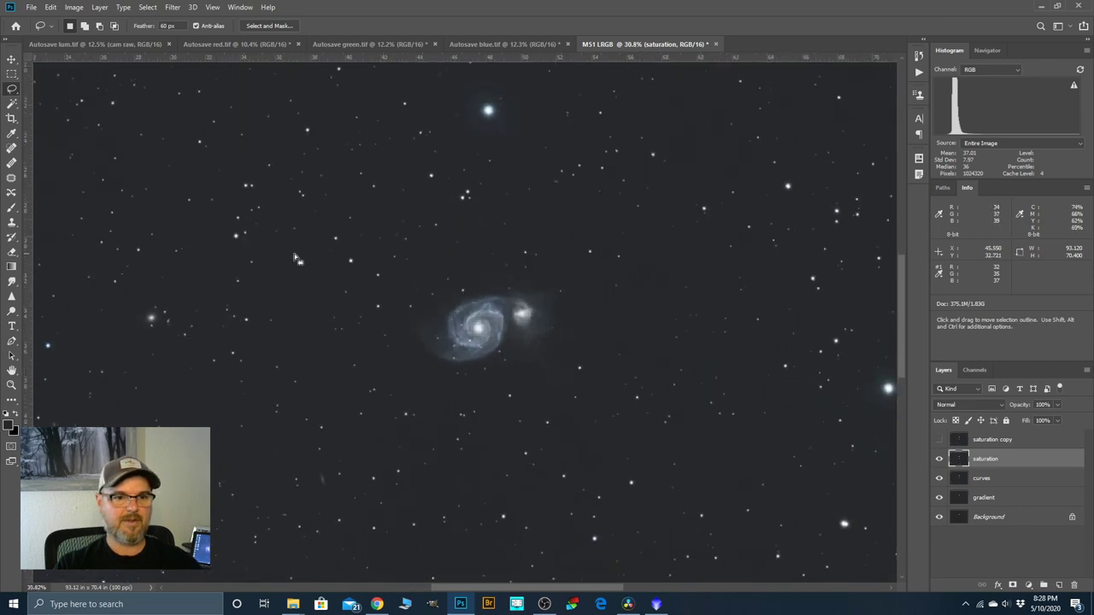
pyautogui.scroll(-1, 586, 284)
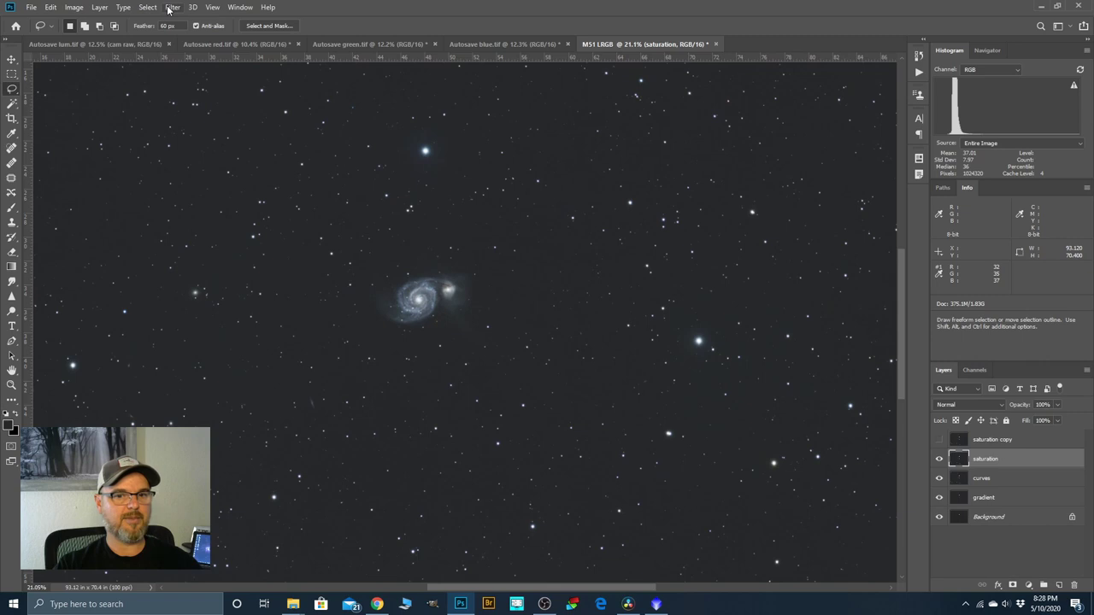
pyautogui.click(170, 7)
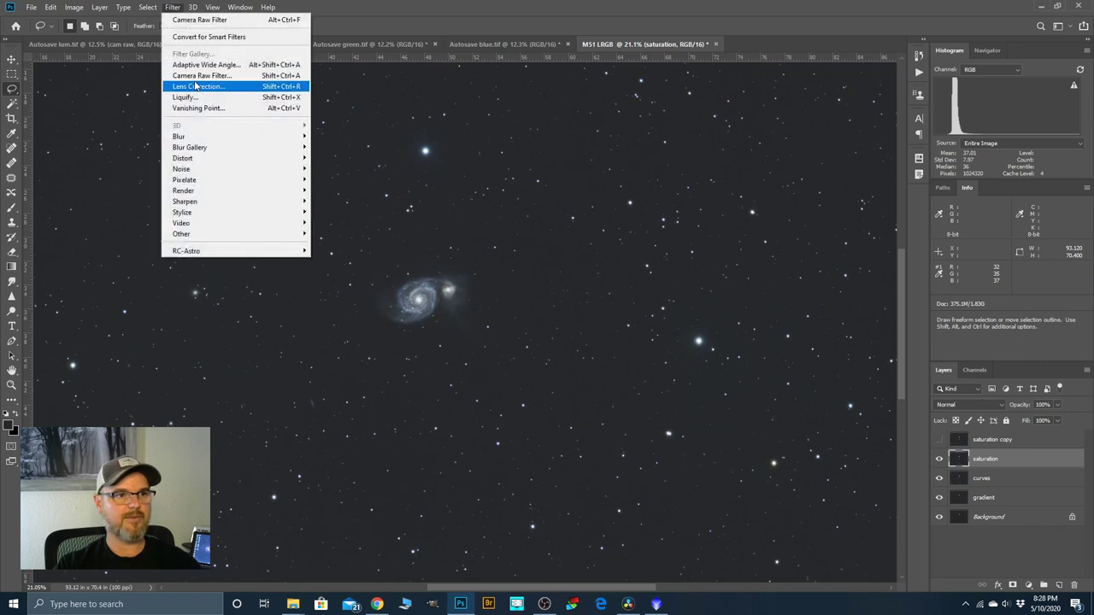
# In Camera Raw on the 'saturation' layer, set Clarity +26, Vibrance +23 and slightly raise Saturation.
pyautogui.click(195, 77)
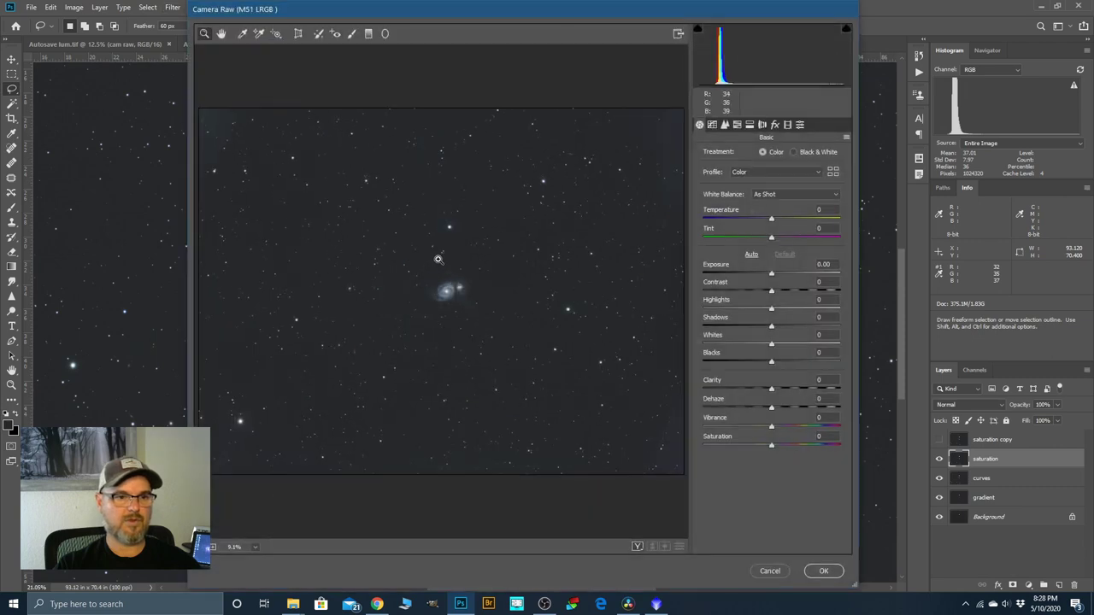
pyautogui.moveTo(369, 225); pyautogui.dragTo(522, 350)
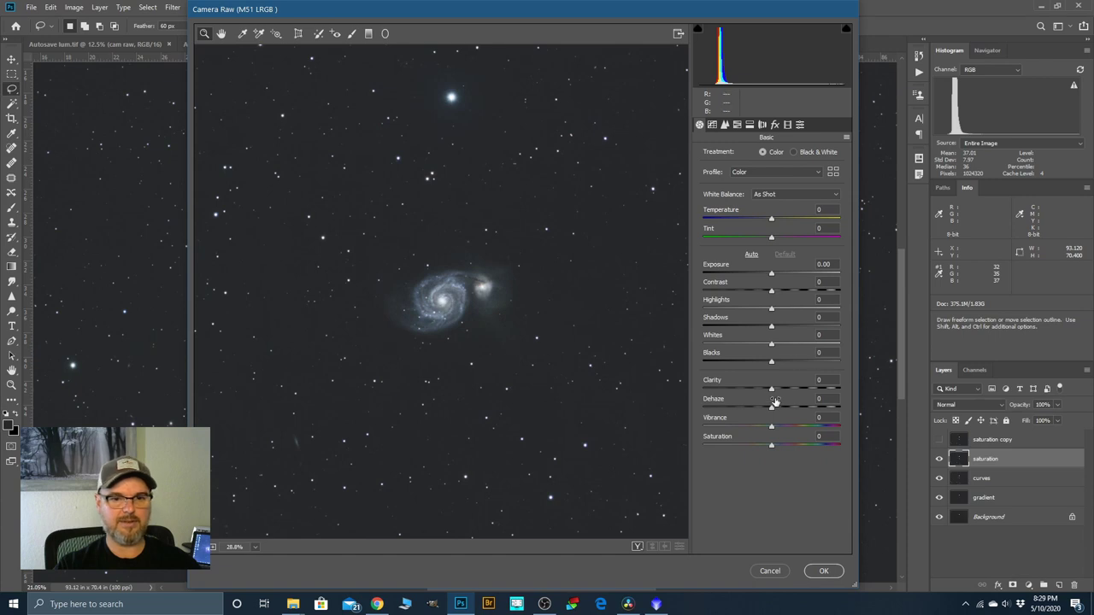
pyautogui.moveTo(772, 392); pyautogui.dragTo(776, 449)
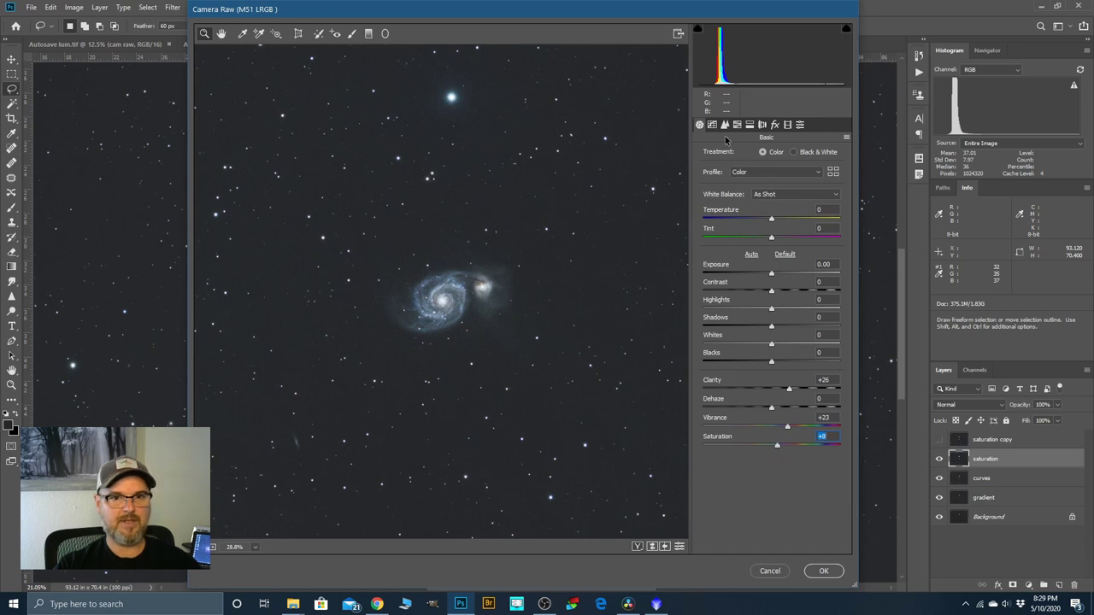
pyautogui.click(724, 125)
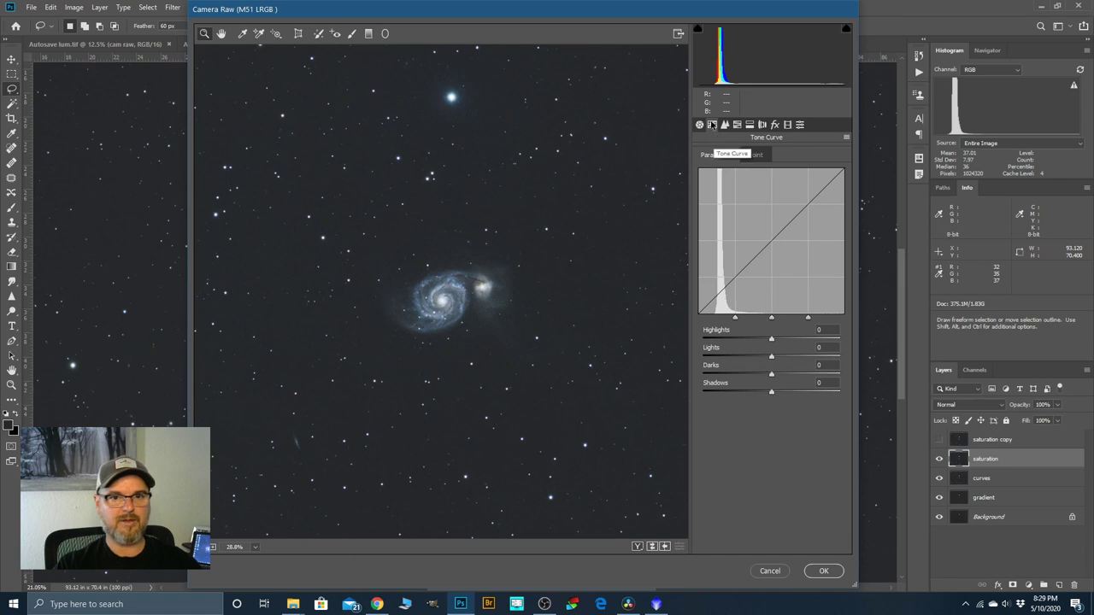
# Set tone curve Lights +20 and Shadows -3, plus noise reduction Luminance 6 and Color 5.
pyautogui.moveTo(771, 358); pyautogui.dragTo(785, 361)
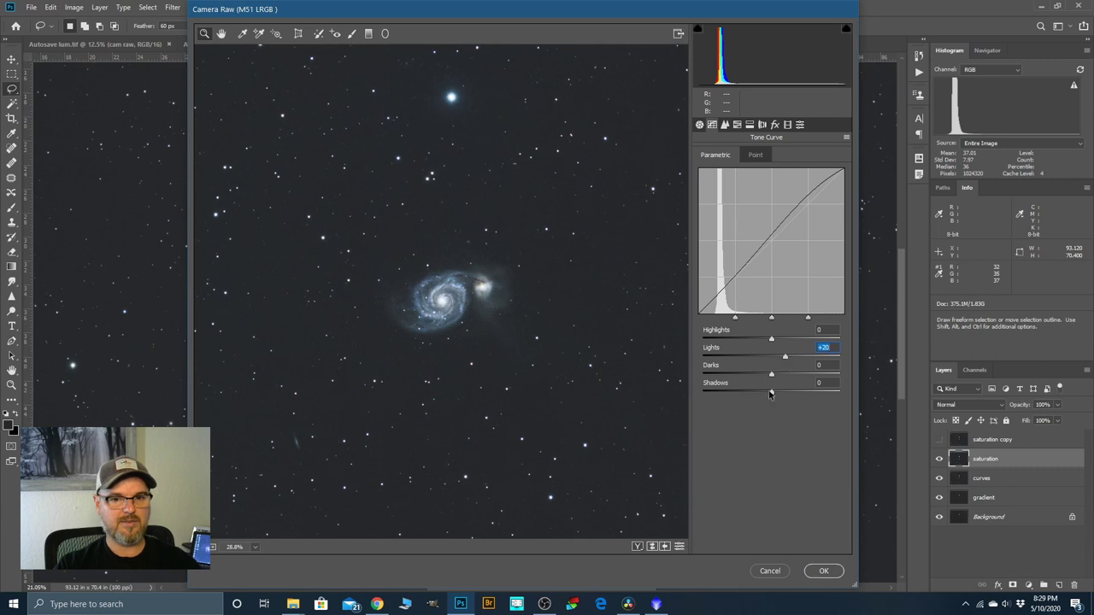
pyautogui.moveTo(771, 394); pyautogui.dragTo(768, 393)
pyautogui.click(725, 124)
pyautogui.moveTo(708, 268); pyautogui.dragTo(712, 268)
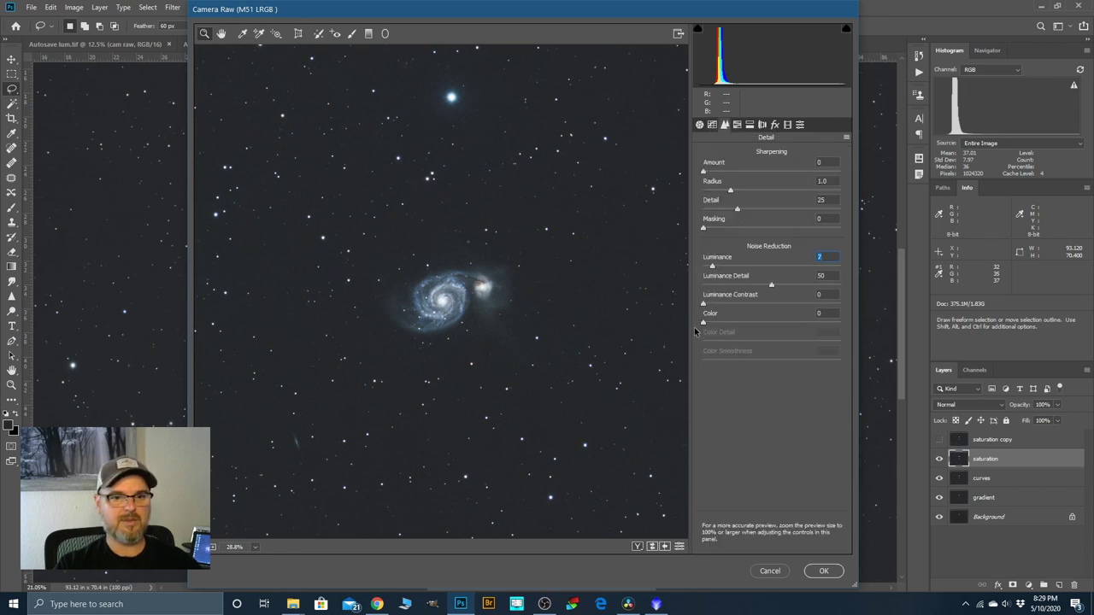
pyautogui.moveTo(701, 323); pyautogui.dragTo(710, 323)
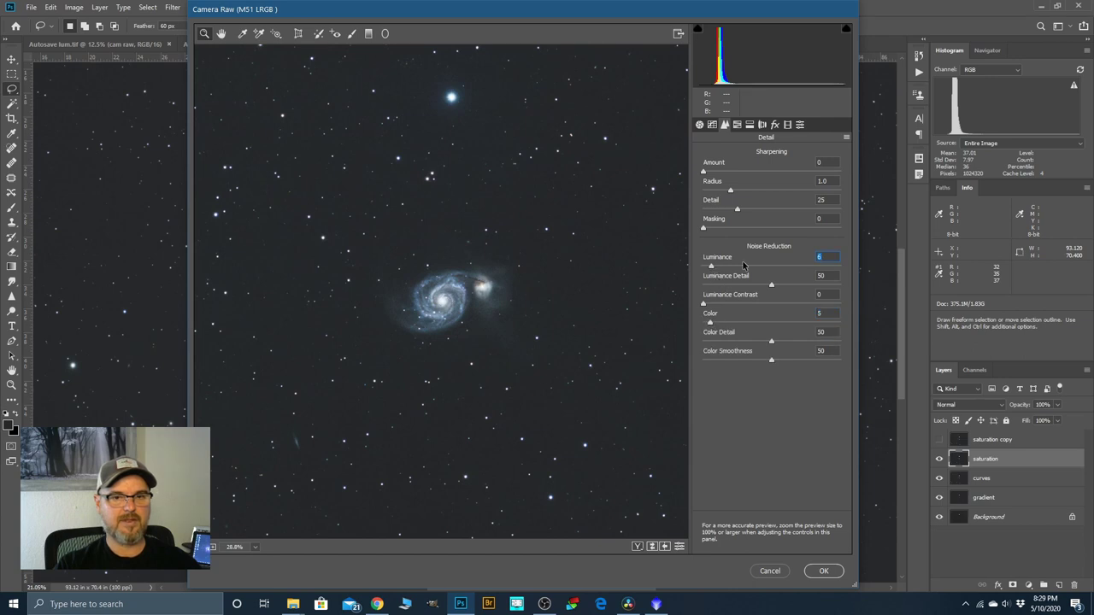
pyautogui.click(736, 127)
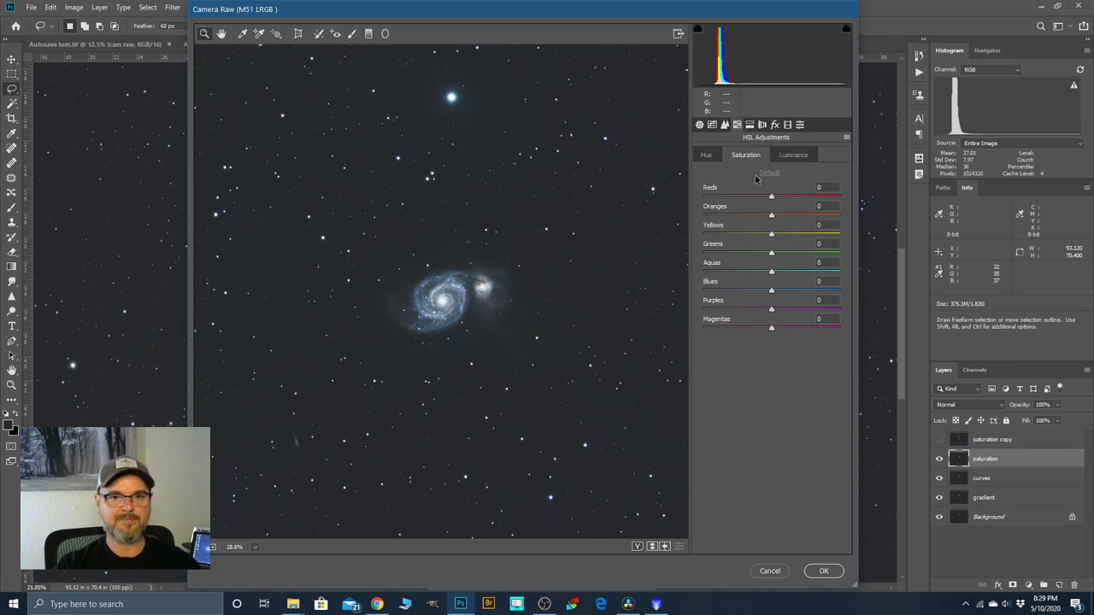
# Set HSL hues: Reds +20, Oranges -43, Yellows +47, Greens -58, Aquas -47, Blues +5, Magentas +16.
pyautogui.click(714, 156)
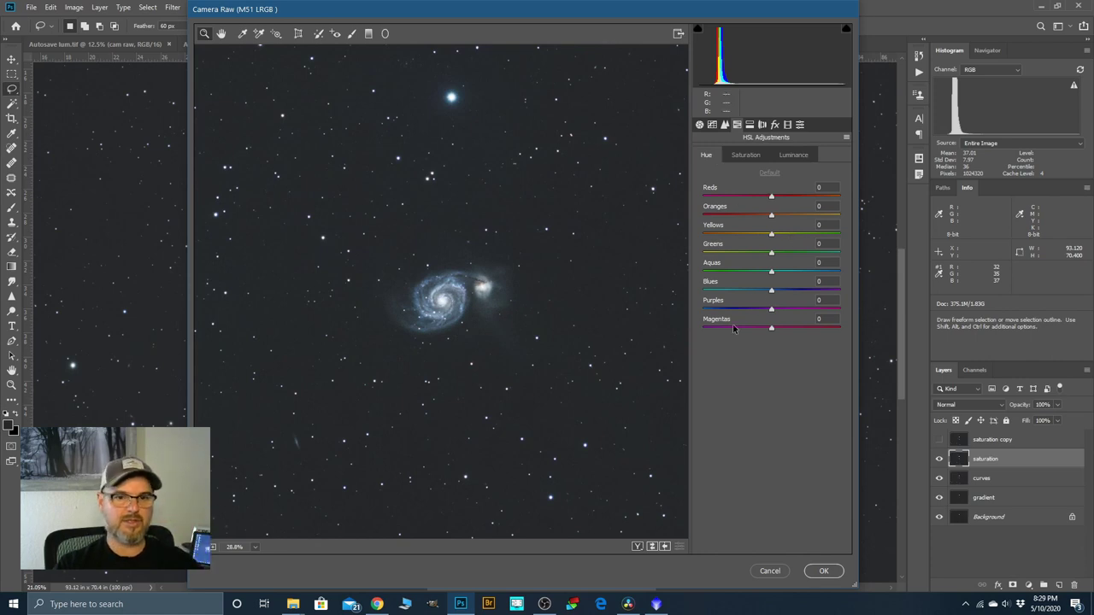
pyautogui.moveTo(771, 293)
pyautogui.mouseDown()
pyautogui.moveTo(741, 297)
pyautogui.moveTo(775, 296)
pyautogui.mouseUp()
pyautogui.moveTo(771, 236); pyautogui.dragTo(784, 199)
pyautogui.click(770, 273)
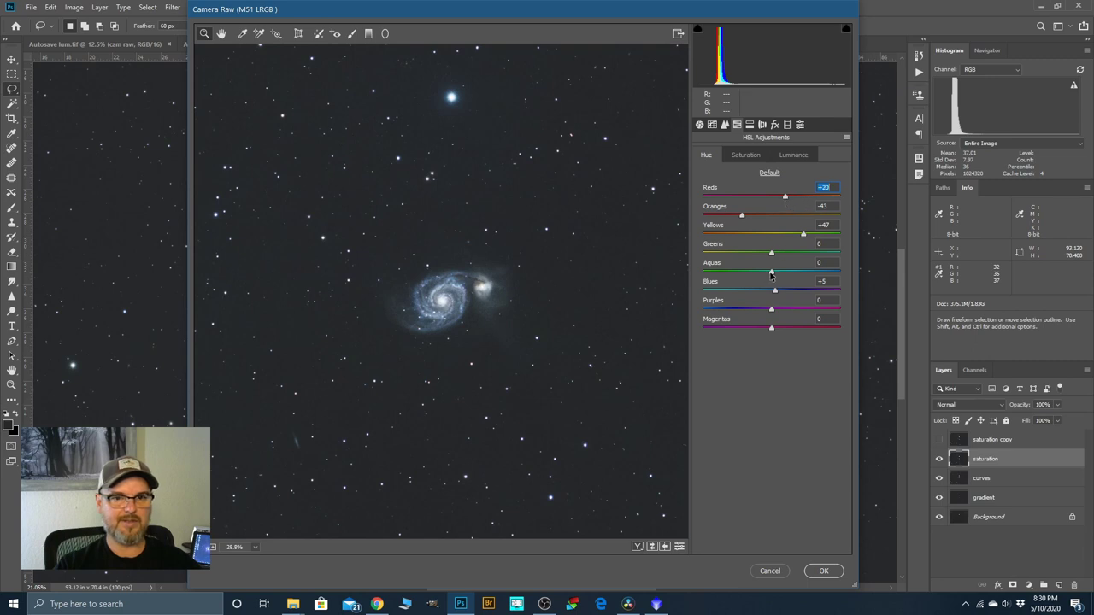
pyautogui.moveTo(770, 273); pyautogui.dragTo(730, 255)
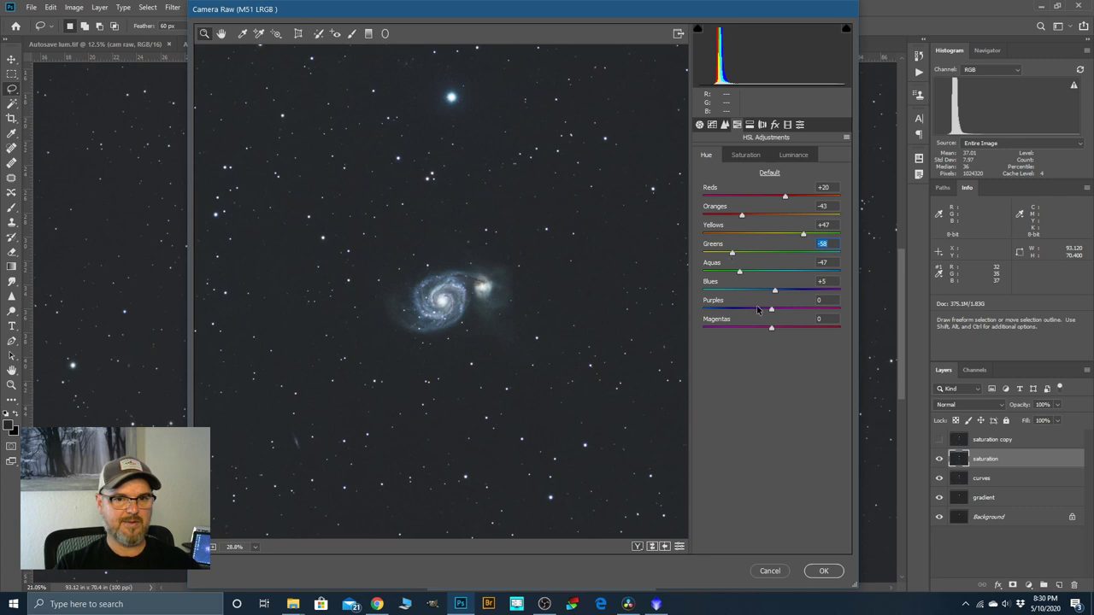
pyautogui.moveTo(773, 332)
pyautogui.mouseDown()
pyautogui.moveTo(798, 330)
pyautogui.moveTo(783, 331)
pyautogui.mouseUp()
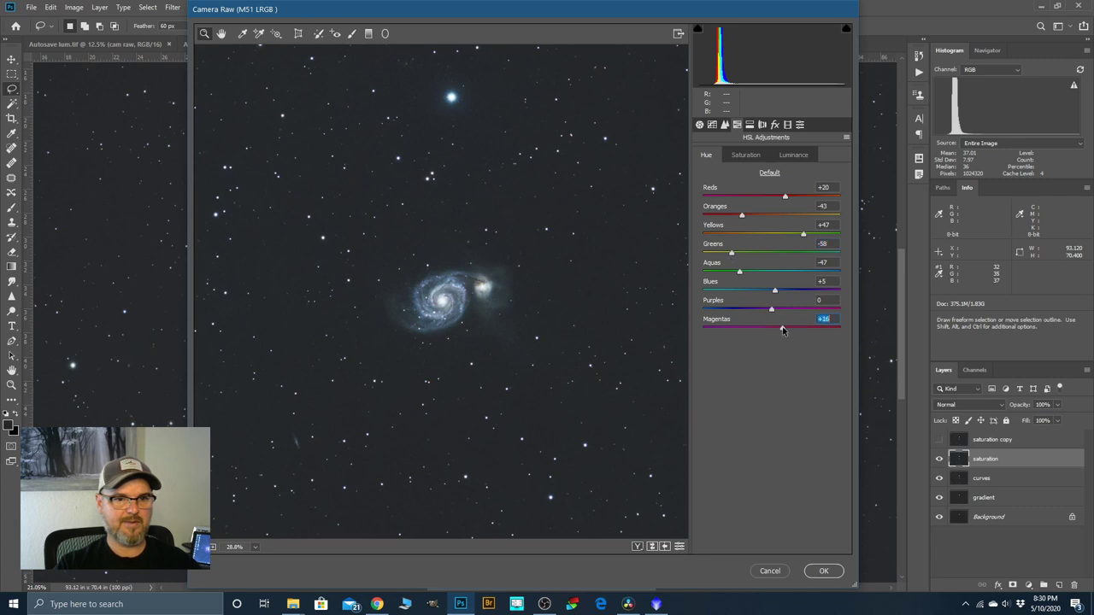
pyautogui.click(744, 156)
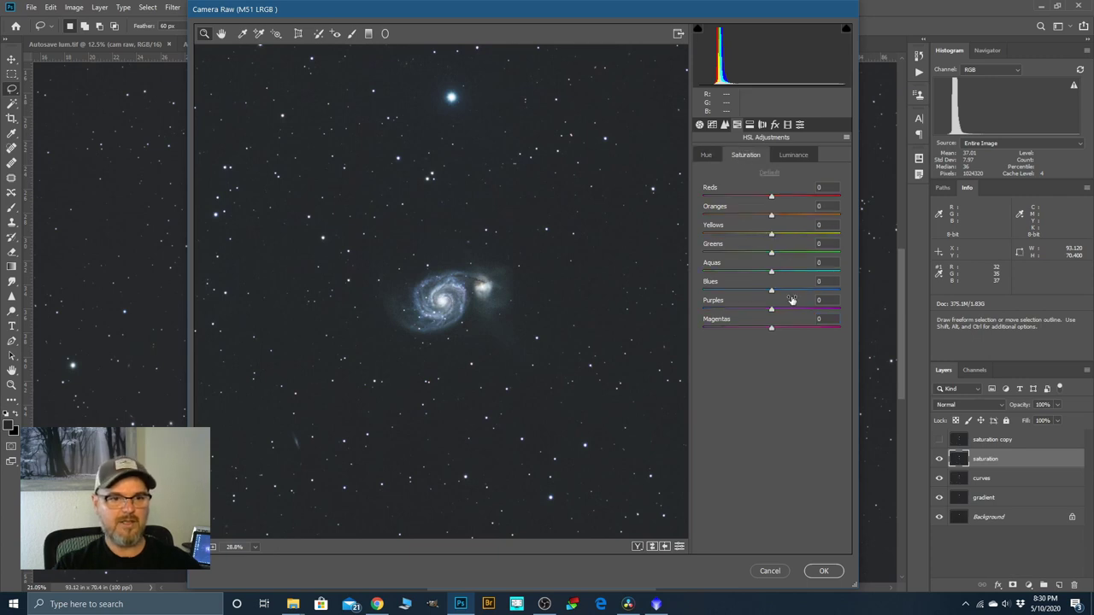
# Set HSL saturation to Blues -15, Greens -45, Yellows +58 and Oranges +45.
pyautogui.moveTo(771, 293)
pyautogui.mouseDown()
pyautogui.moveTo(751, 293)
pyautogui.moveTo(763, 295)
pyautogui.mouseUp()
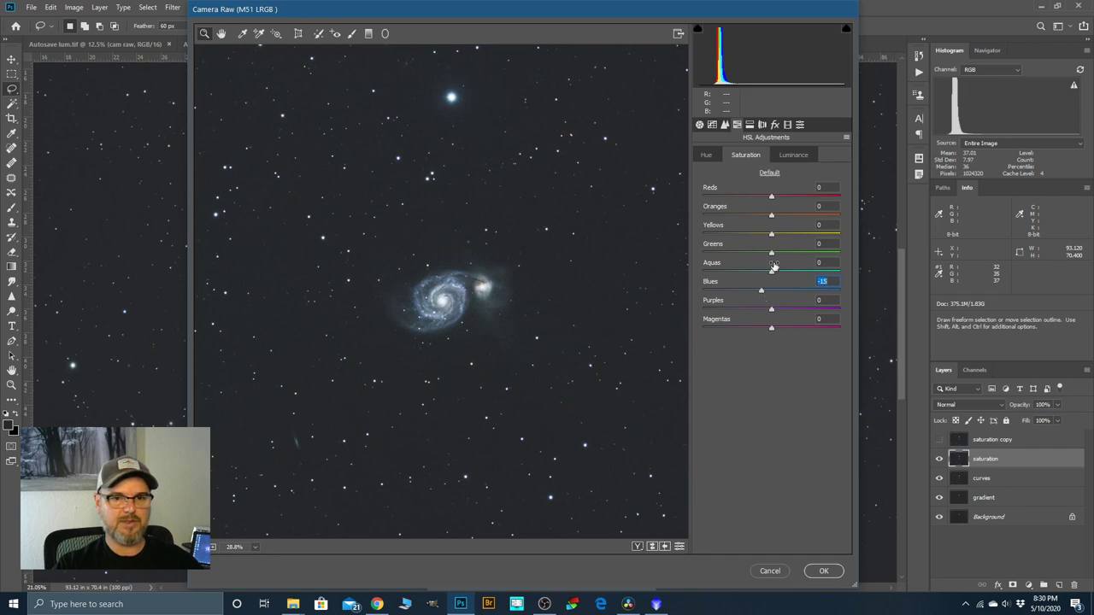
pyautogui.moveTo(772, 253); pyautogui.dragTo(759, 255)
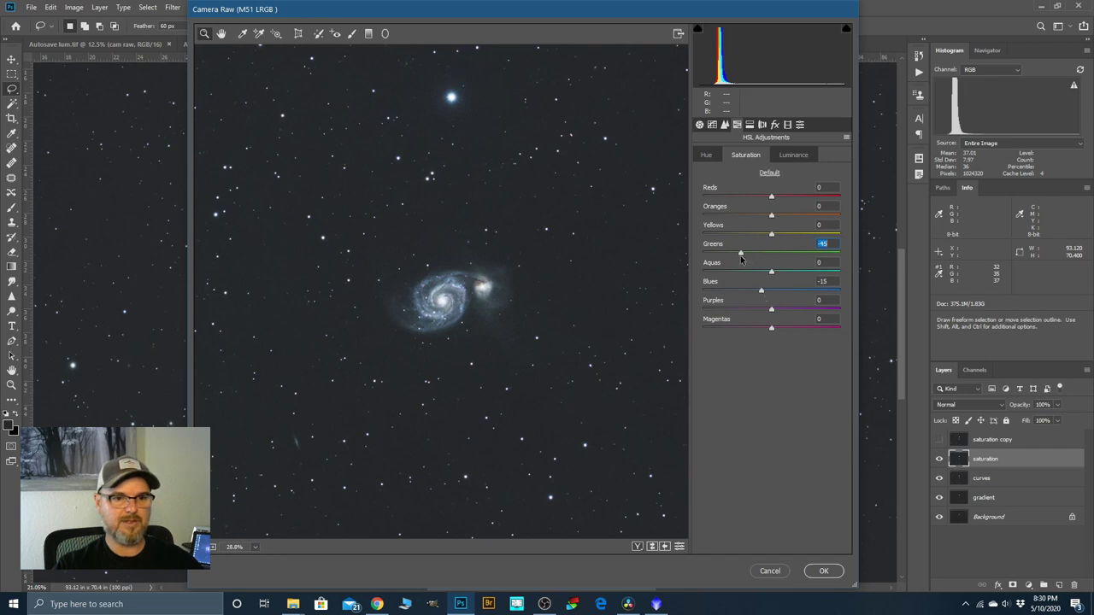
pyautogui.moveTo(771, 235); pyautogui.dragTo(818, 243)
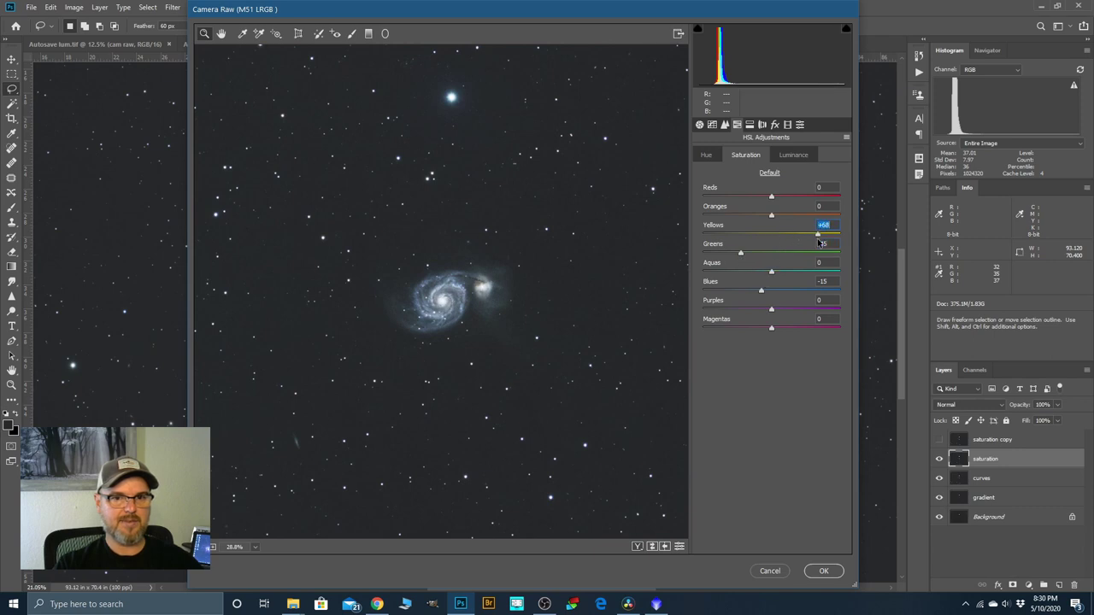
pyautogui.click(773, 216)
pyautogui.moveTo(804, 220); pyautogui.dragTo(804, 219)
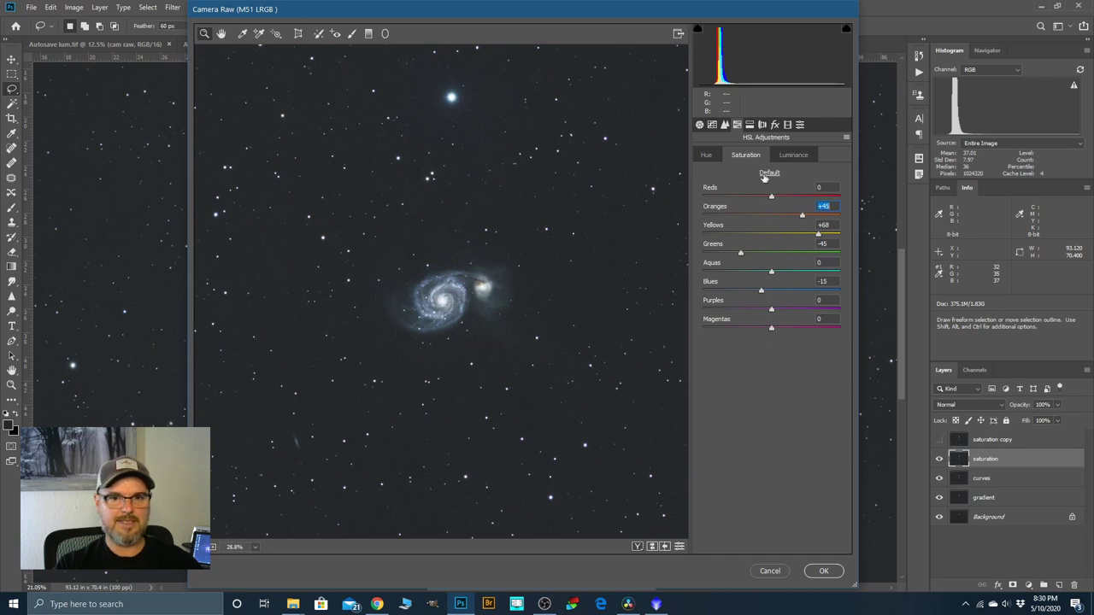
# Set HSL luminance to Yellows +59, Oranges -48, Reds -35 and Blues +7.
pyautogui.click(791, 159)
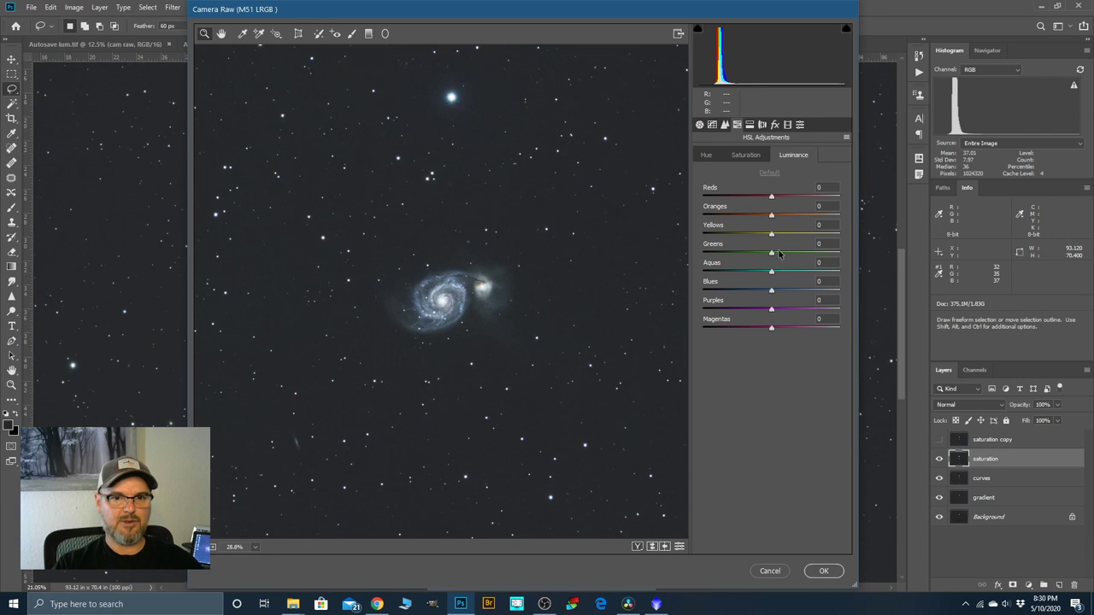
pyautogui.moveTo(771, 236); pyautogui.dragTo(819, 245)
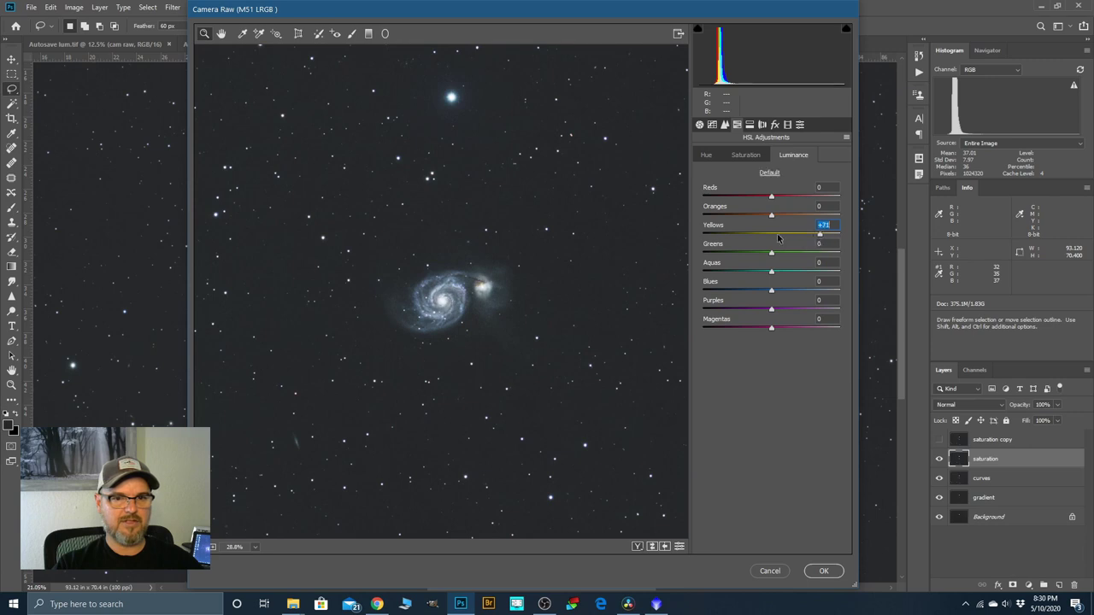
pyautogui.moveTo(818, 239); pyautogui.dragTo(741, 219)
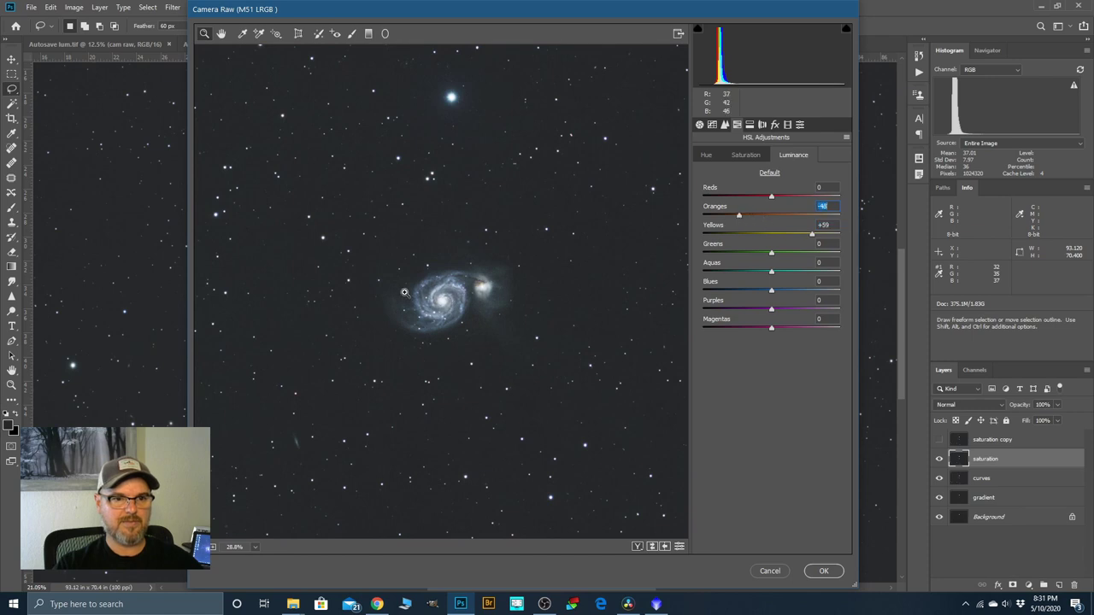
pyautogui.scroll(2, 447, 299)
pyautogui.scroll(1, 447, 299)
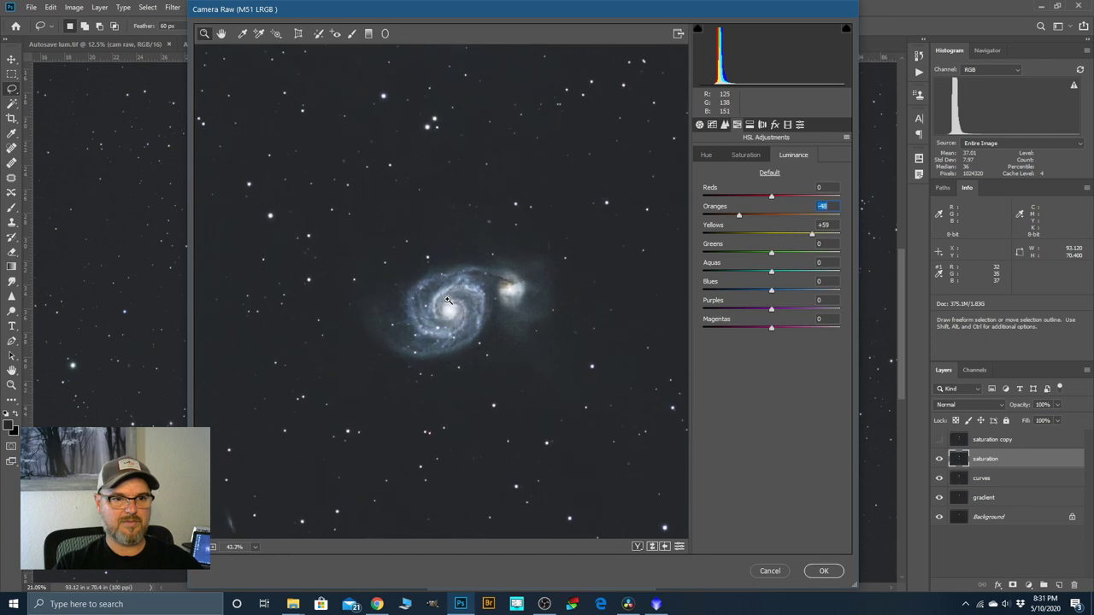
pyautogui.moveTo(770, 197); pyautogui.dragTo(747, 208)
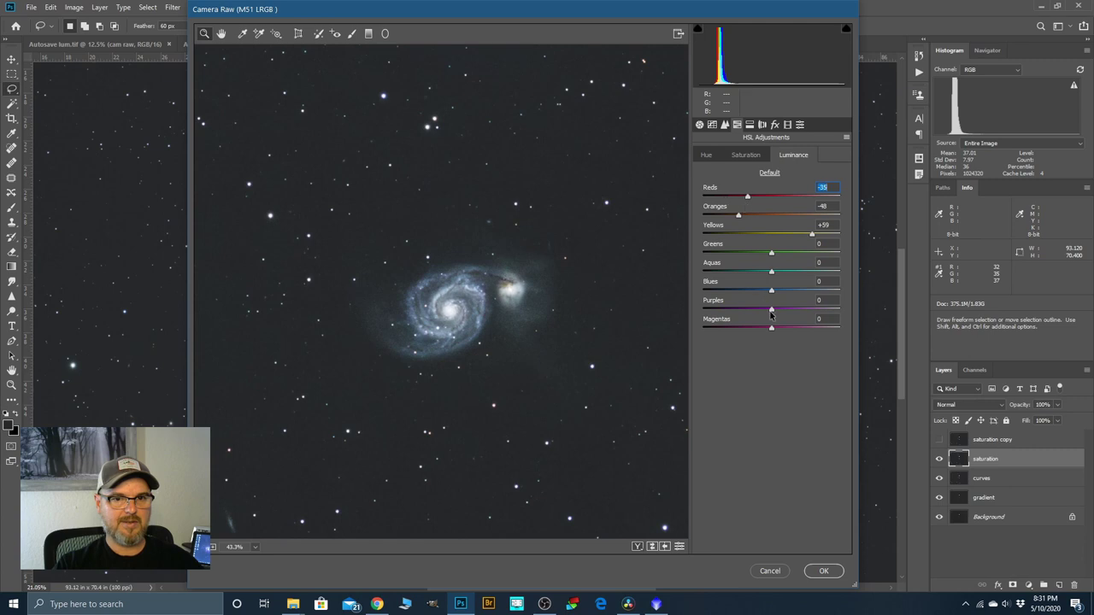
pyautogui.moveTo(771, 292)
pyautogui.mouseDown()
pyautogui.moveTo(783, 292)
pyautogui.moveTo(760, 295)
pyautogui.moveTo(787, 296)
pyautogui.moveTo(761, 296)
pyautogui.moveTo(777, 296)
pyautogui.mouseUp()
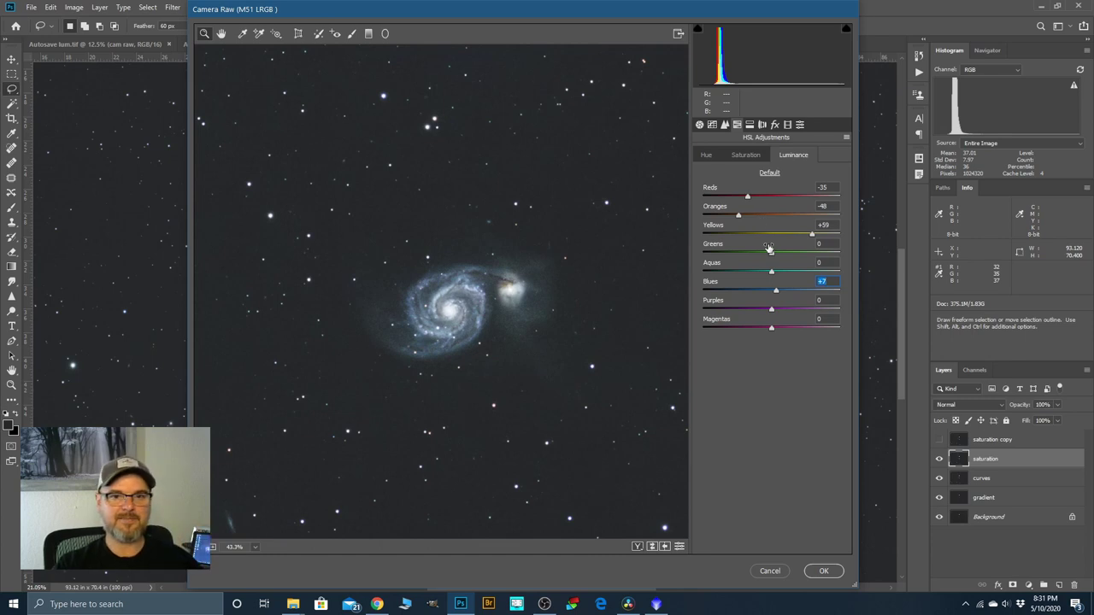
pyautogui.click(745, 156)
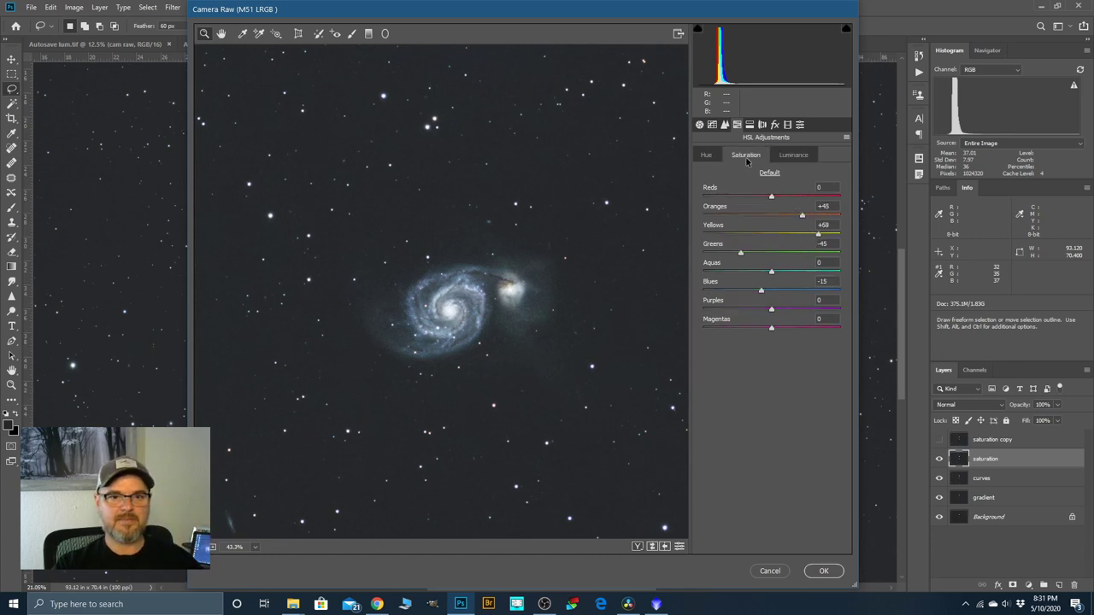
# Apply the Camera Raw filter to the 'saturation' layer and inspect the bluer, more colourful galaxy.
pyautogui.click(709, 158)
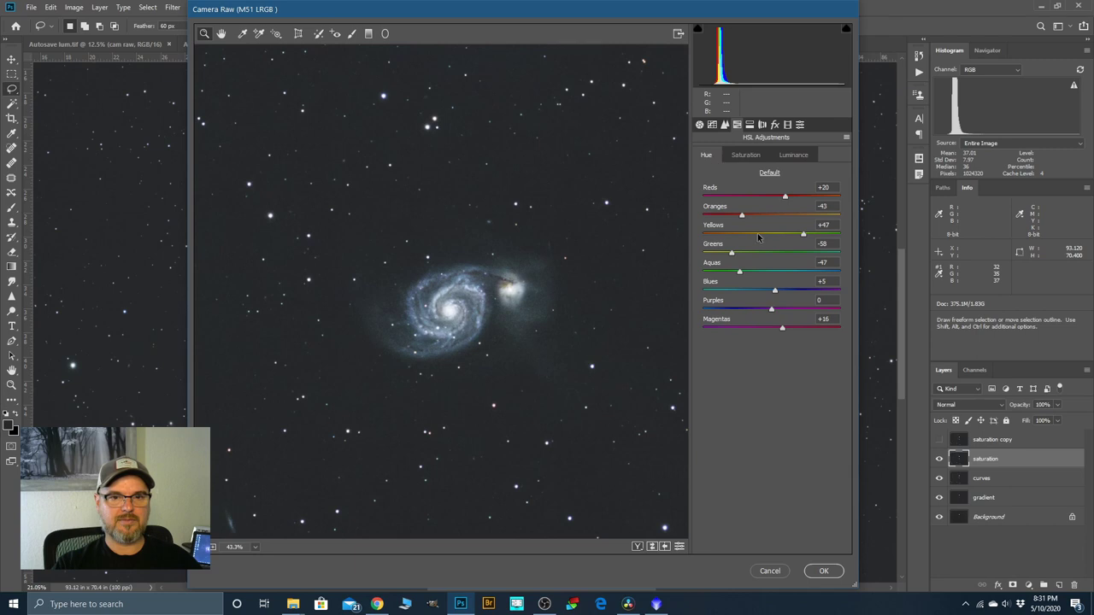
pyautogui.click(823, 571)
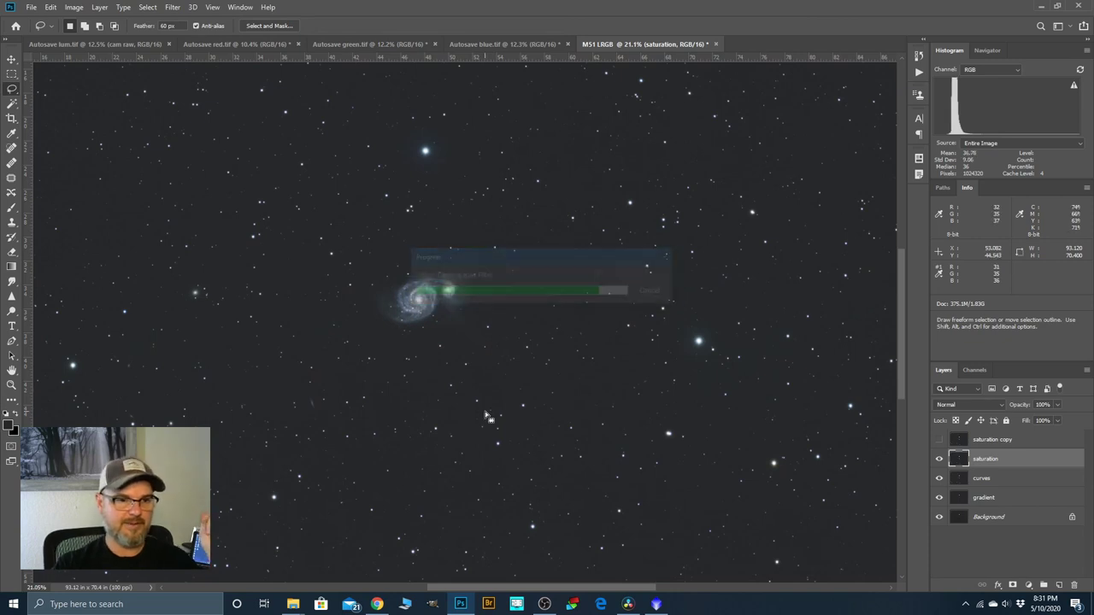
pyautogui.scroll(2, 455, 339)
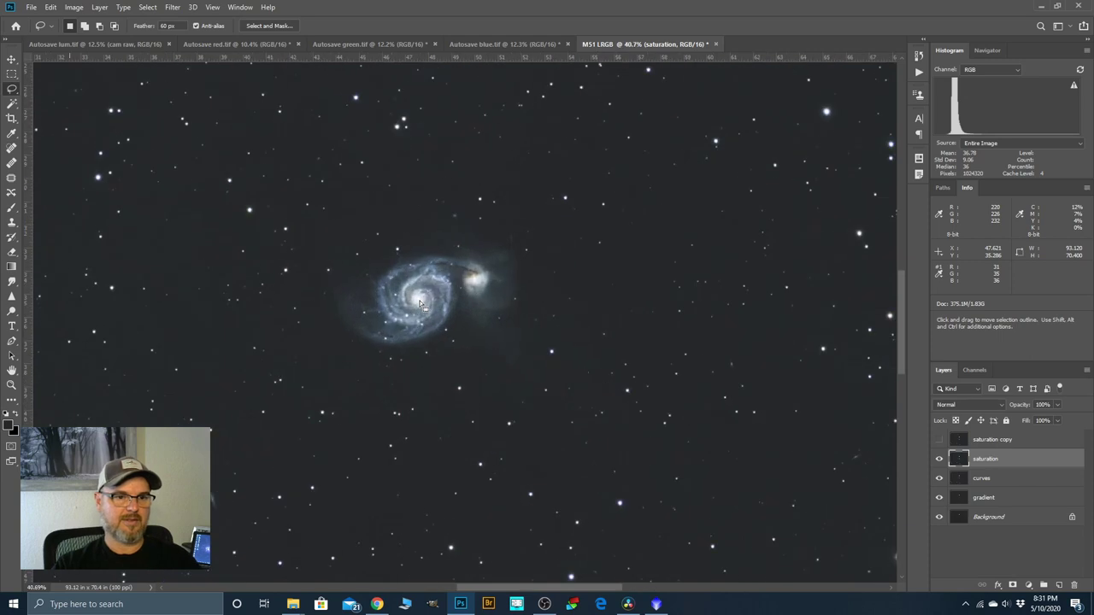
pyautogui.scroll(-2, 479, 286)
pyautogui.scroll(-2, 457, 293)
pyautogui.scroll(-1, 662, 327)
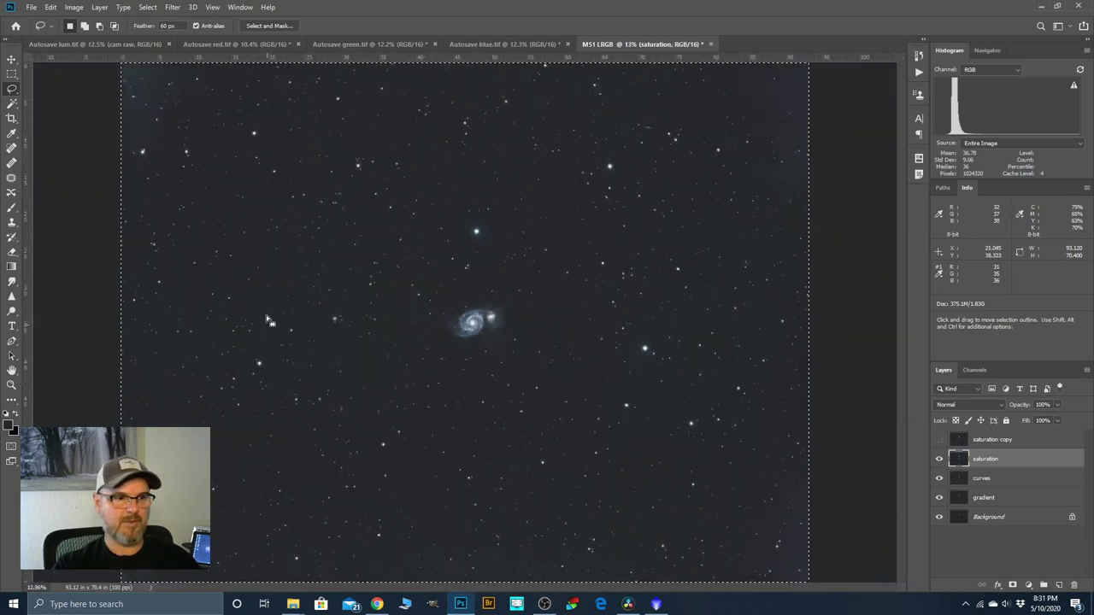
pyautogui.scroll(2, 471, 334)
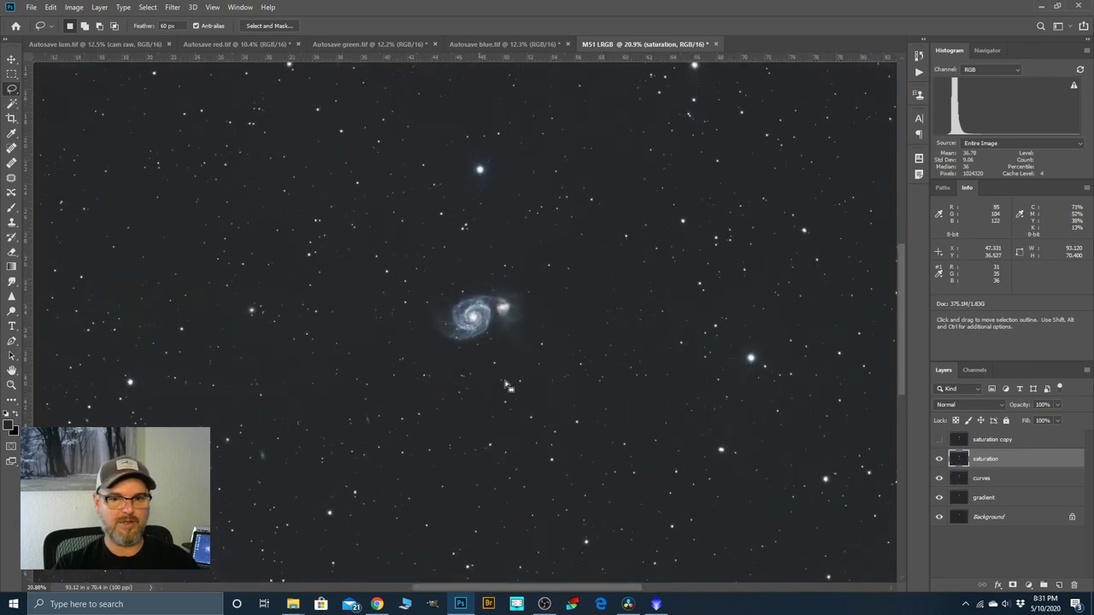
pyautogui.click(938, 440)
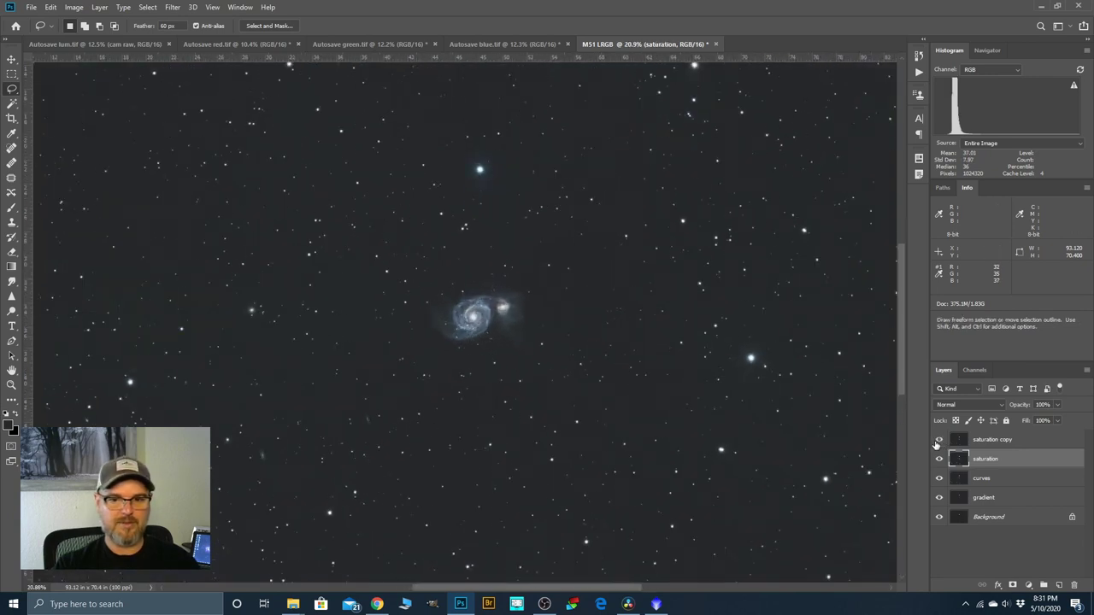
# Toggle 'saturation copy' on and off to compare, leaving it visible with a white layer mask.
pyautogui.click(986, 441)
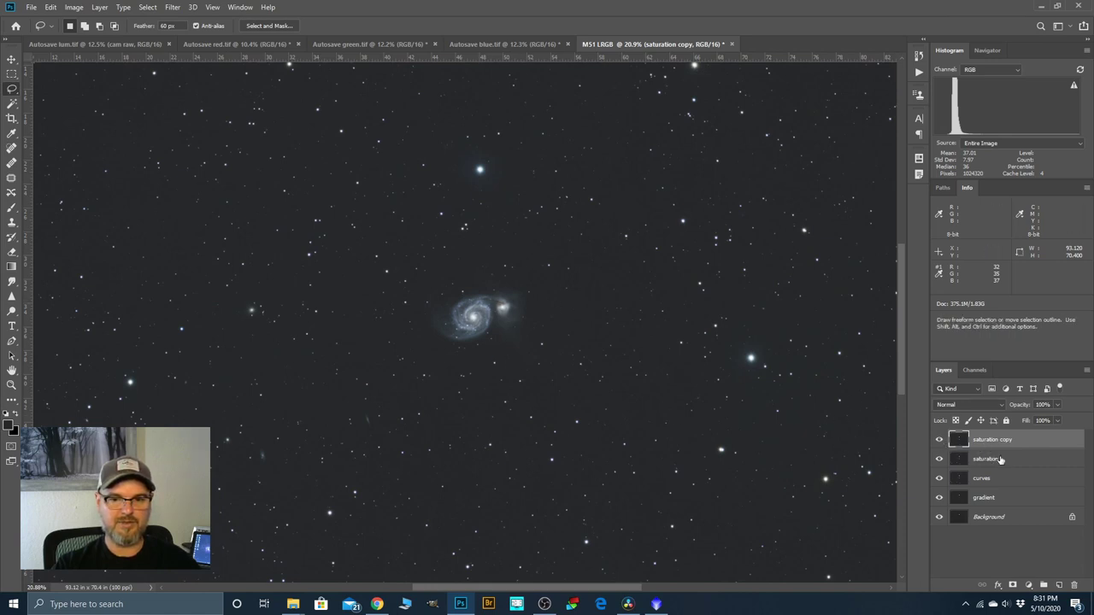
pyautogui.click(939, 439)
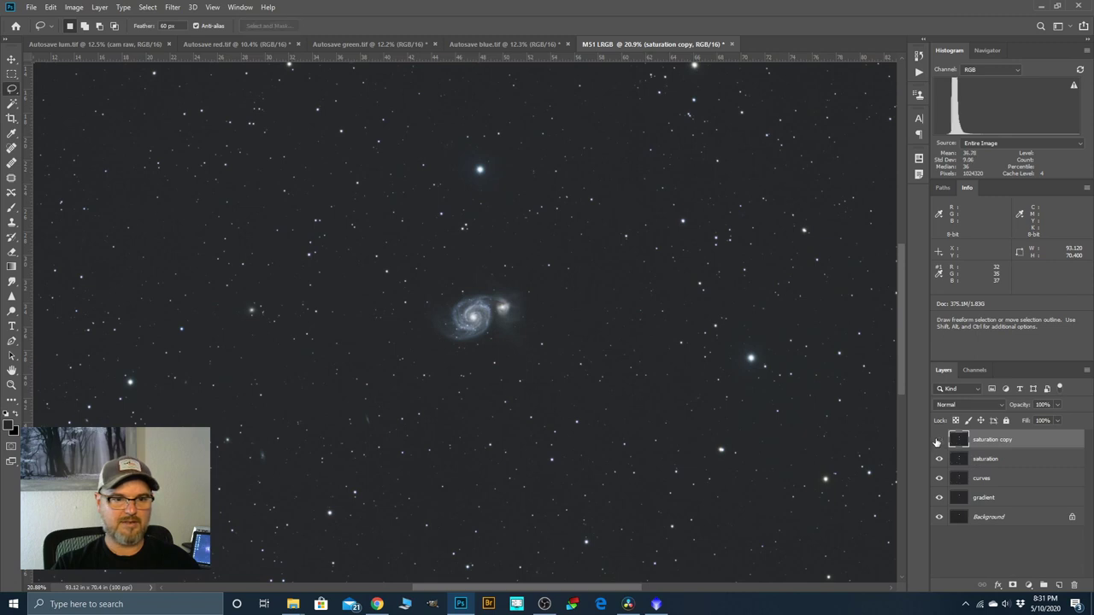
pyautogui.click(938, 439)
pyautogui.click(938, 439)
pyautogui.click(938, 439)
pyautogui.click(938, 439)
pyautogui.click(939, 439)
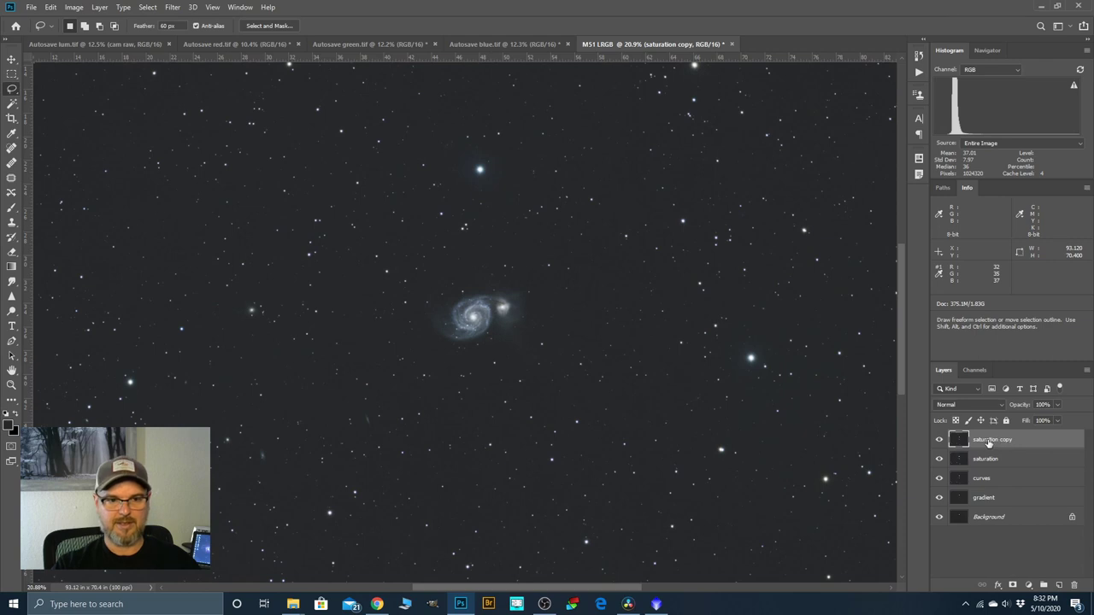
pyautogui.click(1013, 585)
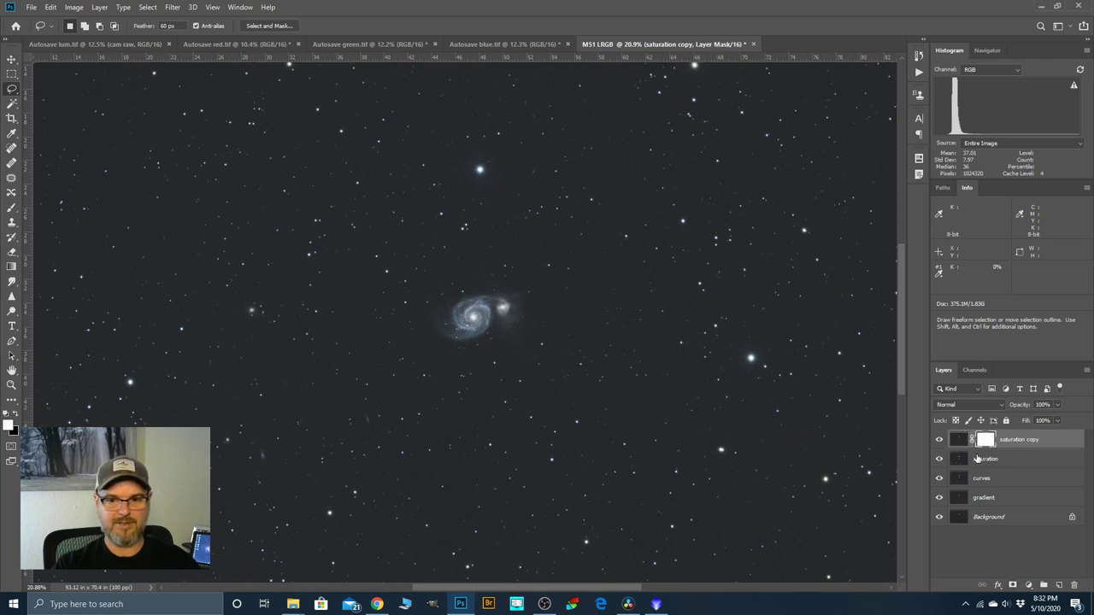
# Fill the 'saturation copy' mask with the saturation image and invert it to white sky, dark stars.
pyautogui.click(961, 459)
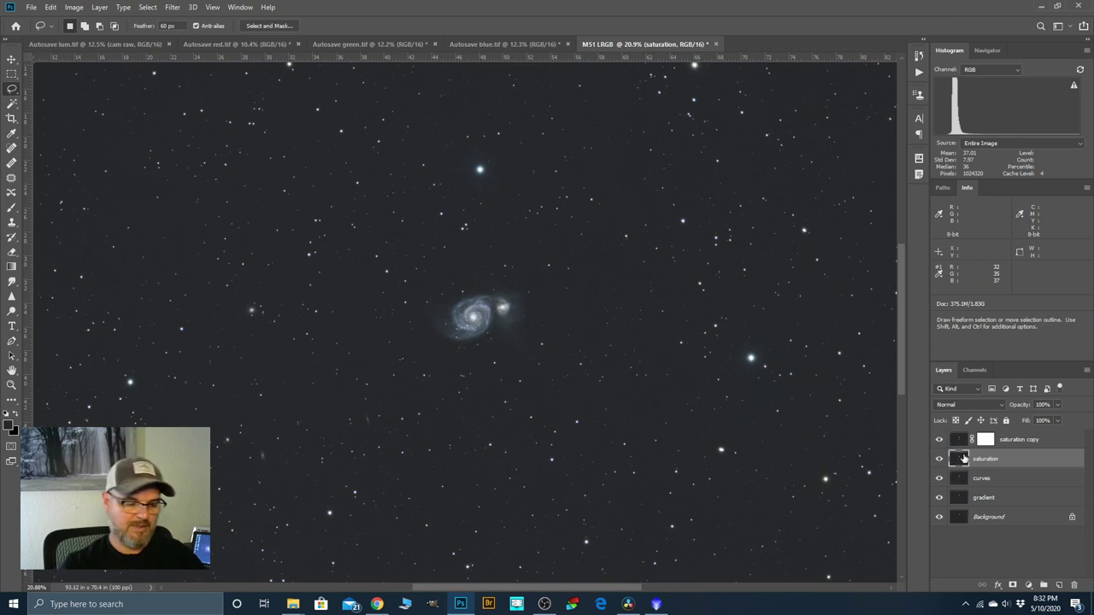
pyautogui.keyDown('ctrl'); pyautogui.click(963, 459); pyautogui.keyUp('ctrl')
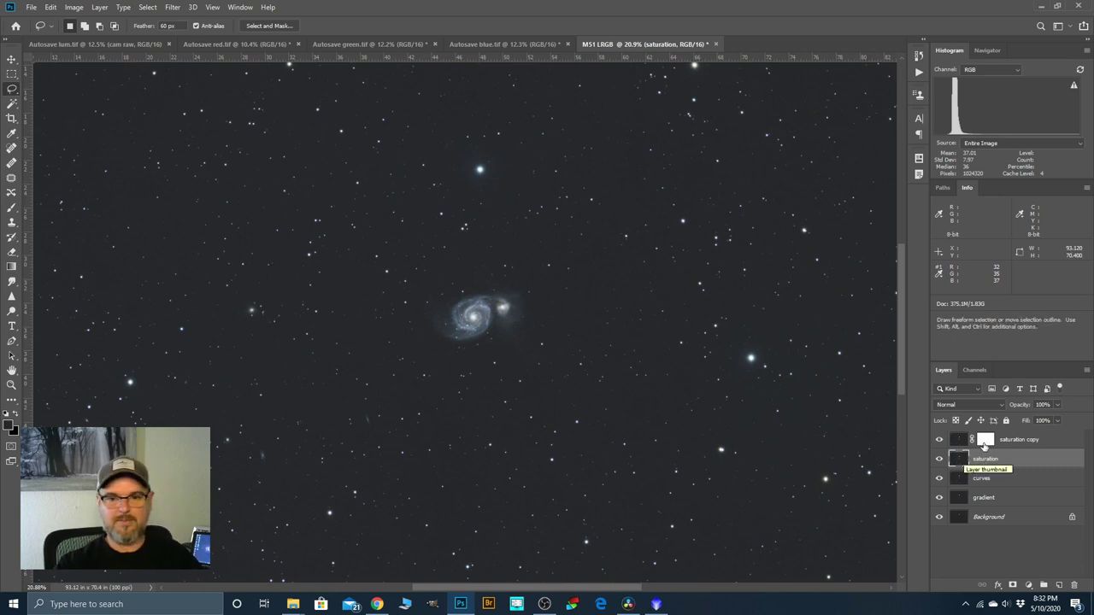
pyautogui.keyDown('alt'); pyautogui.click(984, 442); pyautogui.keyUp('alt')
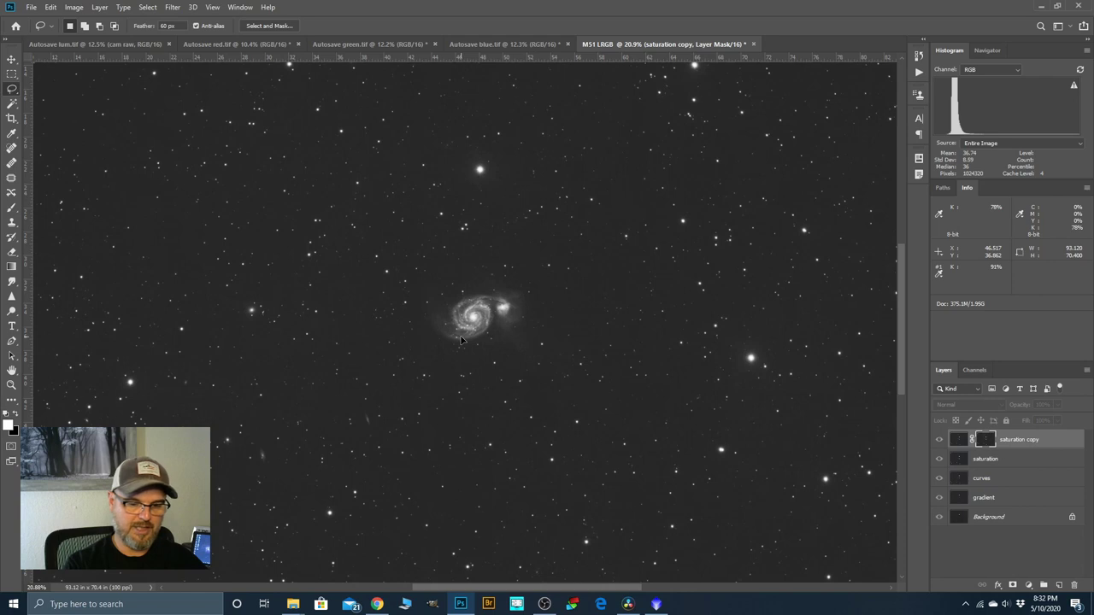
pyautogui.hotkey('ctrl', 'i')
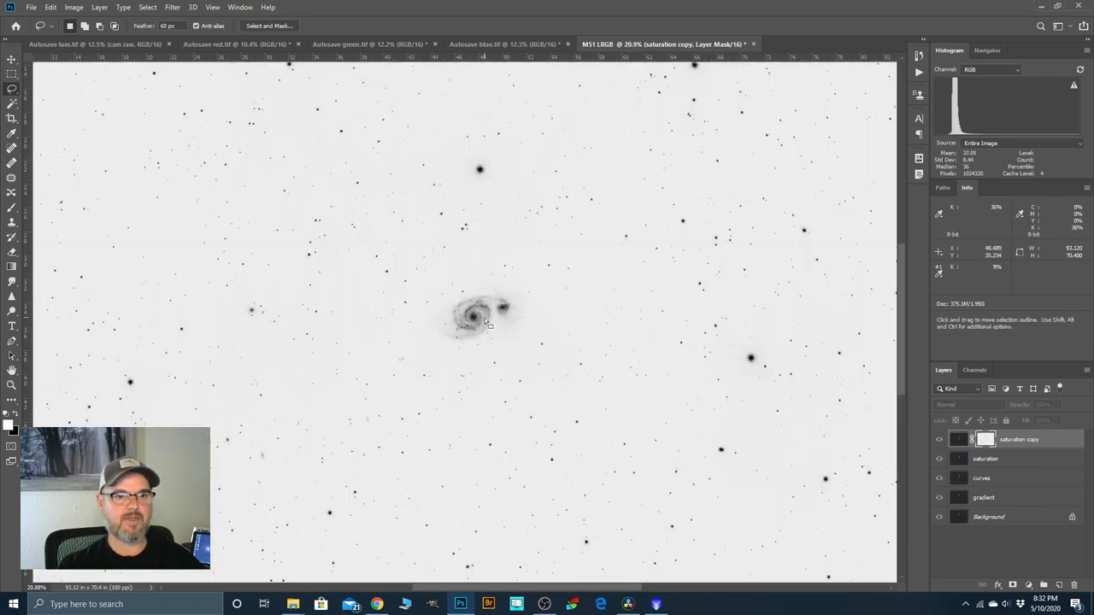
pyautogui.click(75, 8)
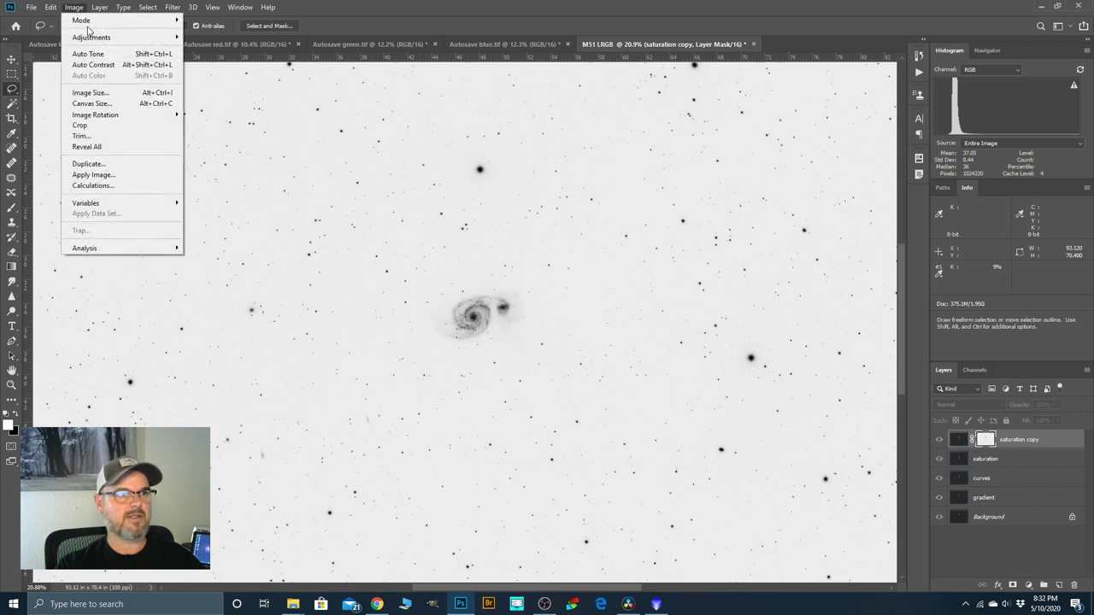
# Apply Levels to the mask with input levels 146, 1.00 and 245.
pyautogui.moveTo(92, 38)
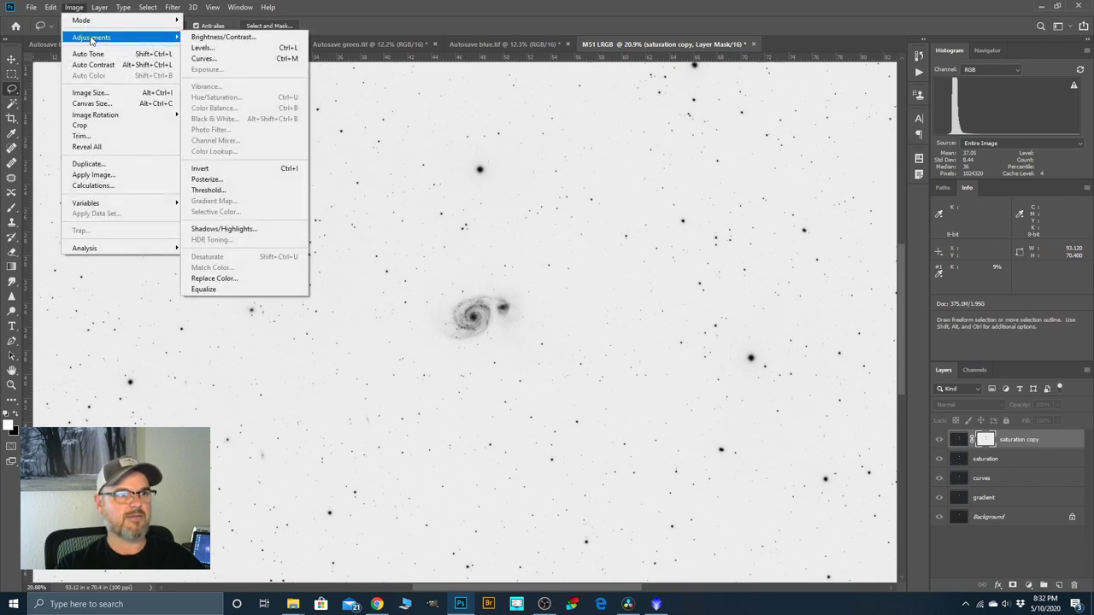
pyautogui.click(201, 48)
pyautogui.moveTo(713, 441); pyautogui.dragTo(784, 445)
pyautogui.moveTo(852, 440); pyautogui.dragTo(793, 442)
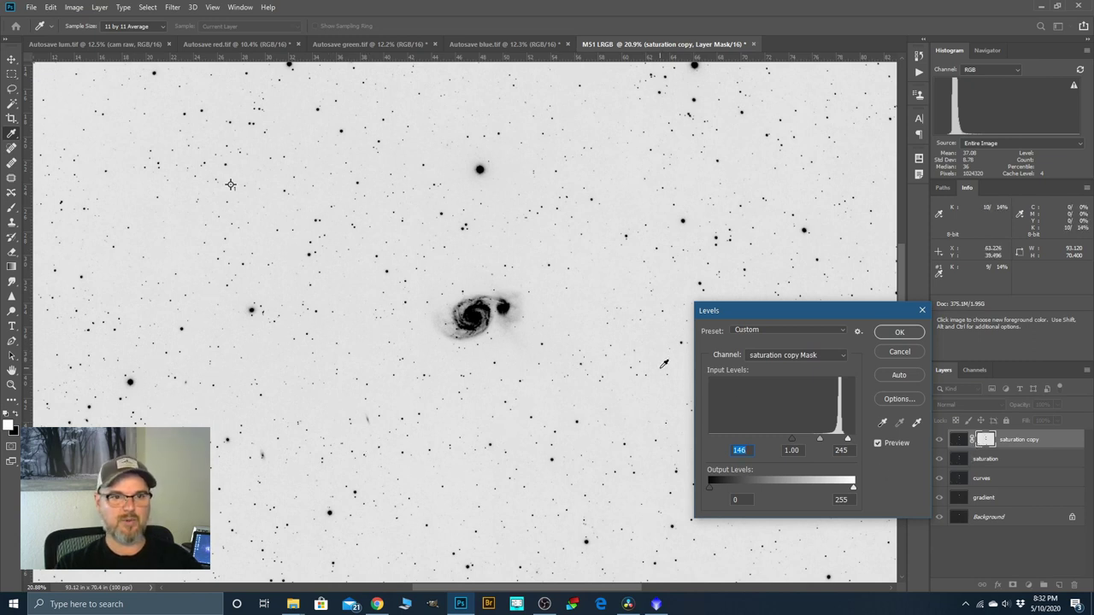
pyautogui.click(898, 333)
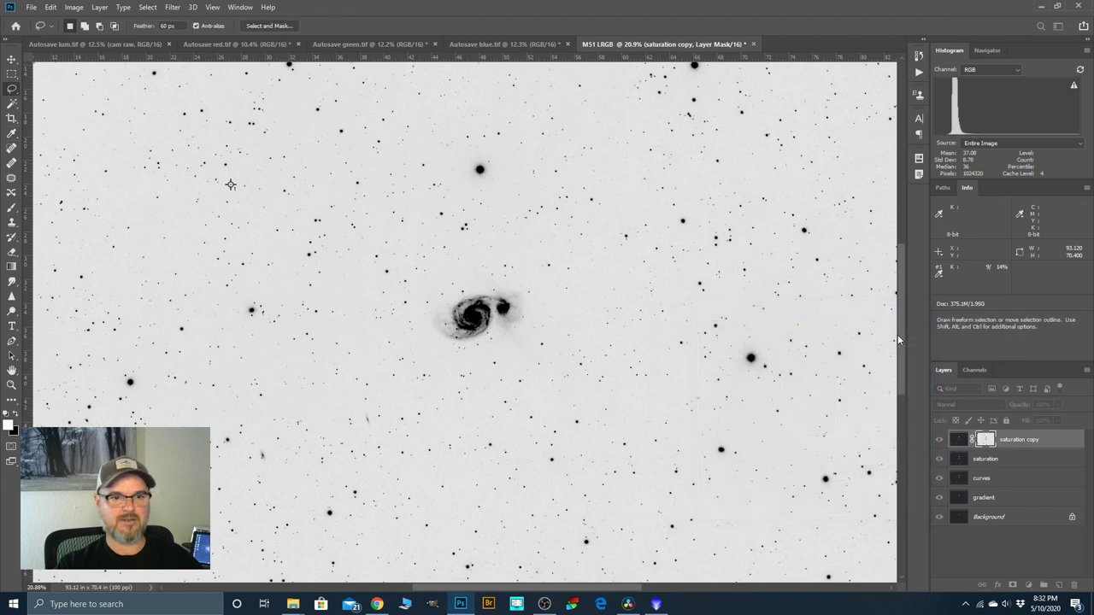
# Merge 'saturation copy' down into 'saturation', then switch to and close 'Autosave blue.tif'.
pyautogui.rightClick(1011, 442)
pyautogui.click(890, 448)
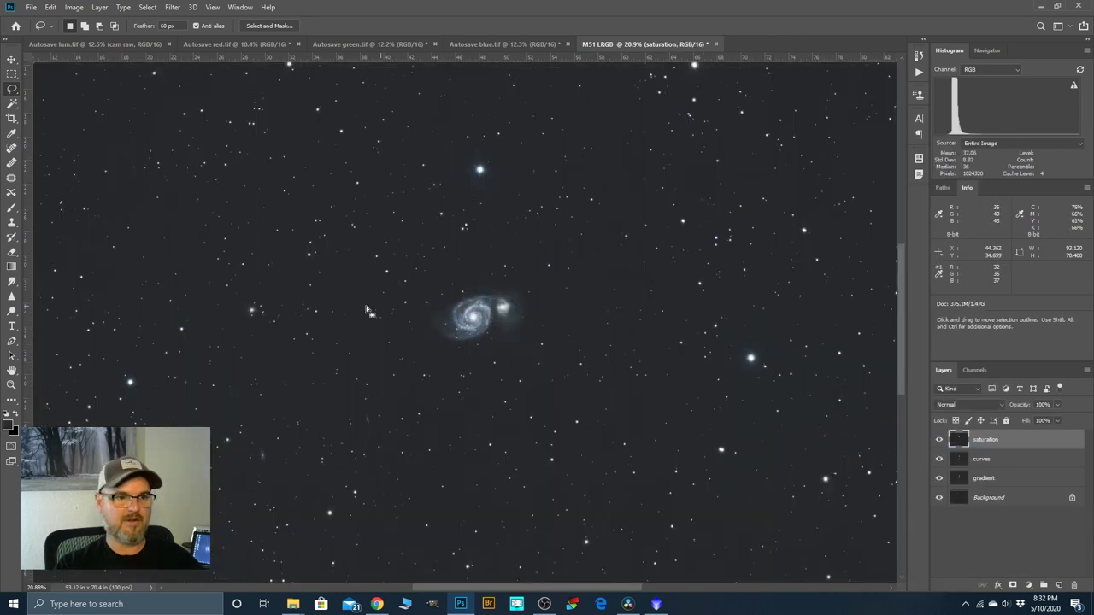
pyautogui.scroll(3, 331, 311)
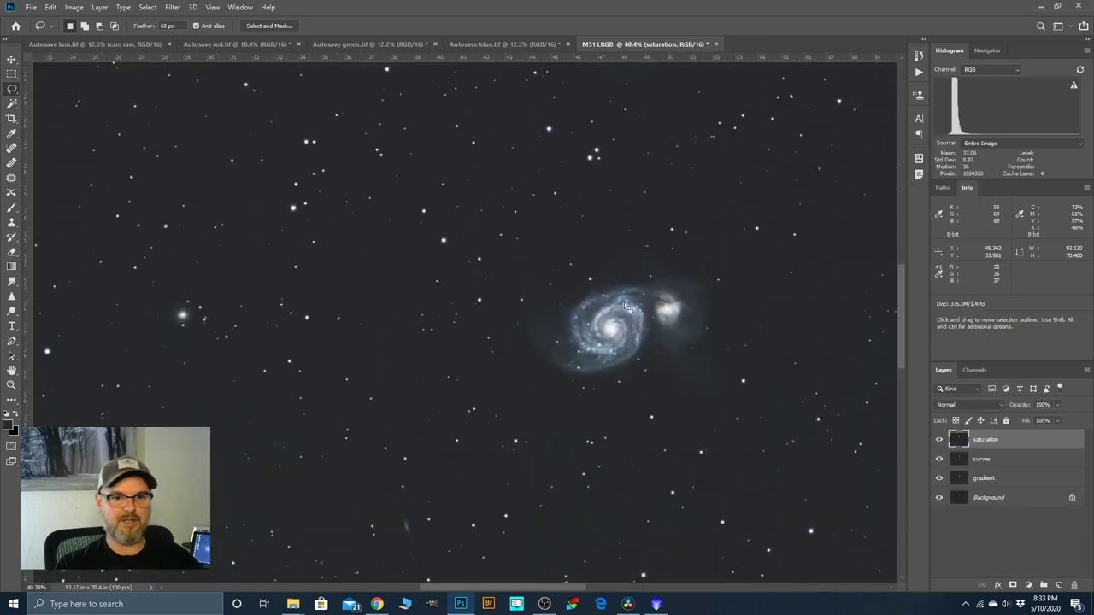
pyautogui.scroll(-4, 590, 315)
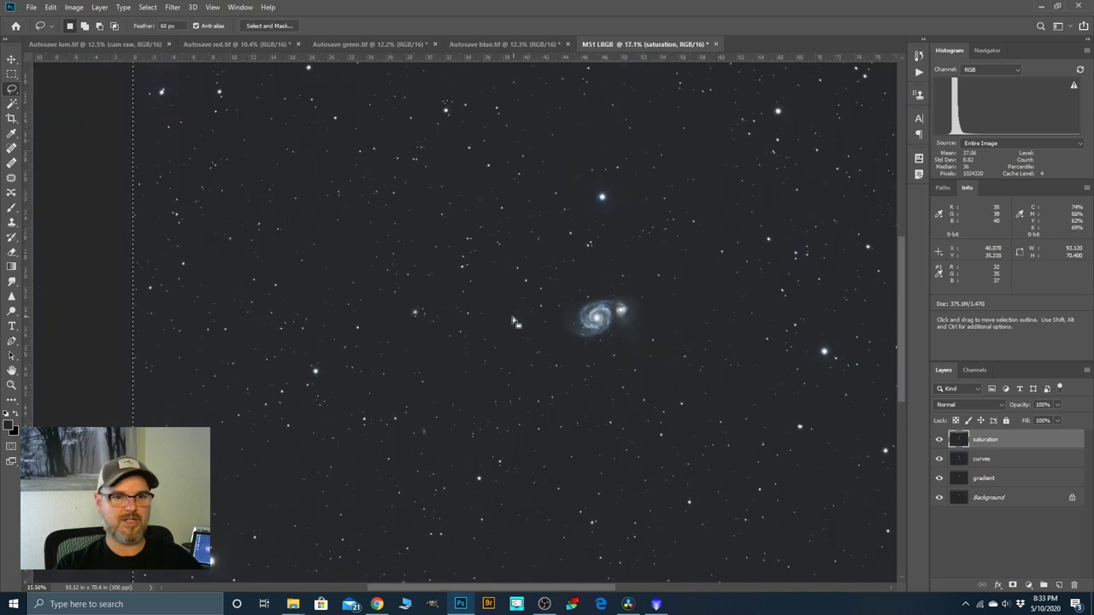
pyautogui.scroll(-2, 513, 323)
pyautogui.scroll(2, 474, 333)
pyautogui.scroll(1, 473, 333)
pyautogui.scroll(-2, 540, 227)
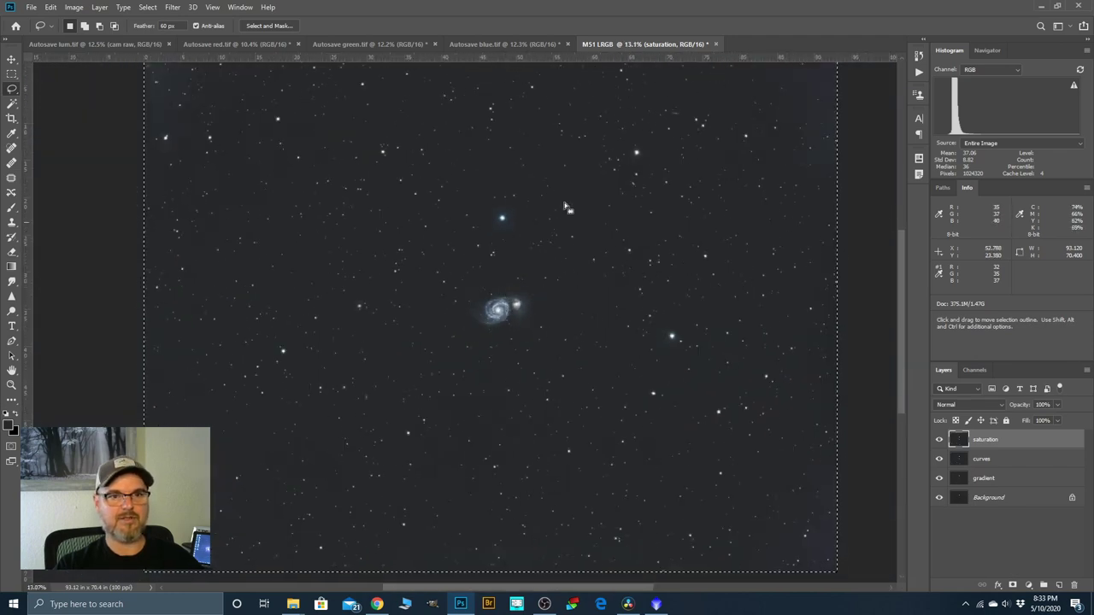
pyautogui.click(568, 45)
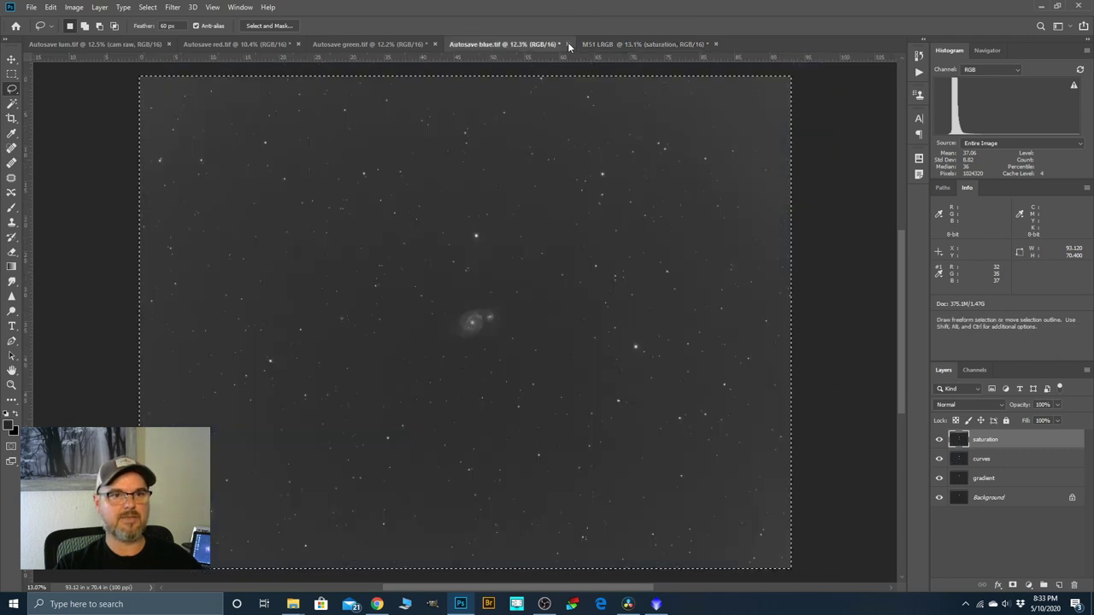
pyautogui.click(568, 44)
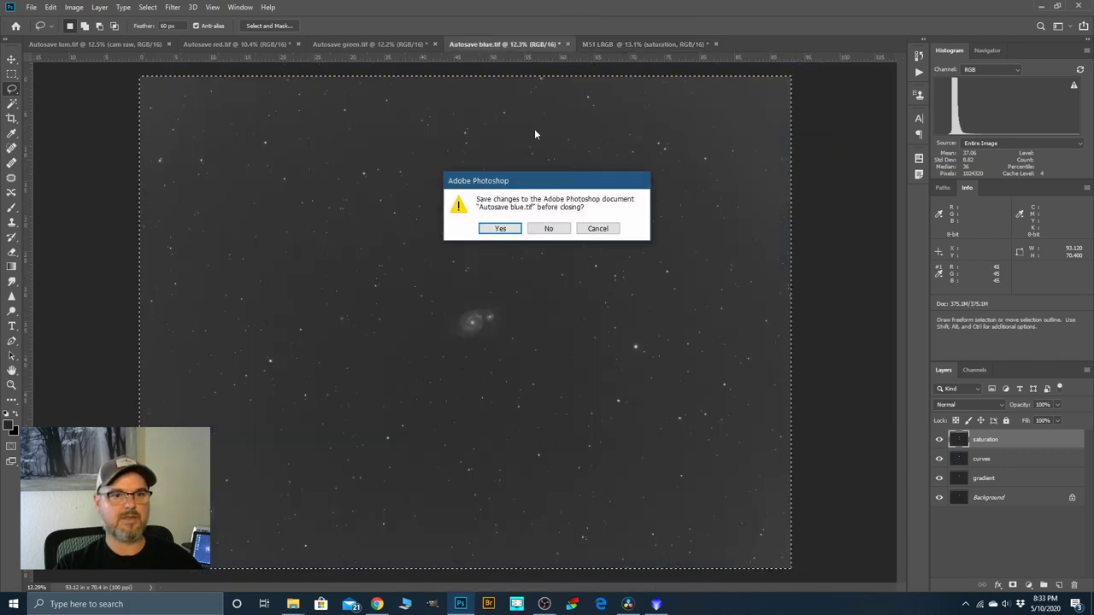
# Close the Autosave blue, green and red documents, discarding their changes.
pyautogui.click(538, 231)
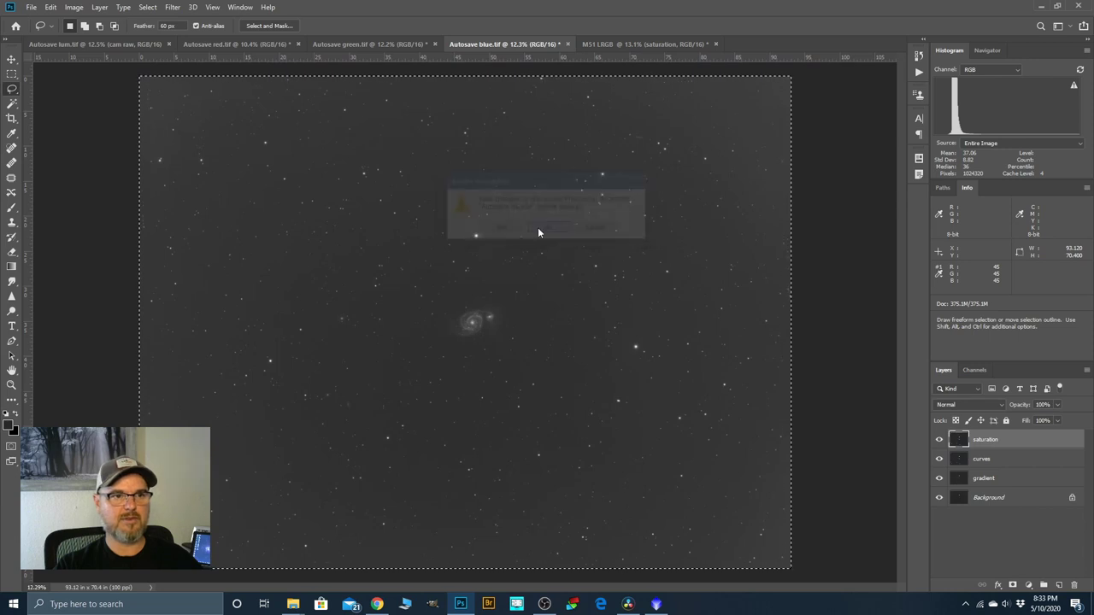
pyautogui.click(434, 43)
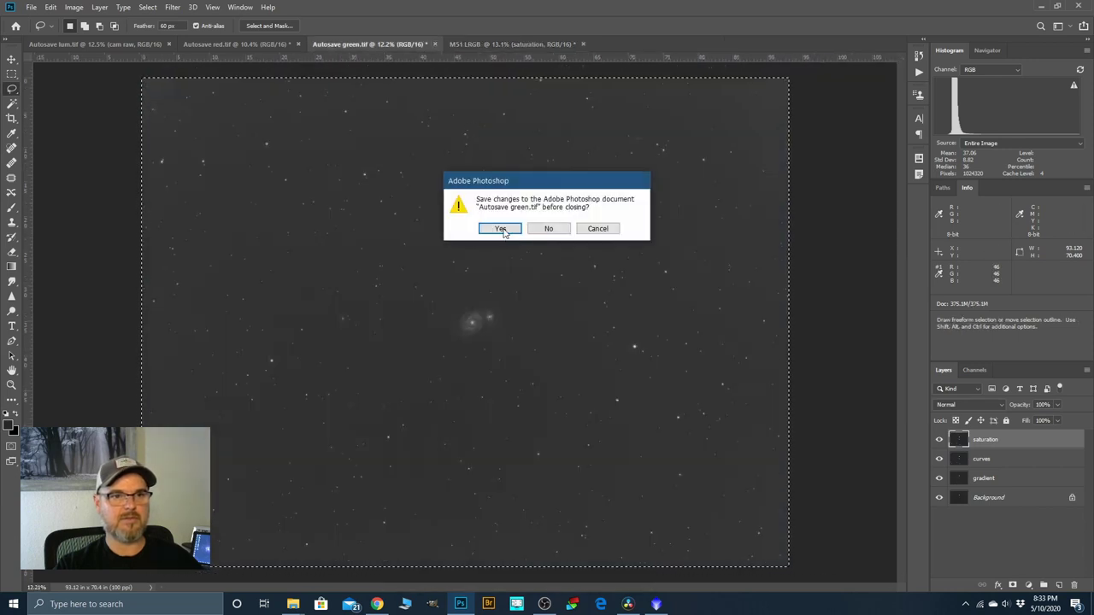
pyautogui.click(540, 227)
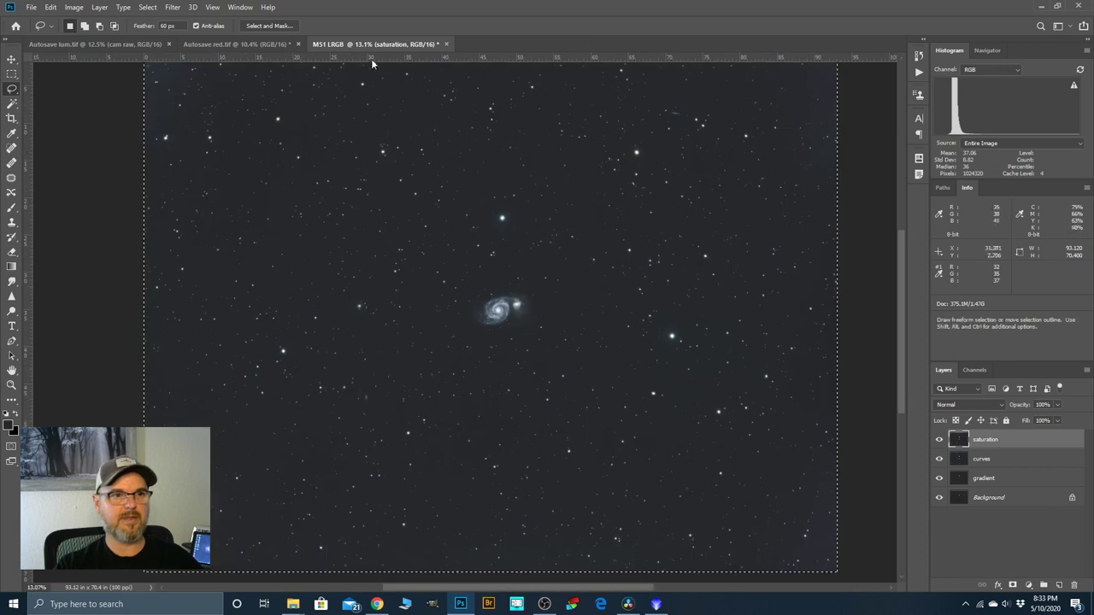
pyautogui.click(298, 43)
pyautogui.click(547, 228)
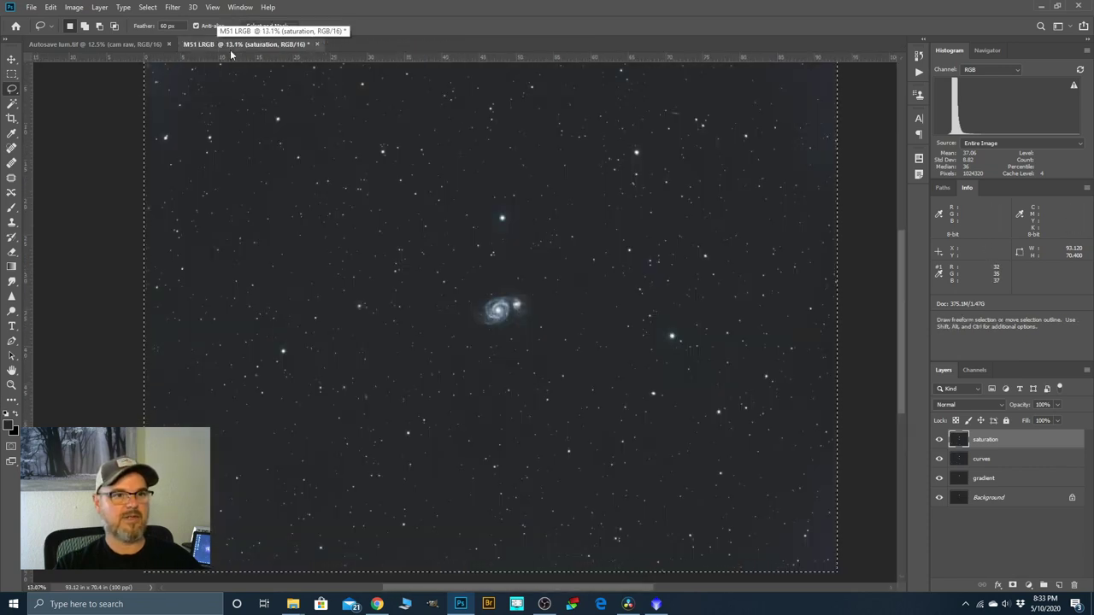
# Switch to the 'Autosave lum.tif' document and zoom around it.
pyautogui.click(92, 46)
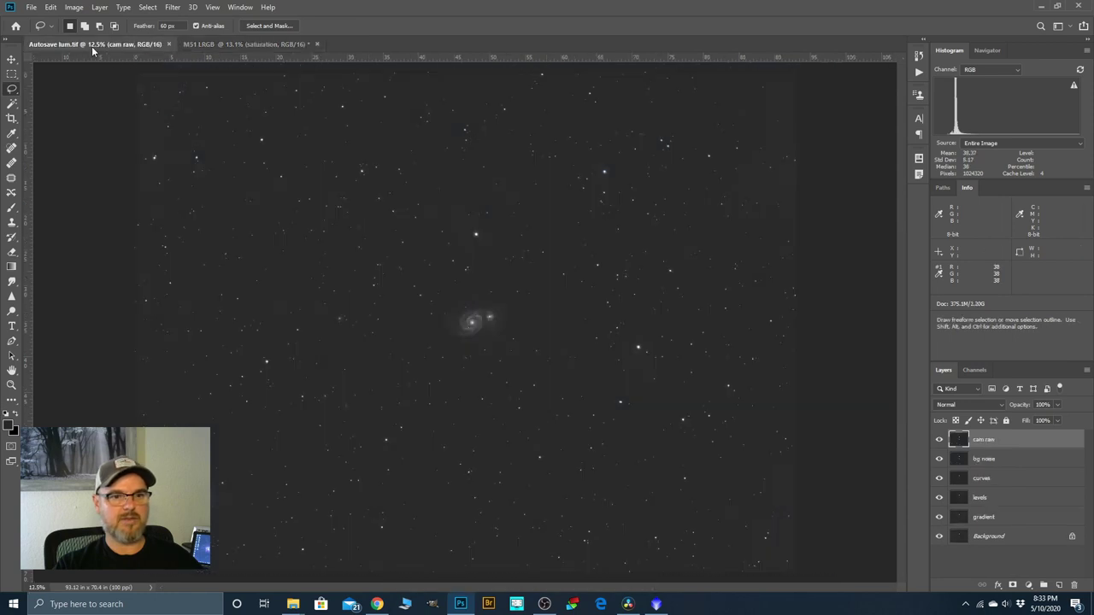
pyautogui.scroll(2, 458, 323)
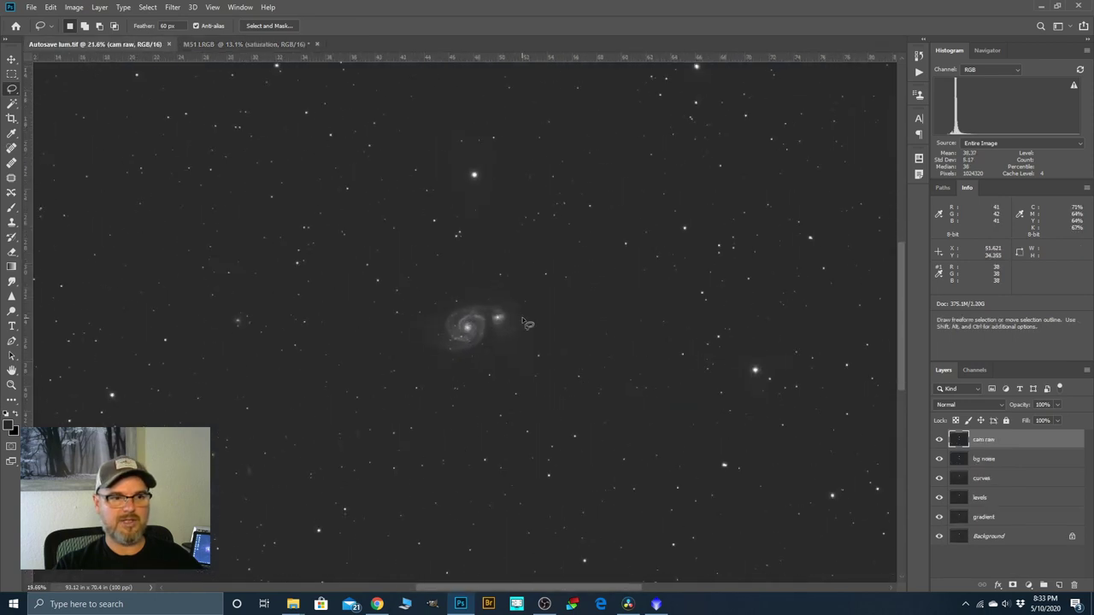
pyautogui.scroll(-2, 489, 324)
pyautogui.scroll(2, 499, 332)
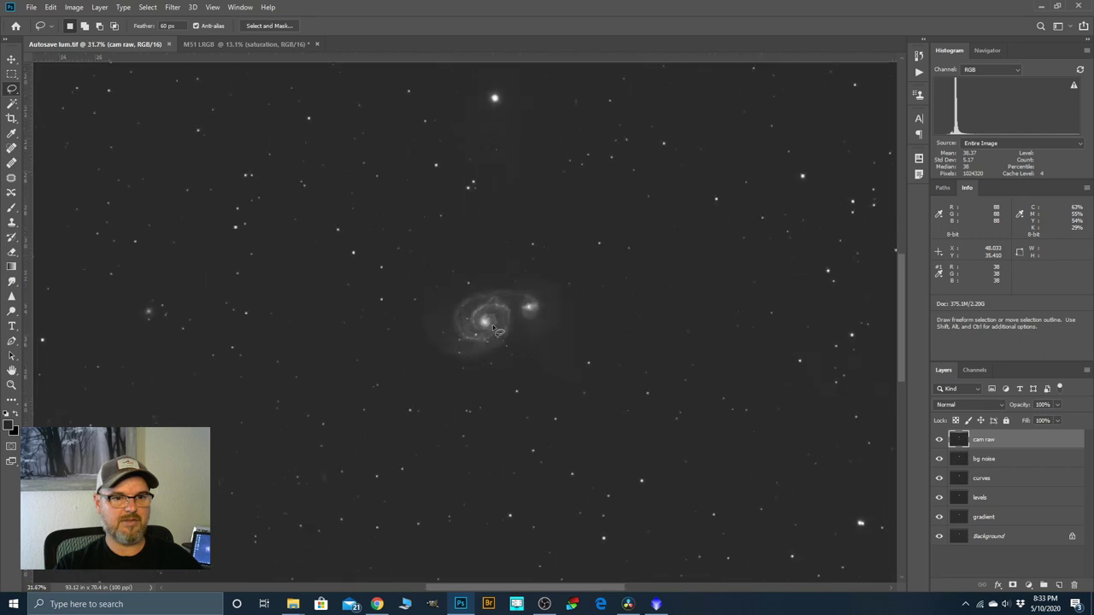
pyautogui.scroll(-3, 525, 310)
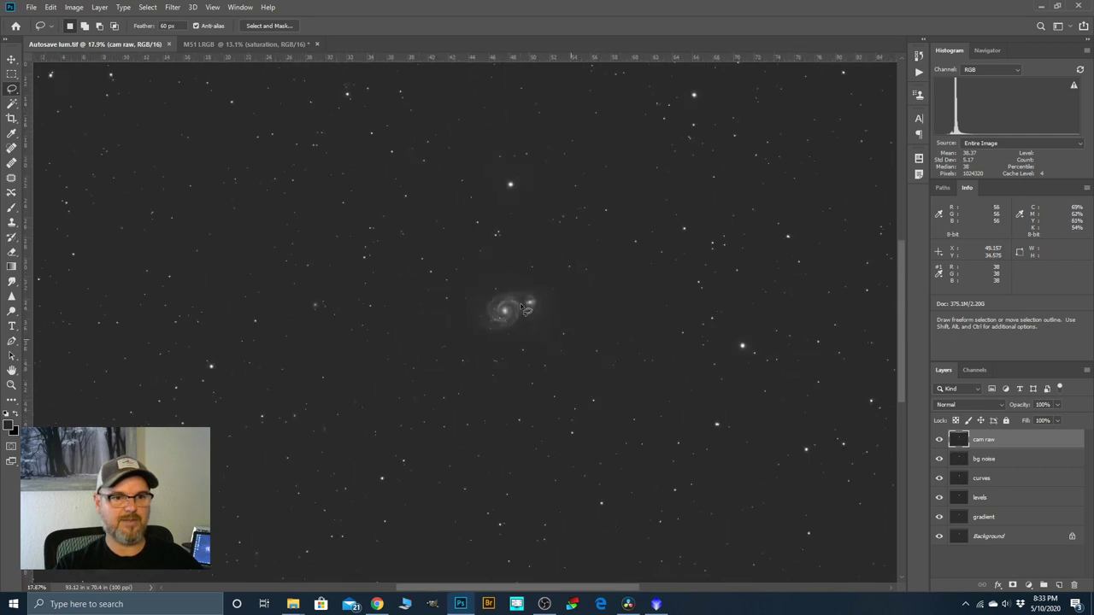
# Check the Autosave lum image's colour mode and bit depth under Image > Mode.
pyautogui.click(75, 8)
pyautogui.moveTo(85, 21)
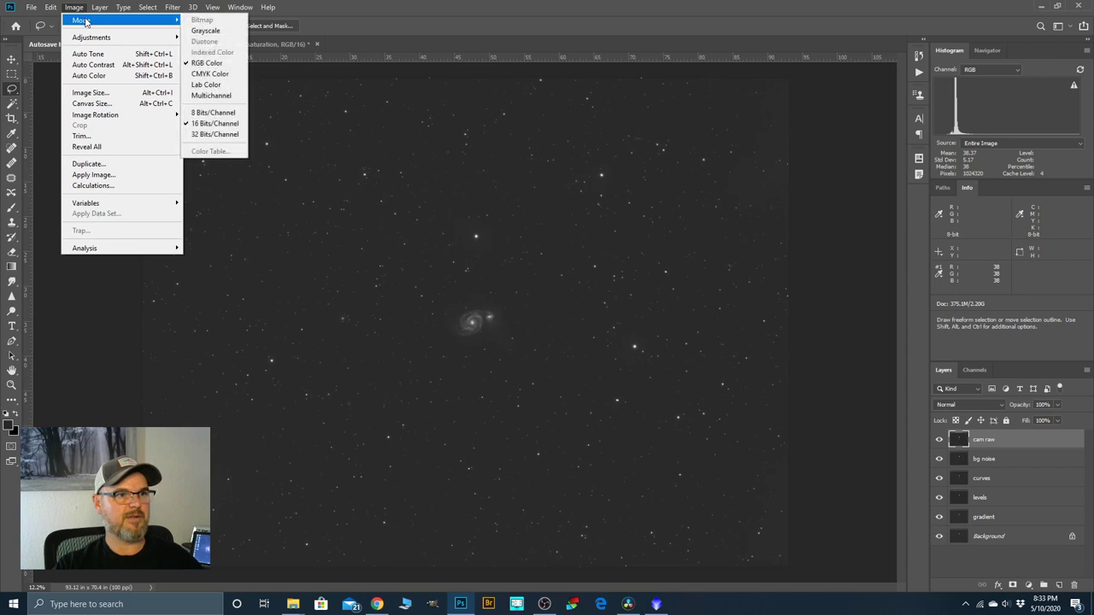
pyautogui.click(541, 157)
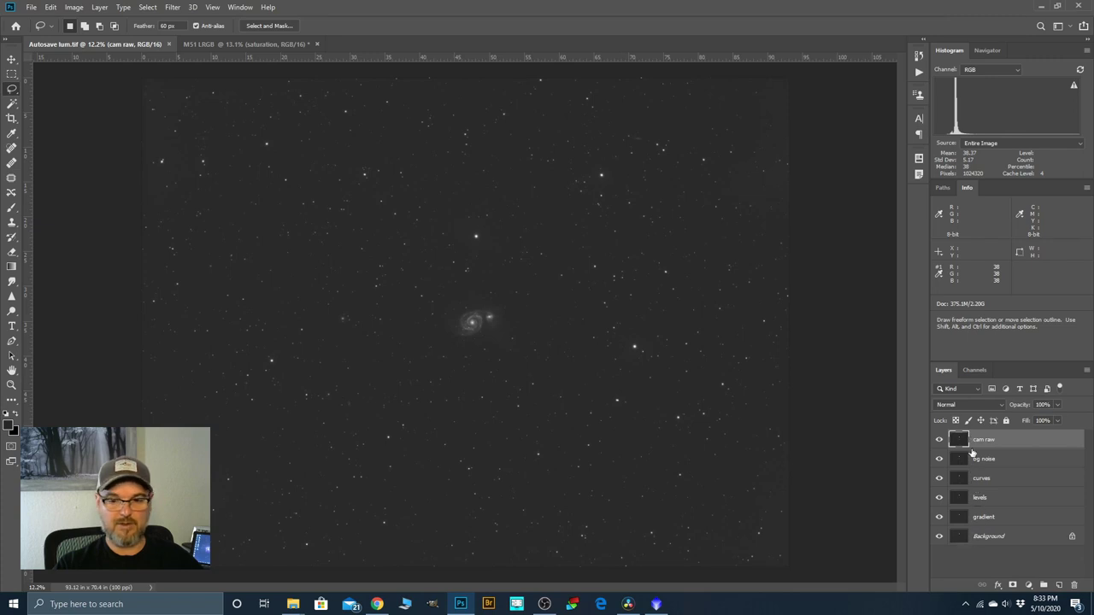
# Flatten the document to one Background layer and duplicate it as Background copy.
pyautogui.click(101, 7)
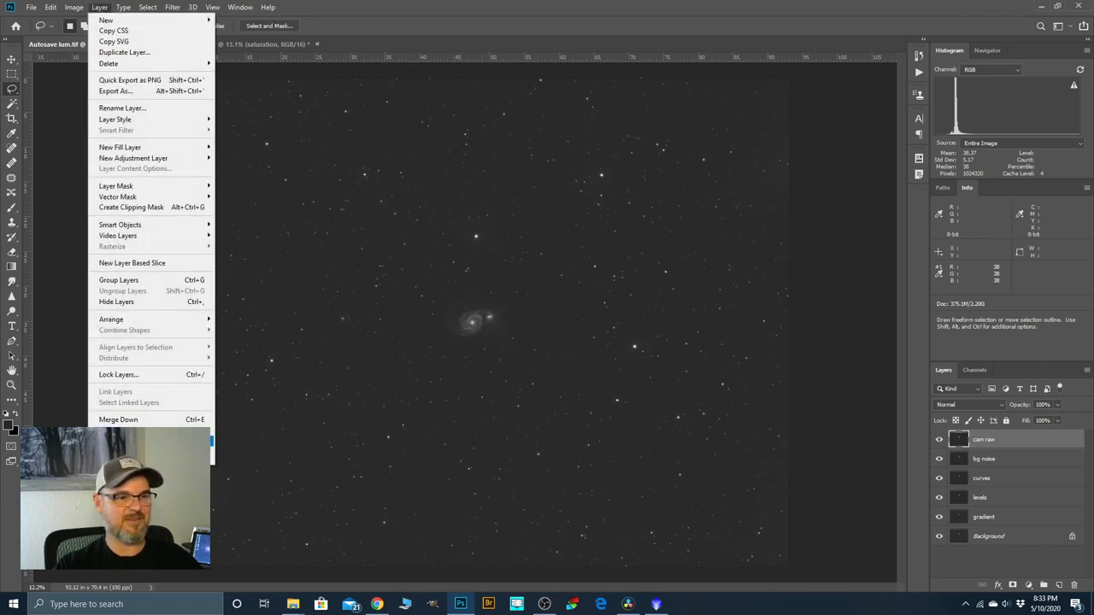
pyautogui.press('Escape')
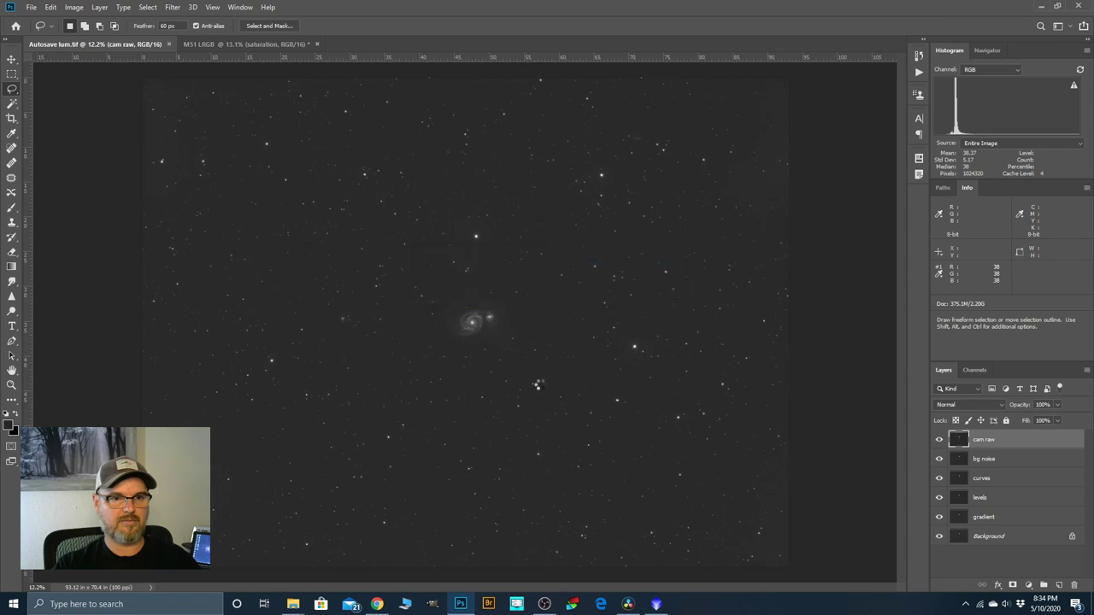
pyautogui.moveTo(993, 452); pyautogui.dragTo(1059, 585)
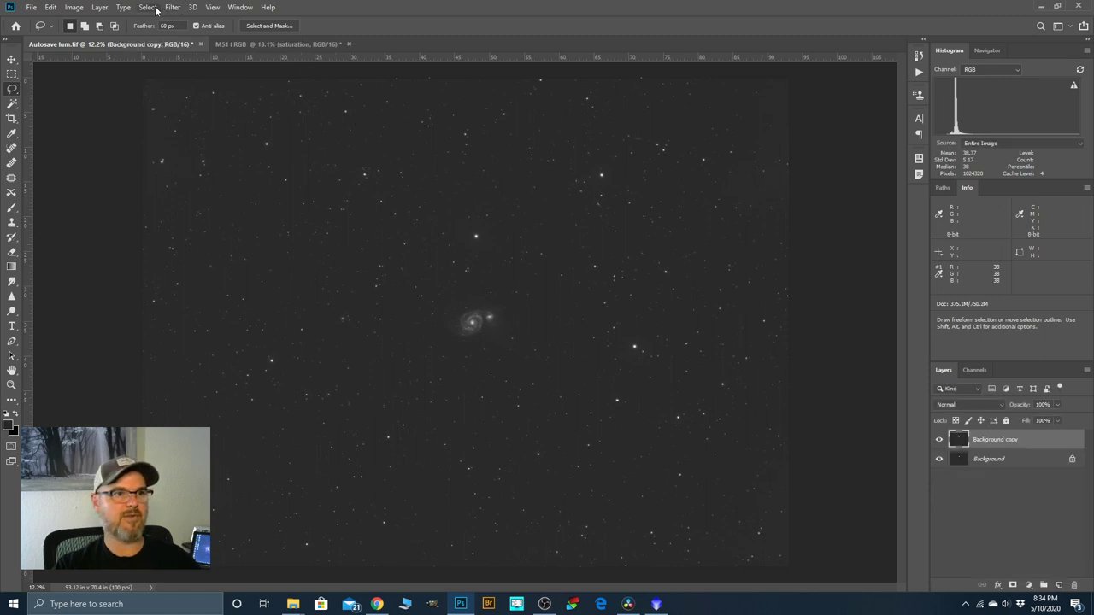
pyautogui.click(173, 7)
# In Camera Raw, zoom onto the galaxy, raise Clarity and nudge Highlights to +3.
pyautogui.click(218, 76)
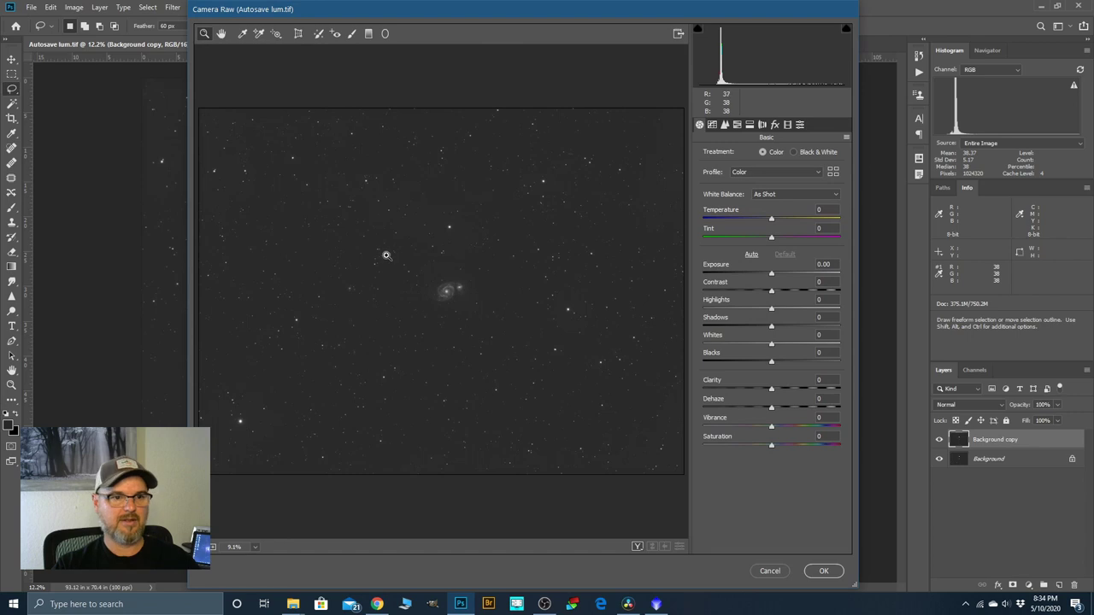
pyautogui.moveTo(381, 236); pyautogui.dragTo(569, 335)
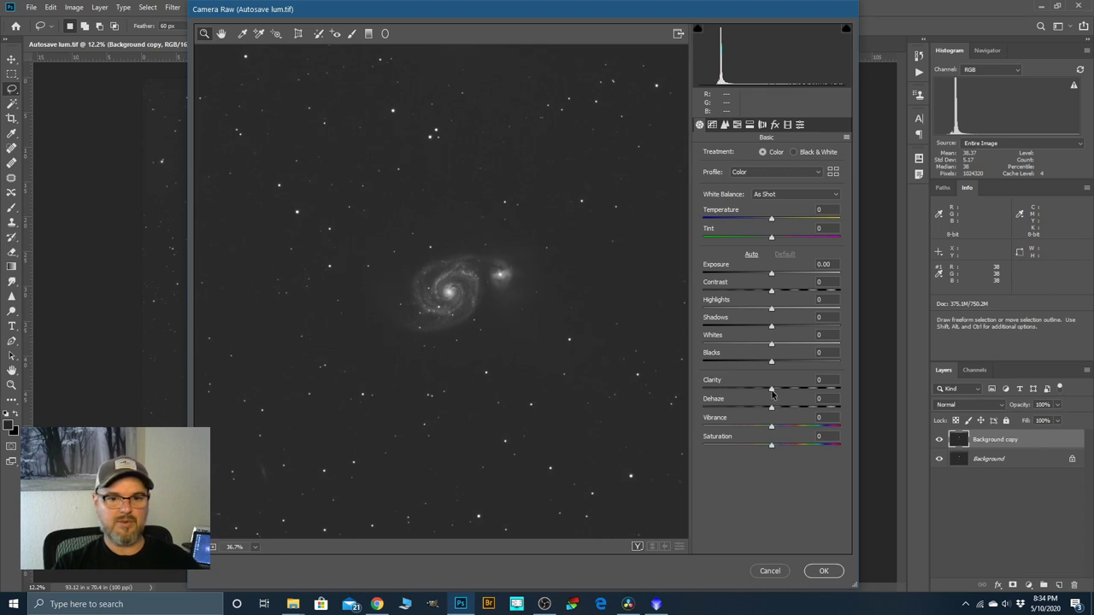
pyautogui.moveTo(772, 390); pyautogui.dragTo(800, 409)
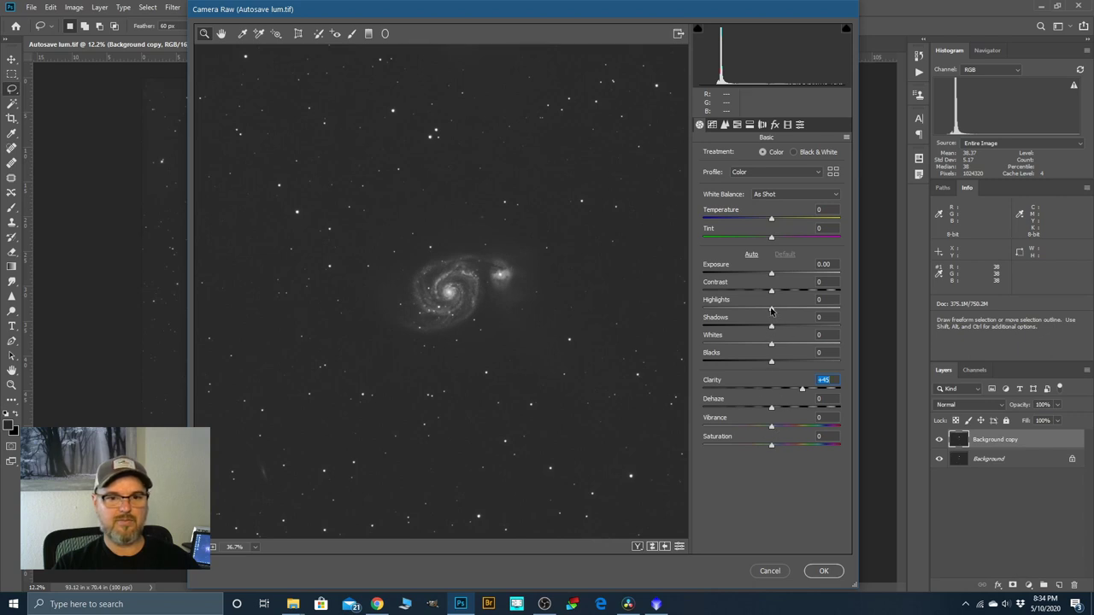
pyautogui.moveTo(771, 310); pyautogui.dragTo(772, 311)
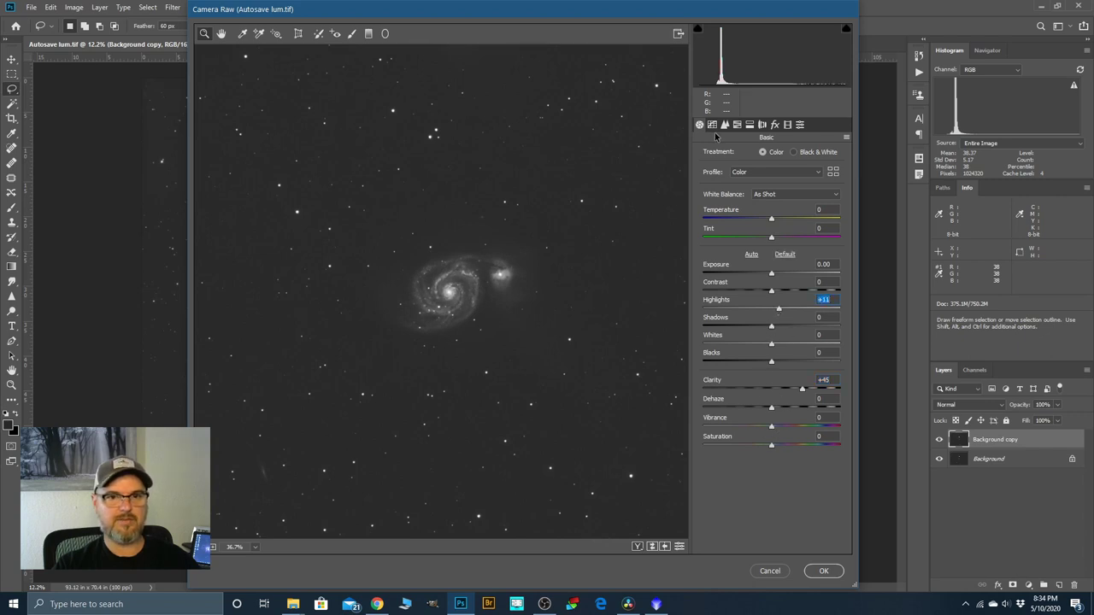
# Brighten the tone-curve highlights, set Sharpening Amount 16 and Luminance 4, and apply.
pyautogui.click(712, 125)
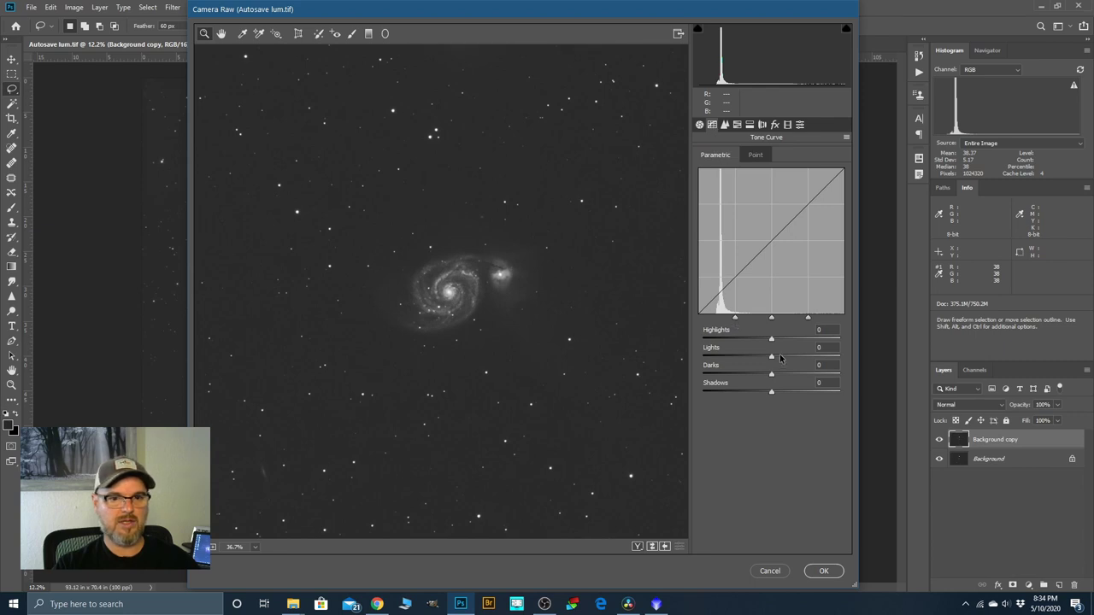
pyautogui.moveTo(771, 340); pyautogui.dragTo(766, 396)
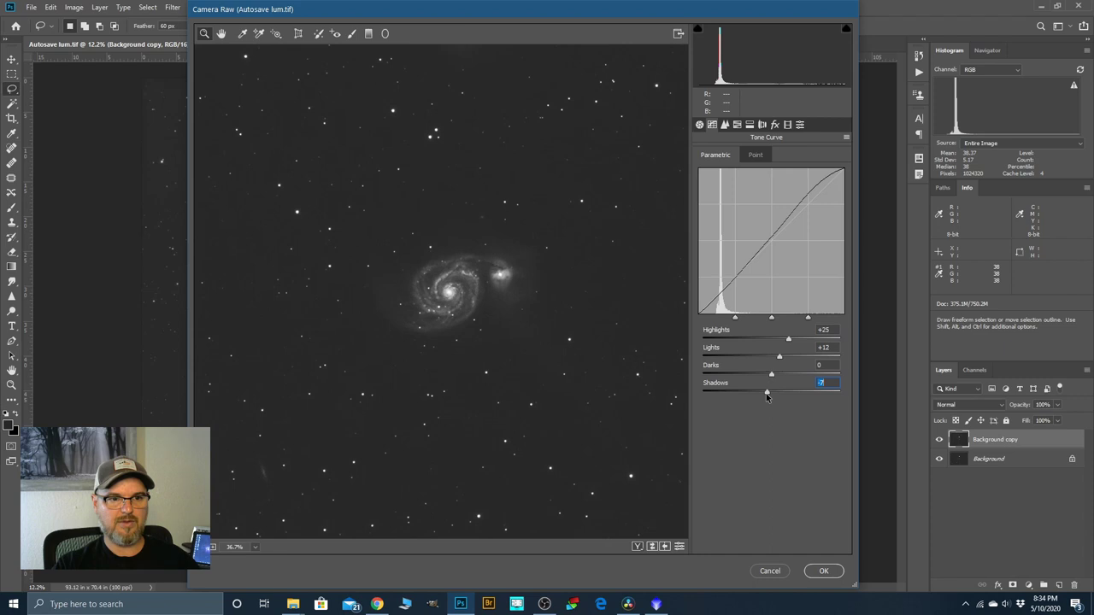
pyautogui.click(725, 126)
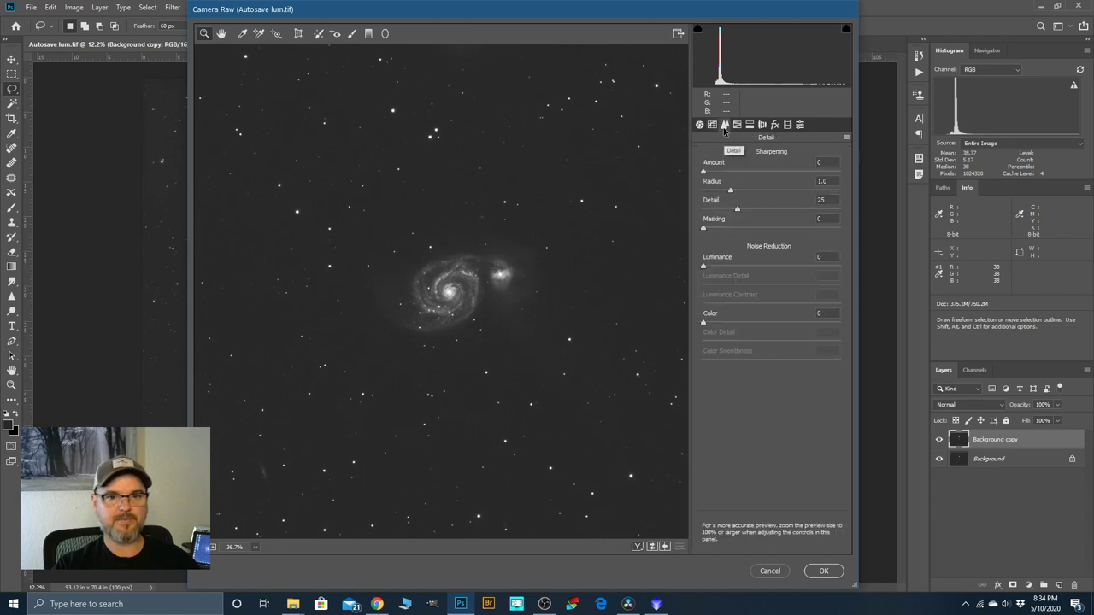
pyautogui.moveTo(714, 173); pyautogui.dragTo(717, 173)
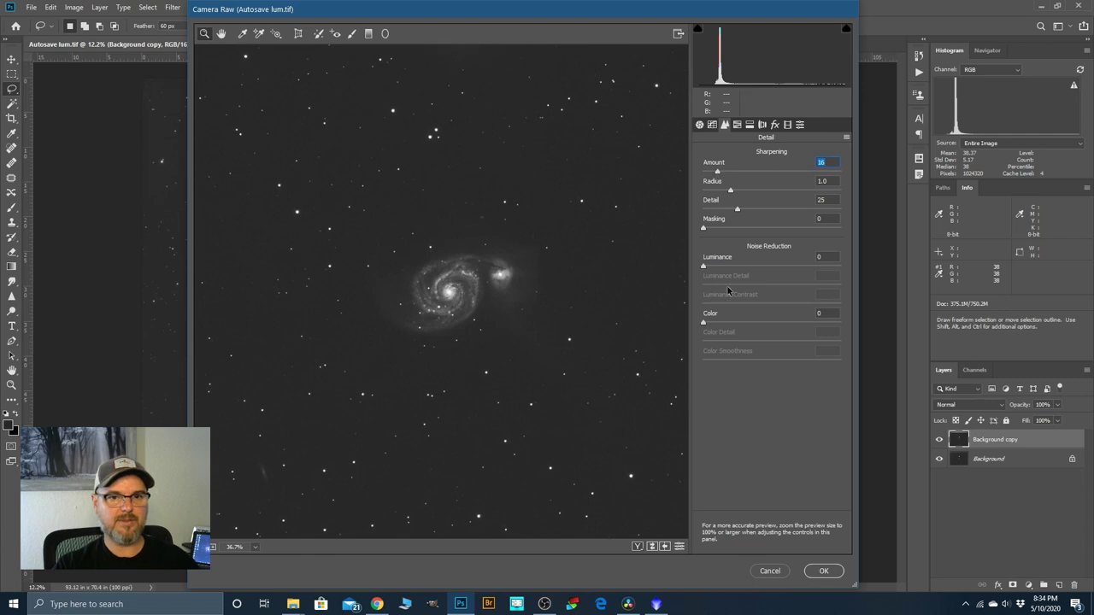
pyautogui.moveTo(703, 269); pyautogui.dragTo(707, 269)
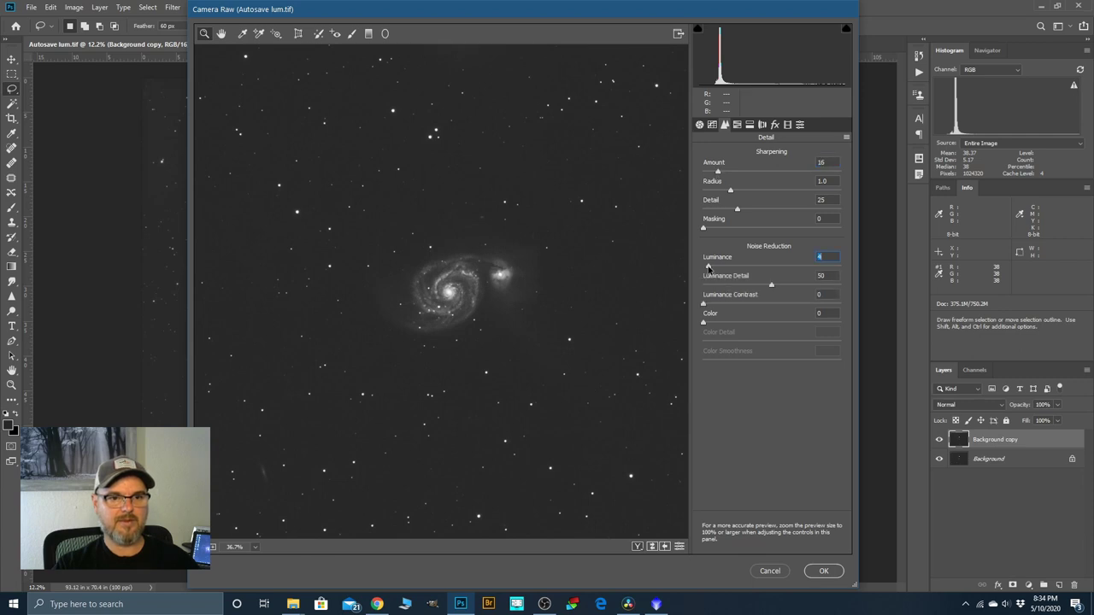
pyautogui.click(823, 571)
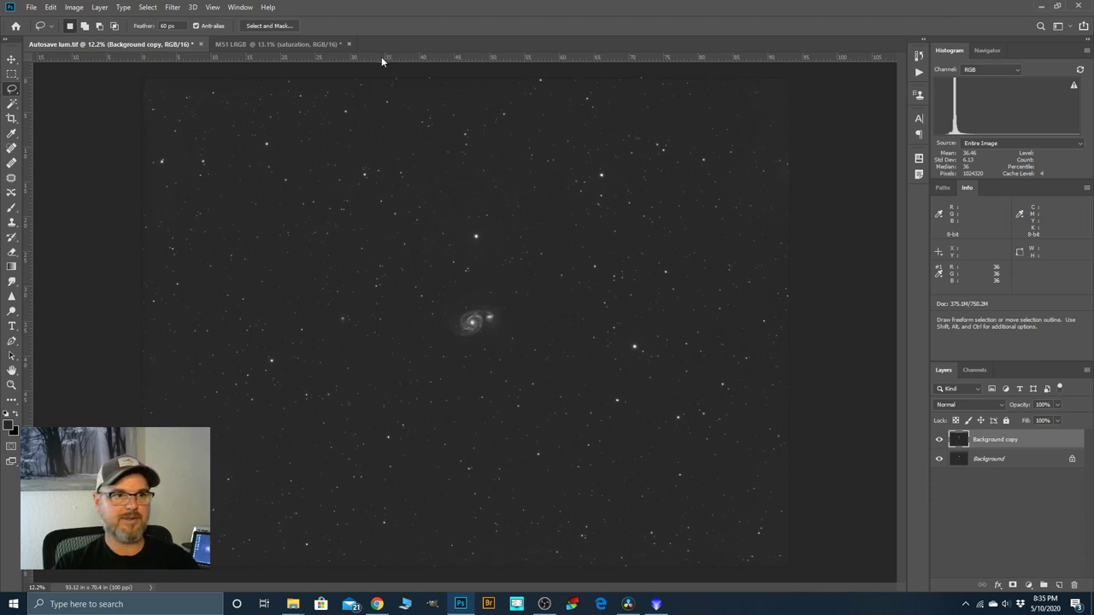
pyautogui.click(306, 45)
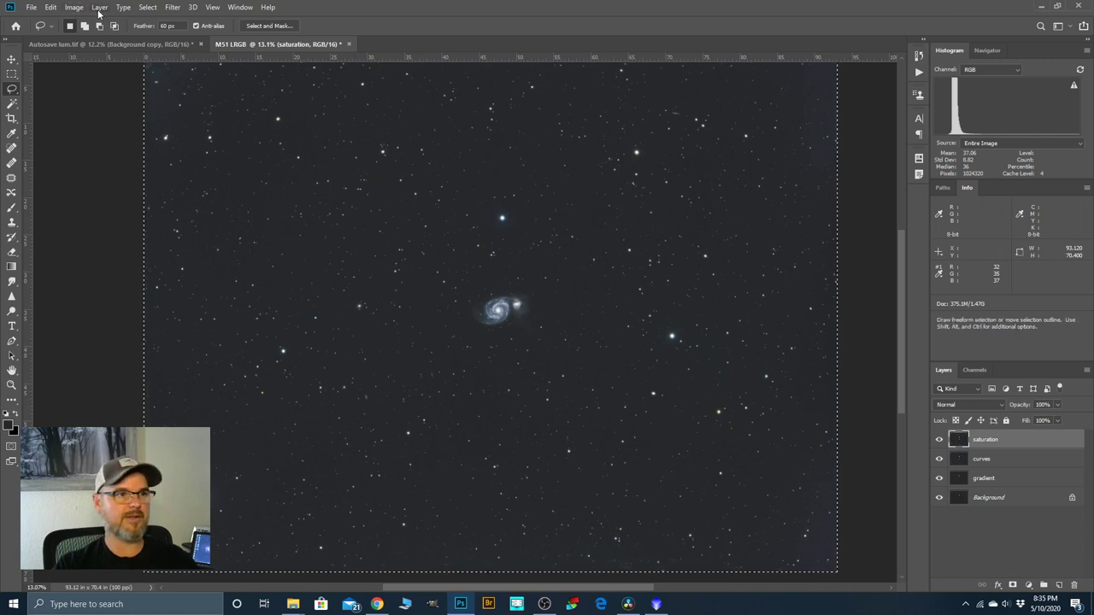
# Open Levels and set the black-point eyedropper target colour to 232324.
pyautogui.click(74, 8)
pyautogui.moveTo(86, 39)
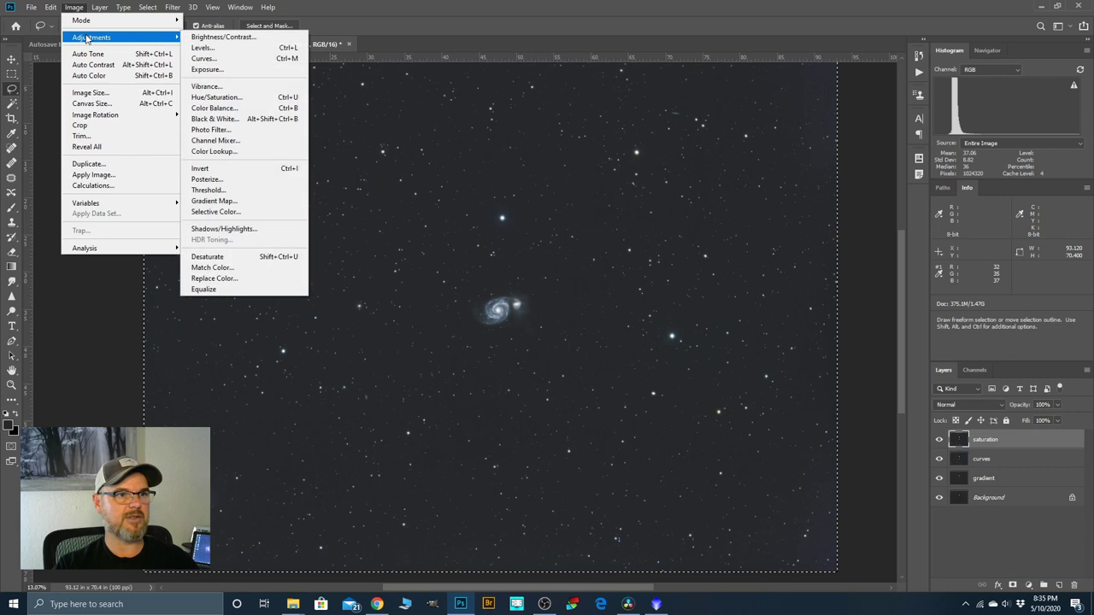
pyautogui.click(203, 48)
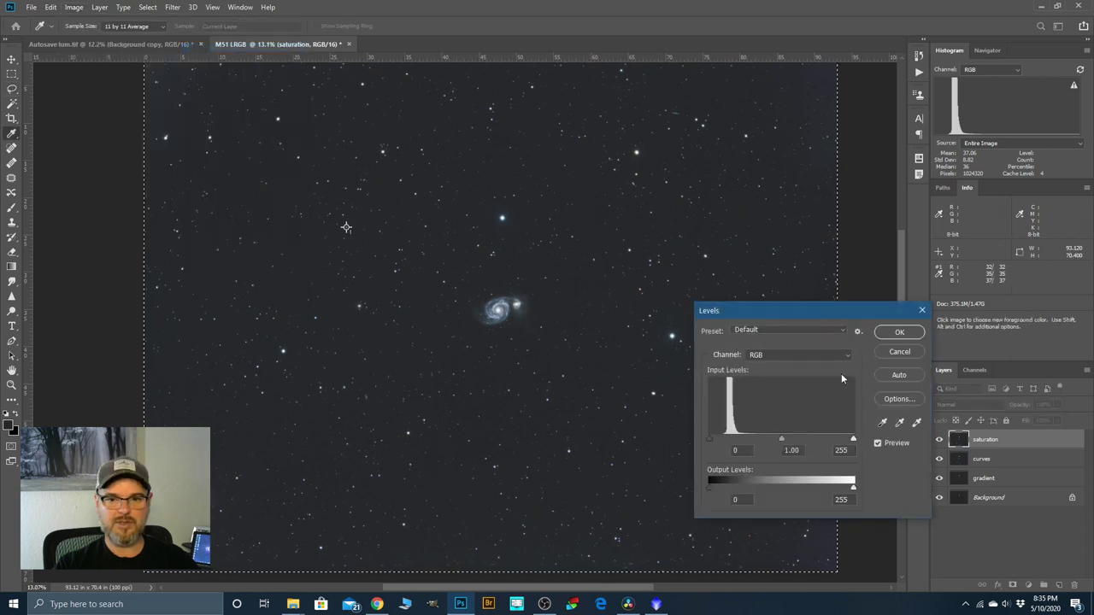
pyautogui.doubleClick(882, 422)
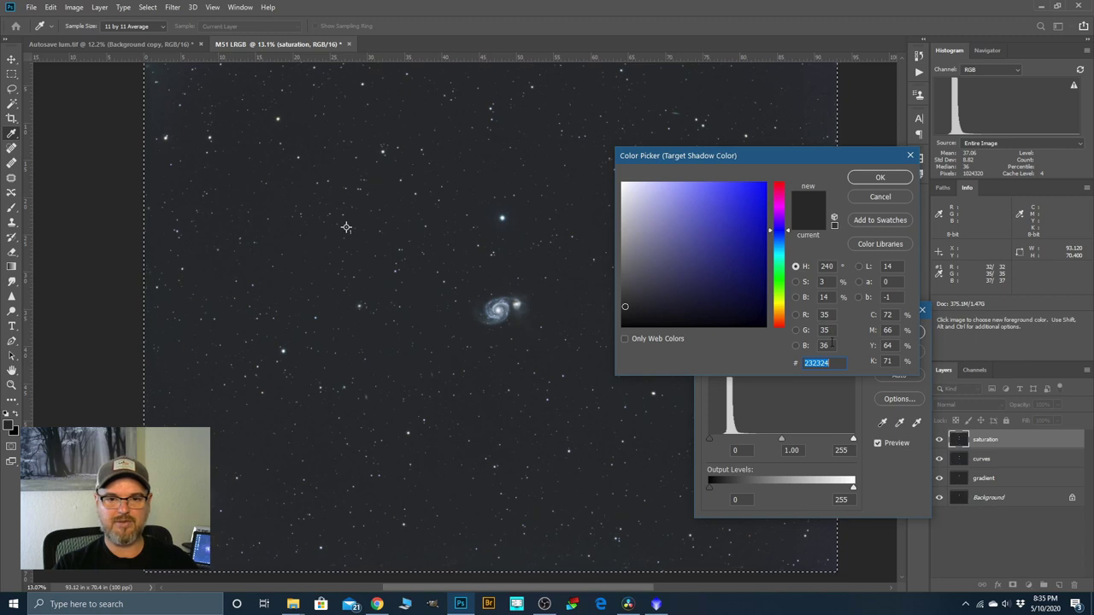
pyautogui.click(880, 177)
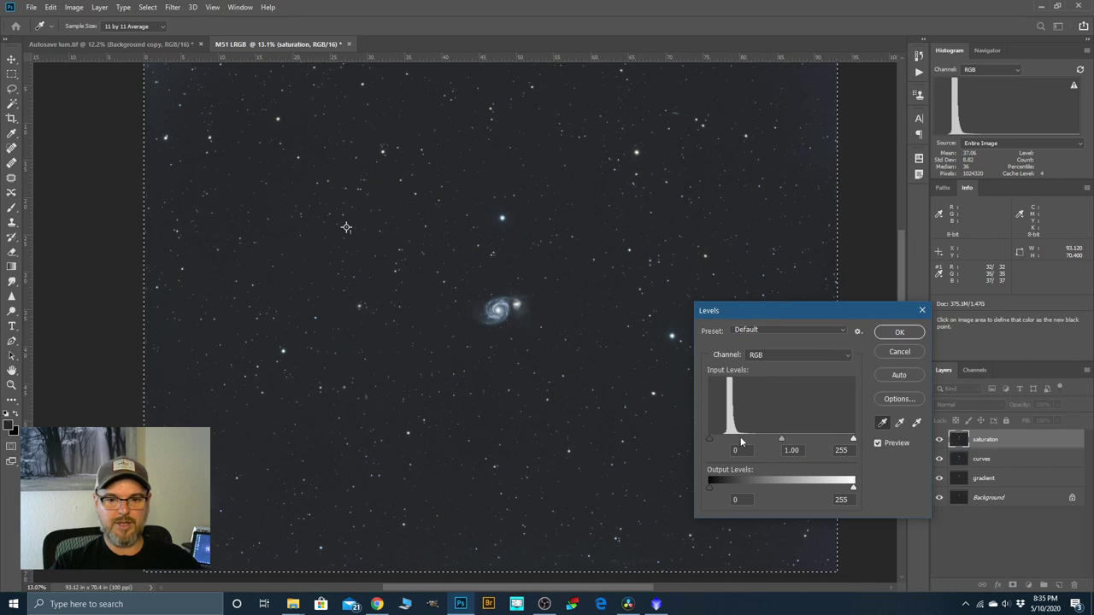
# Sample the empty sky as the black point and apply the Levels adjustment.
pyautogui.click(882, 422)
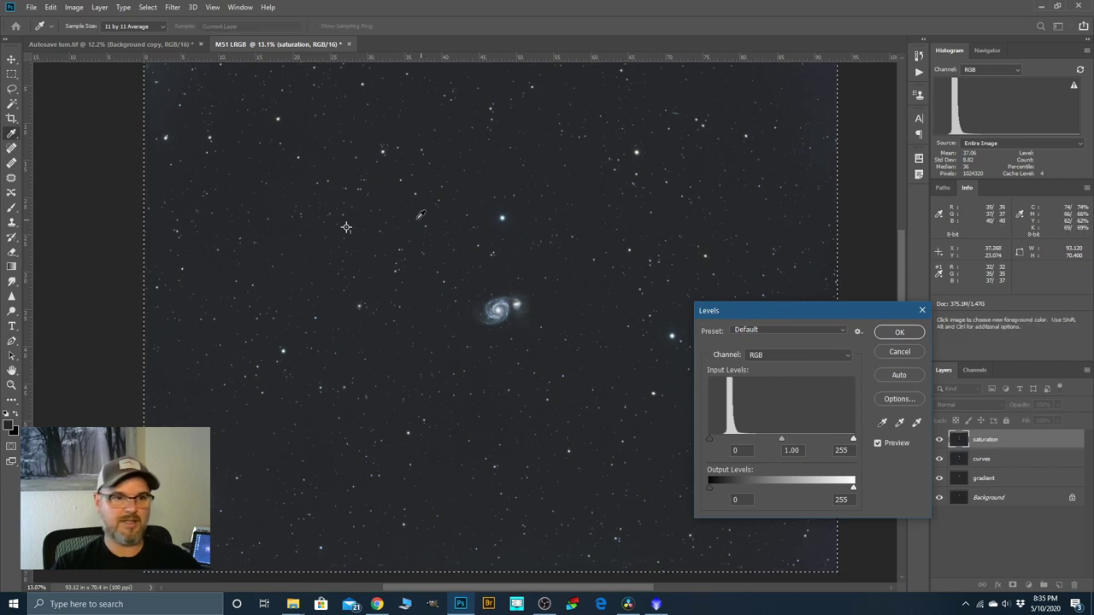
pyautogui.click(882, 422)
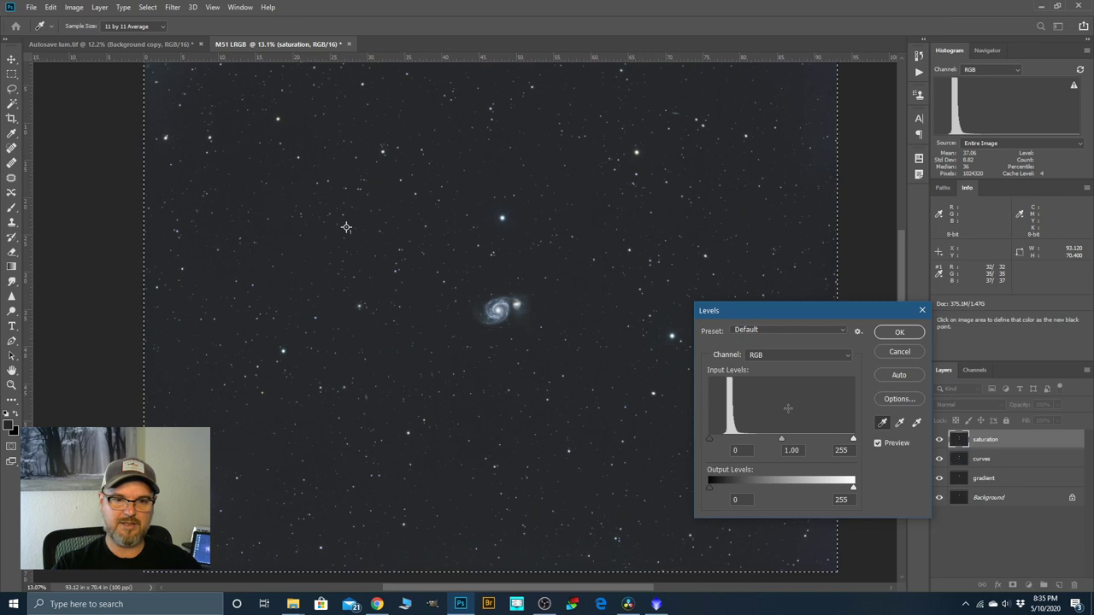
pyautogui.click(899, 423)
pyautogui.click(915, 424)
pyautogui.click(882, 422)
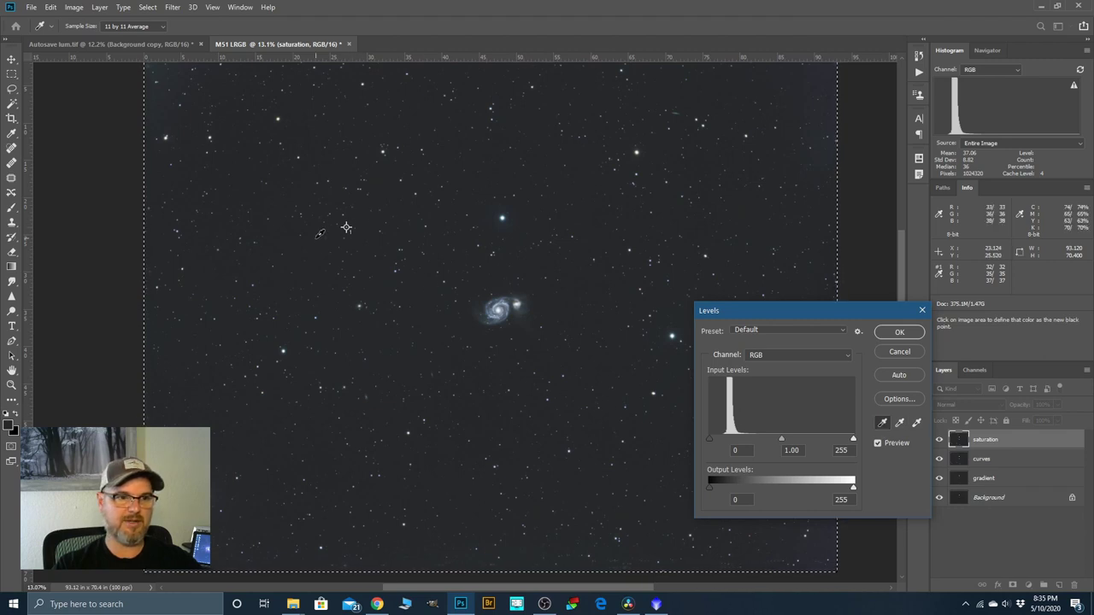
pyautogui.click(315, 232)
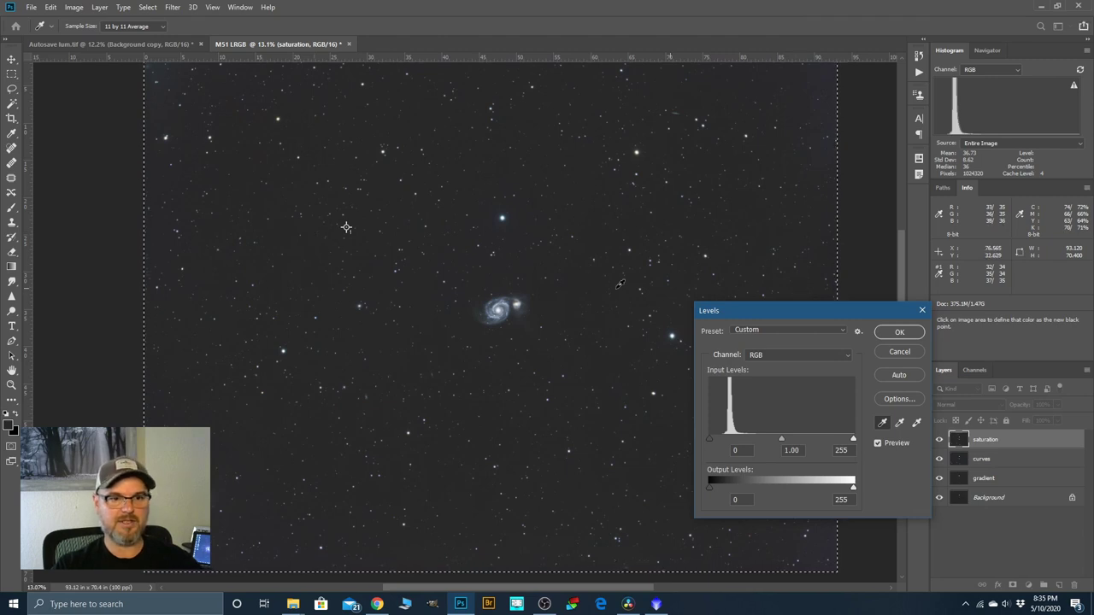
pyautogui.click(900, 332)
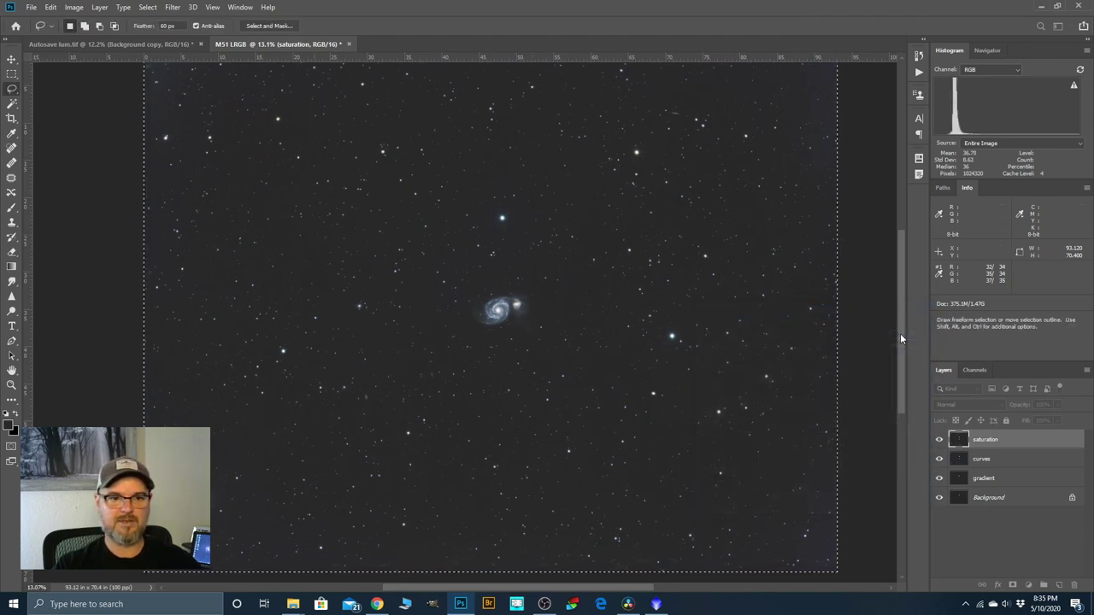
# Flatten the M51 LRGB layers to Background and duplicate it as Background copy.
pyautogui.scroll(-1, 536, 306)
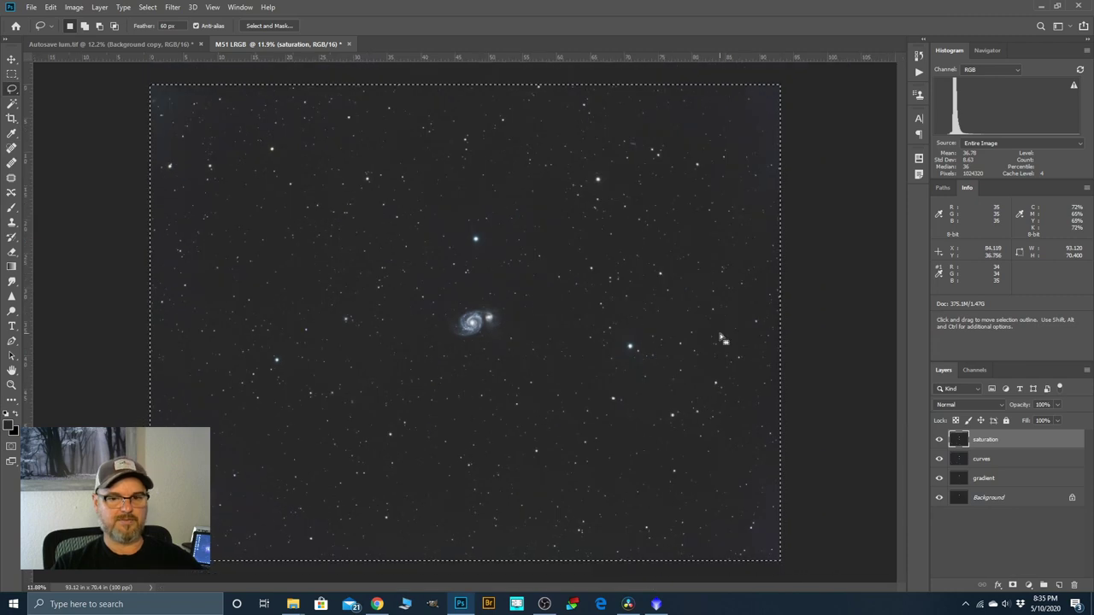
pyautogui.click(100, 7)
pyautogui.press('Escape')
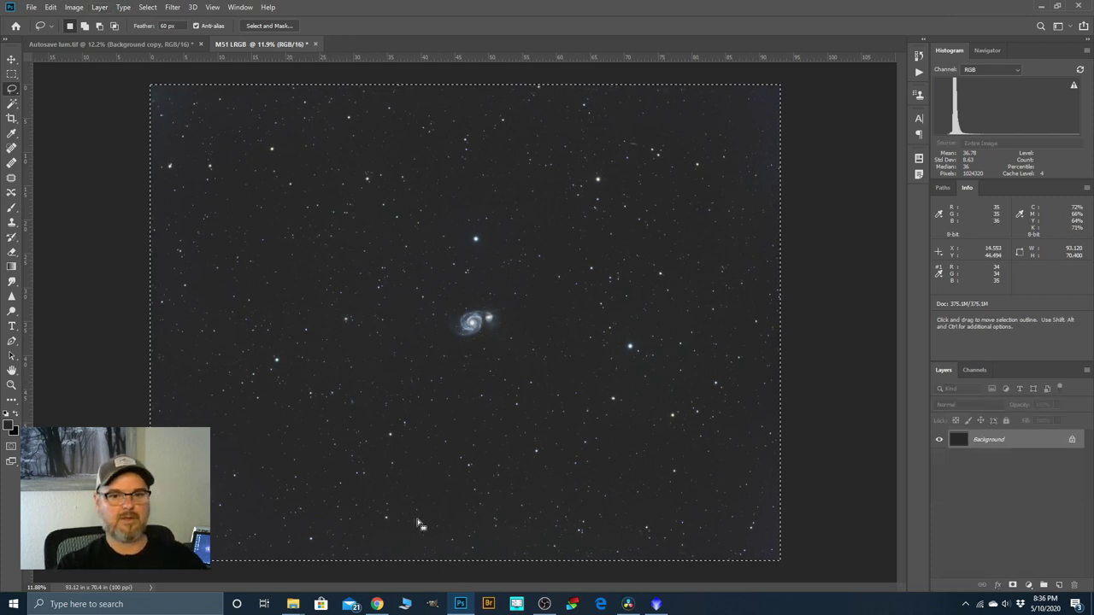
pyautogui.moveTo(982, 439); pyautogui.dragTo(1058, 584)
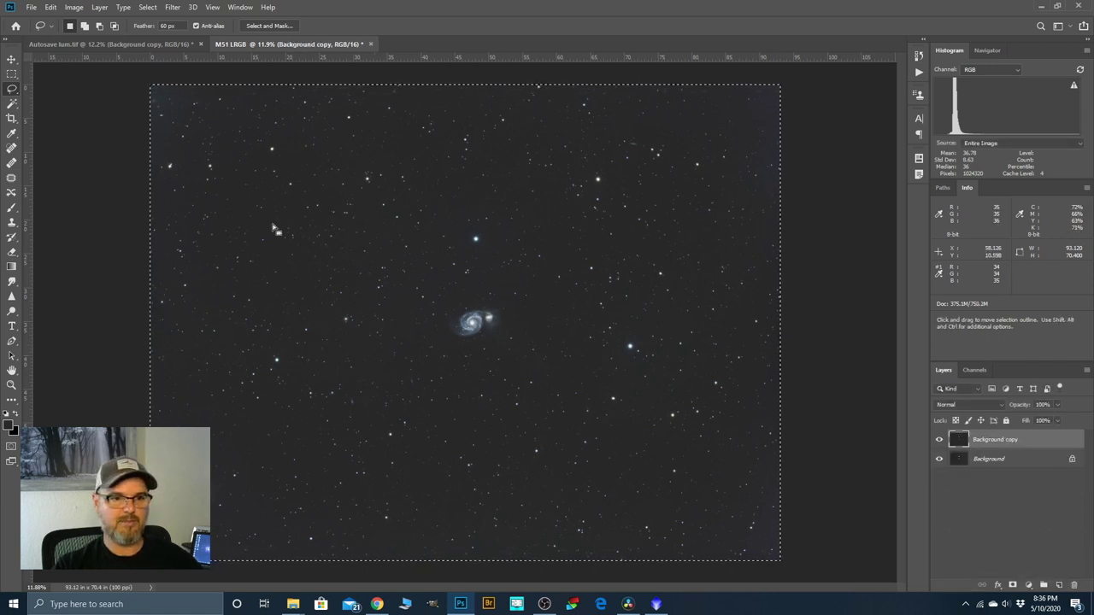
pyautogui.scroll(2, 468, 323)
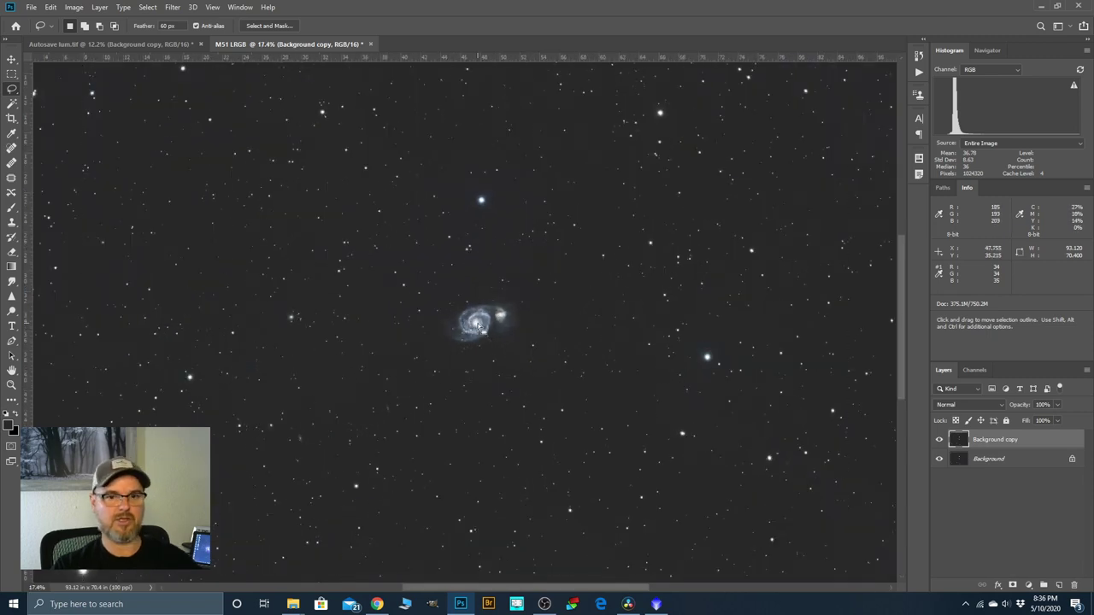
pyautogui.scroll(-2, 478, 324)
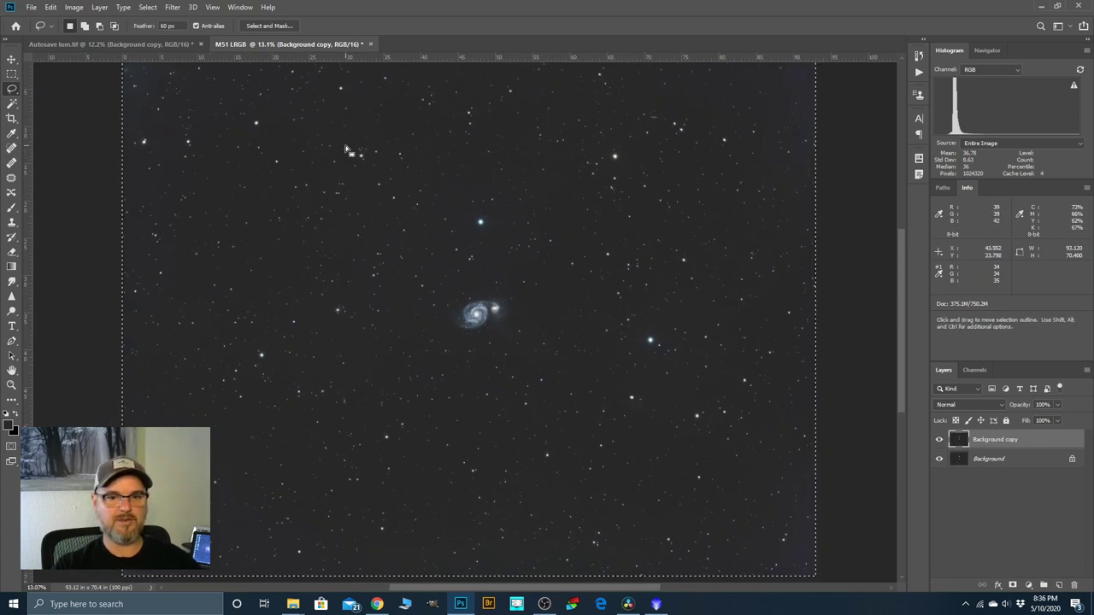
pyautogui.click(172, 7)
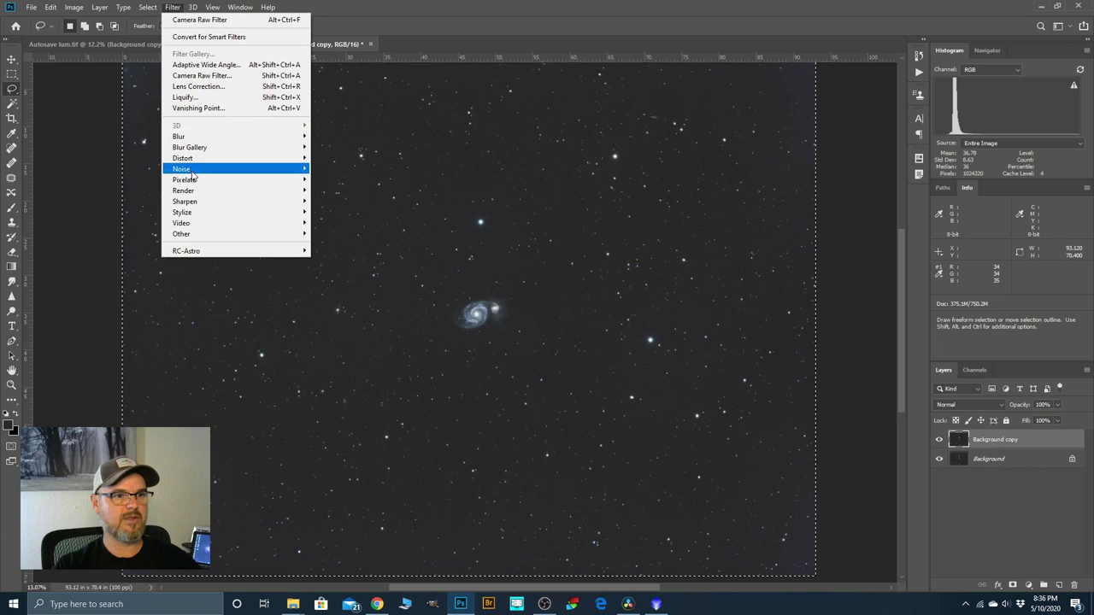
# Apply Dust & Scratches with a 4-pixel radius to the Background copy layer.
pyautogui.moveTo(193, 171)
pyautogui.click(348, 188)
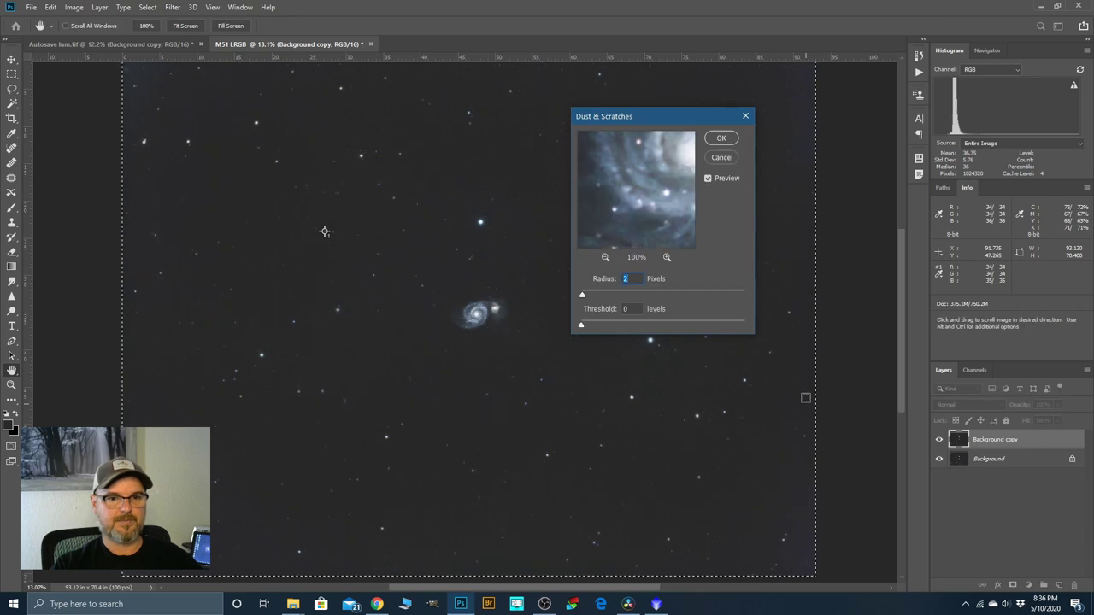
pyautogui.moveTo(582, 296); pyautogui.dragTo(585, 299)
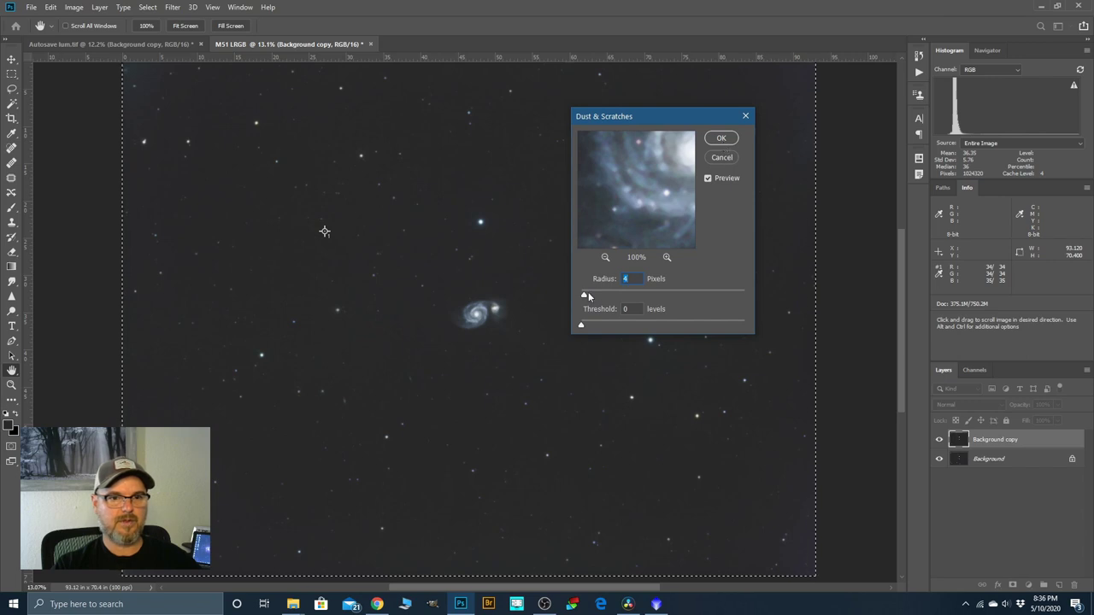
pyautogui.moveTo(601, 303); pyautogui.dragTo(584, 297)
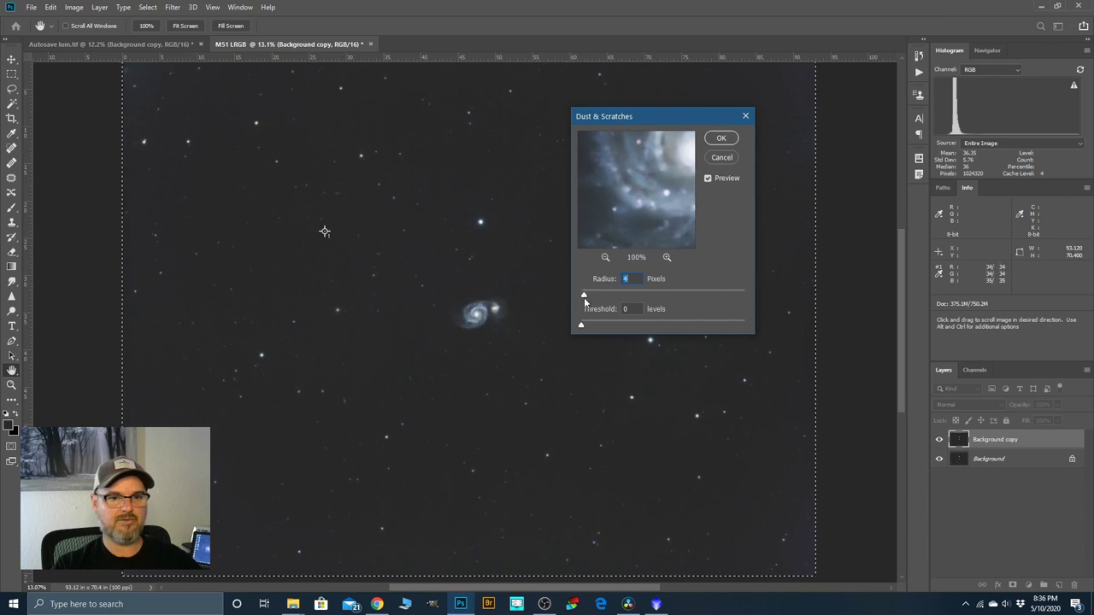
pyautogui.click(726, 139)
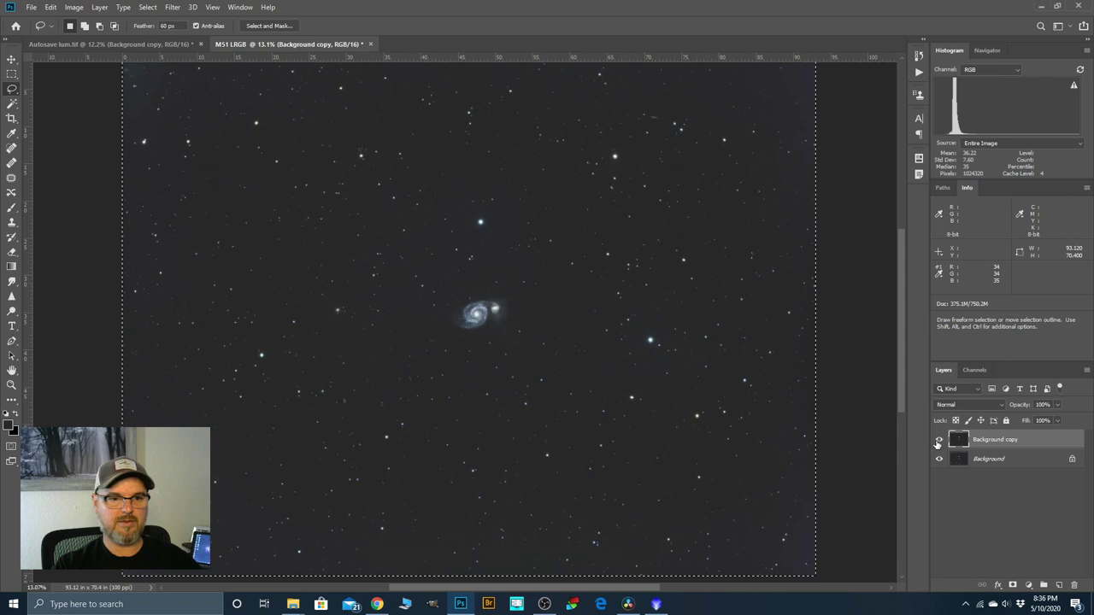
# Toggle Background copy's visibility to compare, then return to Autosave lum.tif.
pyautogui.click(938, 440)
pyautogui.click(937, 441)
pyautogui.scroll(4, 476, 322)
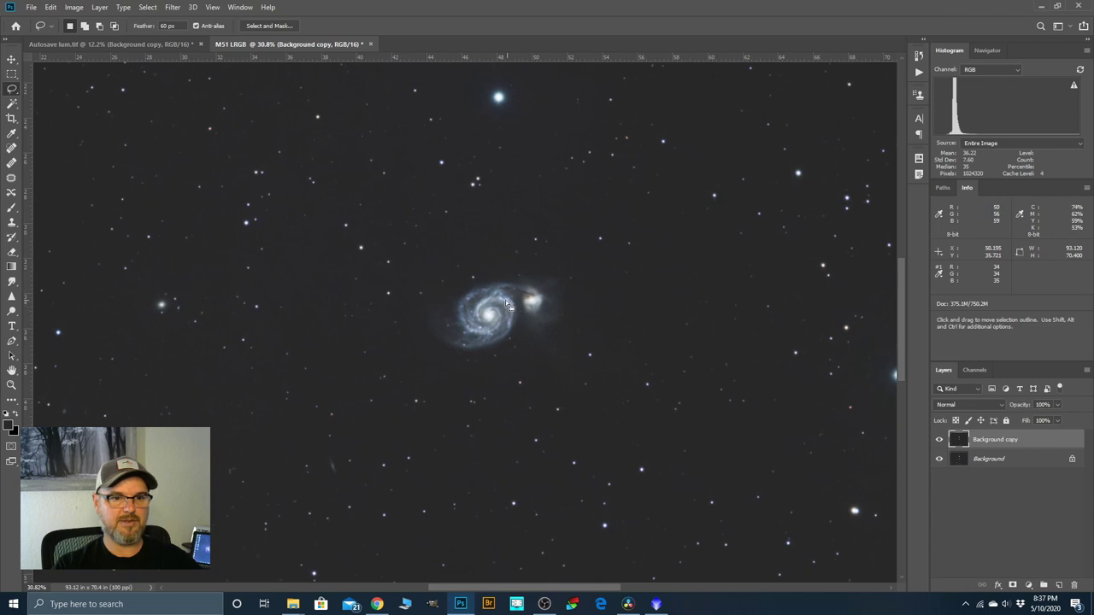
pyautogui.scroll(-2, 490, 313)
pyautogui.scroll(-3, 490, 312)
pyautogui.scroll(1, 490, 312)
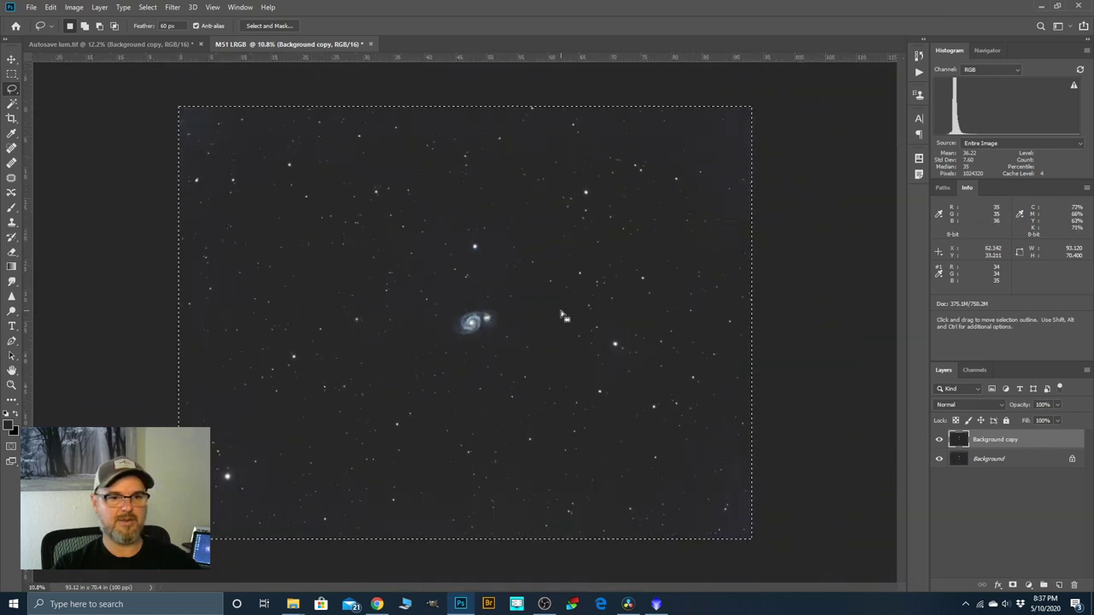
pyautogui.click(96, 45)
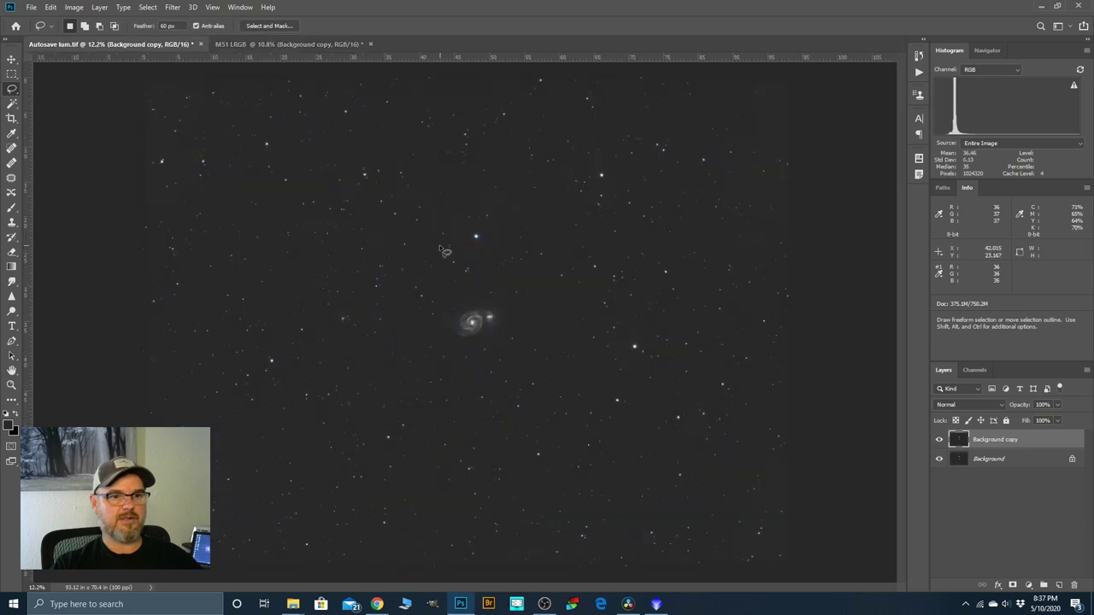
# Copy the whole luminance image and paste it into M51 LRGB as a new layer.
pyautogui.hotkey('ctrl', 'a')
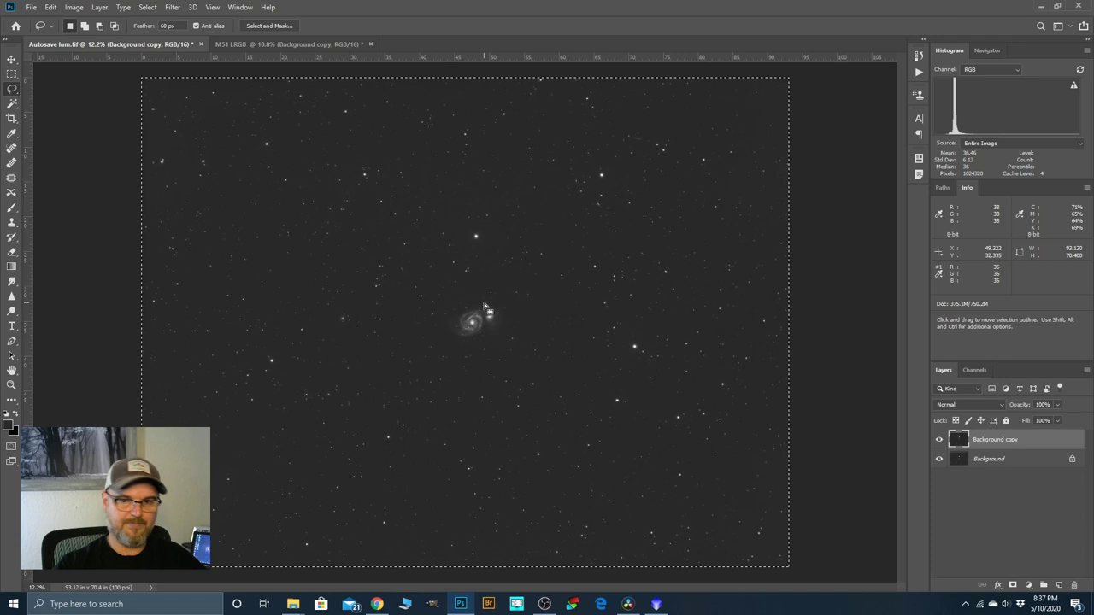
pyautogui.click(282, 44)
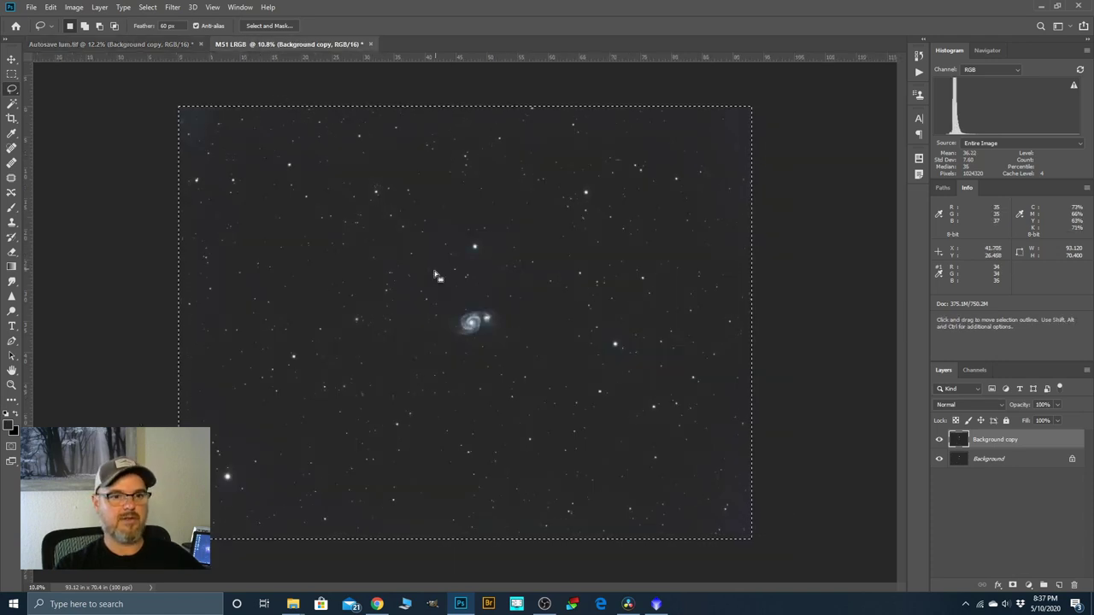
pyautogui.hotkey('ctrl', 'v')
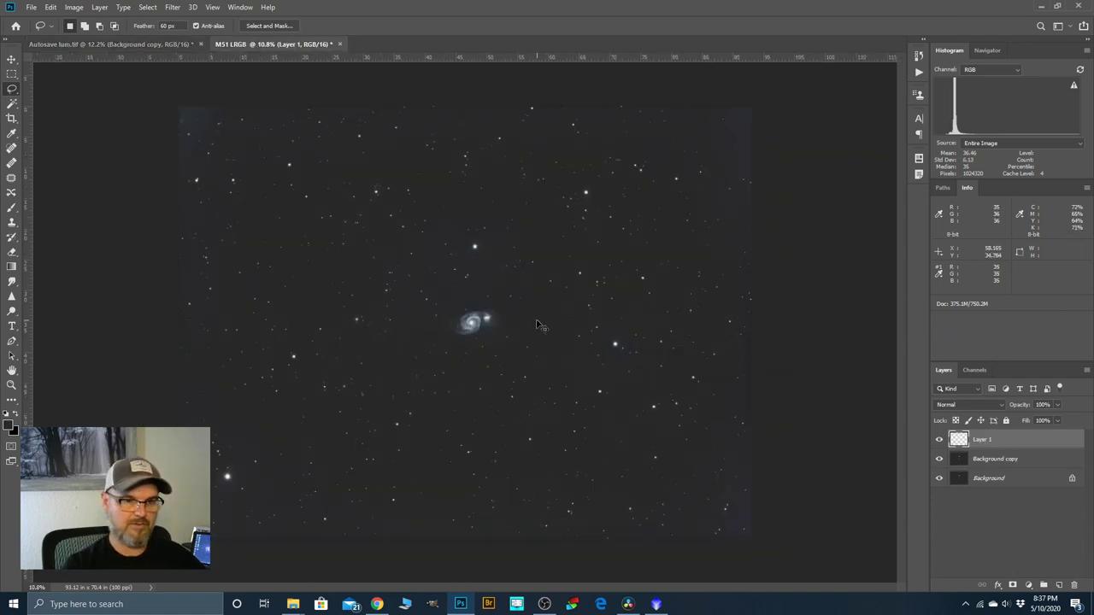
# Rename the pasted layer 'lum' and Background copy 'rgb', keeping lum selected.
pyautogui.doubleClick(981, 440)
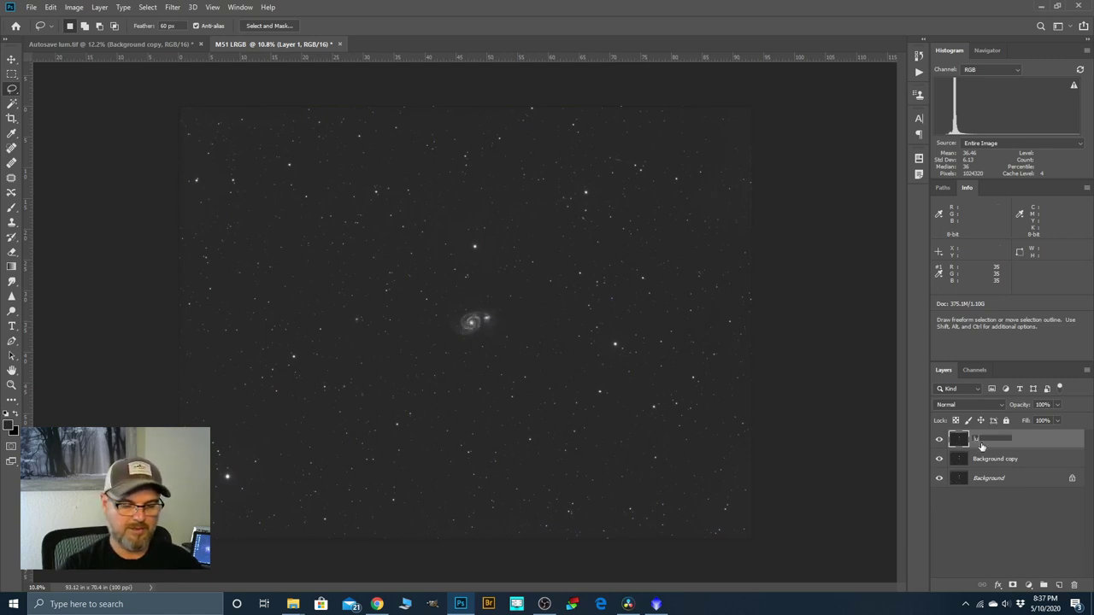
pyautogui.write('lum')
pyautogui.press('Return')
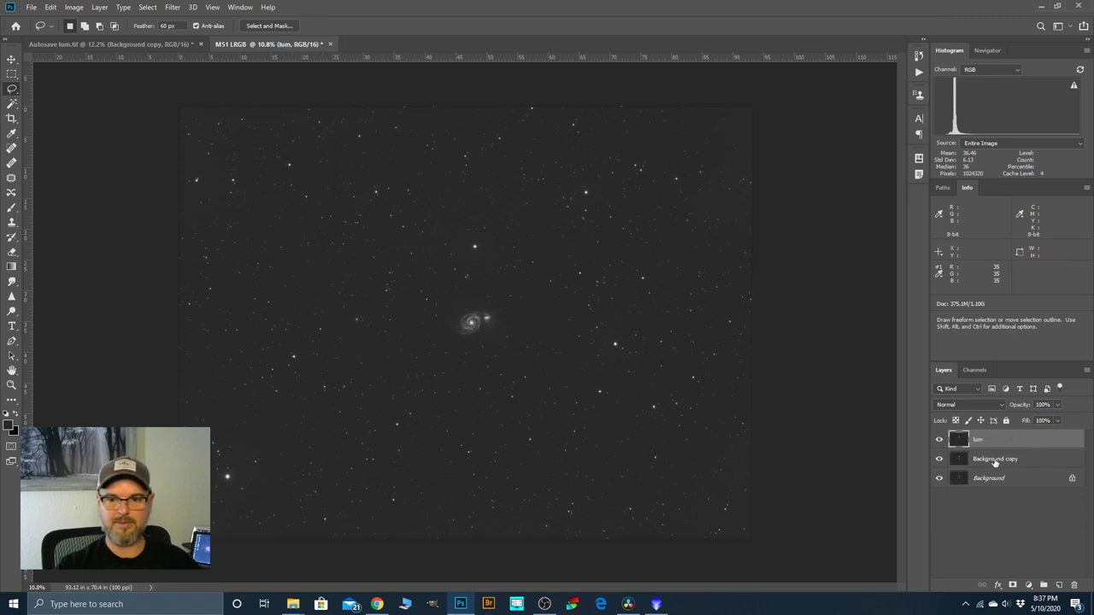
pyautogui.doubleClick(987, 460)
pyautogui.write('rgb')
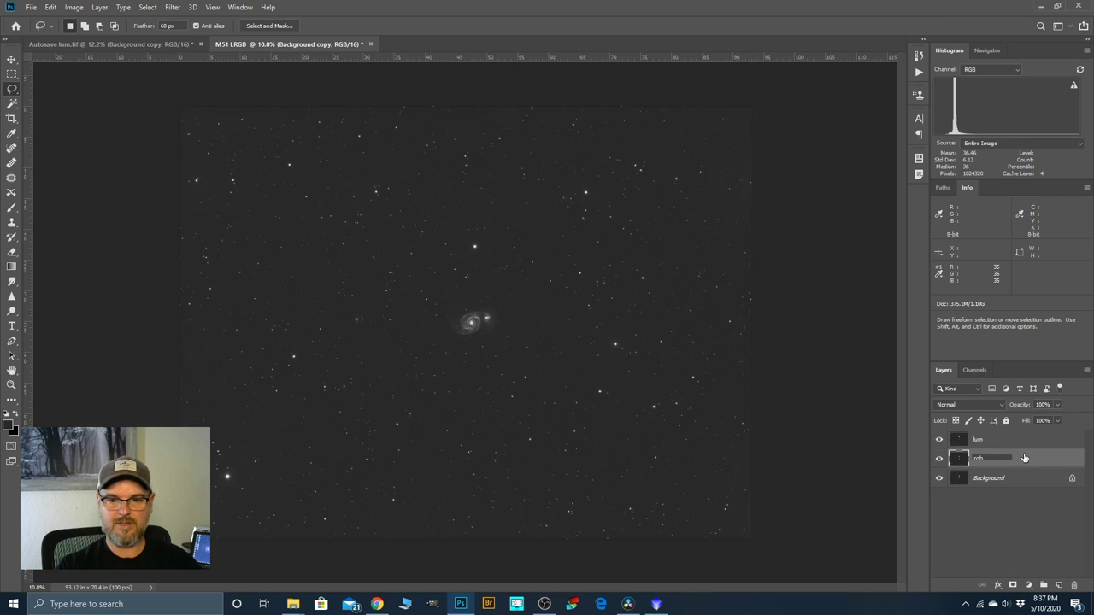
pyautogui.press('Return')
pyautogui.click(1000, 441)
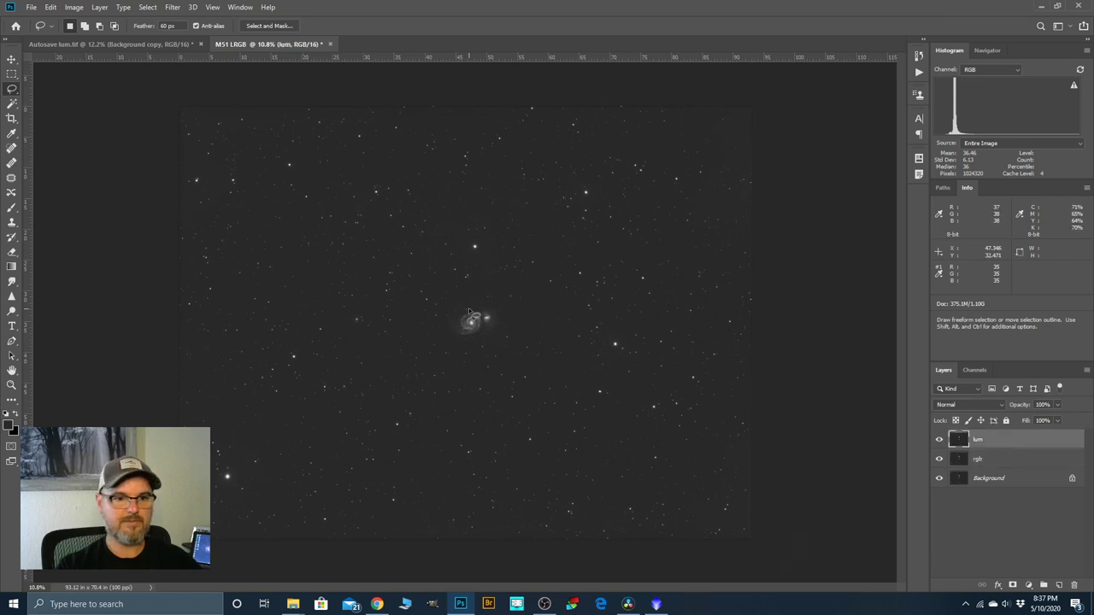
pyautogui.hotkey('ctrl', '+')
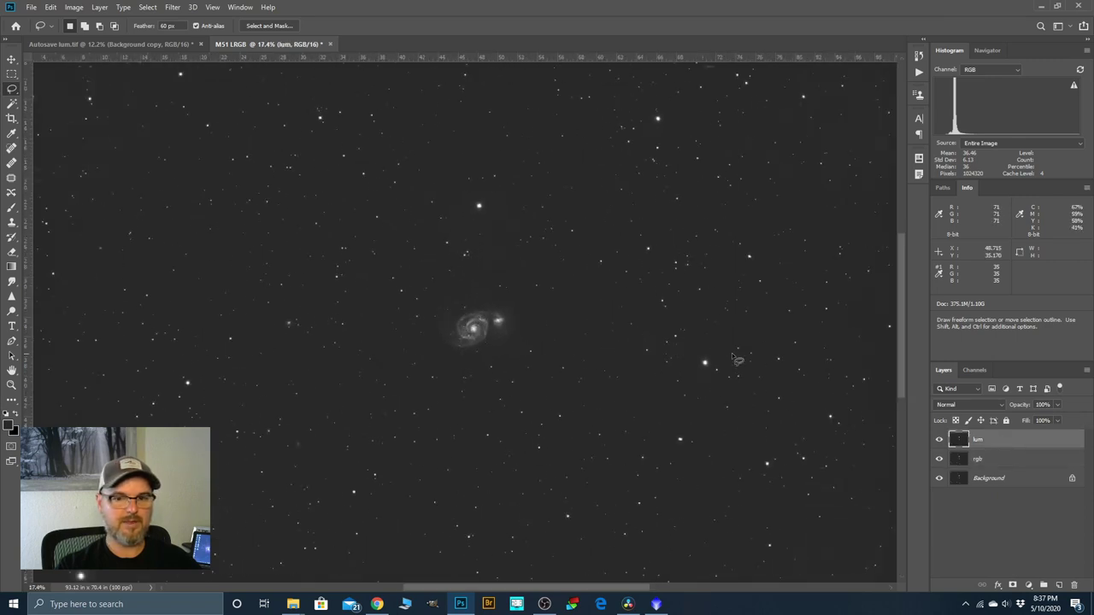
# Lower lum's opacity, switch it to Luminosity blend mode, and compare it on and off.
pyautogui.click(1058, 407)
pyautogui.moveTo(1058, 420); pyautogui.dragTo(997, 419)
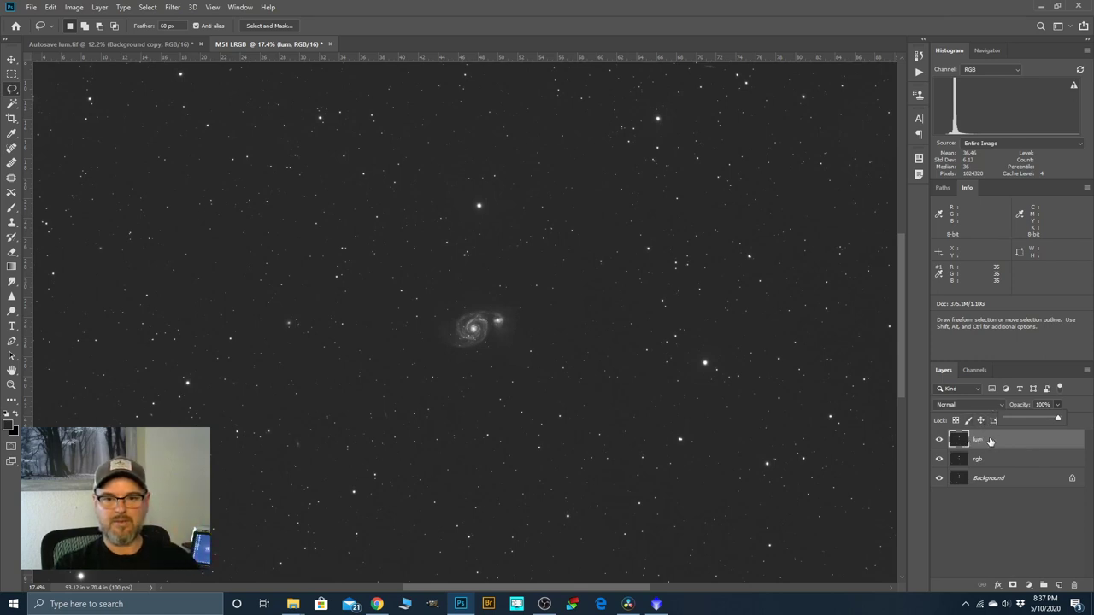
pyautogui.click(1003, 406)
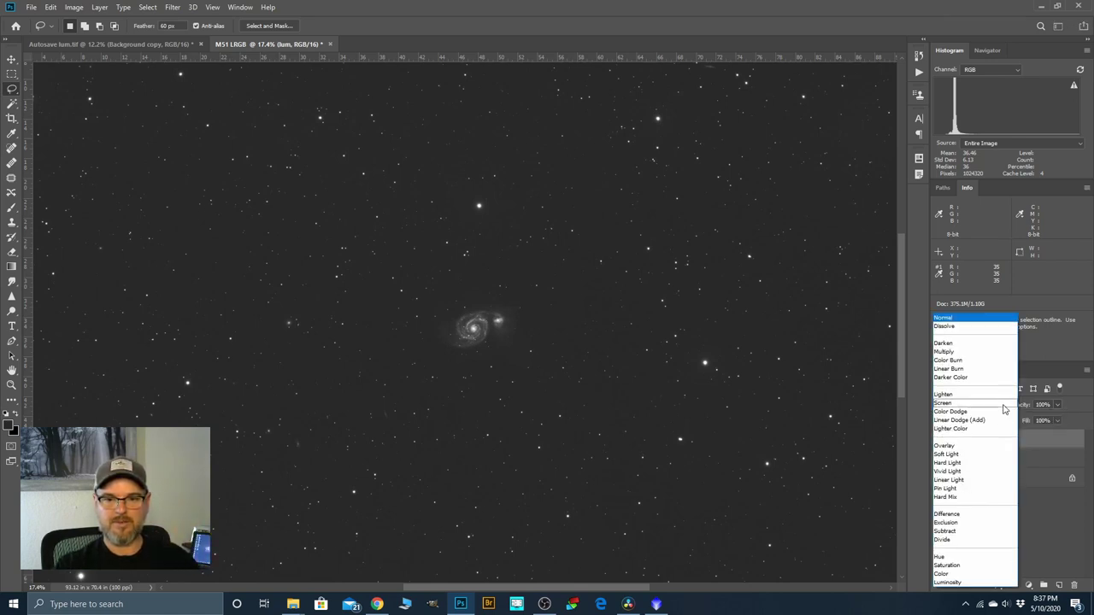
pyautogui.click(948, 584)
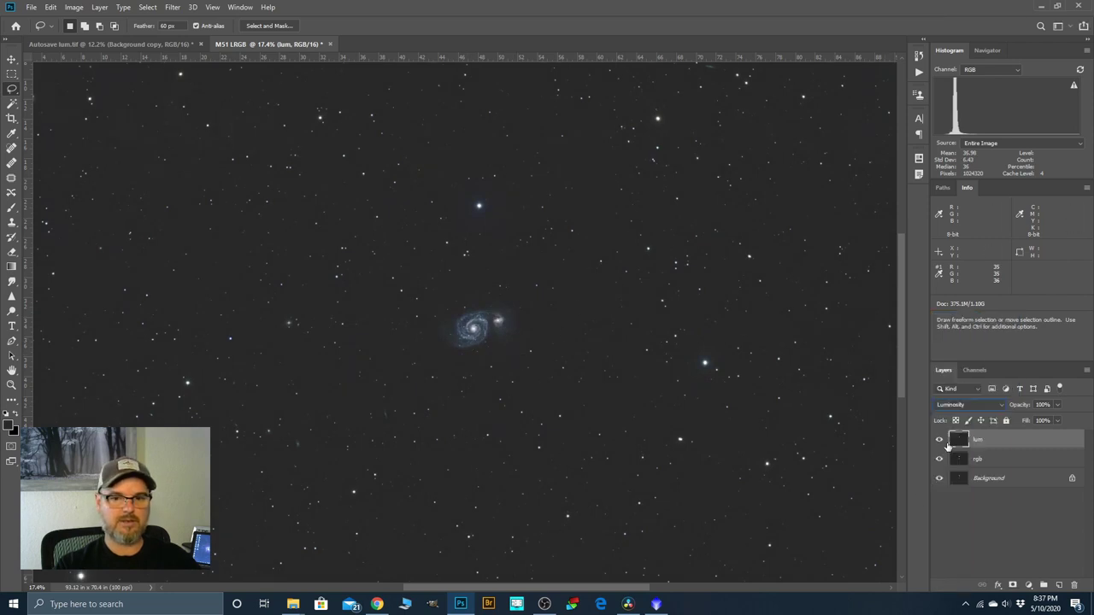
pyautogui.click(940, 440)
pyautogui.click(939, 440)
# Fine-tune the lum layer's opacity to about 79%.
pyautogui.scroll(5, 479, 341)
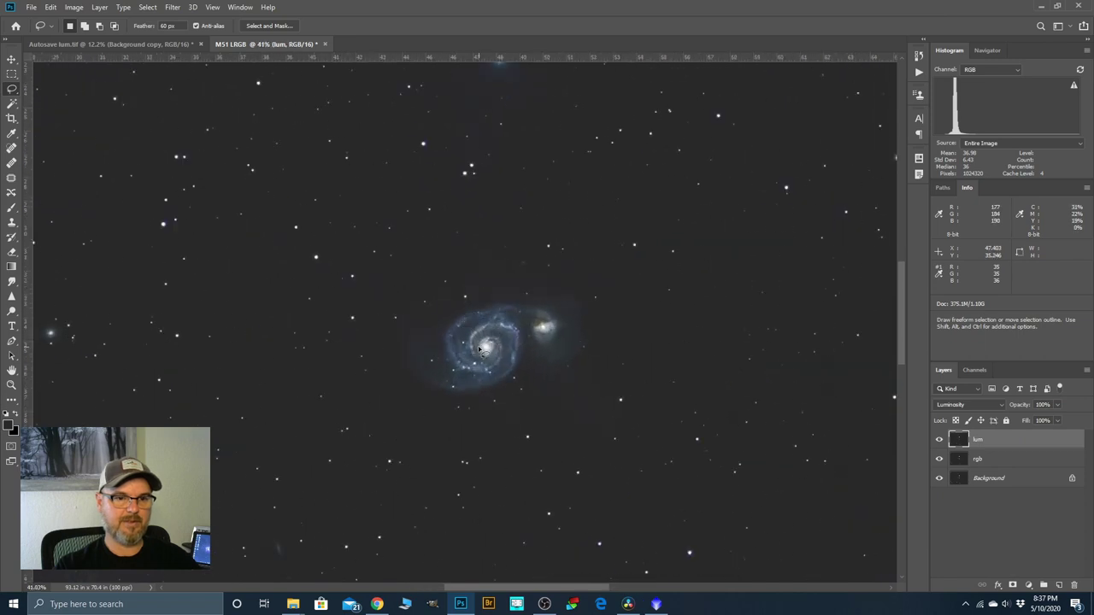
pyautogui.scroll(-3, 486, 347)
pyautogui.scroll(-2, 491, 343)
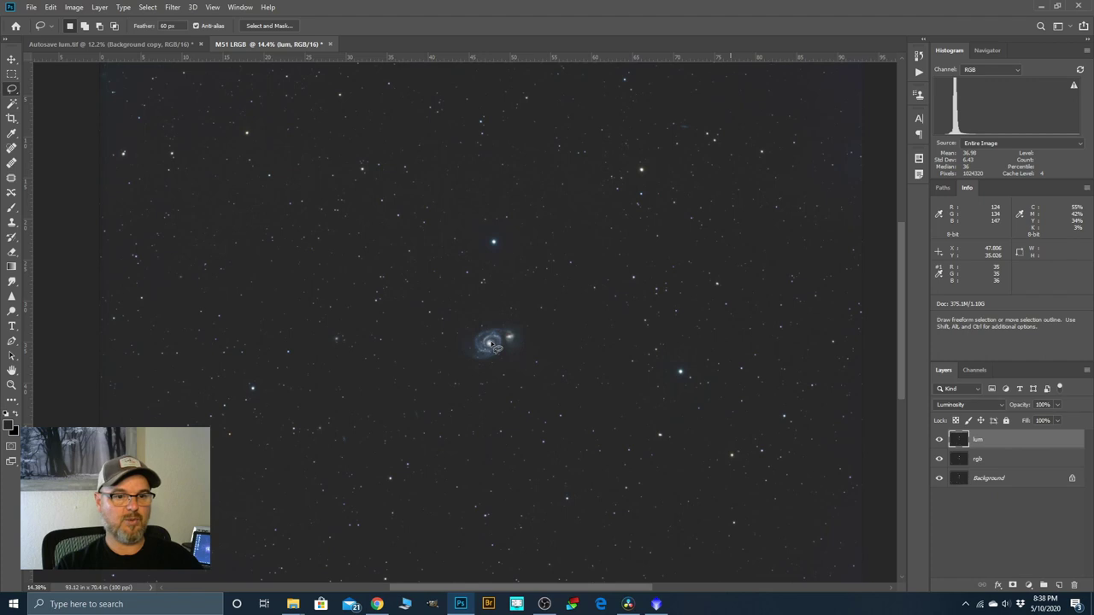
pyautogui.scroll(1, 491, 344)
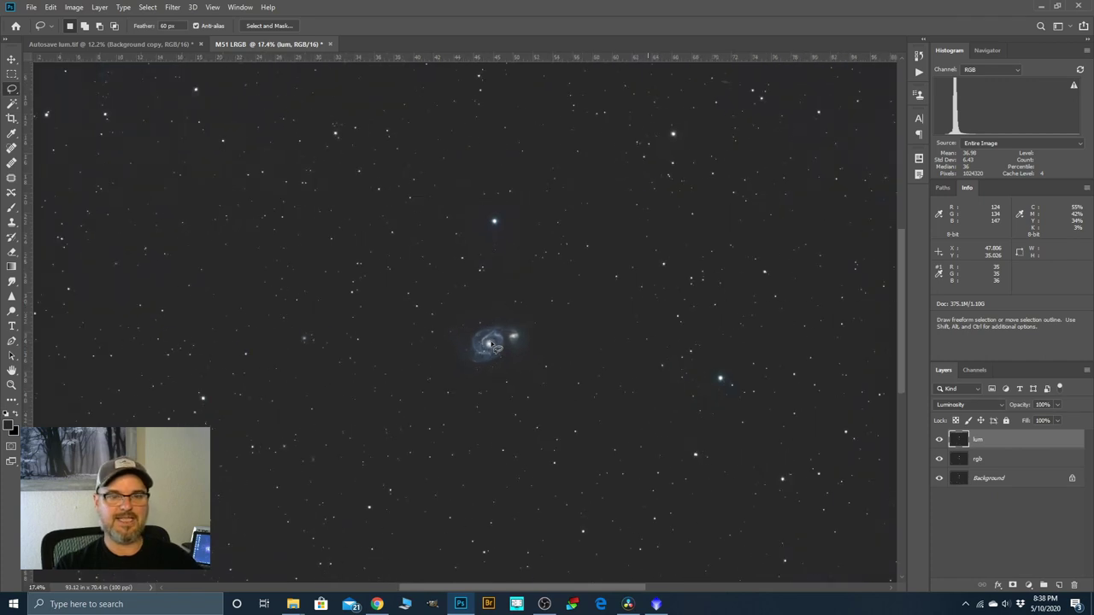
pyautogui.scroll(-2, 455, 303)
pyautogui.scroll(5, 497, 329)
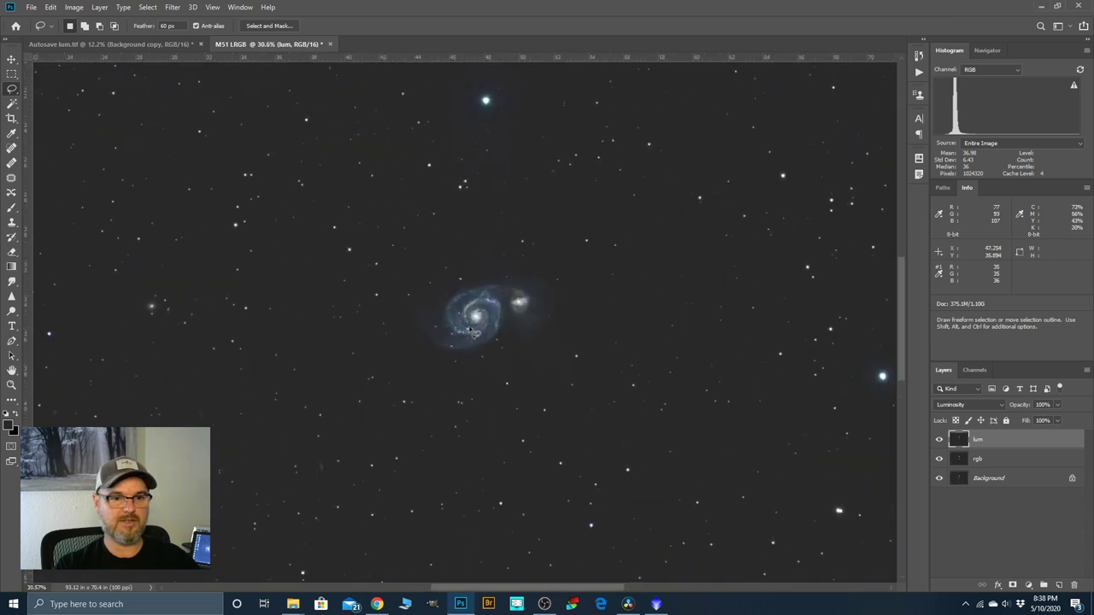
pyautogui.click(1058, 406)
pyautogui.moveTo(1057, 419); pyautogui.dragTo(1046, 420)
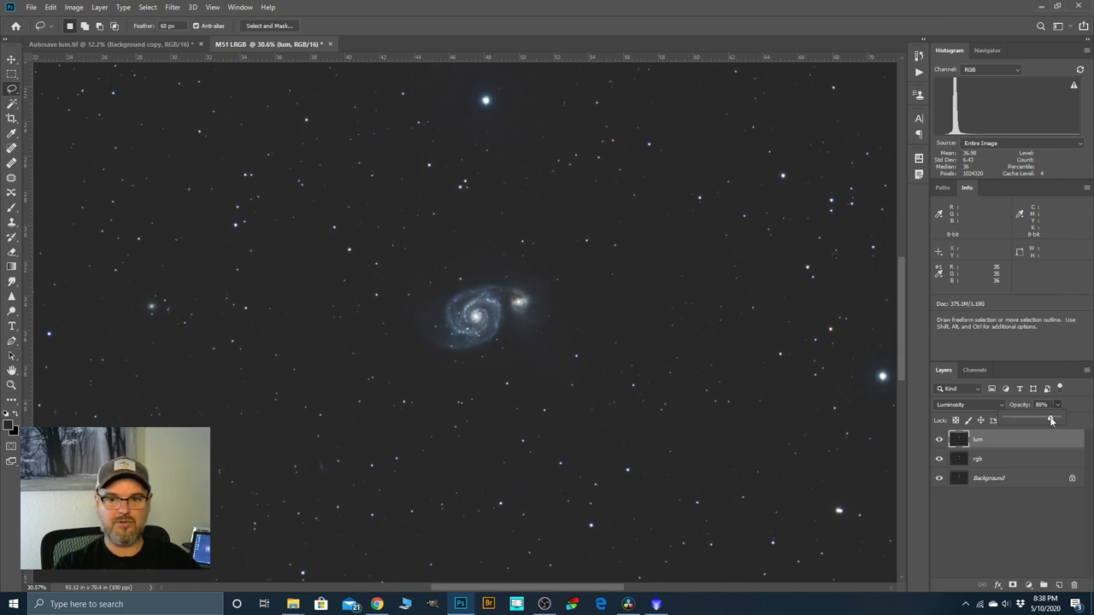
pyautogui.moveTo(1046, 417); pyautogui.dragTo(1050, 423)
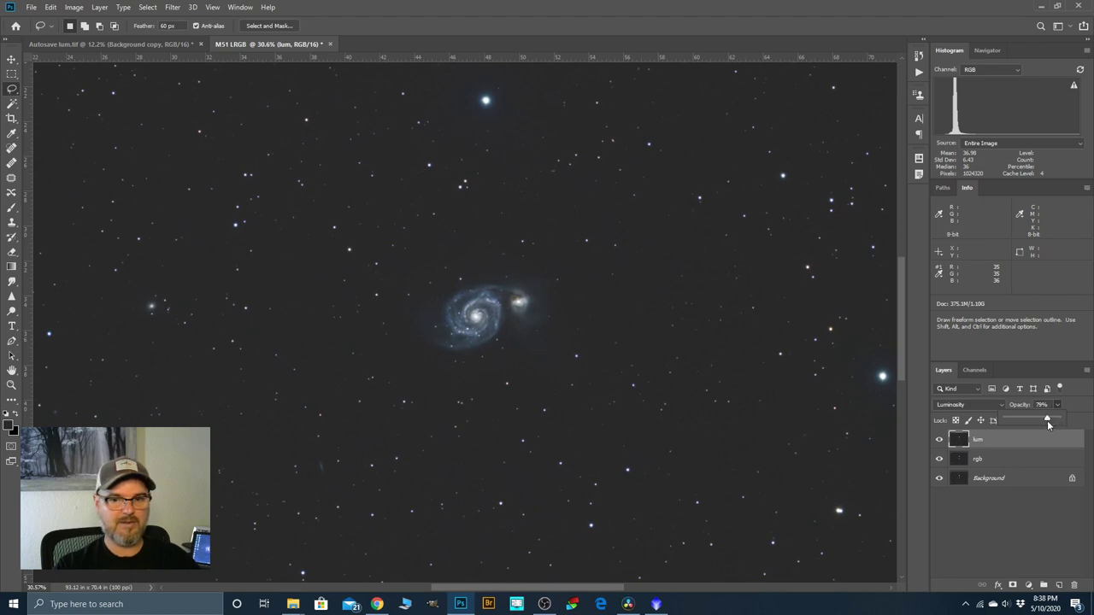
pyautogui.click(994, 461)
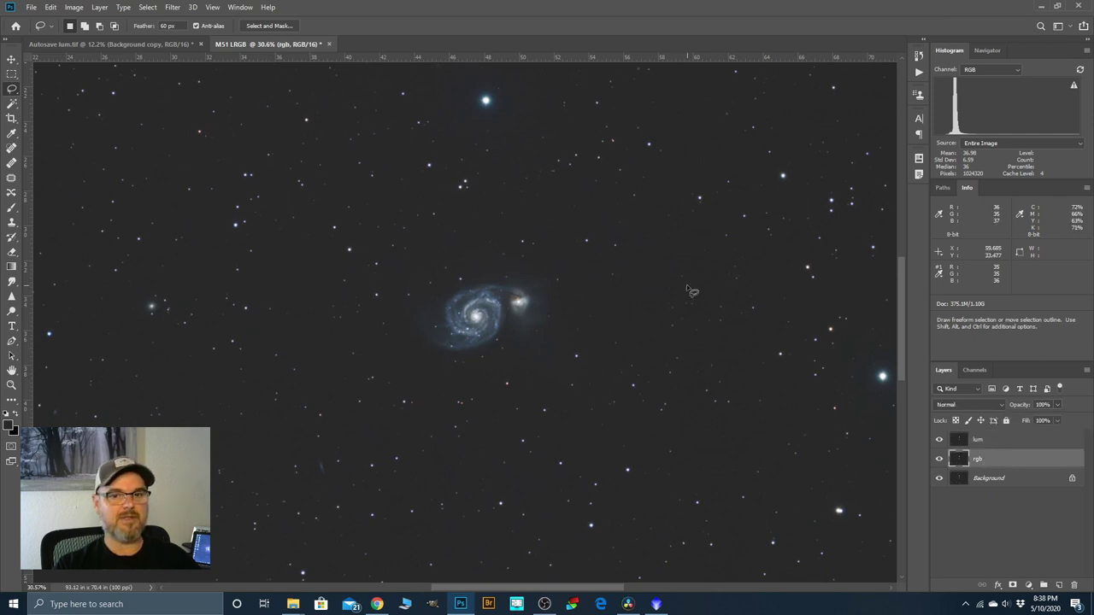
# Compare lum on and off, then merge it down into rgb with Ctrl+E.
pyautogui.click(938, 441)
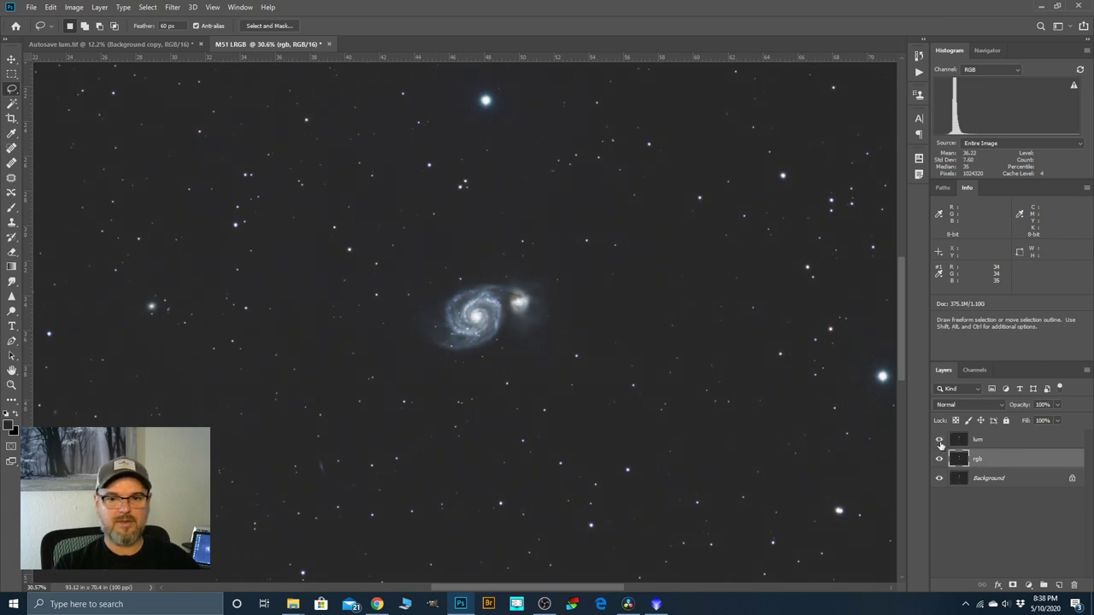
pyautogui.click(939, 441)
pyautogui.click(978, 442)
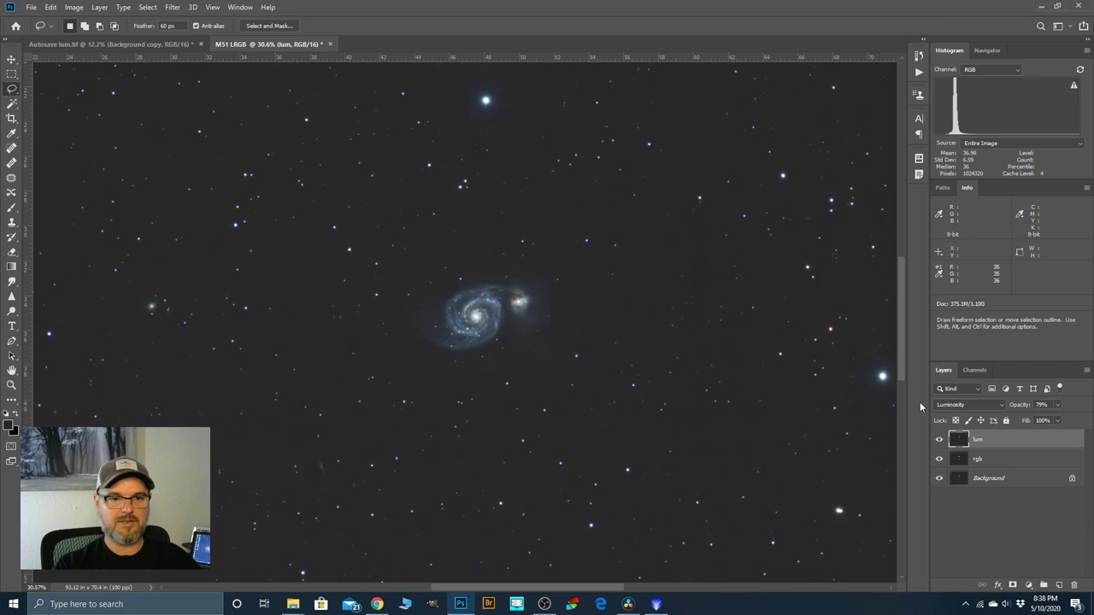
pyautogui.scroll(-3, 466, 312)
pyautogui.scroll(-1, 538, 312)
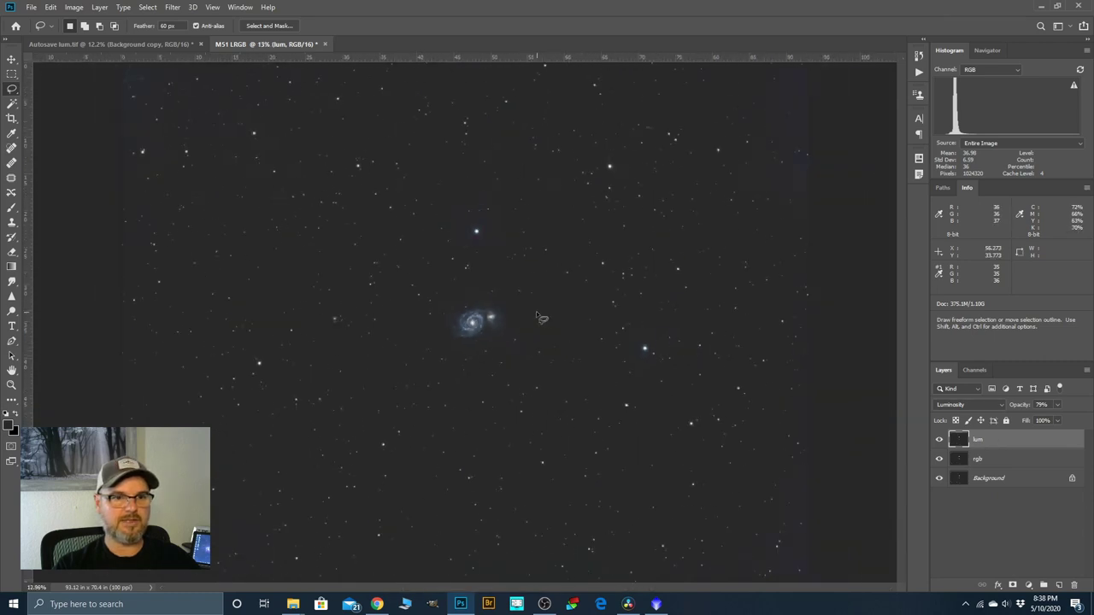
pyautogui.rightClick(1006, 441)
pyautogui.click(888, 444)
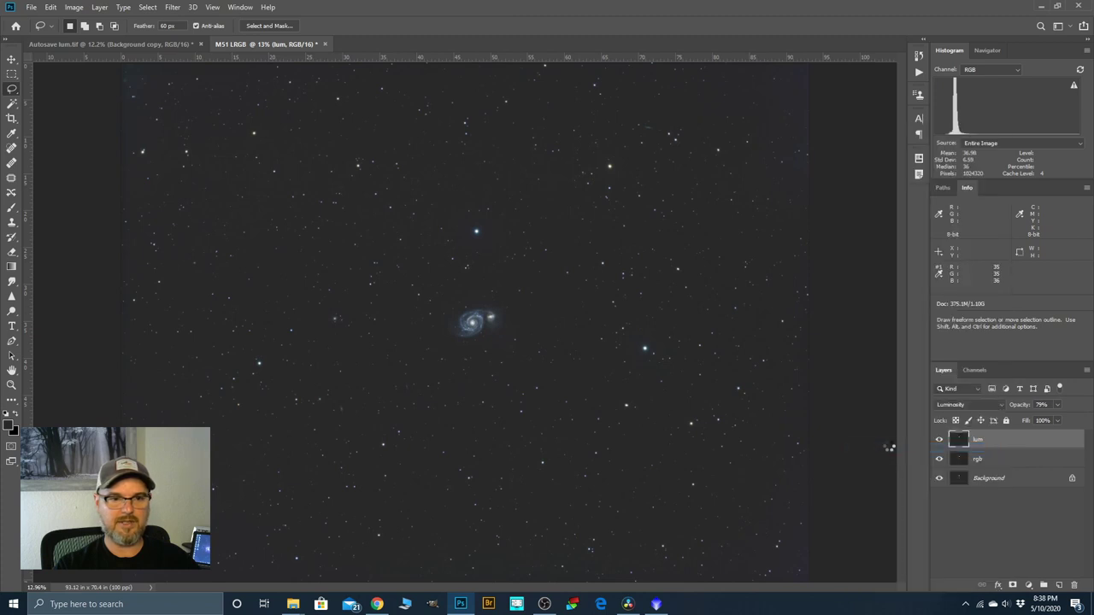
pyautogui.hotkey('ctrl', 'e')
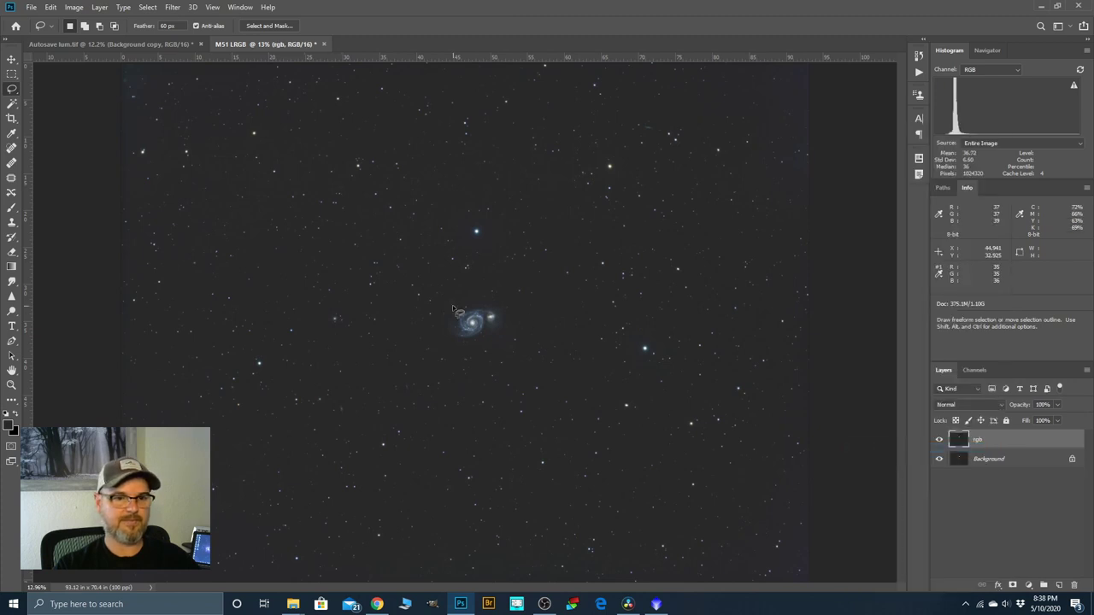
pyautogui.scroll(3, 453, 310)
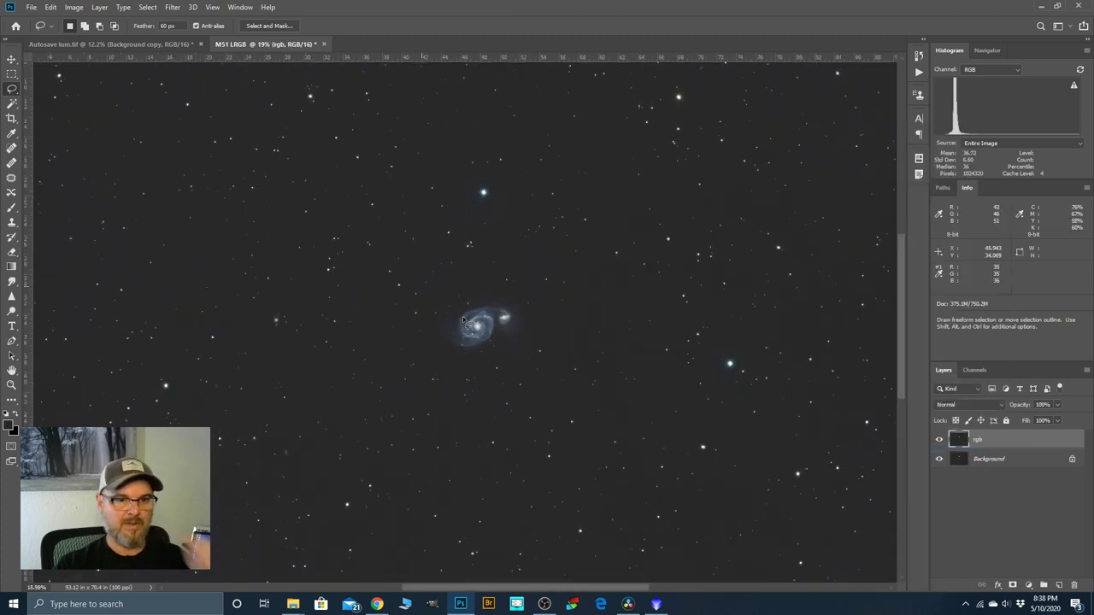
pyautogui.scroll(4, 483, 323)
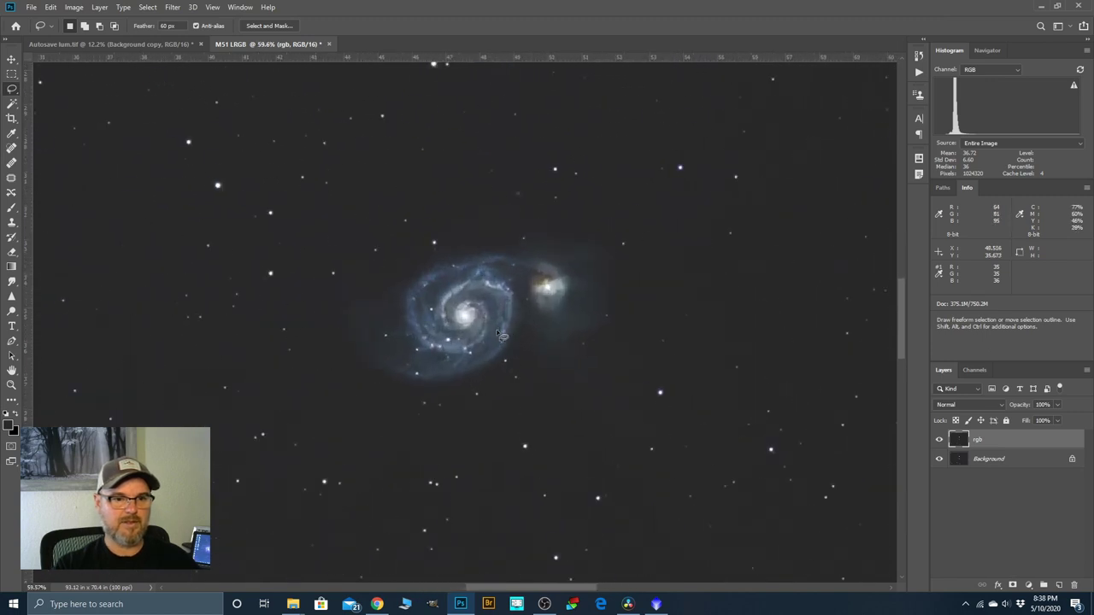
pyautogui.scroll(-2, 503, 336)
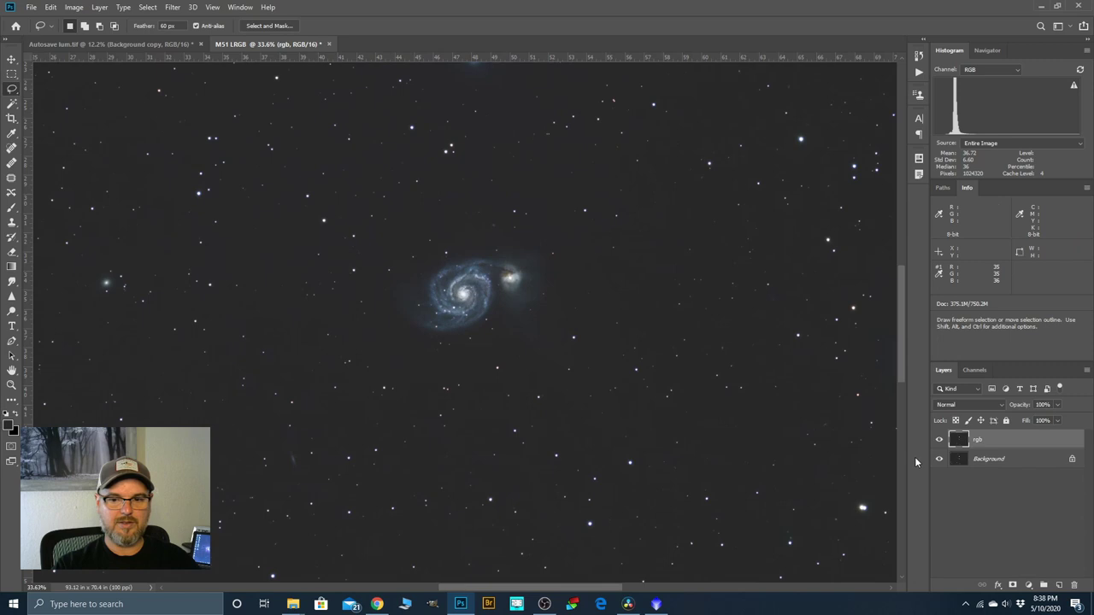
# Add a Selective Color adjustment layer and choose the Blues colour range.
pyautogui.click(1030, 587)
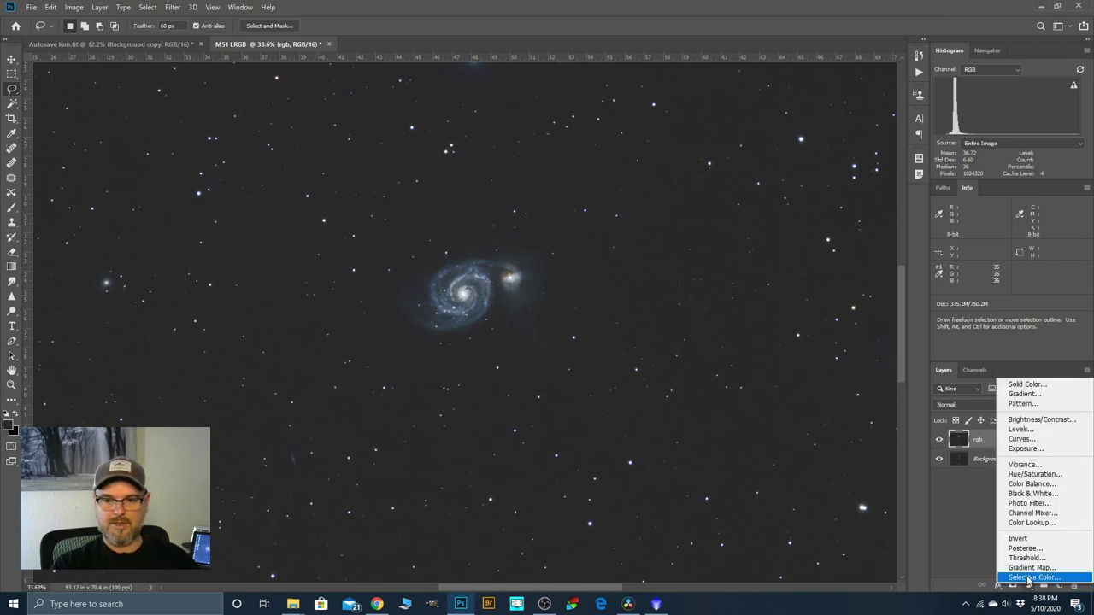
pyautogui.click(1032, 577)
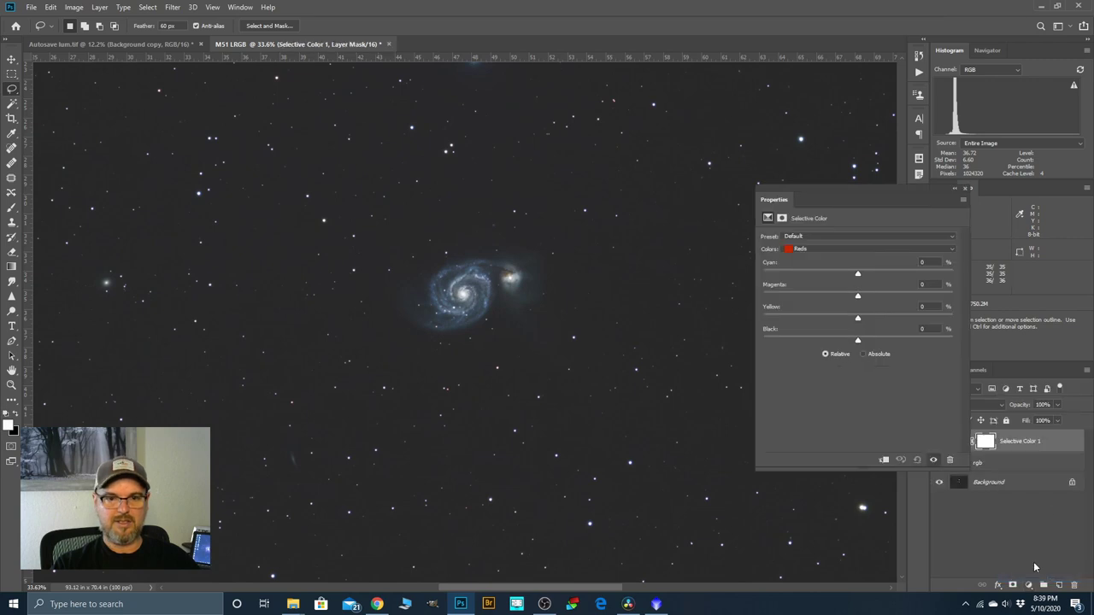
pyautogui.click(954, 249)
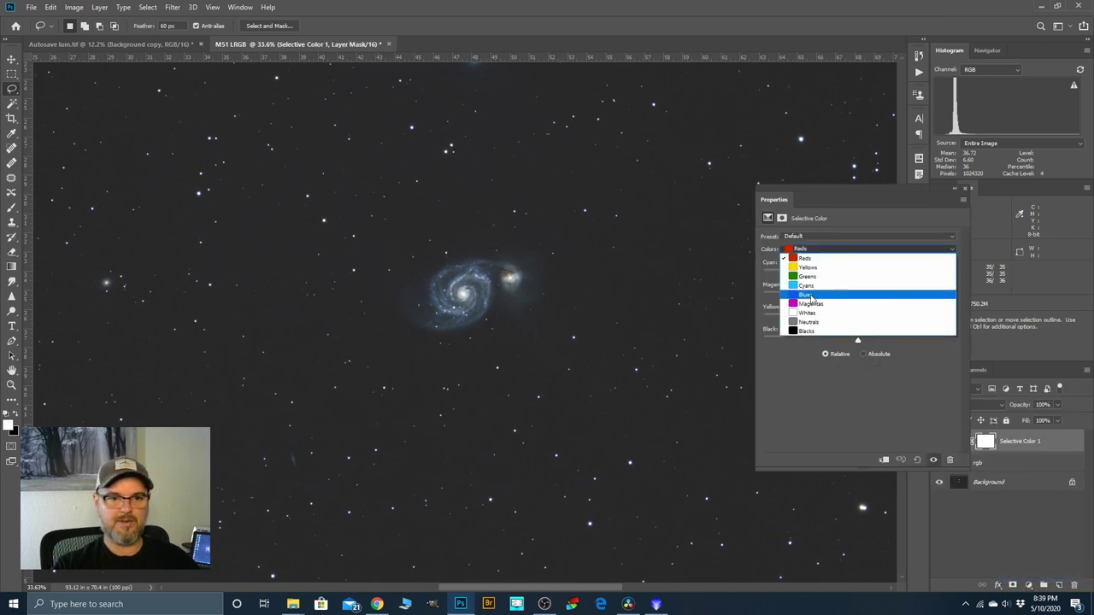
pyautogui.click(899, 294)
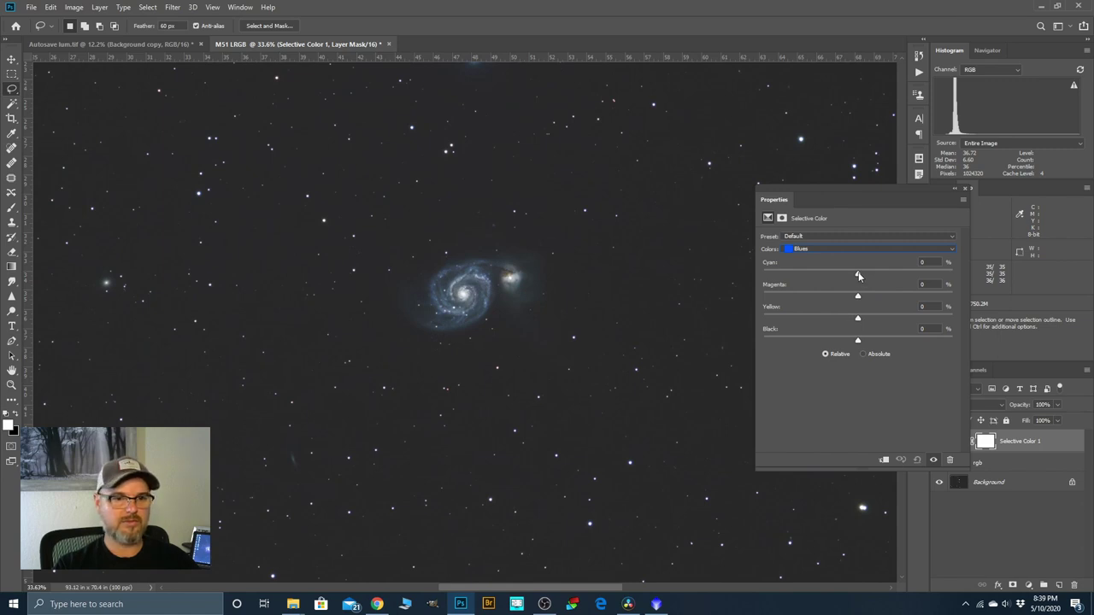
# Set Blues to Cyan -35, Magenta -13, Yellow -19 and Black -89.
pyautogui.moveTo(858, 274)
pyautogui.mouseDown()
pyautogui.moveTo(825, 275)
pyautogui.moveTo(858, 279)
pyautogui.mouseUp()
pyautogui.moveTo(858, 283); pyautogui.dragTo(821, 278)
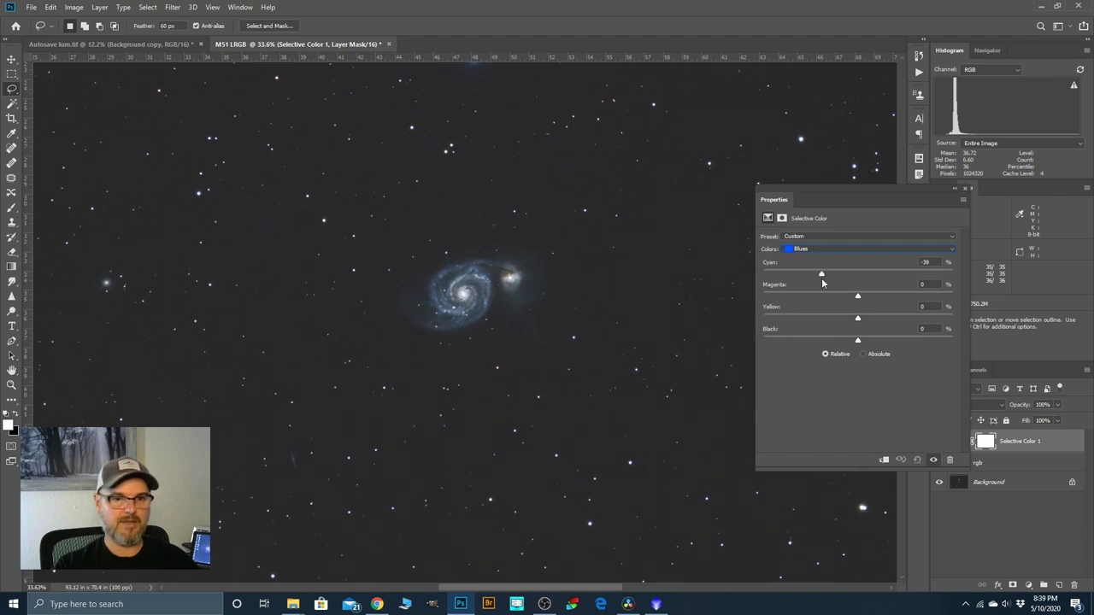
pyautogui.moveTo(876, 343); pyautogui.dragTo(847, 342)
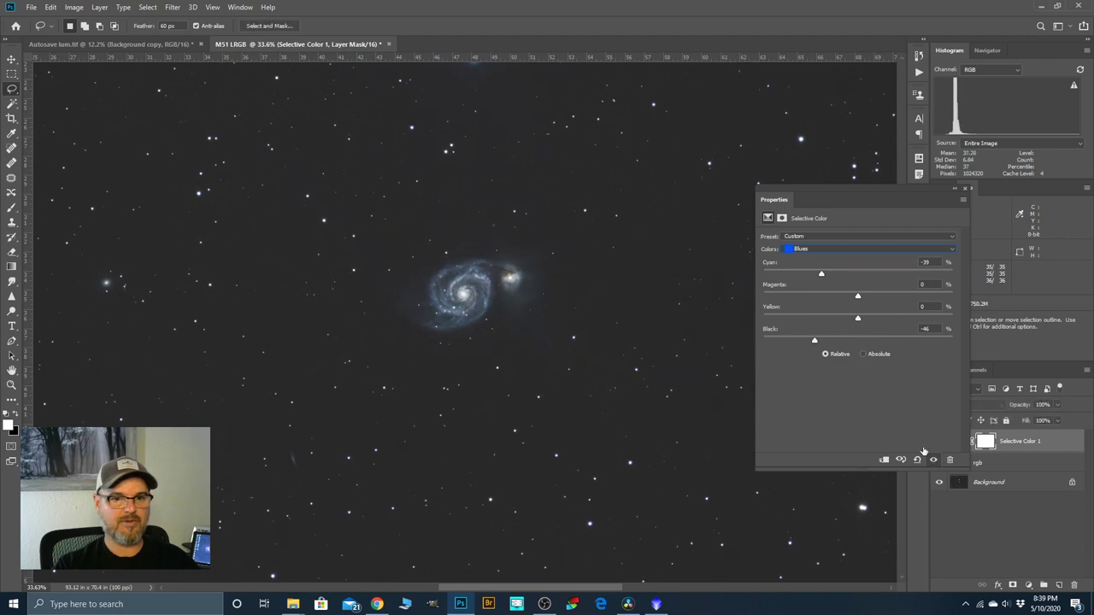
pyautogui.moveTo(813, 342); pyautogui.dragTo(883, 343)
pyautogui.moveTo(948, 343); pyautogui.dragTo(805, 342)
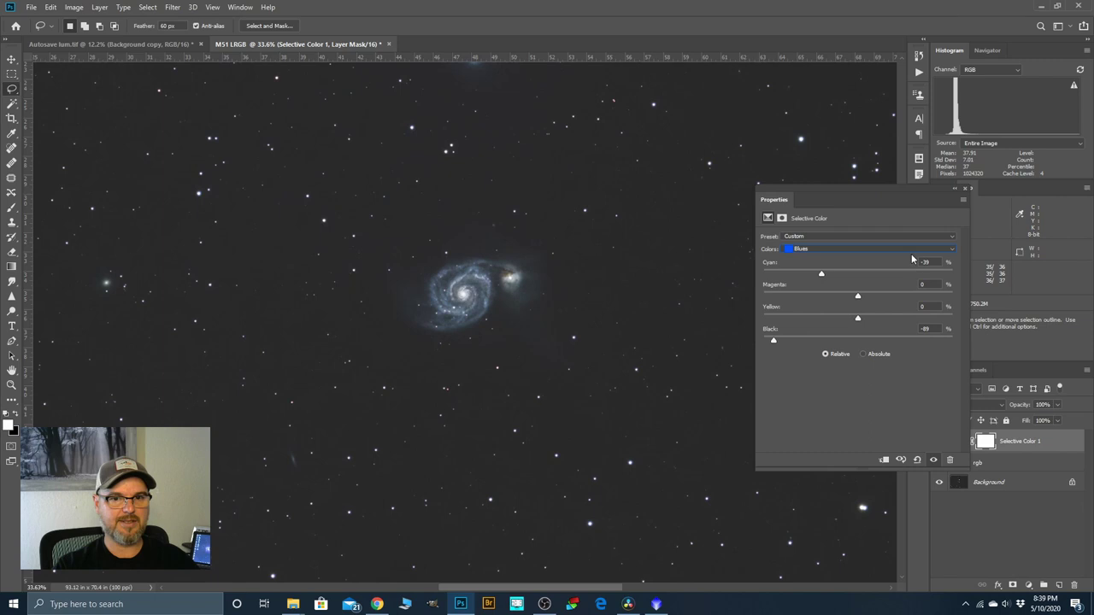
pyautogui.moveTo(821, 275); pyautogui.dragTo(819, 275)
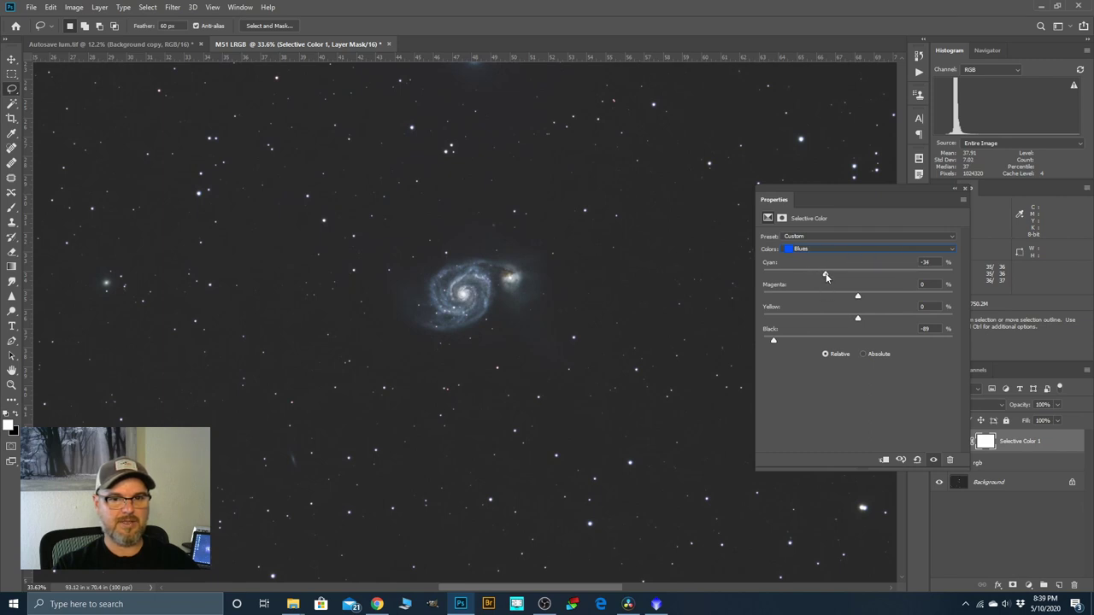
pyautogui.moveTo(857, 297); pyautogui.dragTo(841, 296)
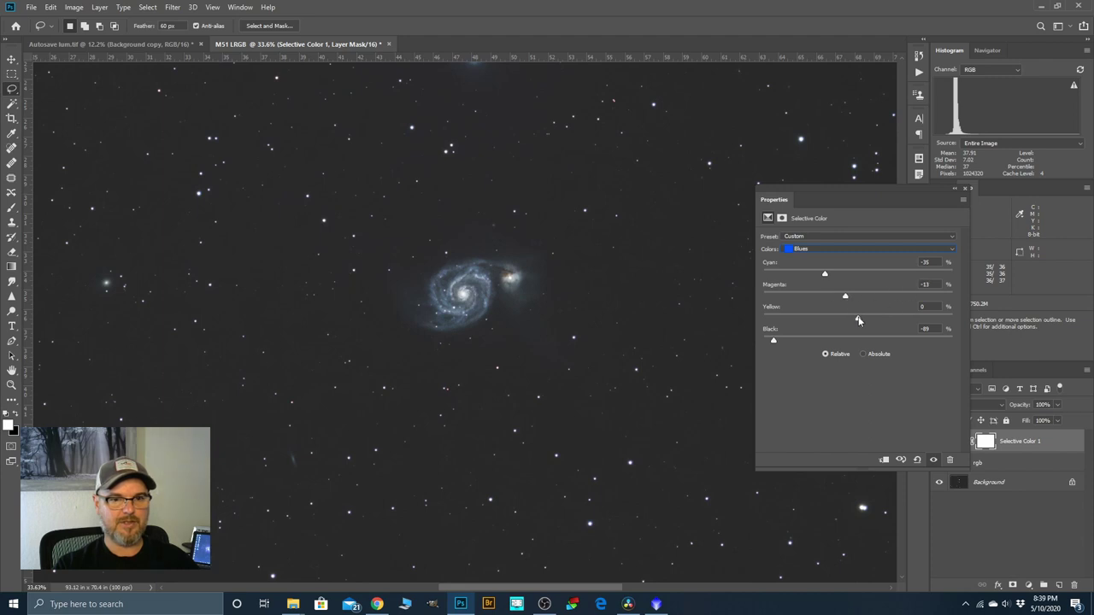
pyautogui.moveTo(879, 319); pyautogui.dragTo(840, 323)
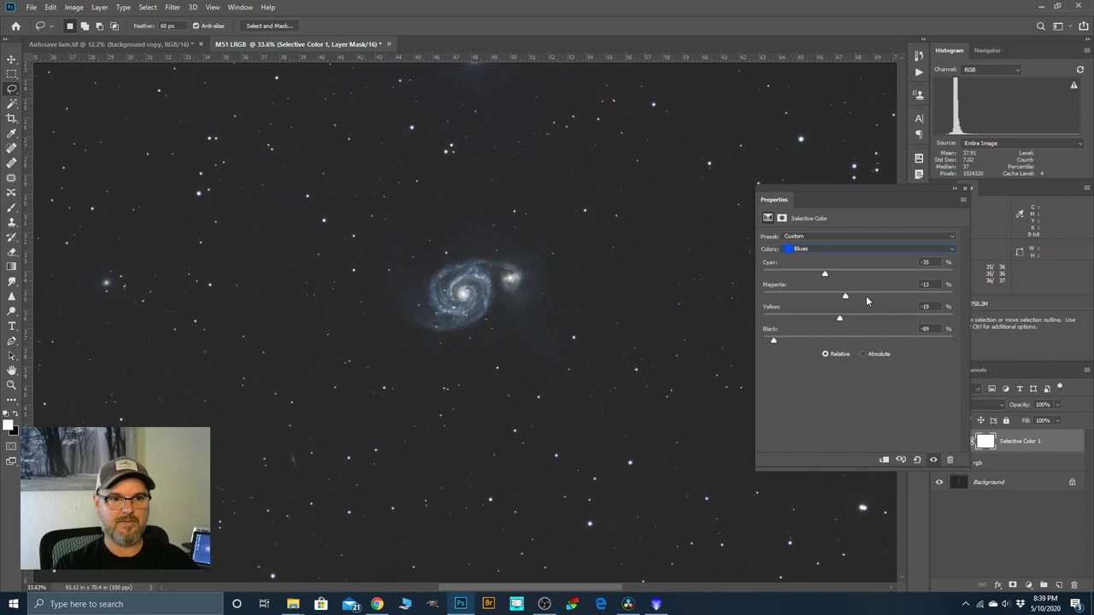
pyautogui.click(966, 191)
pyautogui.scroll(-2, 506, 285)
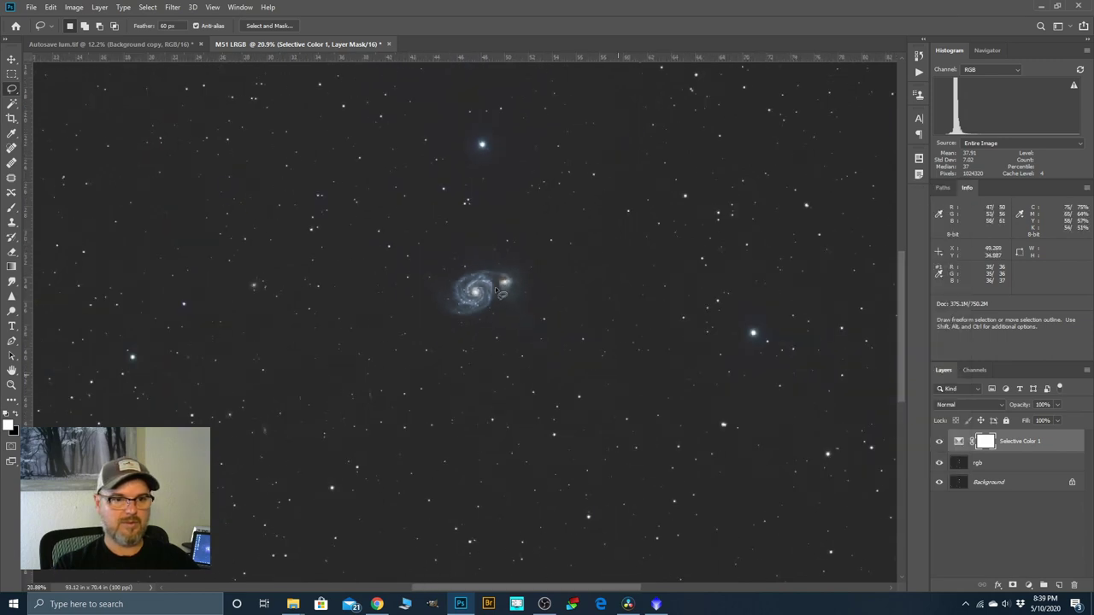
# Merge Selective Color 1 down into rgb and duplicate rgb as 'rgb copy'.
pyautogui.scroll(-2, 504, 284)
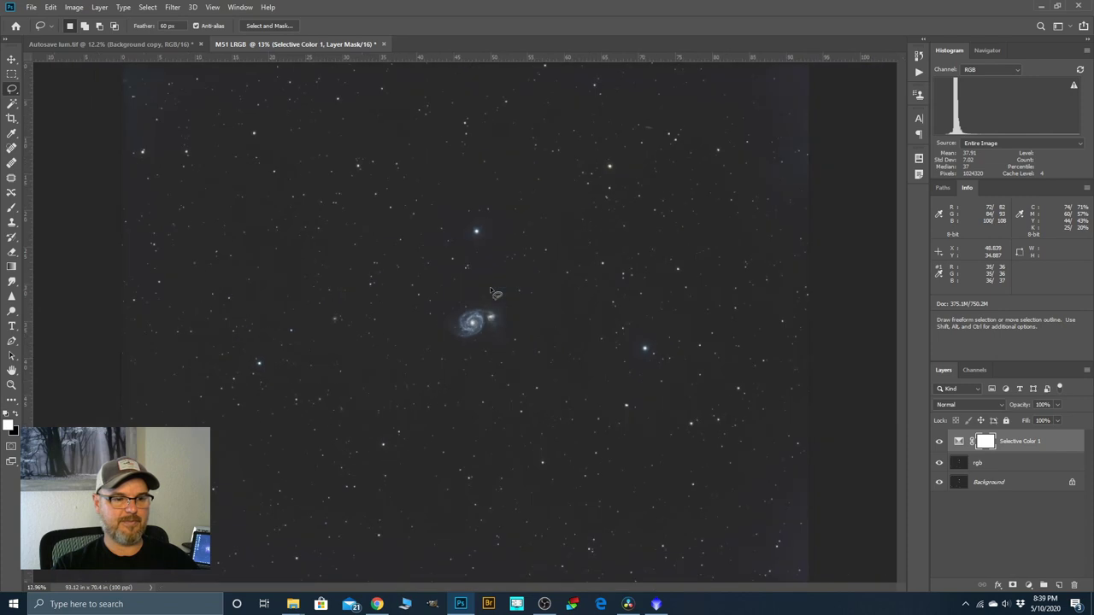
pyautogui.scroll(3, 476, 341)
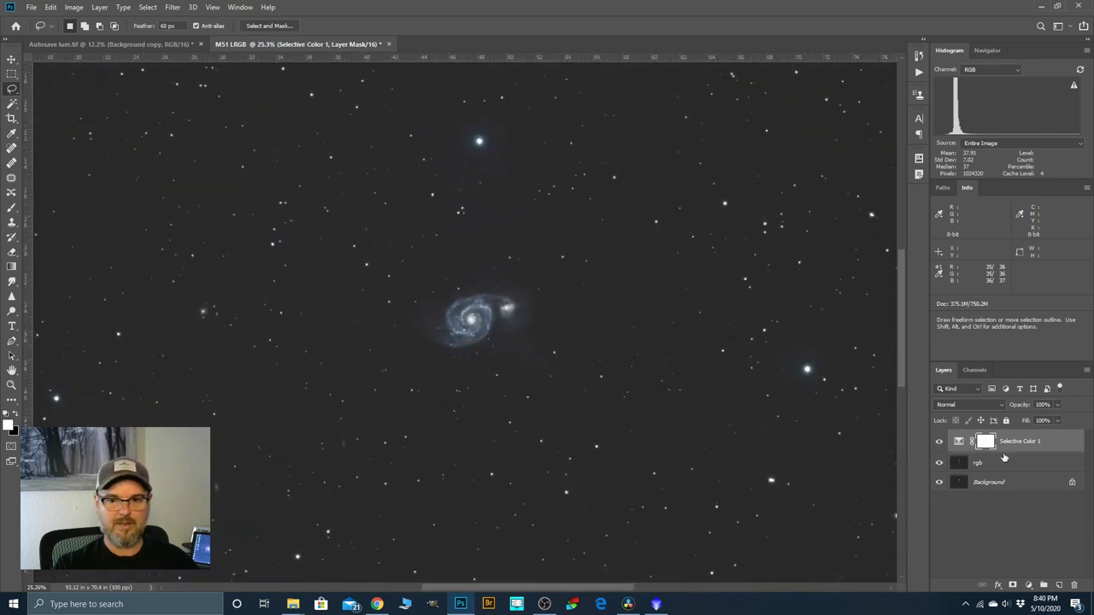
pyautogui.rightClick(1013, 442)
pyautogui.click(991, 446)
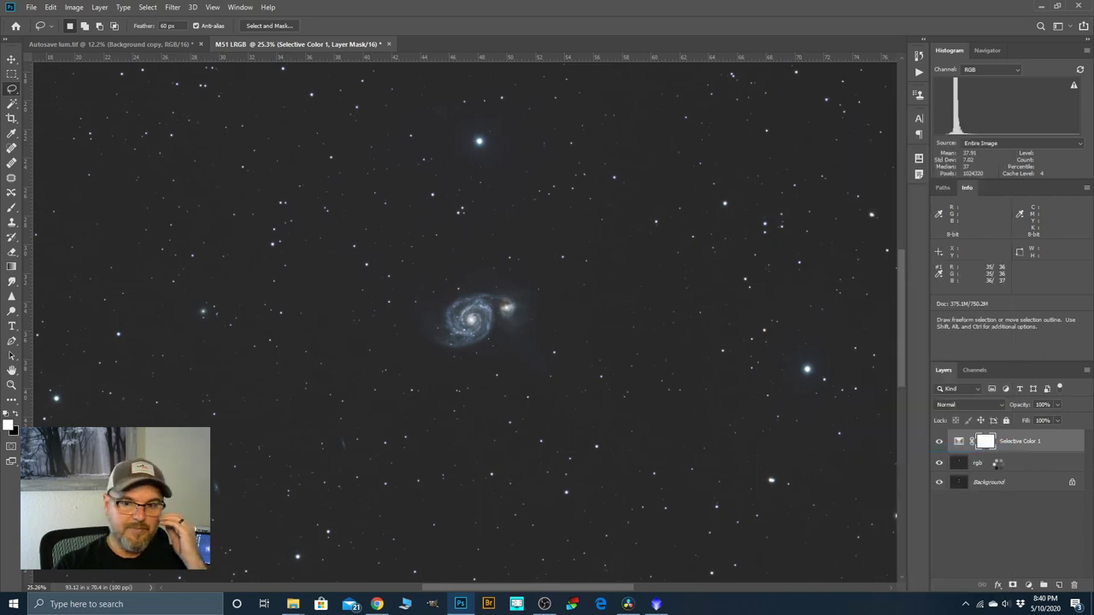
pyautogui.hotkey('ctrl', '-')
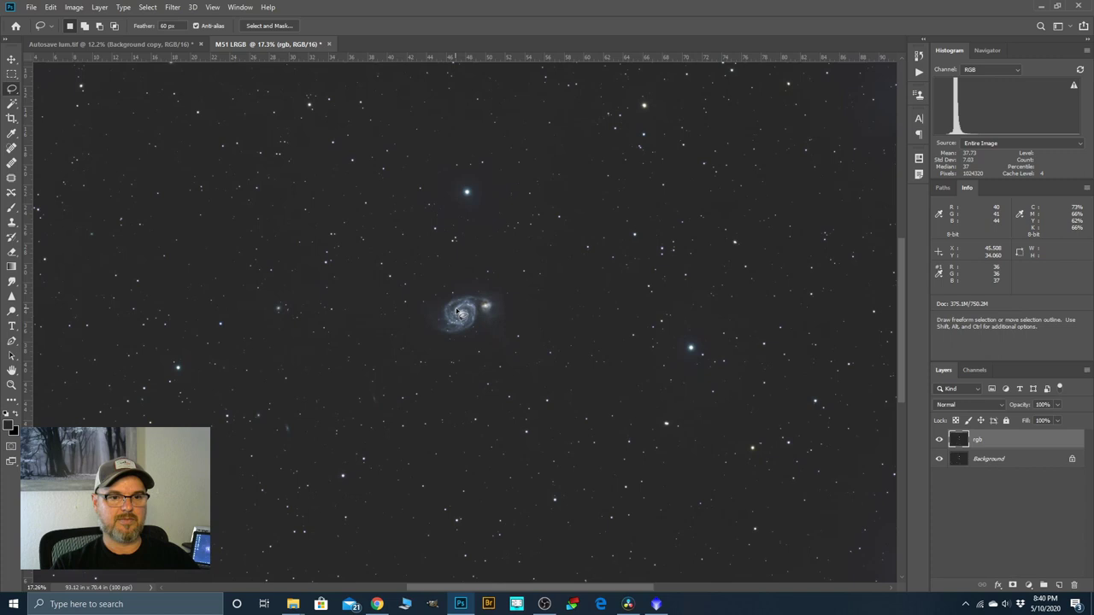
pyautogui.moveTo(979, 441); pyautogui.dragTo(1059, 585)
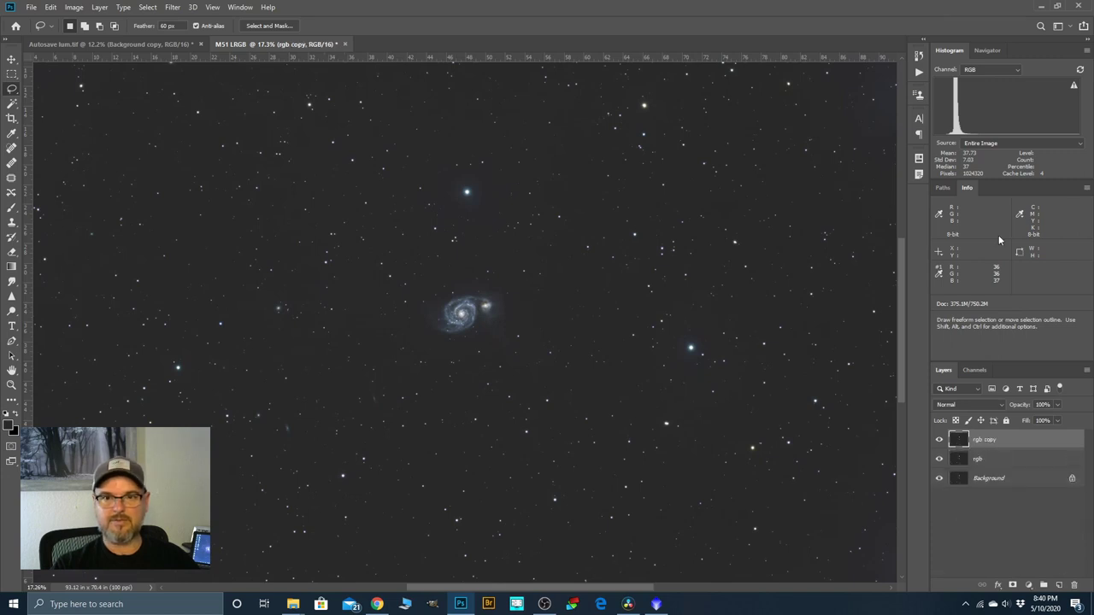
pyautogui.click(919, 72)
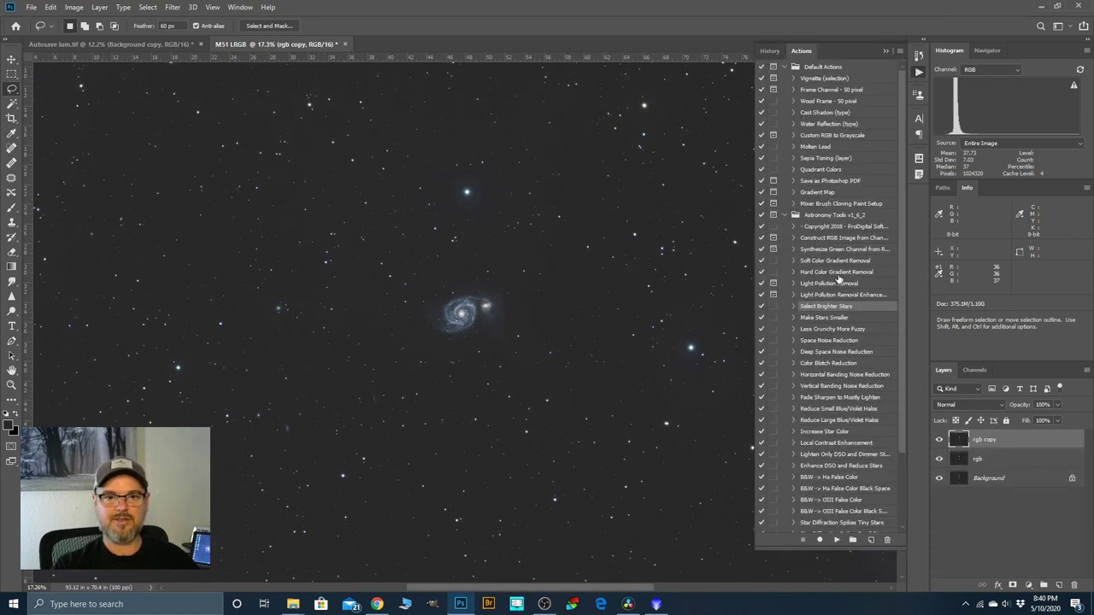
# Run the Enhance DSO and Reduce Stars action on rgb copy and toggle its visibility to compare.
pyautogui.click(818, 465)
pyautogui.click(837, 539)
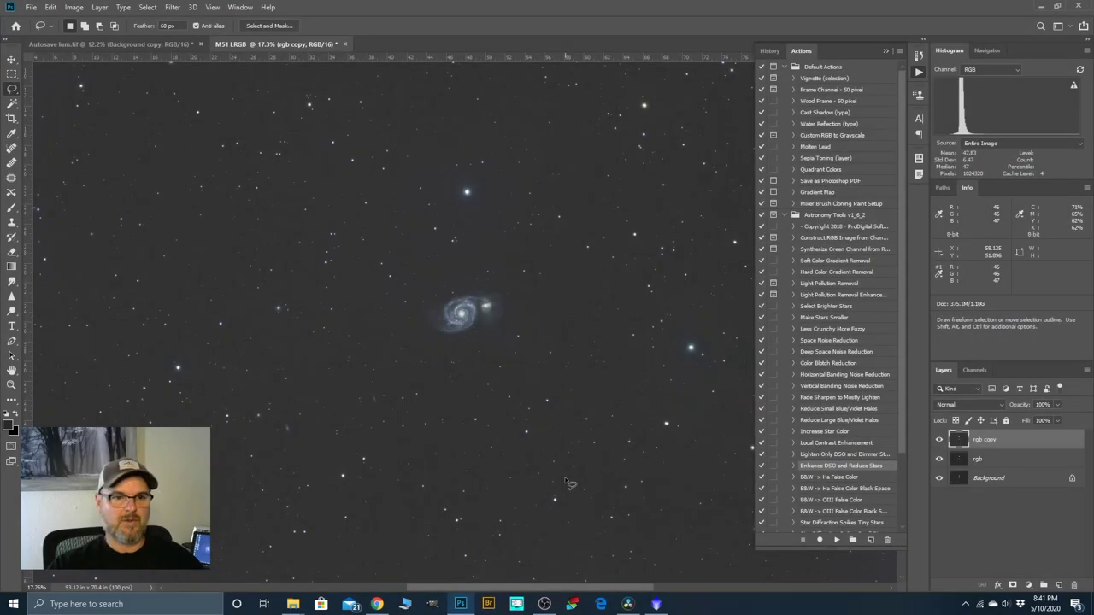
pyautogui.click(939, 440)
pyautogui.click(940, 440)
pyautogui.click(940, 440)
pyautogui.click(940, 440)
pyautogui.click(940, 440)
pyautogui.click(940, 440)
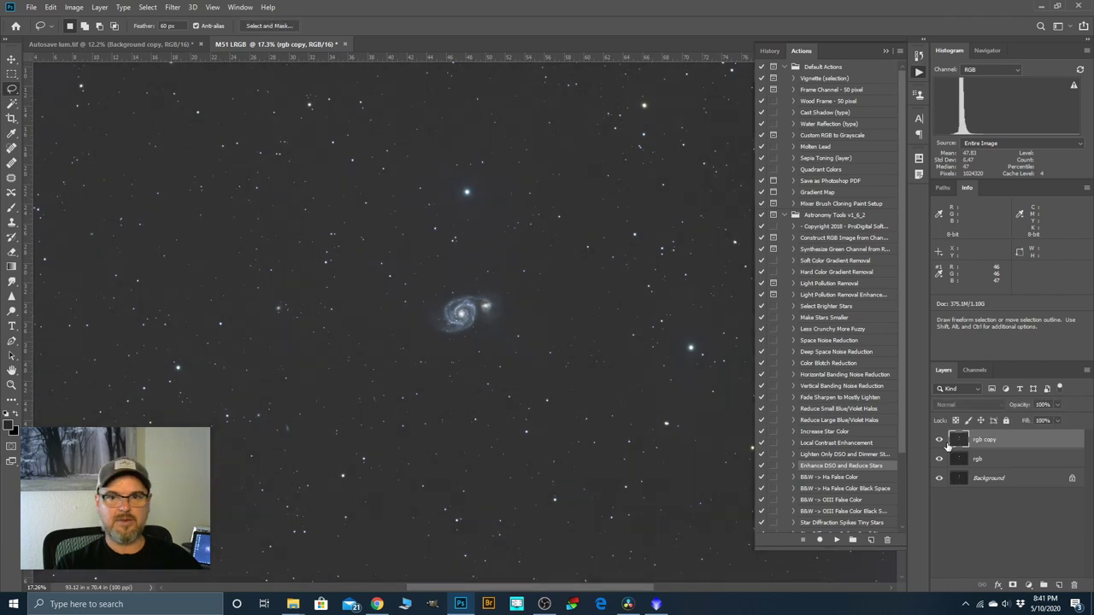
pyautogui.click(885, 52)
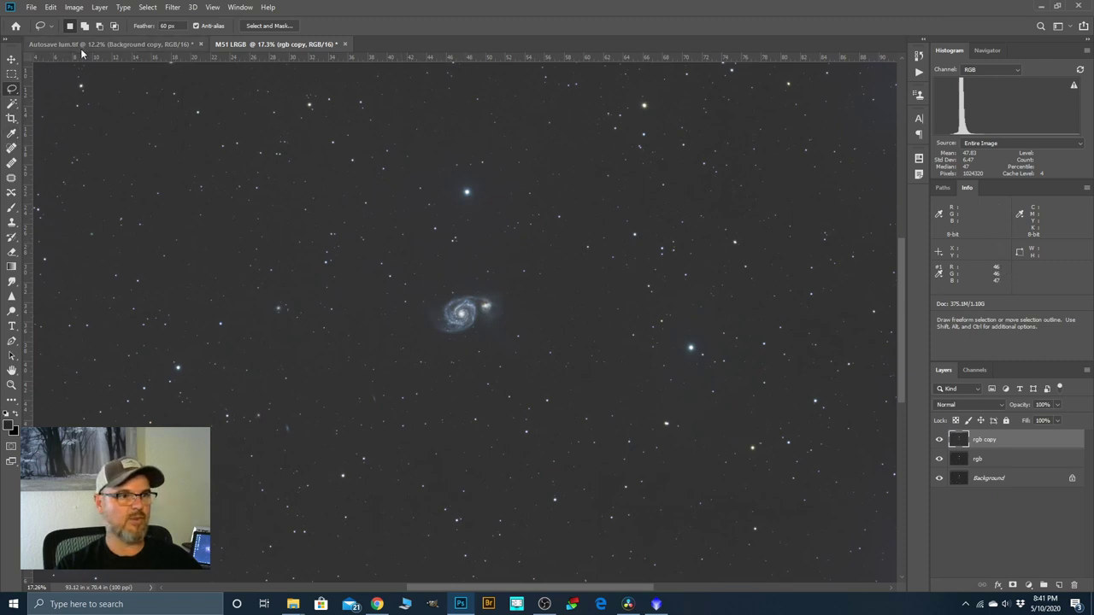
# Apply Levels with a black input point of 14 to darken the sky on rgb copy.
pyautogui.click(77, 9)
pyautogui.moveTo(95, 37)
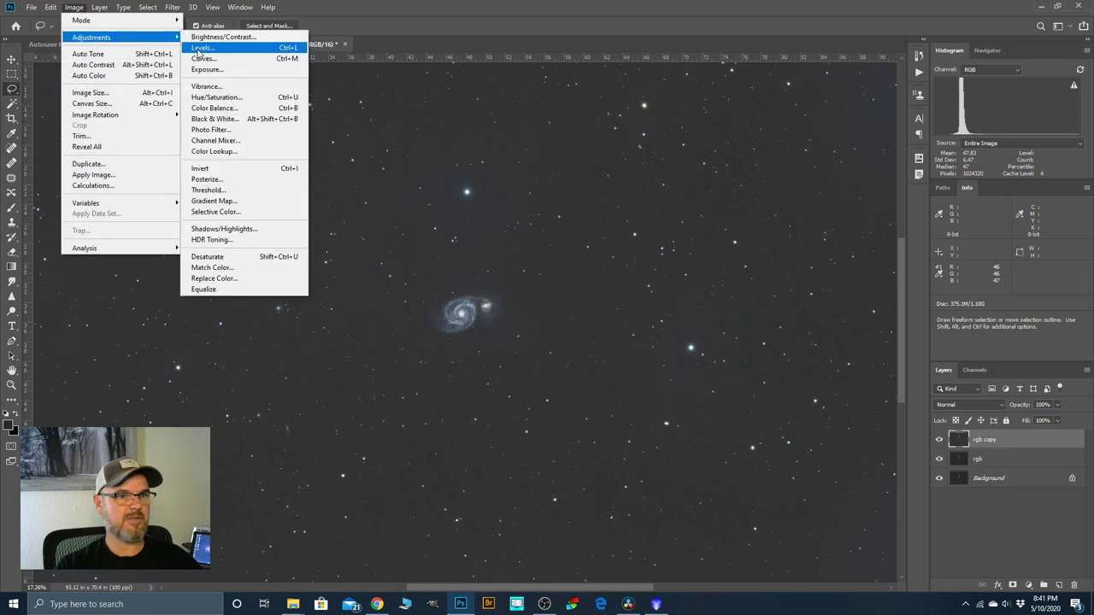
pyautogui.click(220, 51)
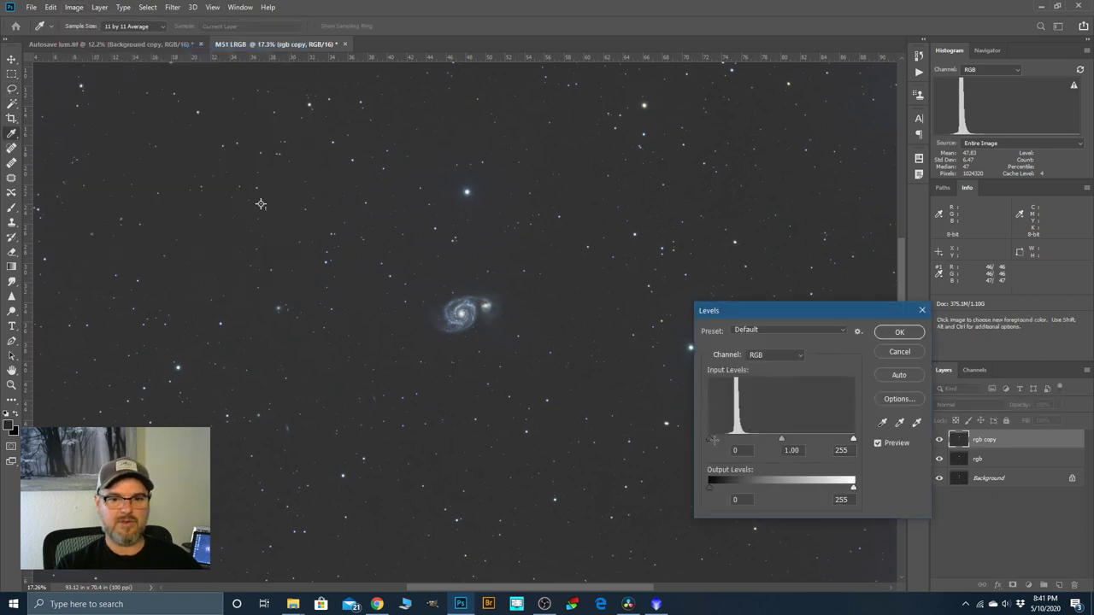
pyautogui.moveTo(710, 440); pyautogui.dragTo(712, 442)
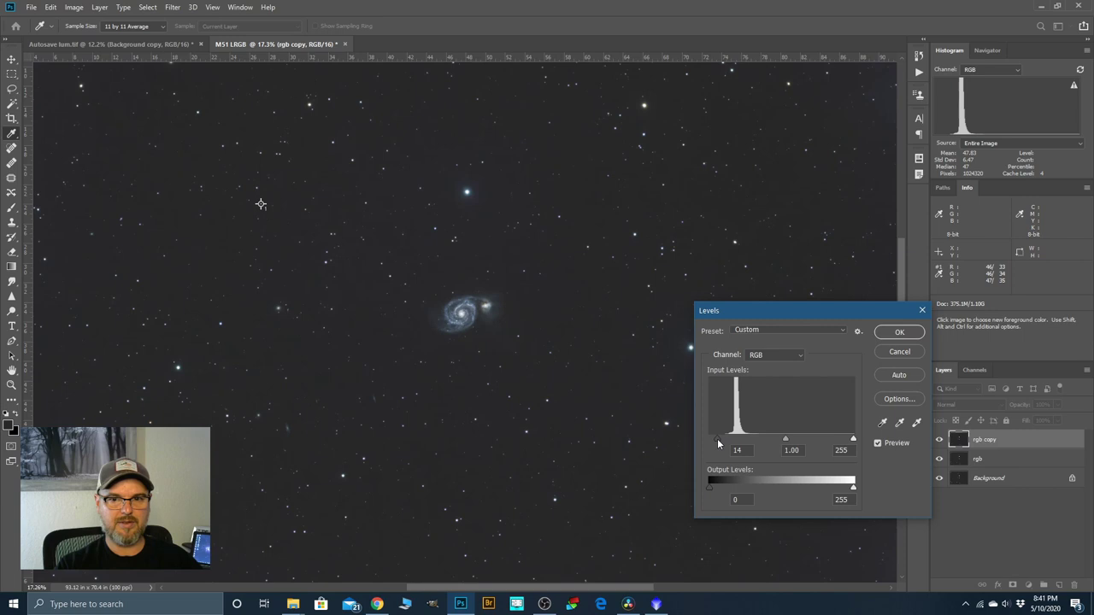
pyautogui.click(717, 439)
pyautogui.click(895, 333)
pyautogui.press('l')
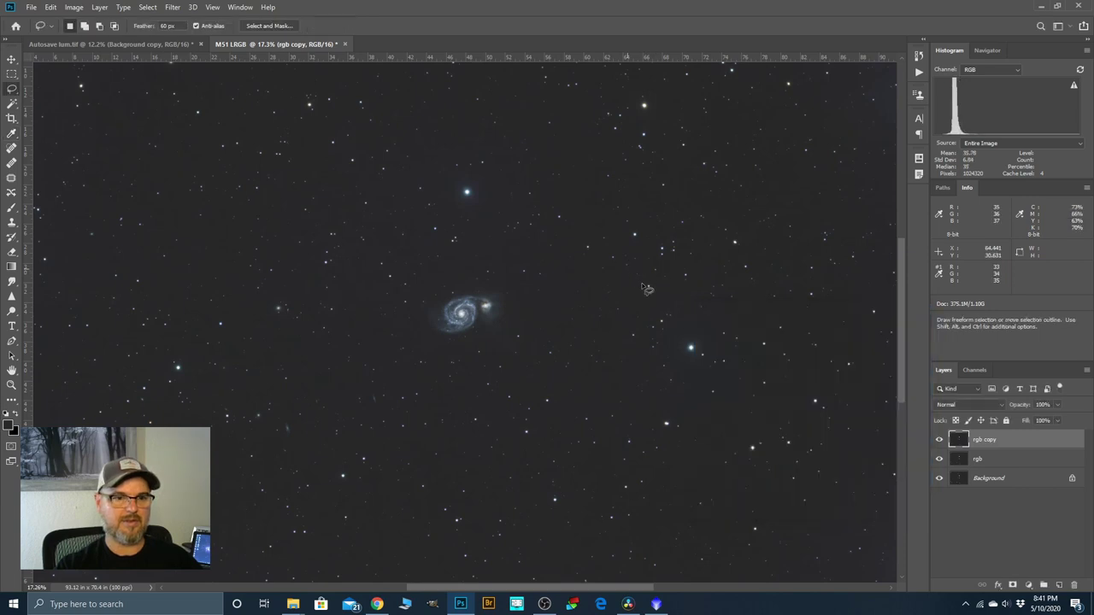
pyautogui.scroll(-2, 665, 303)
pyautogui.scroll(1, 557, 300)
pyautogui.scroll(1, 504, 319)
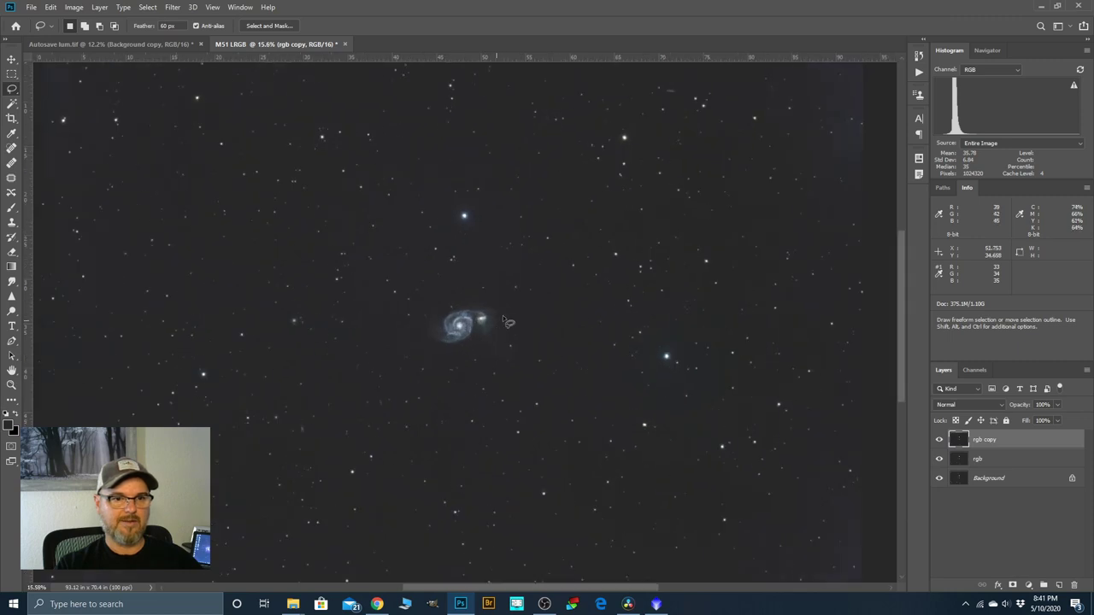
pyautogui.scroll(1, 508, 322)
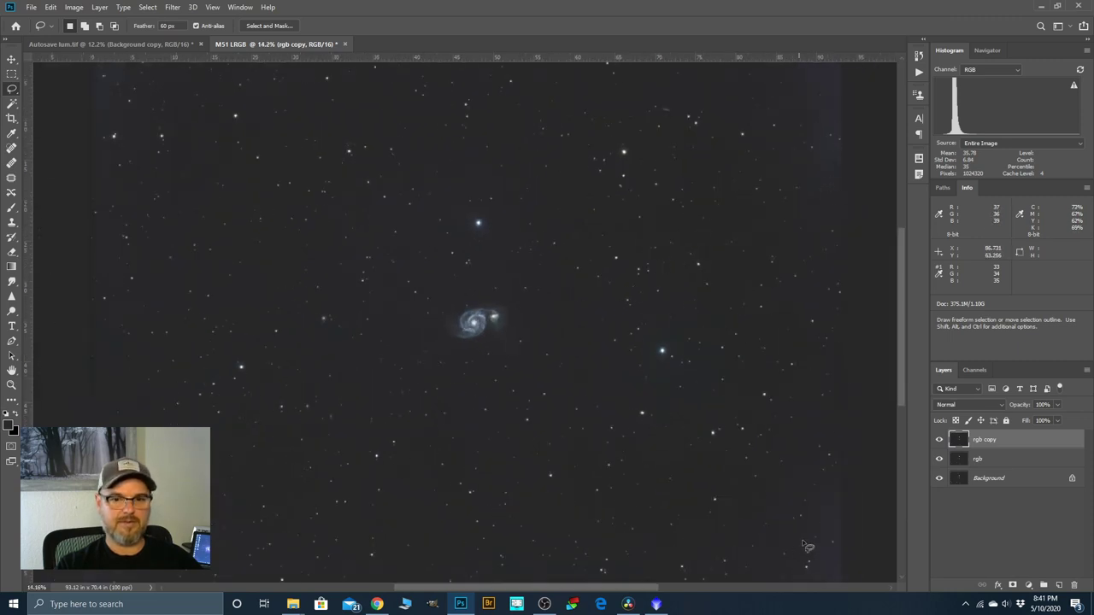
pyautogui.scroll(-1, 653, 277)
pyautogui.scroll(-1, 400, 201)
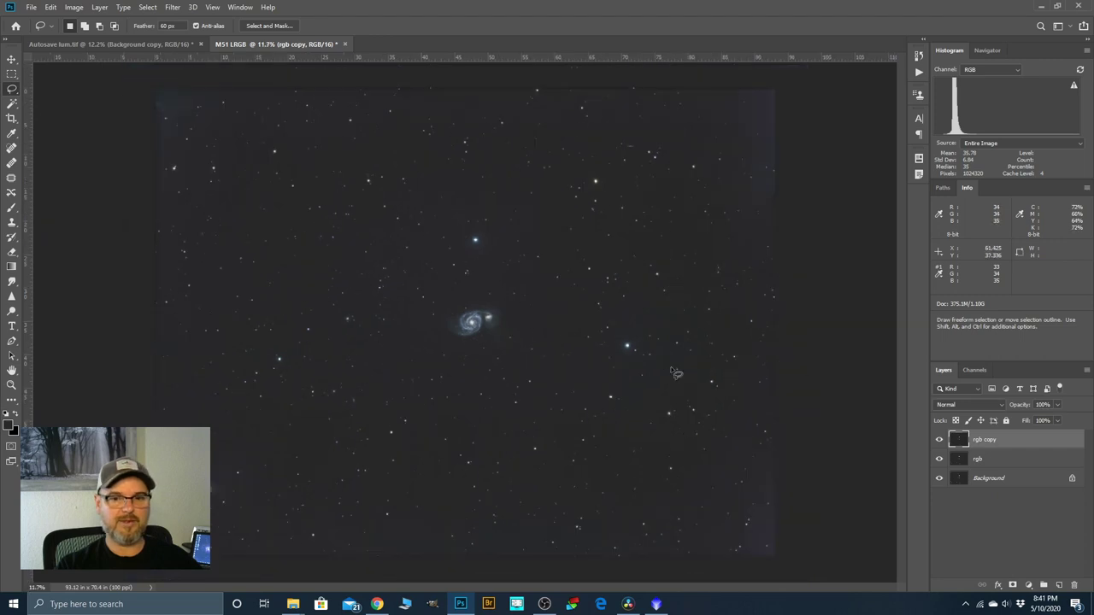
# Flatten the M51 LRGB image into a single Background layer.
pyautogui.click(98, 8)
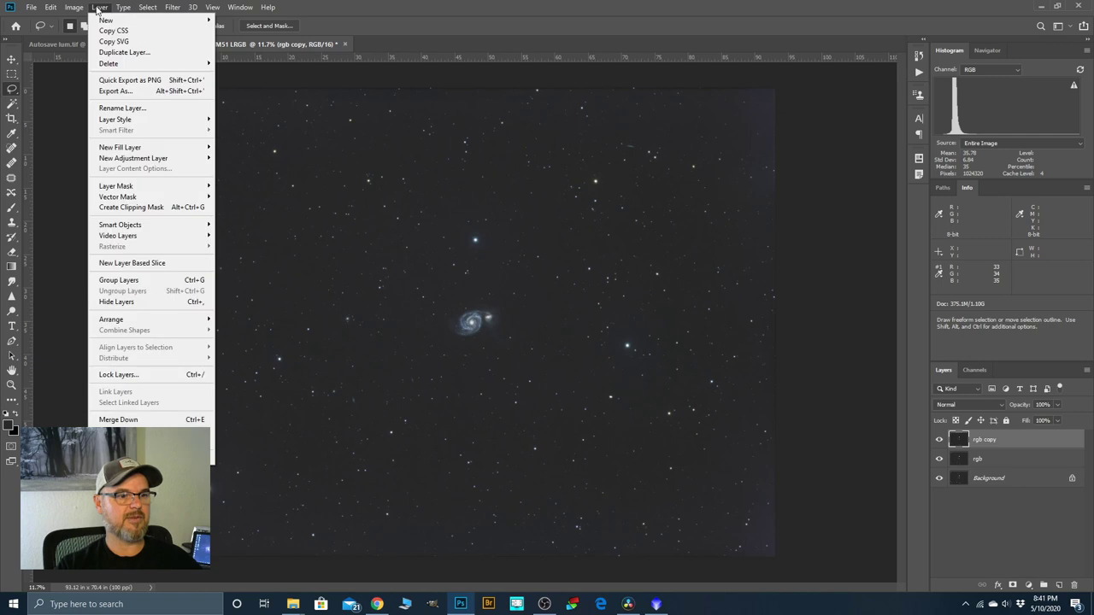
pyautogui.click(128, 441)
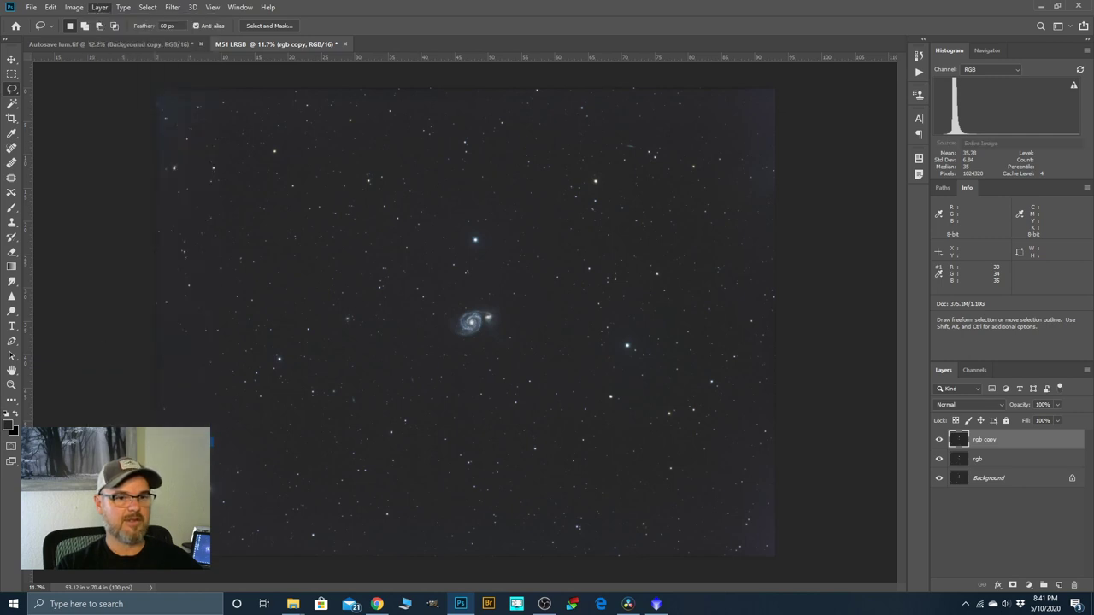
pyautogui.click(83, 9)
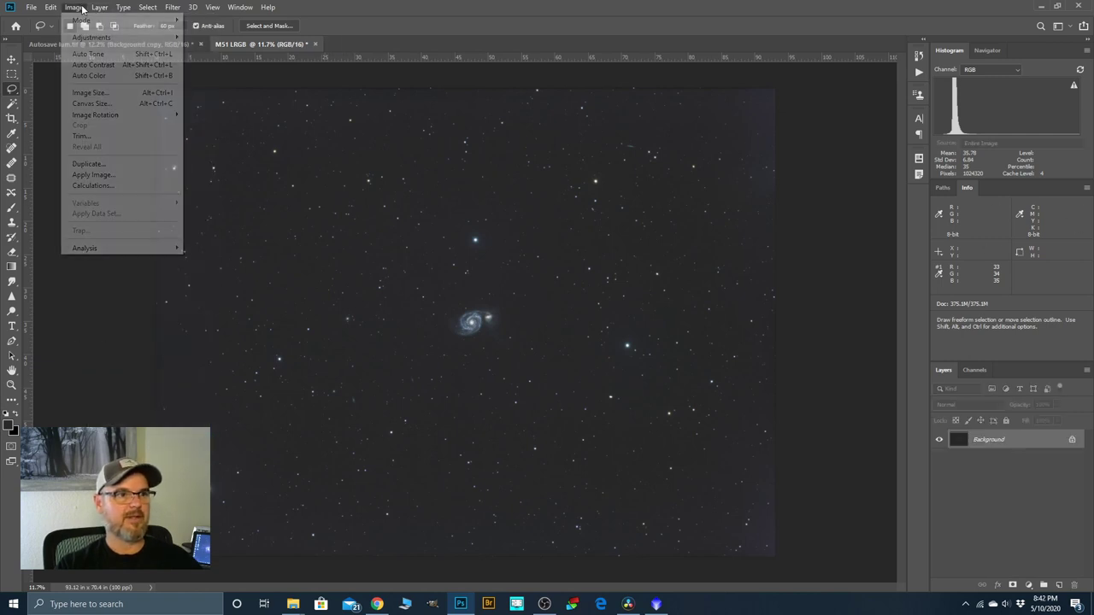
pyautogui.moveTo(51, 7)
pyautogui.click(252, 78)
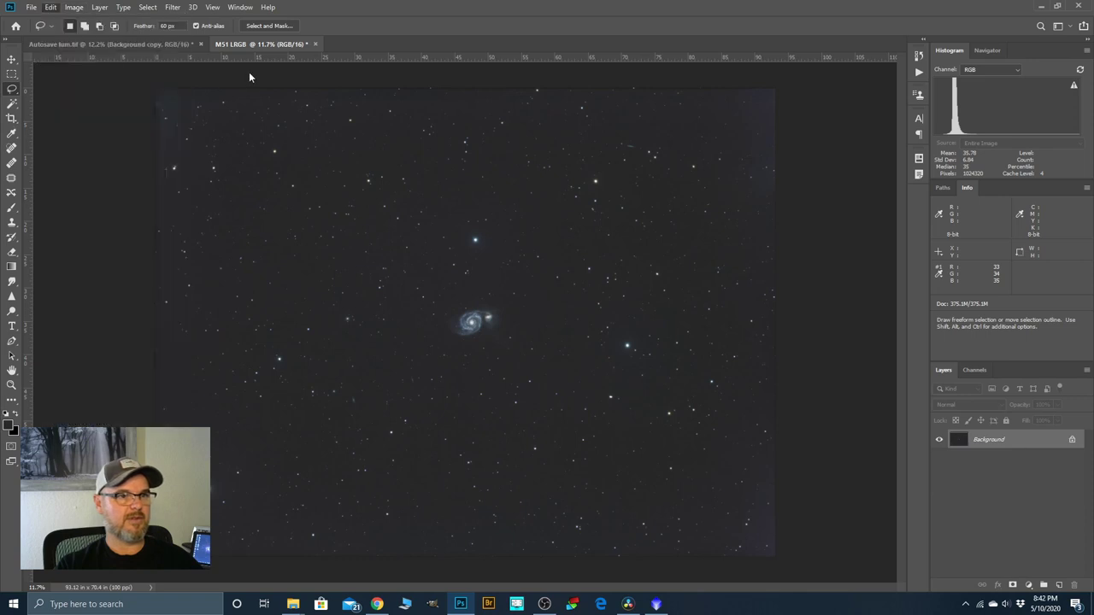
pyautogui.click(12, 117)
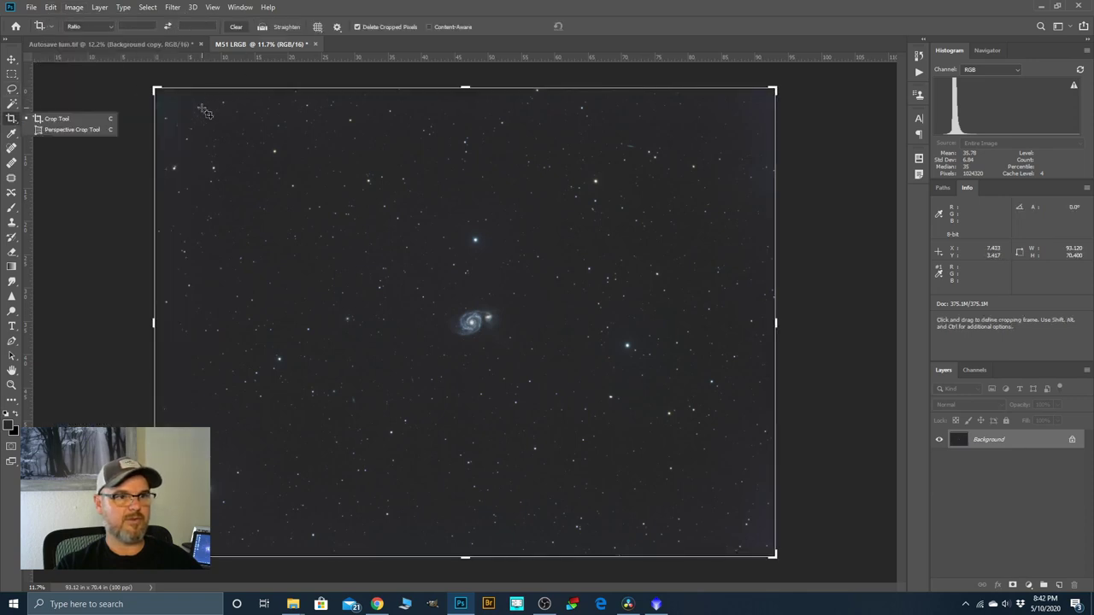
pyautogui.moveTo(198, 106); pyautogui.dragTo(740, 517)
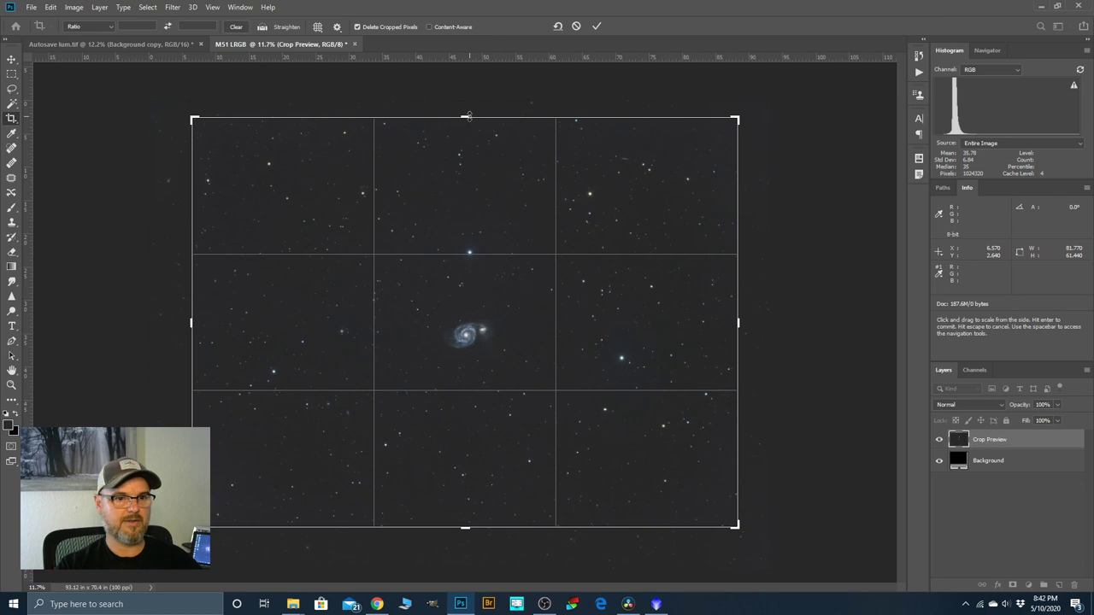
pyautogui.moveTo(468, 116); pyautogui.dragTo(468, 118)
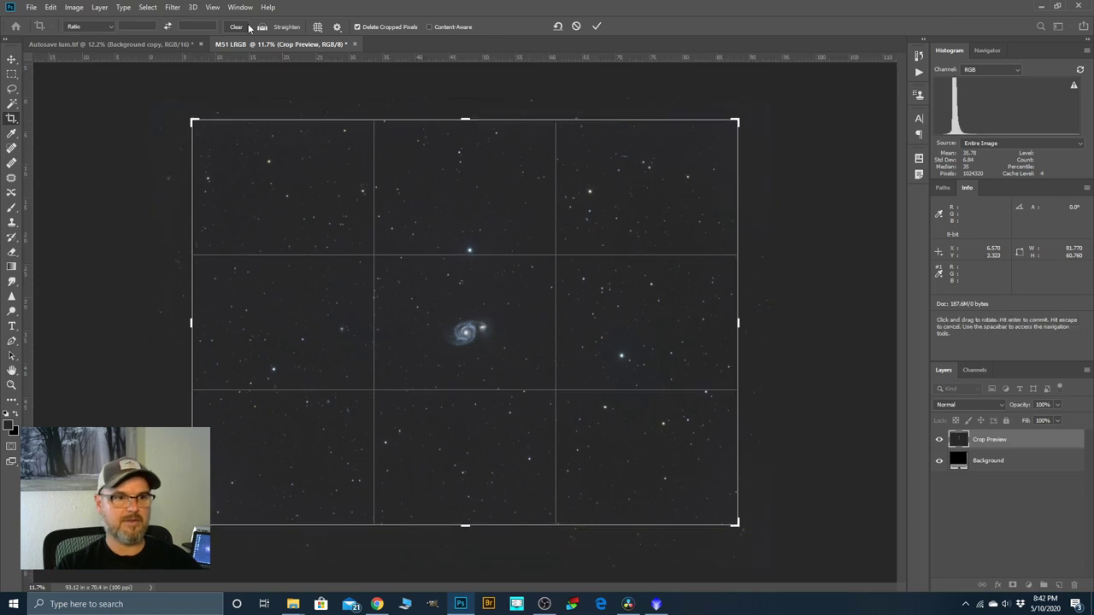
pyautogui.click(74, 7)
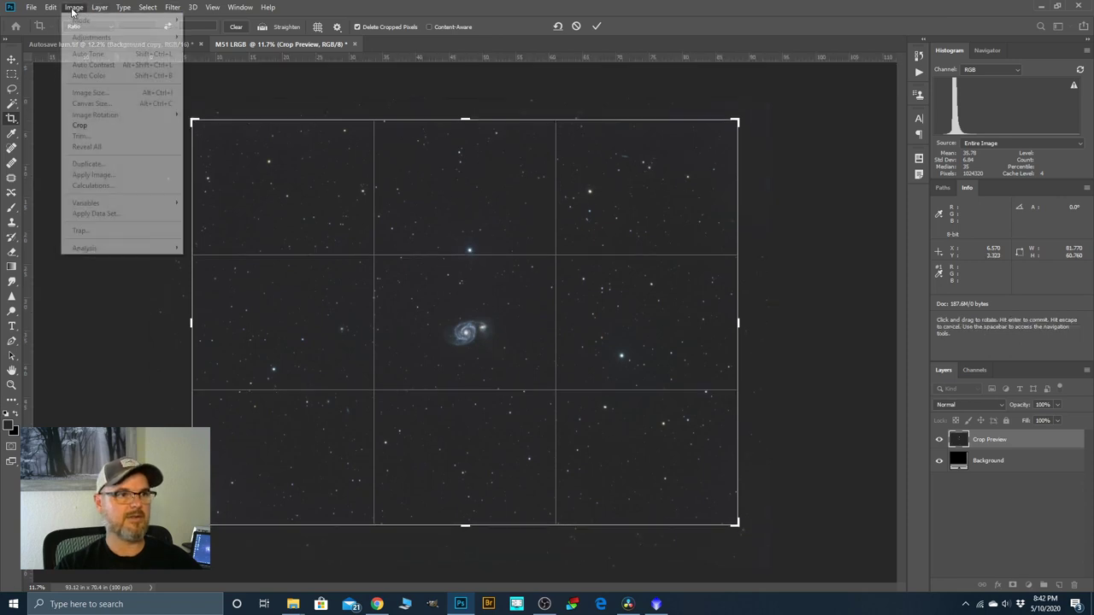
pyautogui.click(85, 126)
pyautogui.scroll(8, 466, 333)
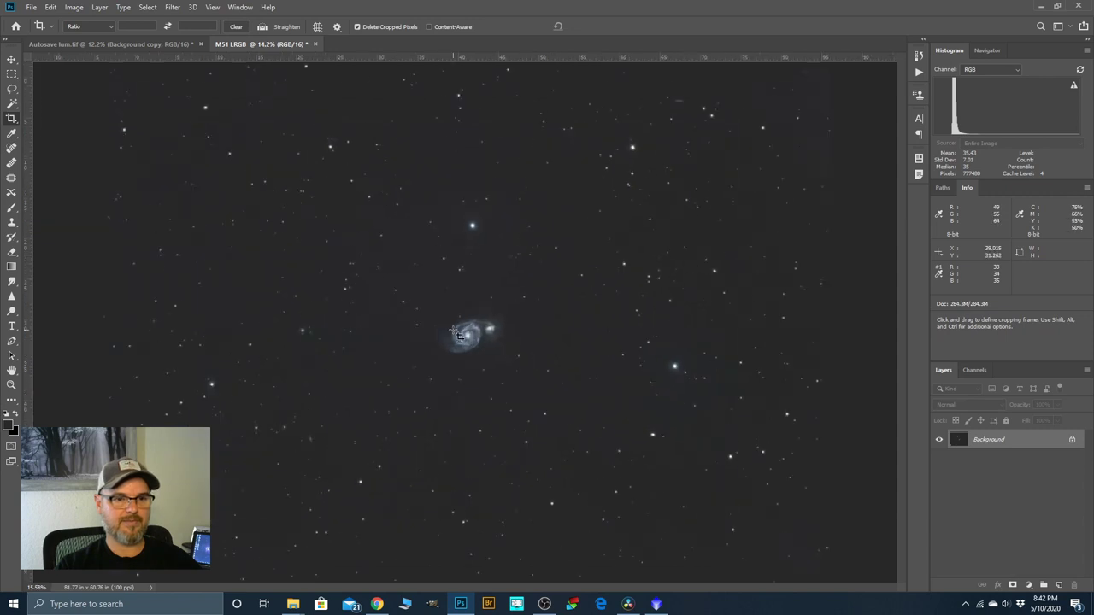
pyautogui.scroll(2, 483, 352)
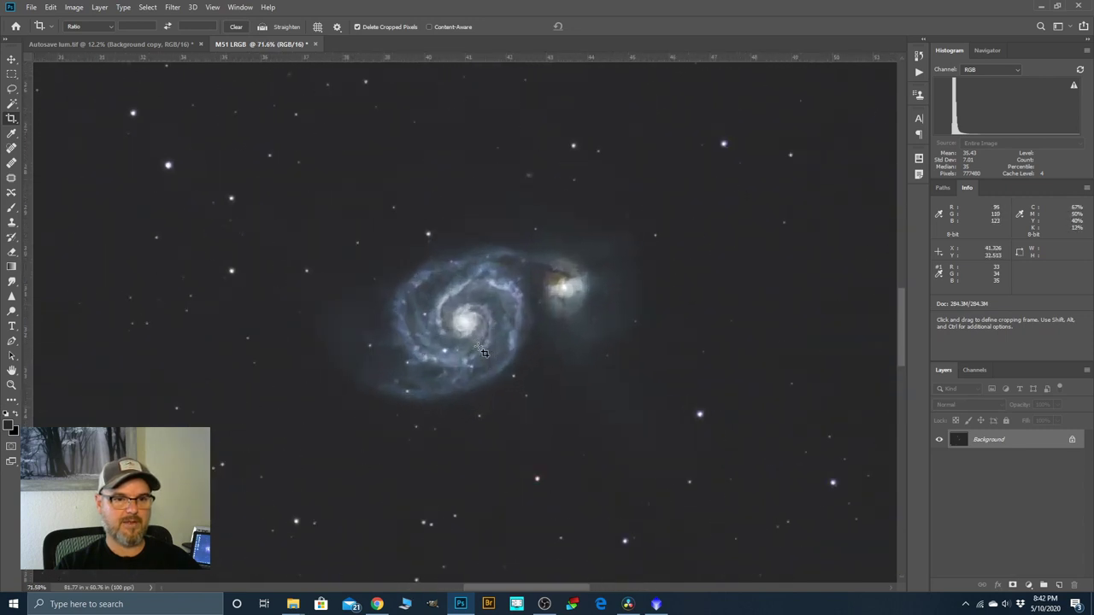
pyautogui.scroll(-4, 495, 318)
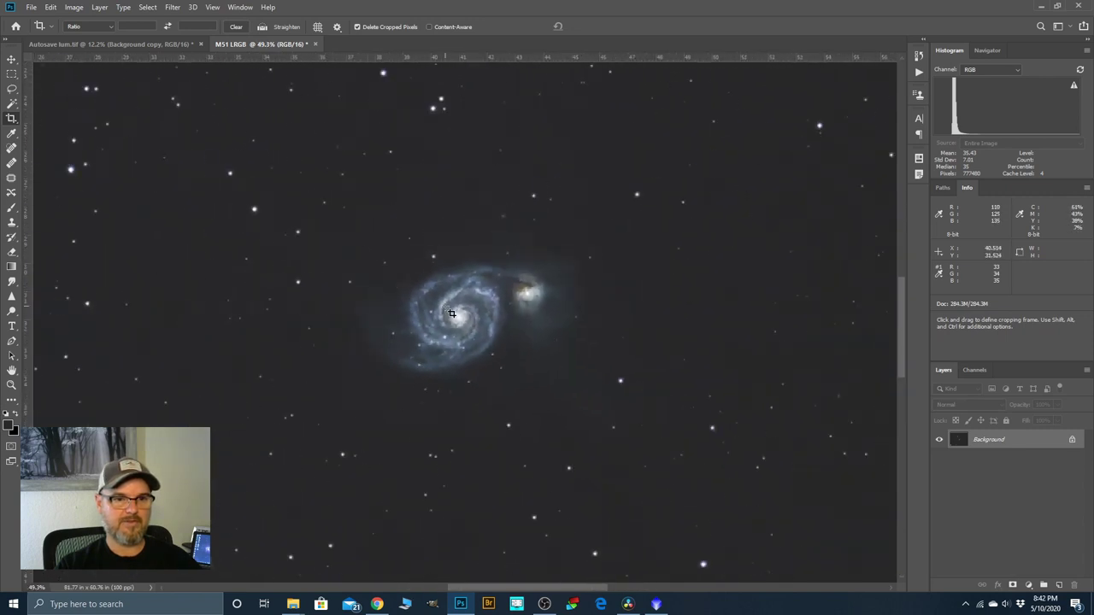
pyautogui.scroll(-4, 453, 318)
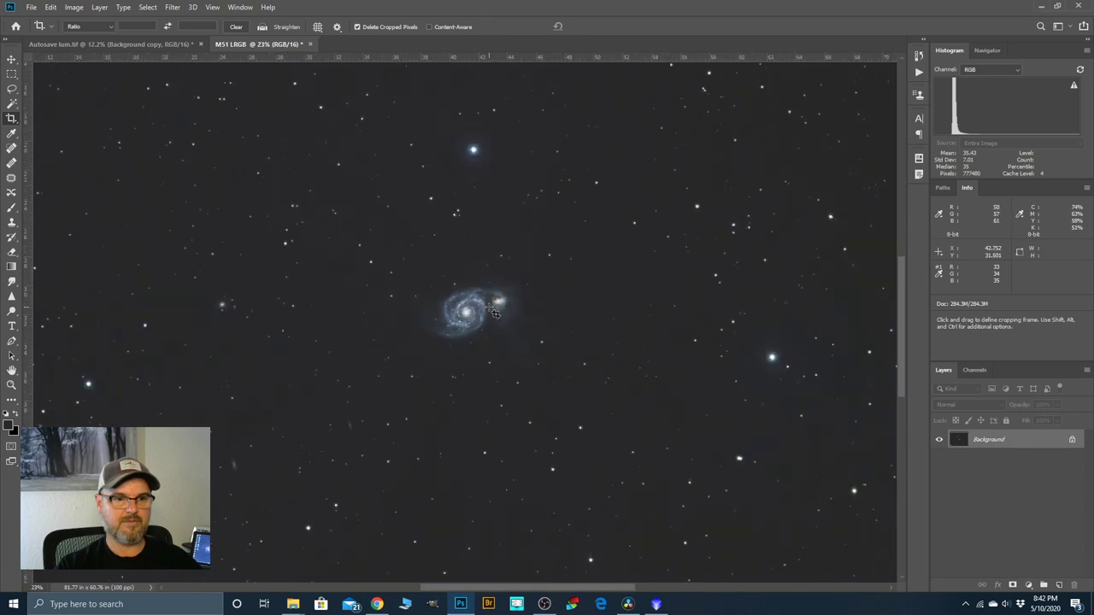
pyautogui.scroll(-1, 438, 314)
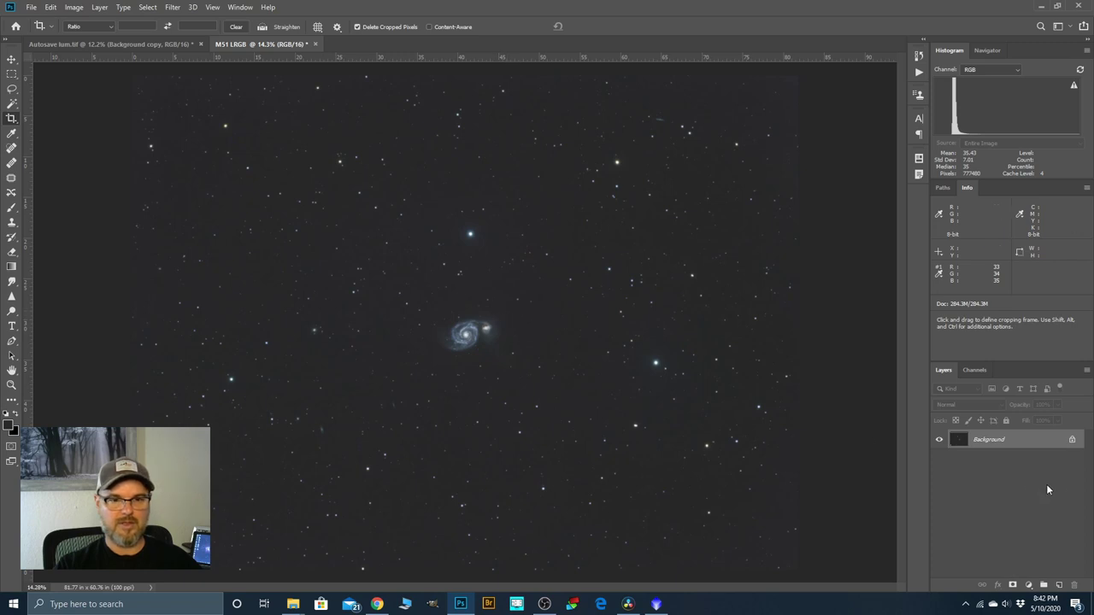
pyautogui.moveTo(987, 440); pyautogui.dragTo(1043, 585)
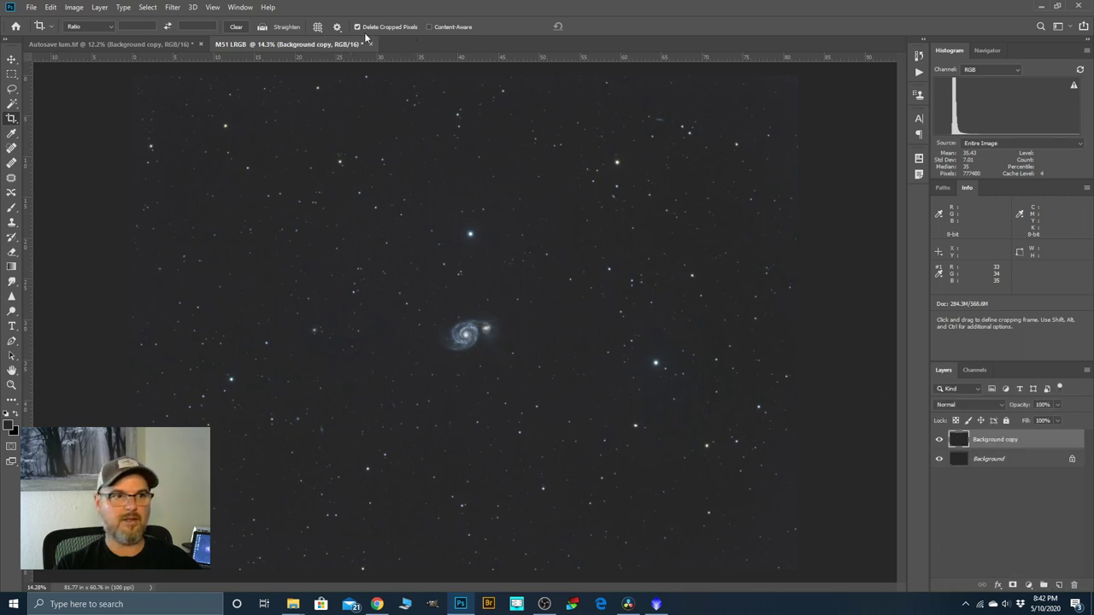
# Open the Camera Raw Filter on the Background copy layer.
pyautogui.click(173, 8)
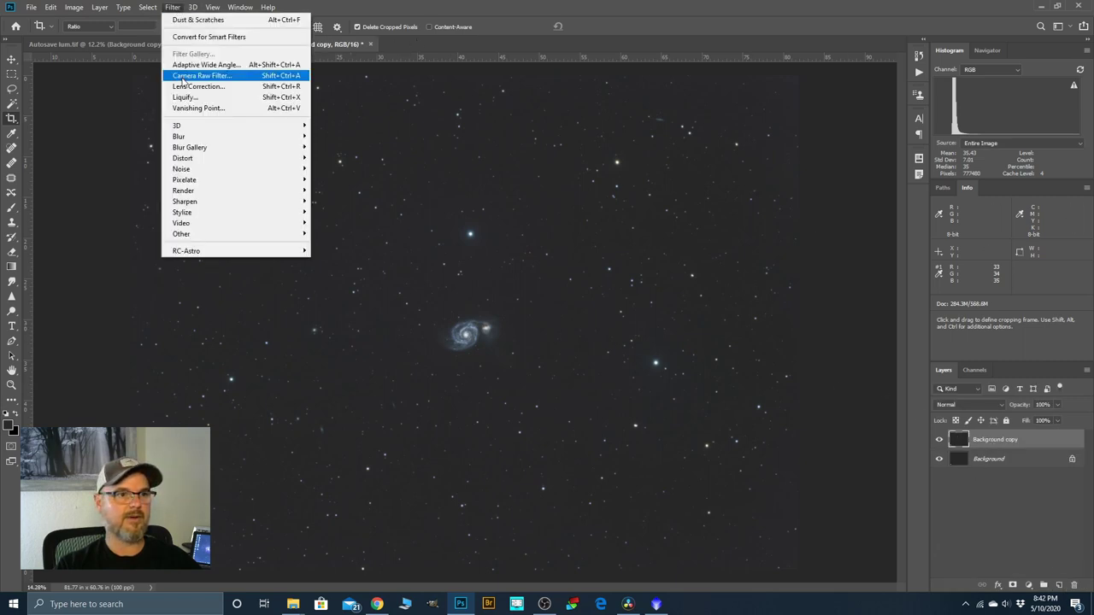
pyautogui.click(722, 278)
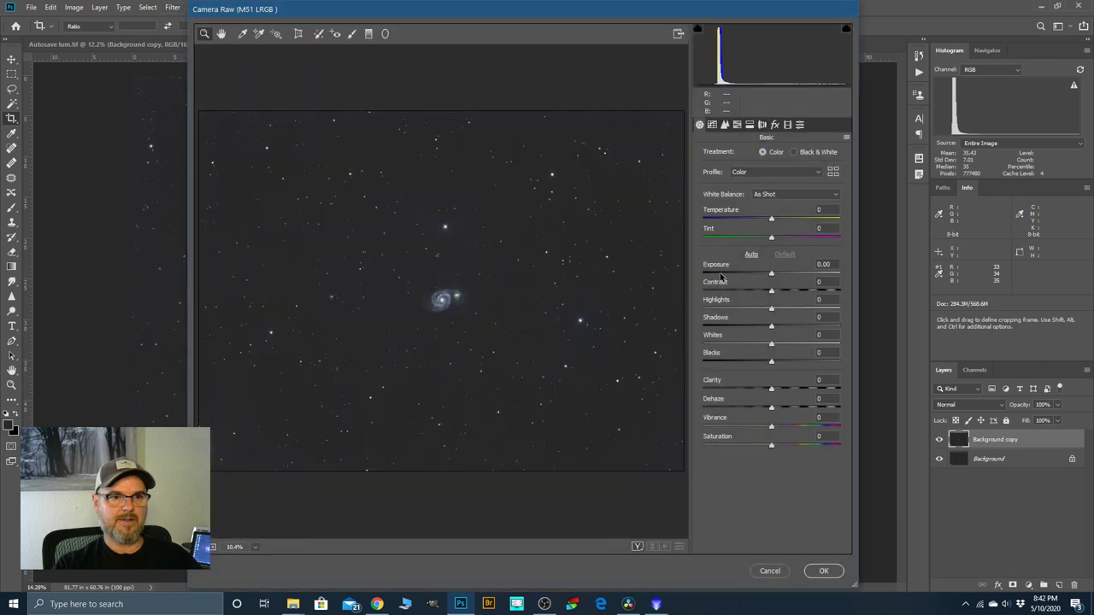
# Zoom the Camera Raw preview onto M51, set Clarity +94 and Contrast -15, and apply.
pyautogui.moveTo(349, 227); pyautogui.dragTo(523, 372)
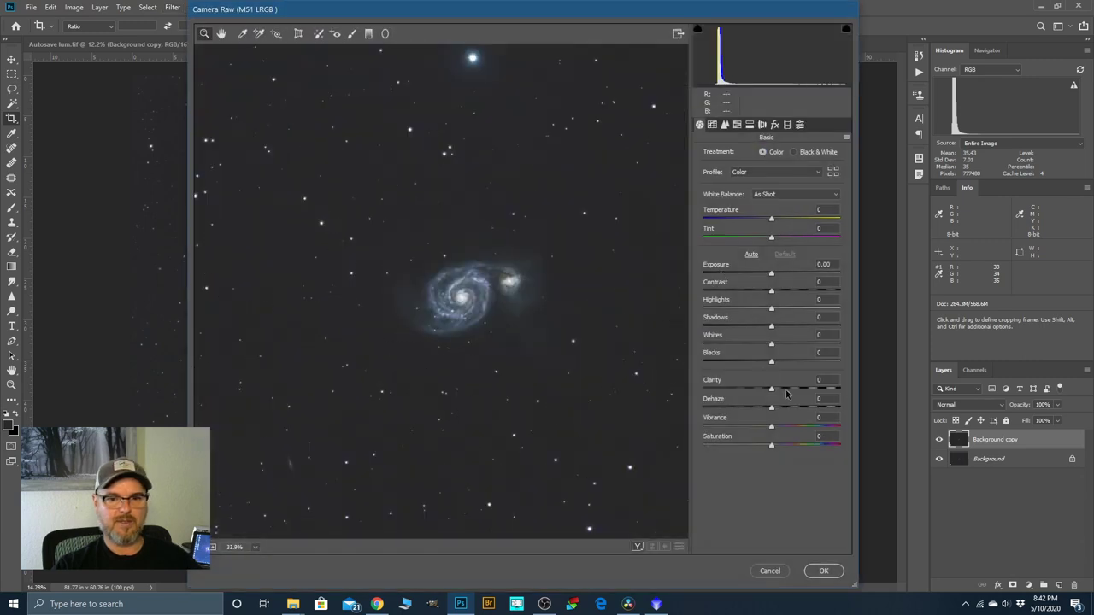
pyautogui.moveTo(770, 391); pyautogui.dragTo(831, 400)
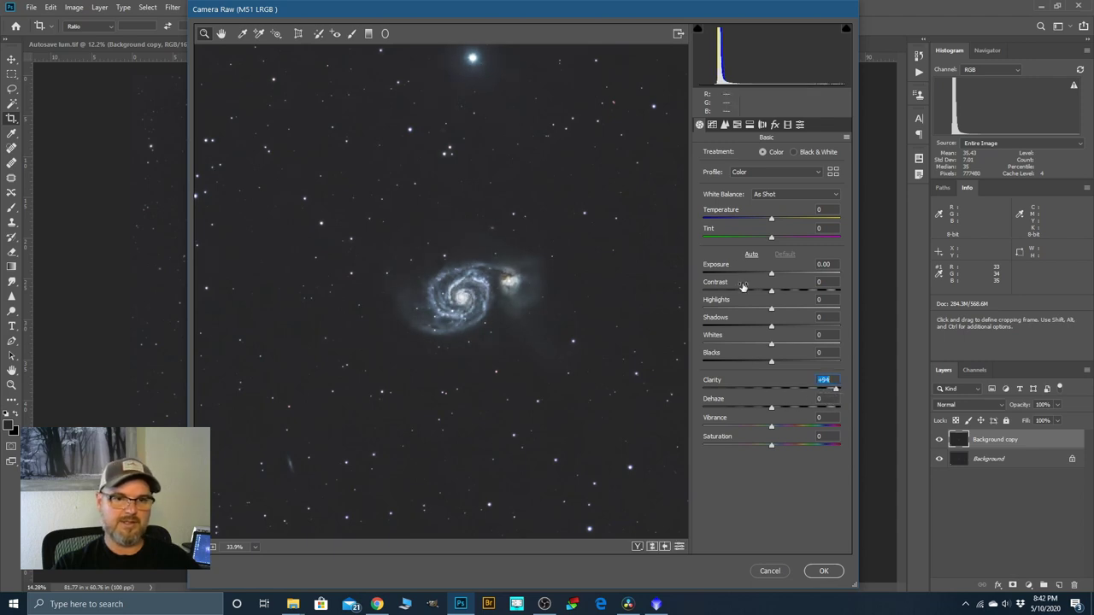
pyautogui.moveTo(772, 295)
pyautogui.mouseDown()
pyautogui.moveTo(803, 294)
pyautogui.moveTo(755, 296)
pyautogui.mouseUp()
pyautogui.moveTo(769, 297); pyautogui.dragTo(763, 297)
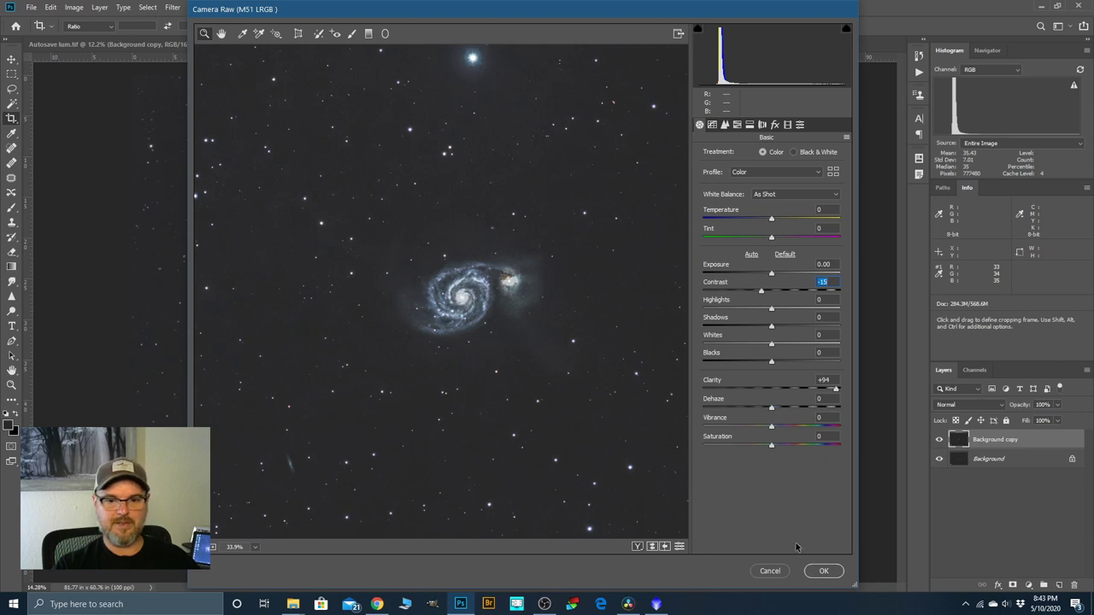
pyautogui.click(822, 573)
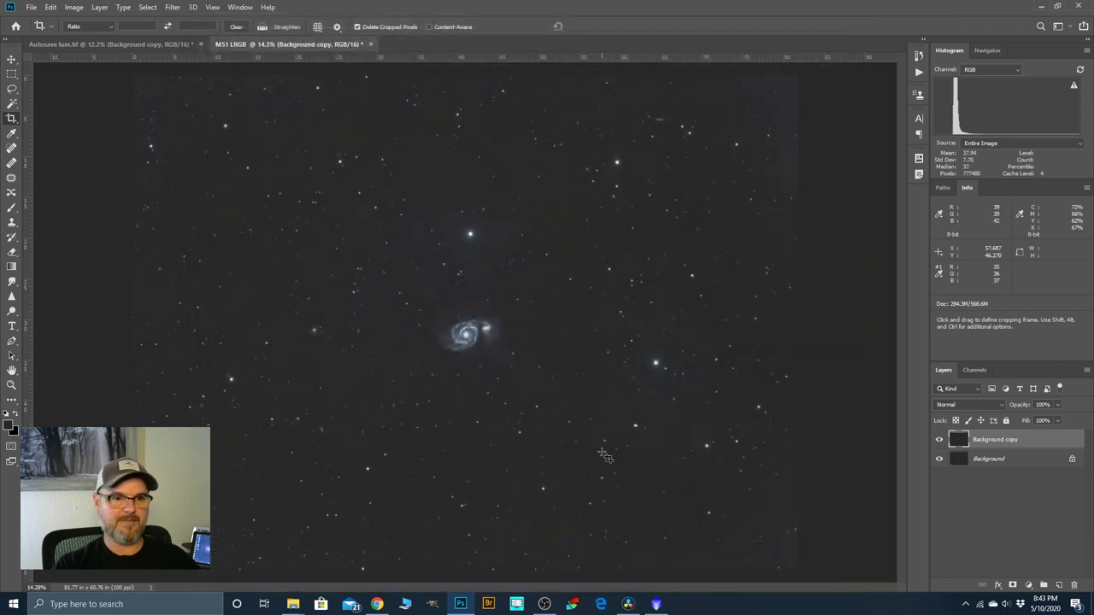
# Add a layer mask to Background copy and invert it to black with Ctrl+I.
pyautogui.scroll(5, 476, 338)
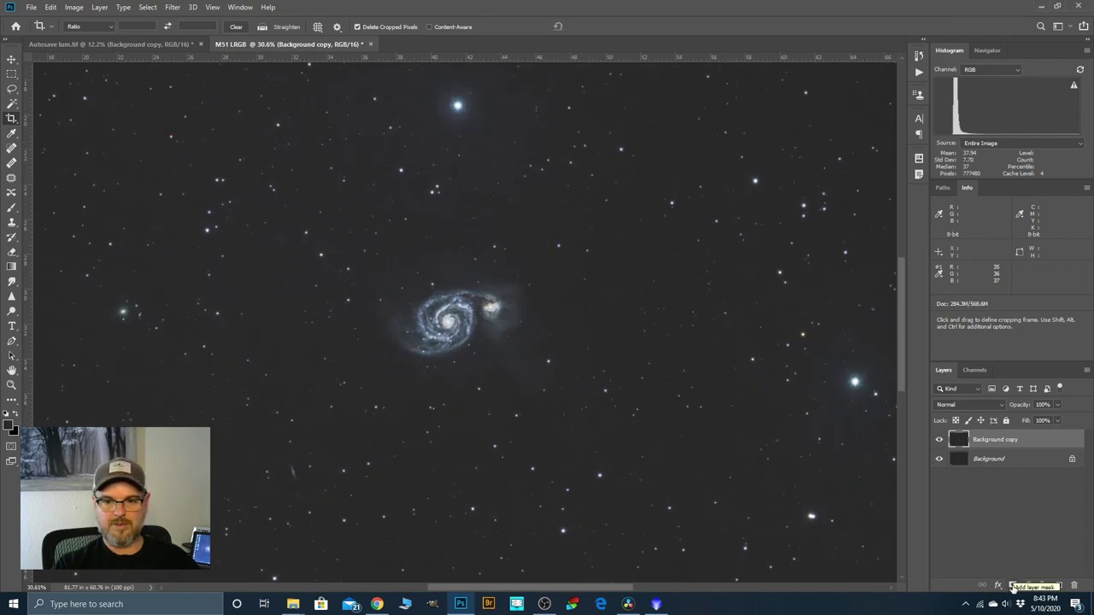
pyautogui.click(1012, 586)
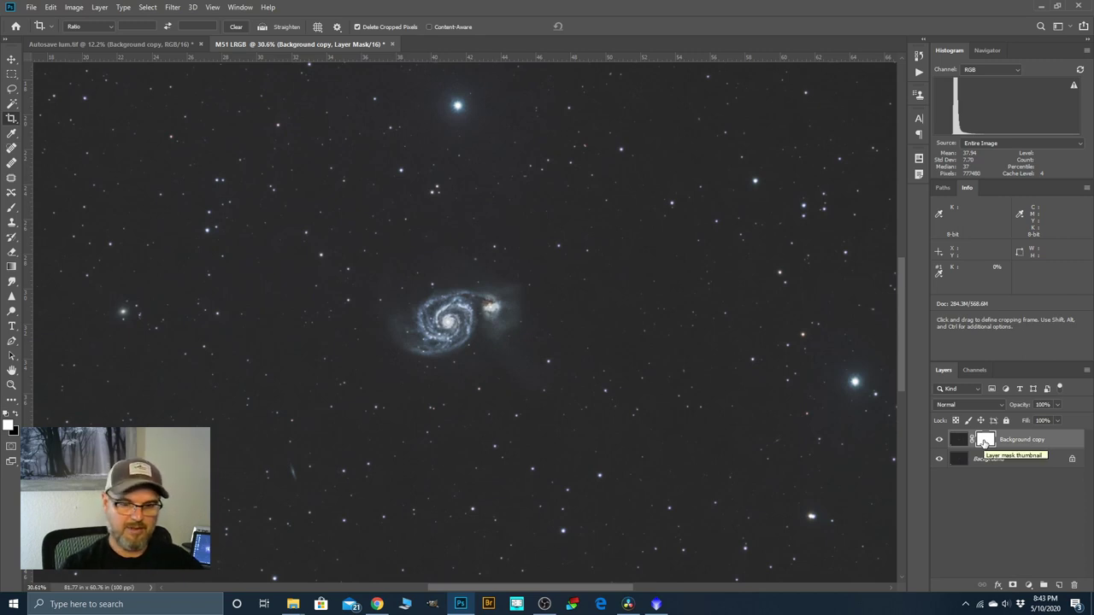
pyautogui.hotkey('ctrl', 'i')
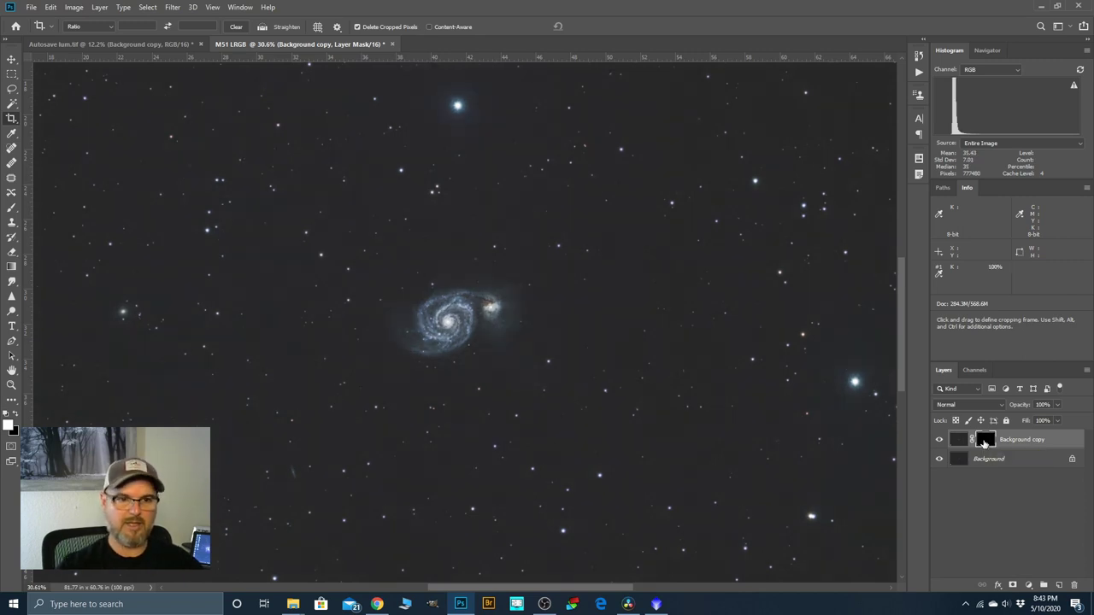
pyautogui.scroll(-1, 573, 291)
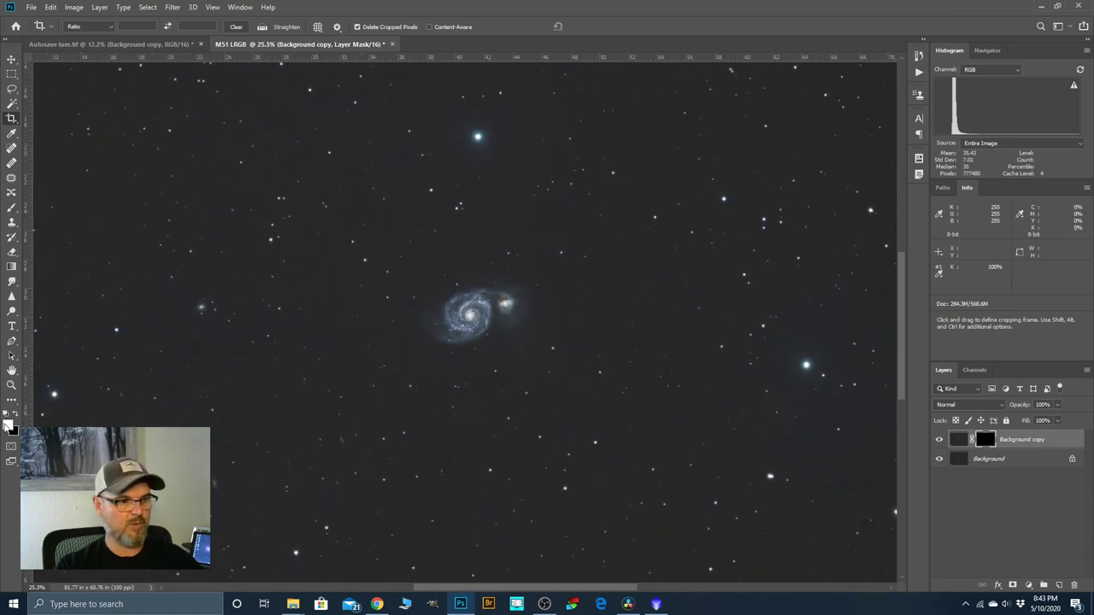
# Brush white onto the mask over M51's left arm, core and bridge to the companion.
pyautogui.click(10, 210)
pyautogui.scroll(2, 462, 315)
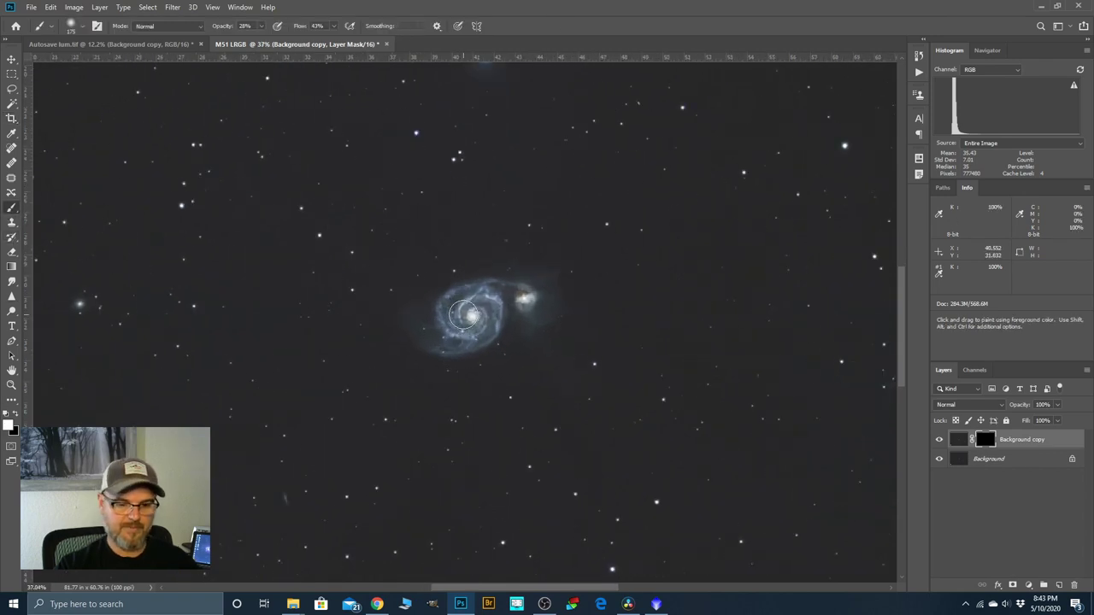
pyautogui.scroll(2, 487, 323)
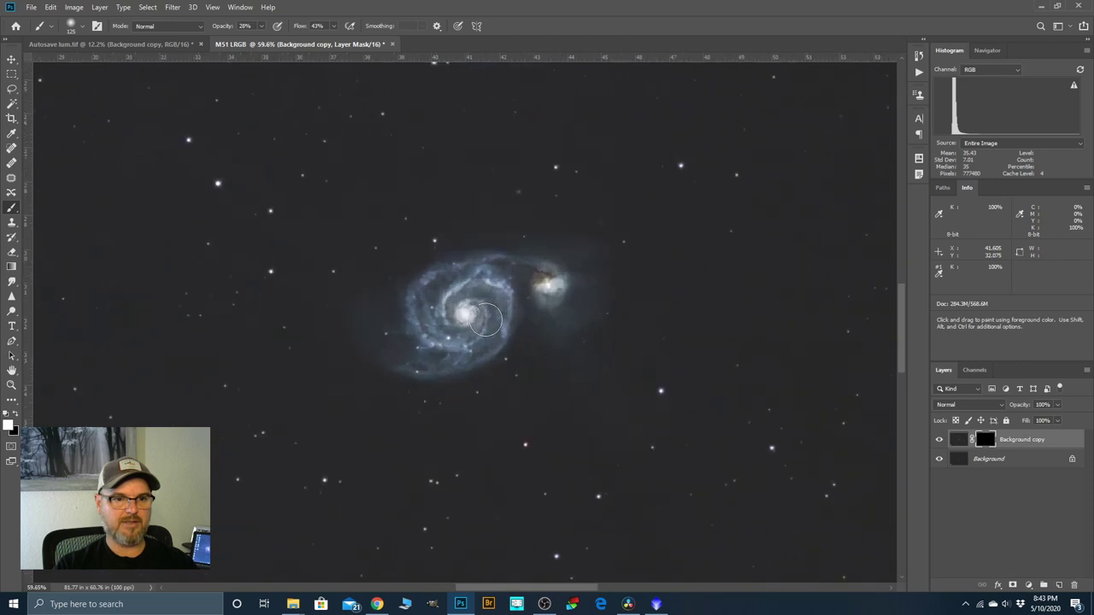
pyautogui.scroll(1, 475, 337)
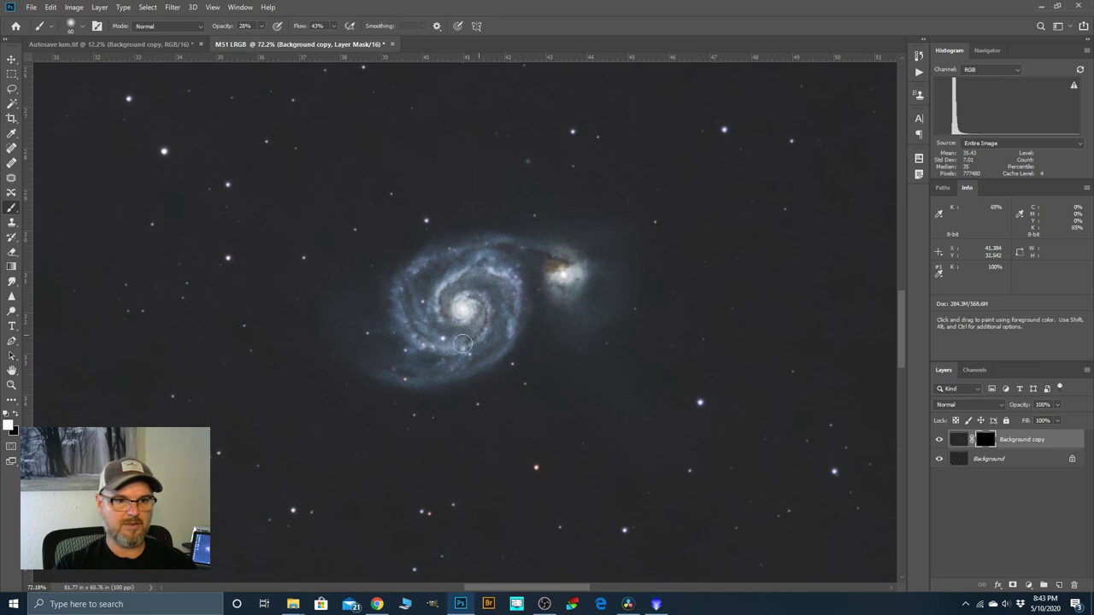
pyautogui.moveTo(430, 347)
pyautogui.mouseDown()
pyautogui.moveTo(399, 329)
pyautogui.moveTo(410, 328)
pyautogui.moveTo(395, 291)
pyautogui.moveTo(399, 309)
pyautogui.moveTo(401, 266)
pyautogui.moveTo(399, 289)
pyautogui.moveTo(415, 258)
pyautogui.moveTo(408, 273)
pyautogui.moveTo(437, 310)
pyautogui.moveTo(503, 276)
pyautogui.moveTo(484, 273)
pyautogui.moveTo(515, 280)
pyautogui.moveTo(494, 361)
pyautogui.moveTo(400, 384)
pyautogui.moveTo(460, 354)
pyautogui.moveTo(410, 343)
pyautogui.moveTo(467, 348)
pyautogui.mouseUp()
pyautogui.moveTo(462, 307)
pyautogui.mouseDown()
pyautogui.moveTo(472, 309)
pyautogui.moveTo(461, 313)
pyautogui.moveTo(461, 301)
pyautogui.mouseUp()
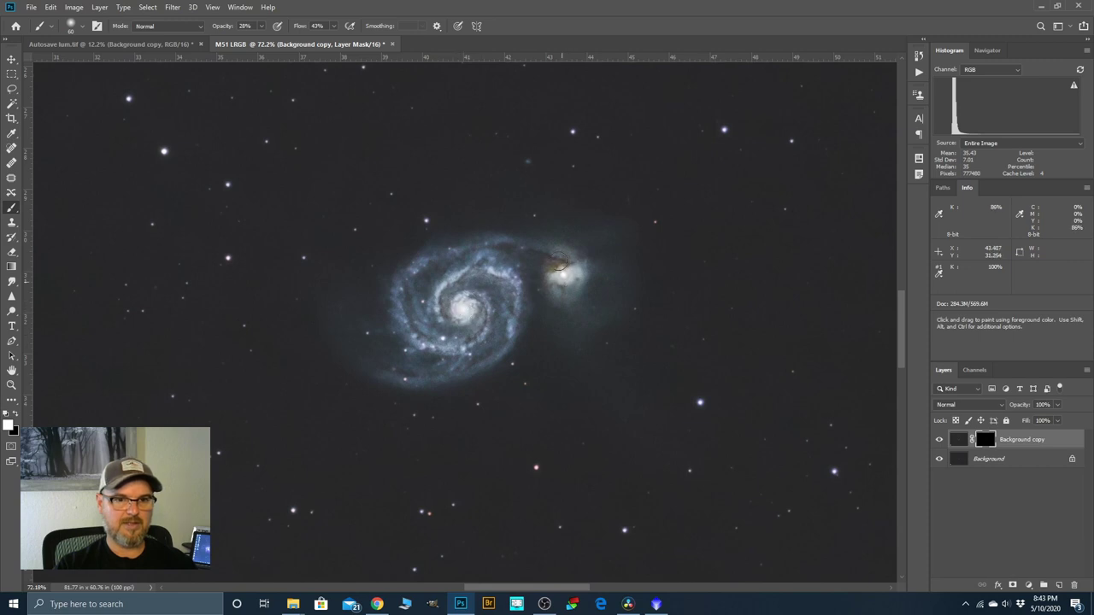
pyautogui.moveTo(568, 263)
pyautogui.mouseDown()
pyautogui.moveTo(493, 242)
pyautogui.moveTo(569, 269)
pyautogui.mouseUp()
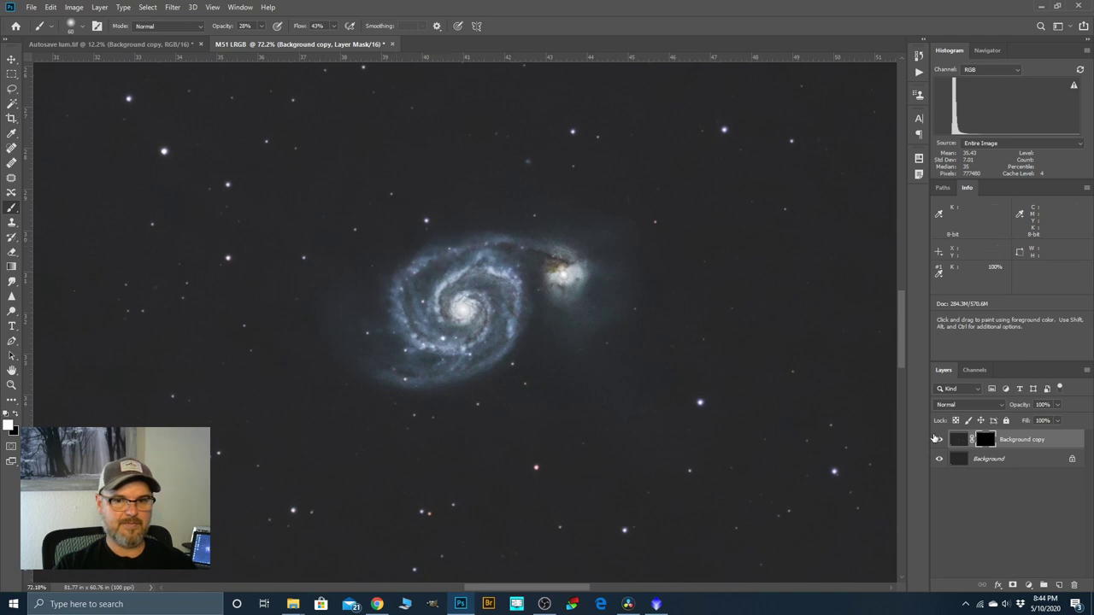
pyautogui.click(939, 439)
pyautogui.click(938, 440)
pyautogui.click(939, 439)
pyautogui.click(939, 439)
pyautogui.click(939, 439)
pyautogui.click(940, 440)
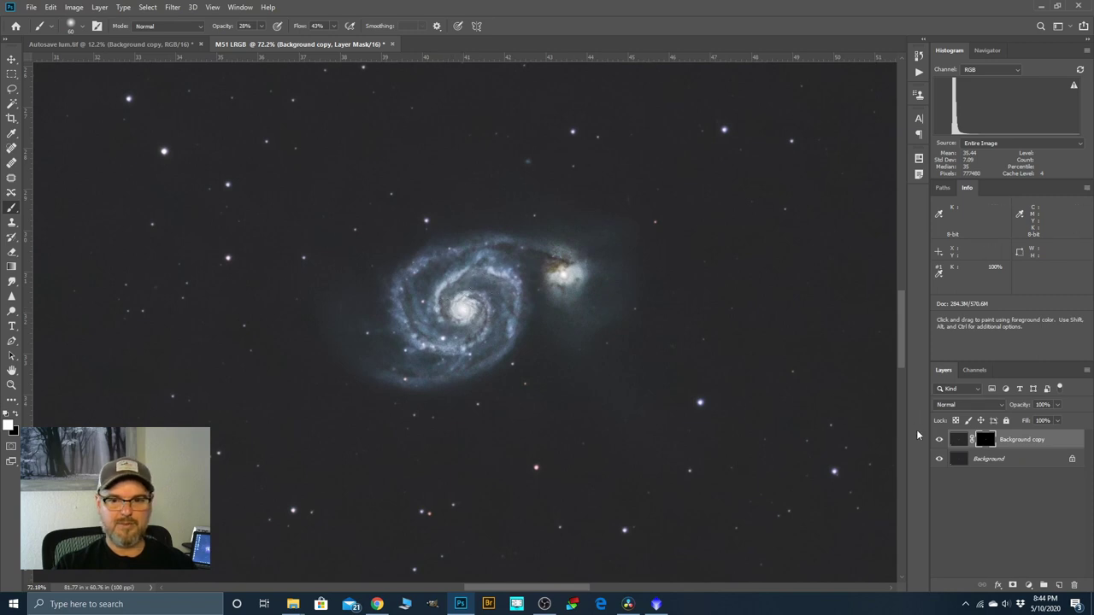
pyautogui.click(939, 439)
pyautogui.click(939, 440)
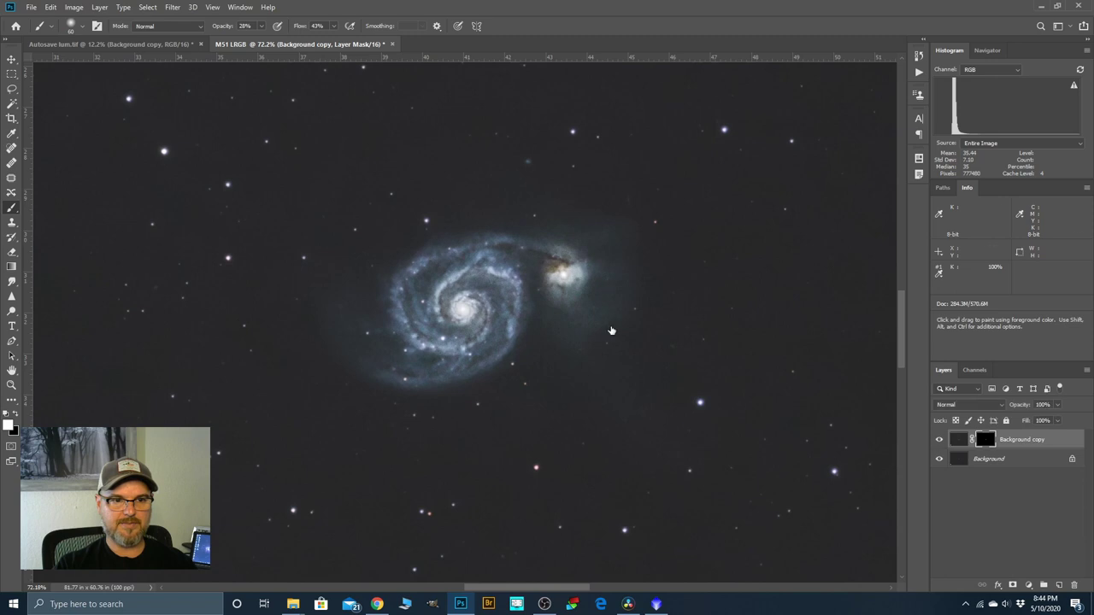
pyautogui.scroll(-8, 477, 355)
pyautogui.scroll(-4, 476, 355)
pyautogui.scroll(1, 478, 320)
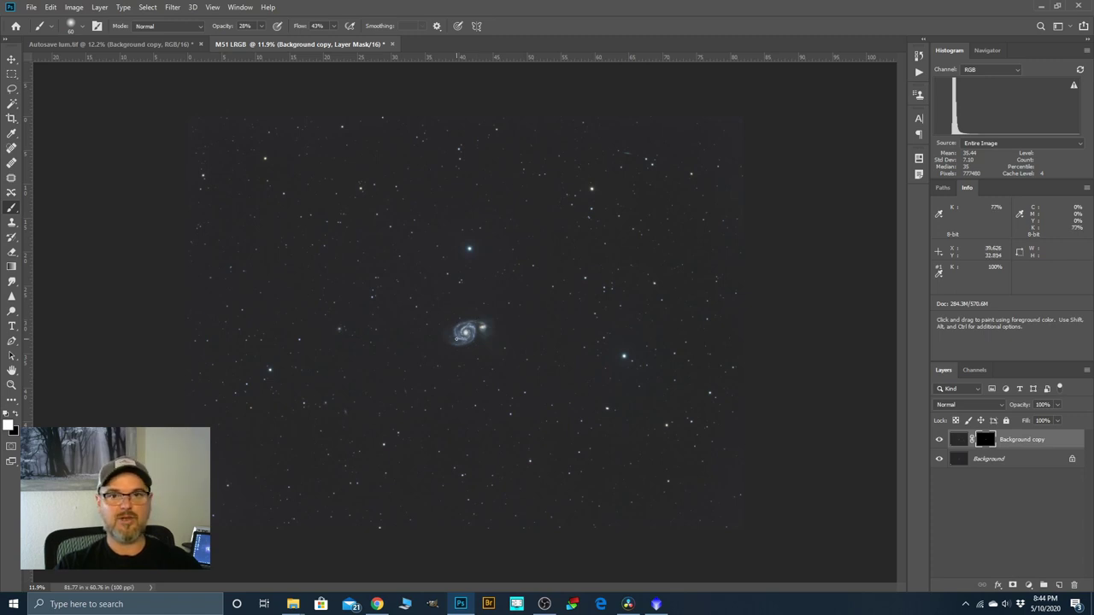
pyautogui.scroll(1, 466, 323)
pyautogui.scroll(-2, 460, 341)
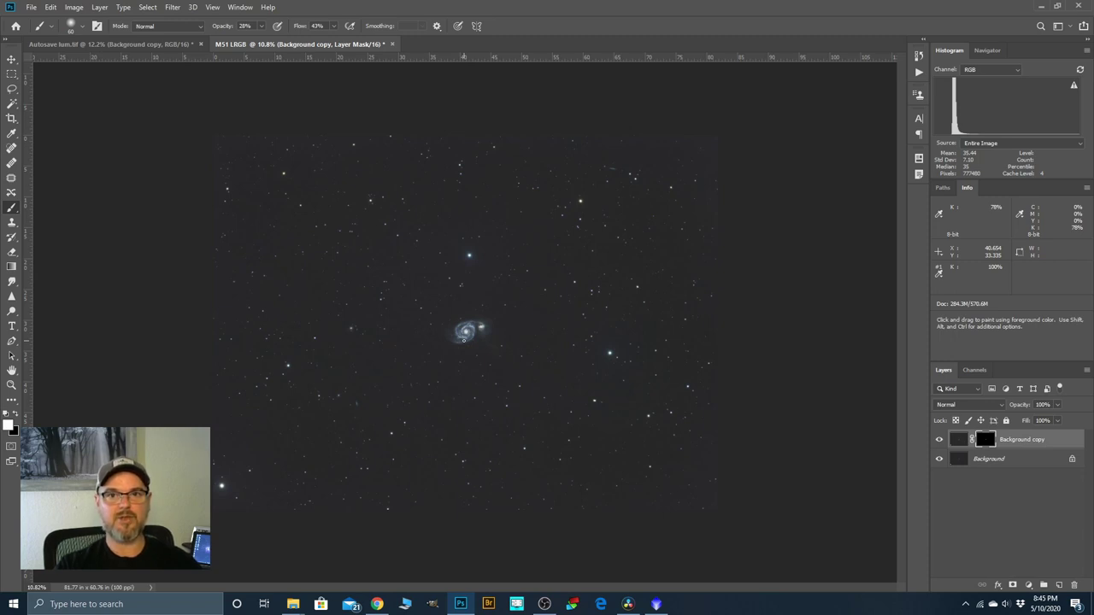
pyautogui.scroll(1, 464, 316)
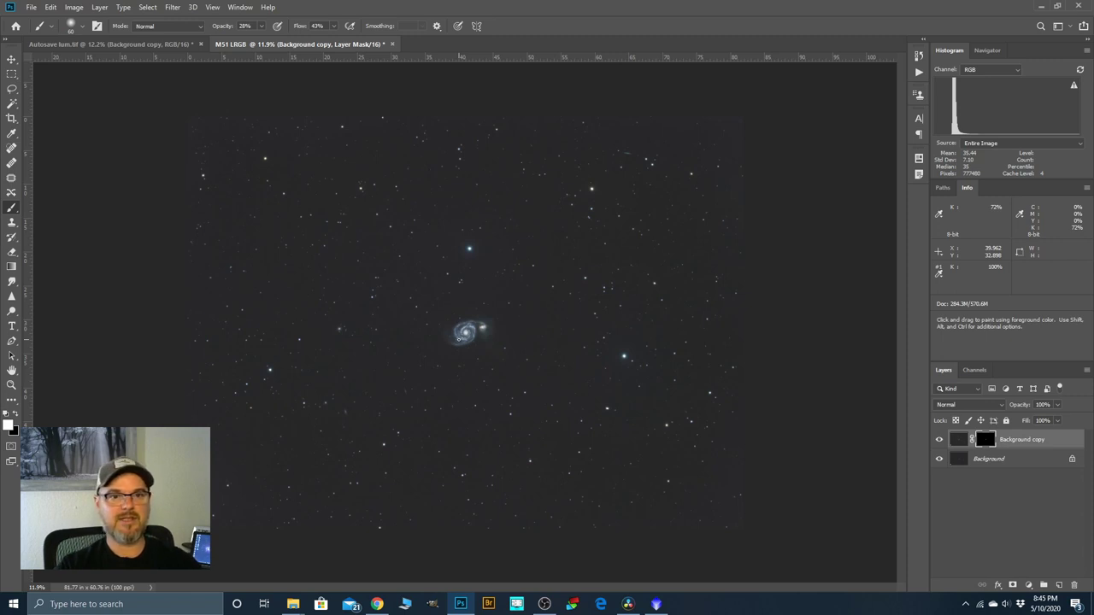
pyautogui.scroll(2, 459, 338)
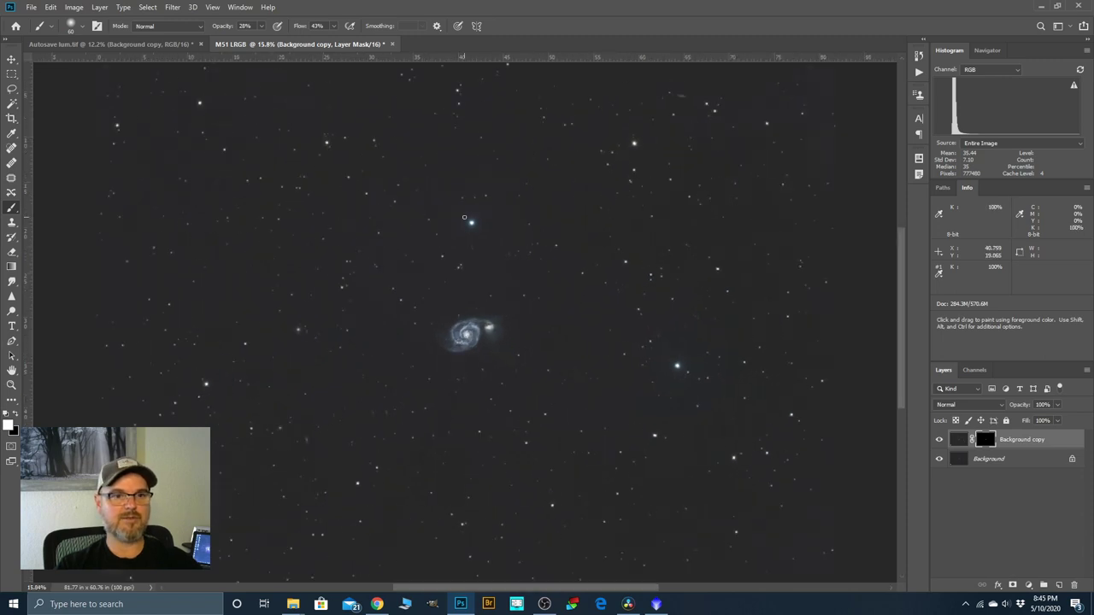